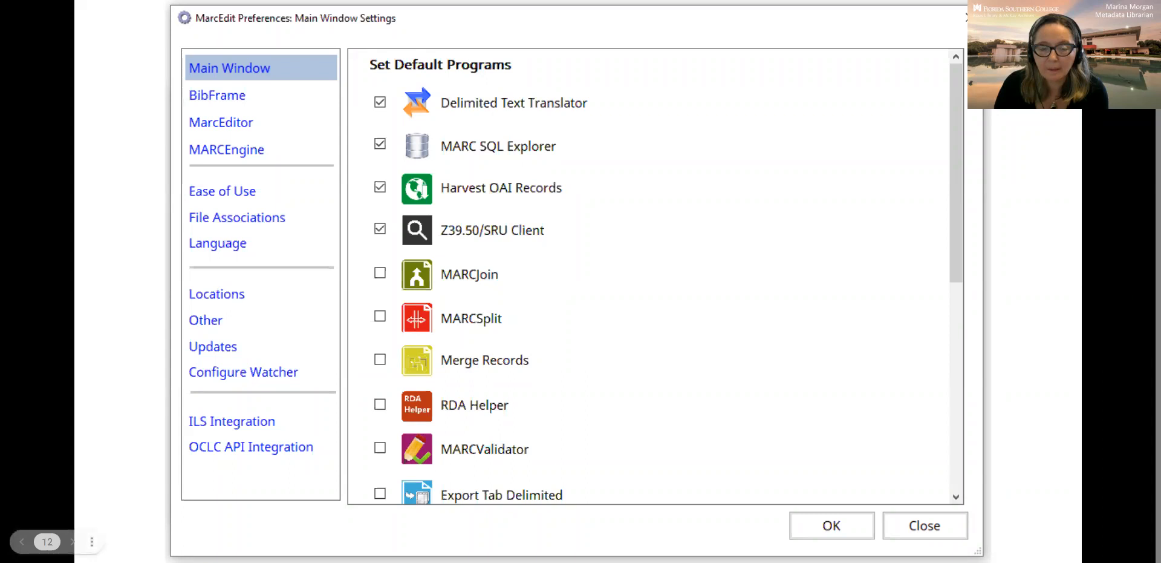
pyautogui.press('Right')
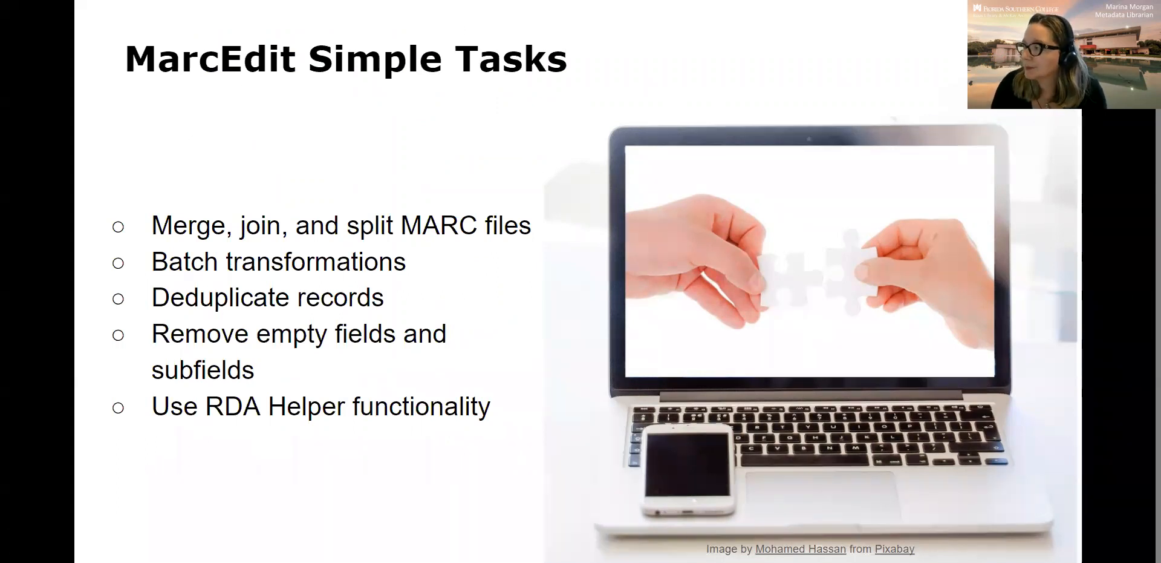
# Switch to File Explorer and open the MARC binary "Dracula files from OCLC via Z39.50" from the other files folder inside Files
pyautogui.press('super+d')
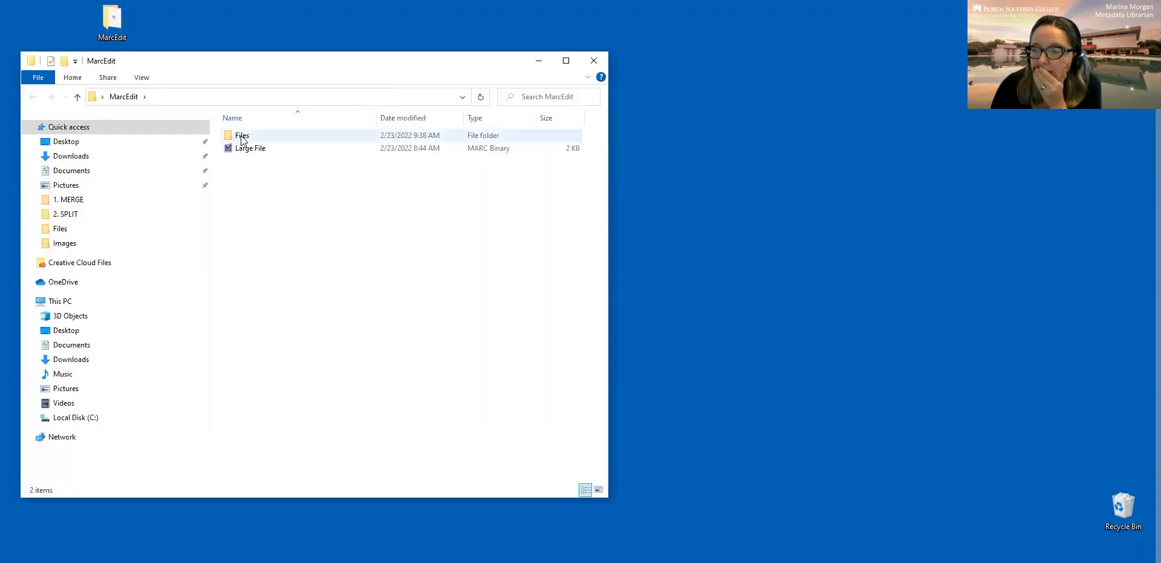
pyautogui.doubleClick(248, 134)
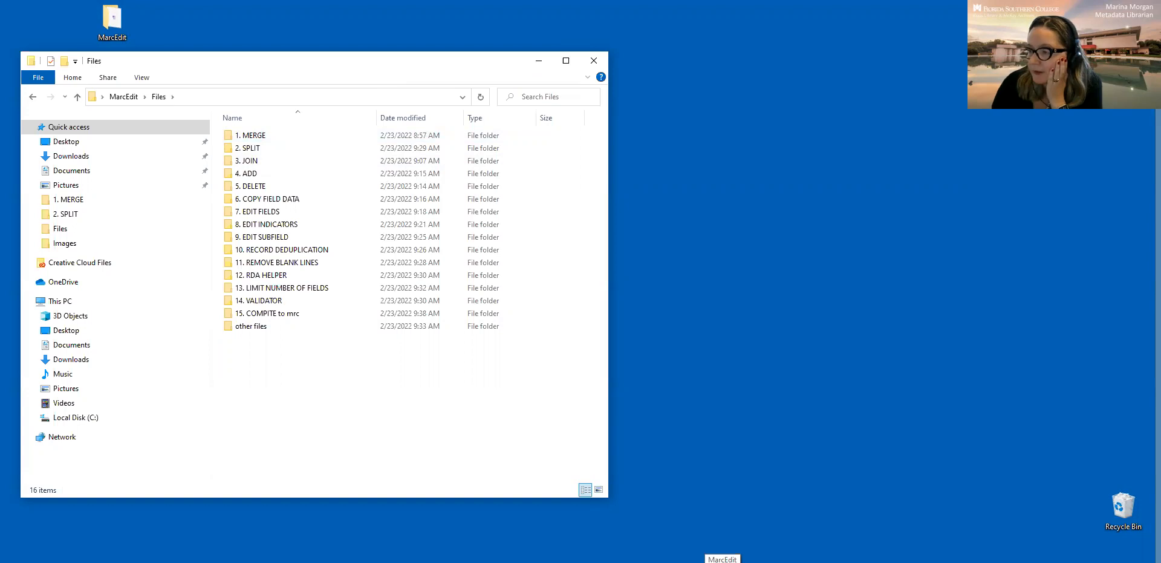
pyautogui.doubleClick(266, 135)
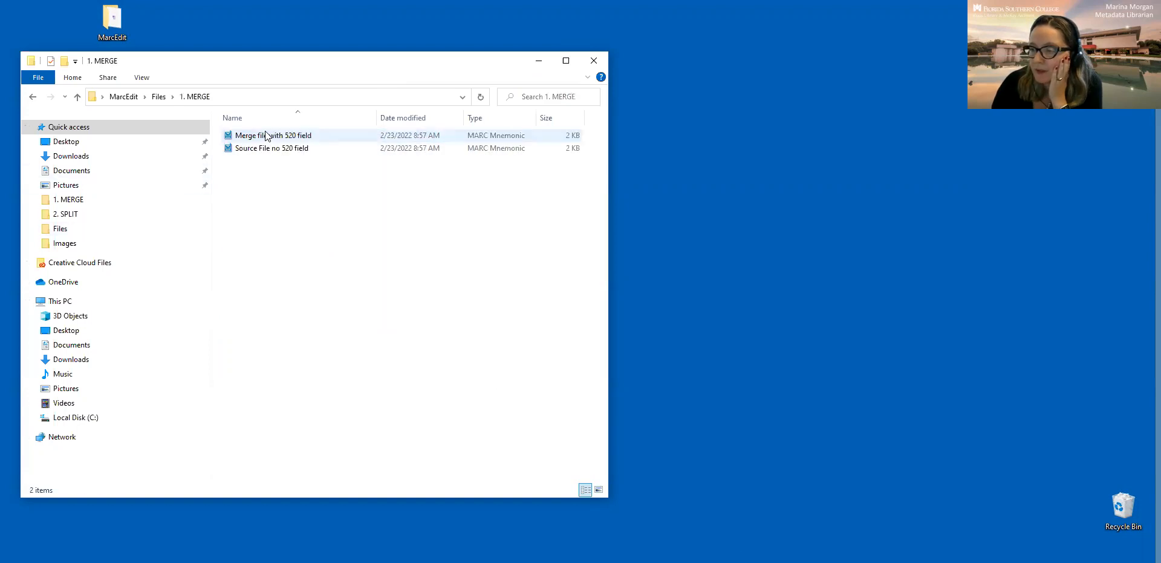
pyautogui.click(159, 97)
pyautogui.click(326, 363)
pyautogui.doubleClick(266, 330)
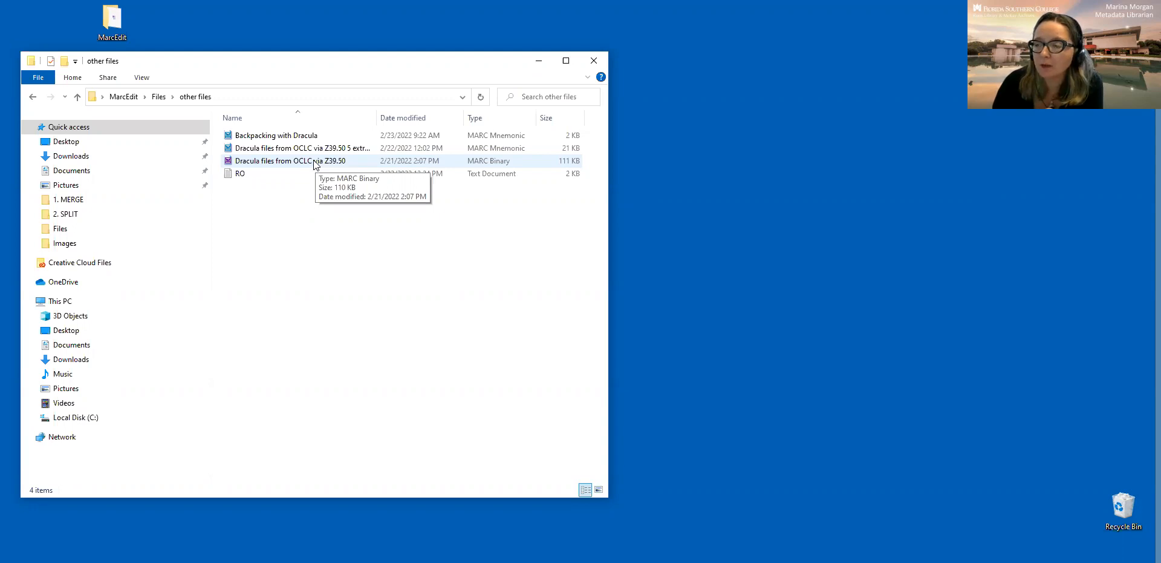
pyautogui.doubleClick(314, 161)
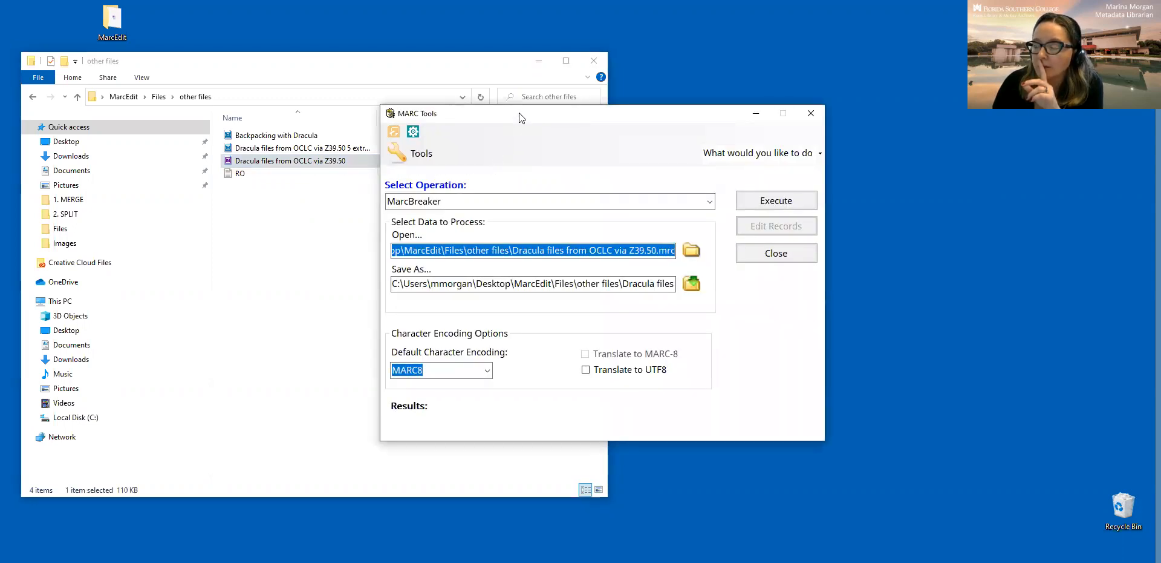
# Run MarcBreaker on the Dracula MARC binary file and check the processing results
pyautogui.moveTo(508, 112); pyautogui.dragTo(475, 101)
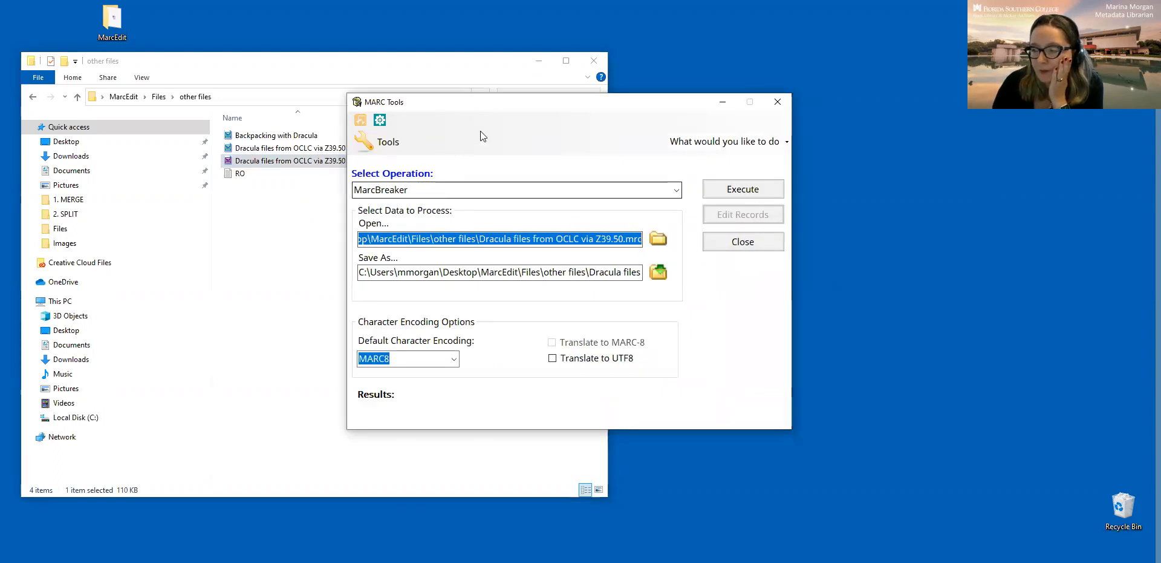
pyautogui.moveTo(513, 101); pyautogui.dragTo(897, 107)
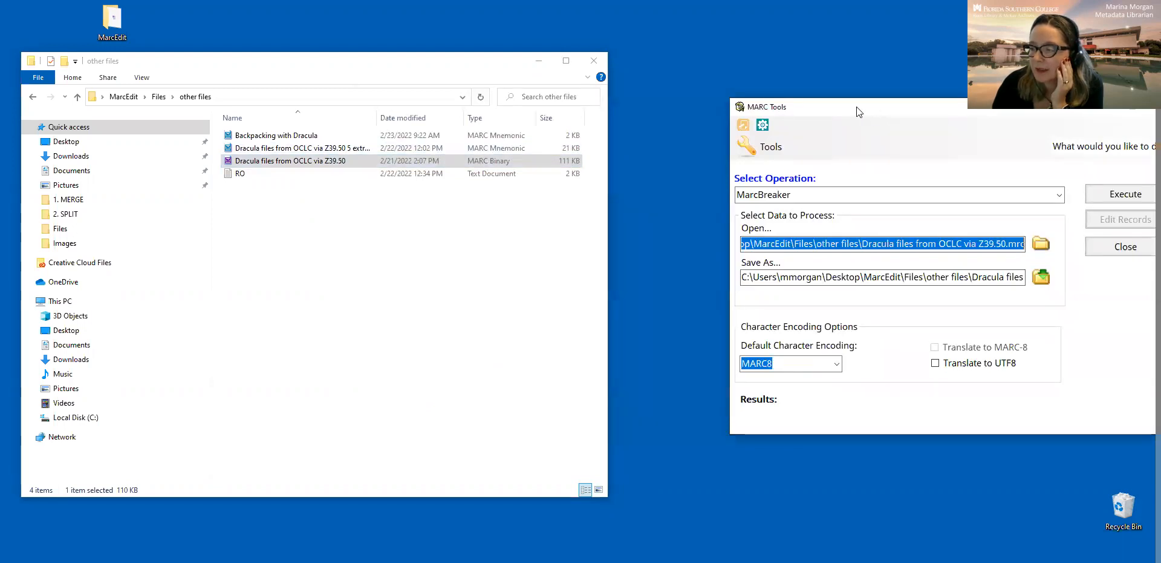
pyautogui.moveTo(857, 106); pyautogui.dragTo(500, 137)
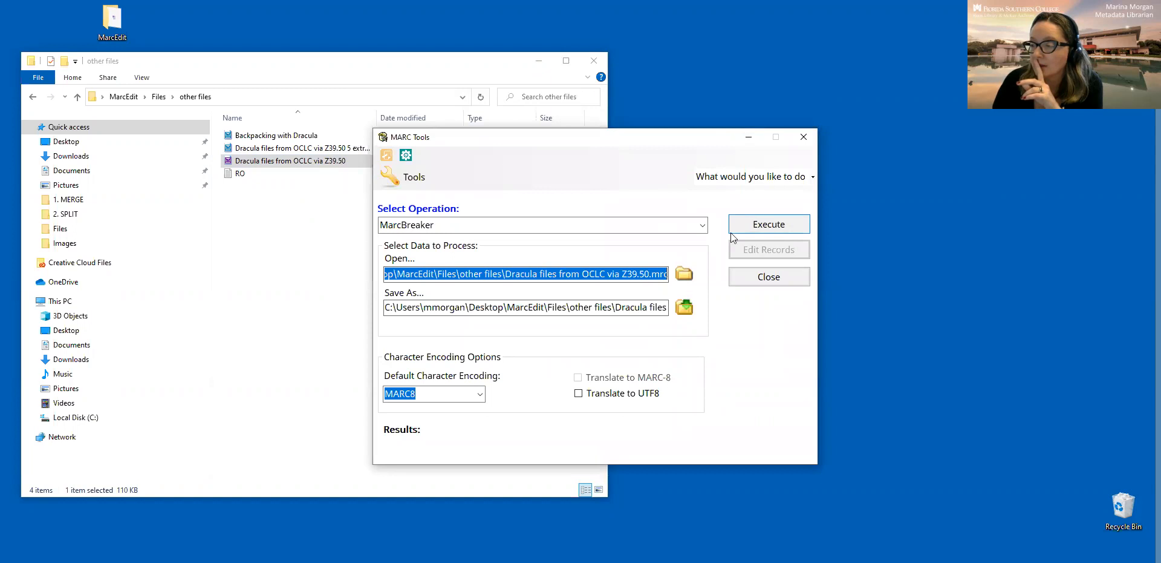
pyautogui.click(780, 225)
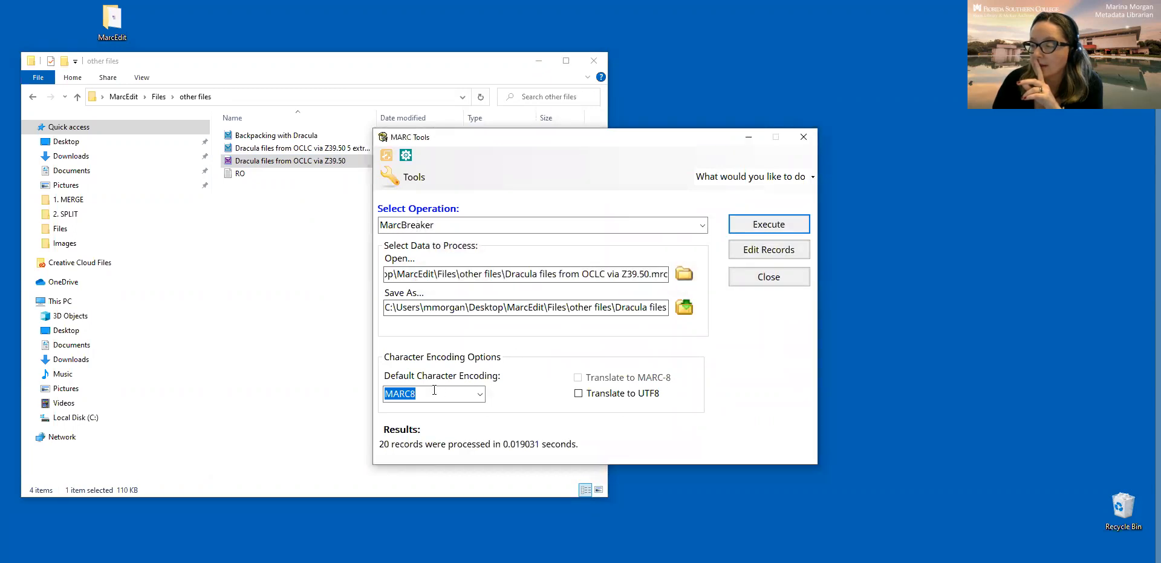
pyautogui.moveTo(380, 444); pyautogui.dragTo(577, 441)
pyautogui.click(507, 459)
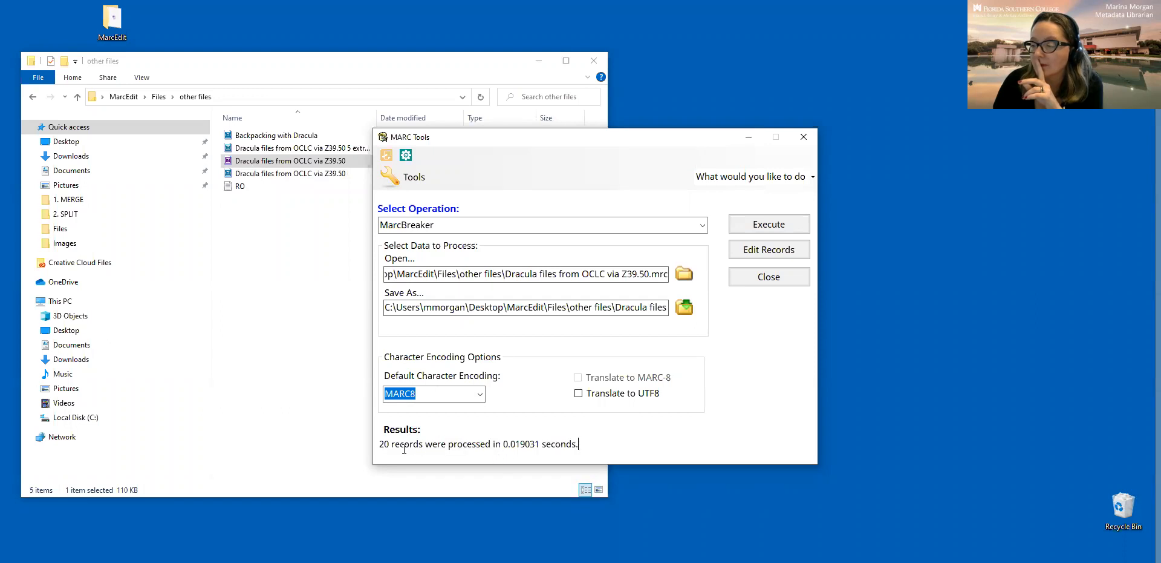
pyautogui.moveTo(386, 446); pyautogui.dragTo(442, 445)
pyautogui.click(442, 445)
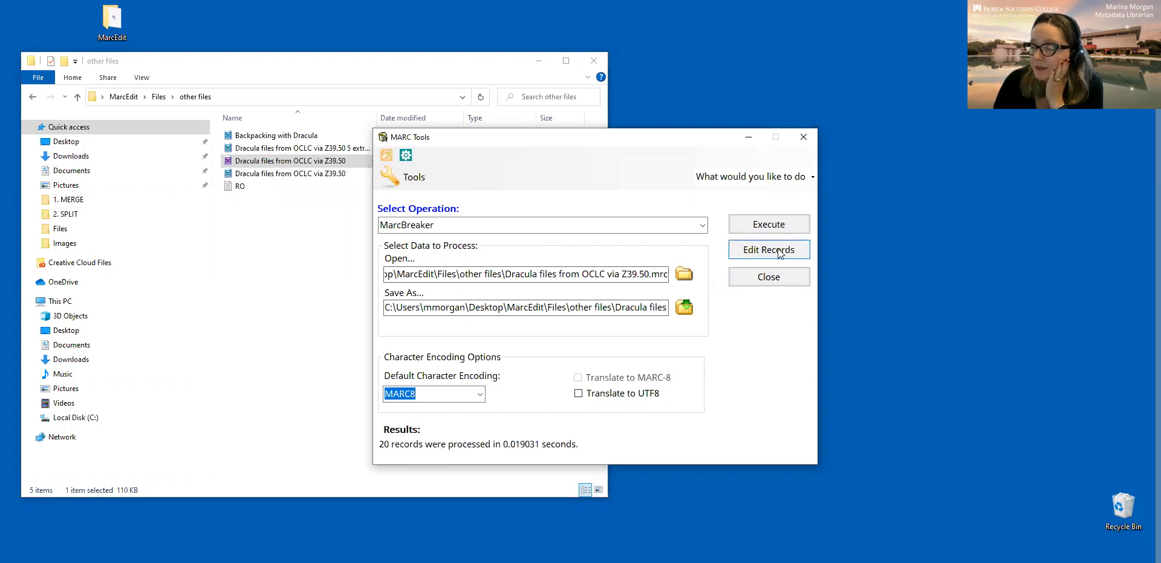
# Open the converted Dracula records for editing and place the editor beside the folder window
pyautogui.click(931, 297)
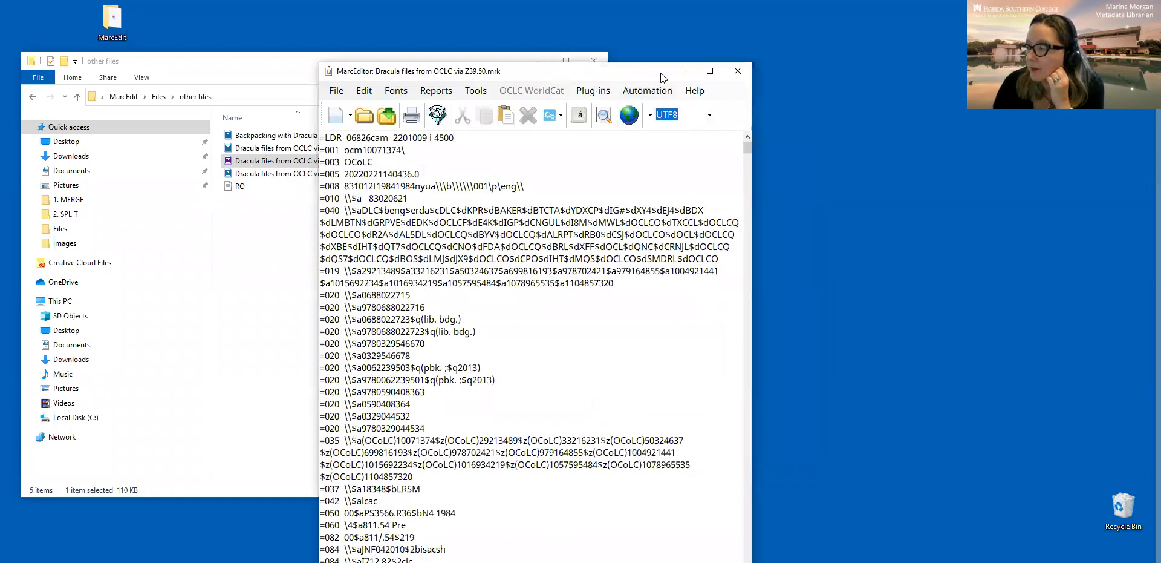
pyautogui.moveTo(660, 73); pyautogui.dragTo(986, 0)
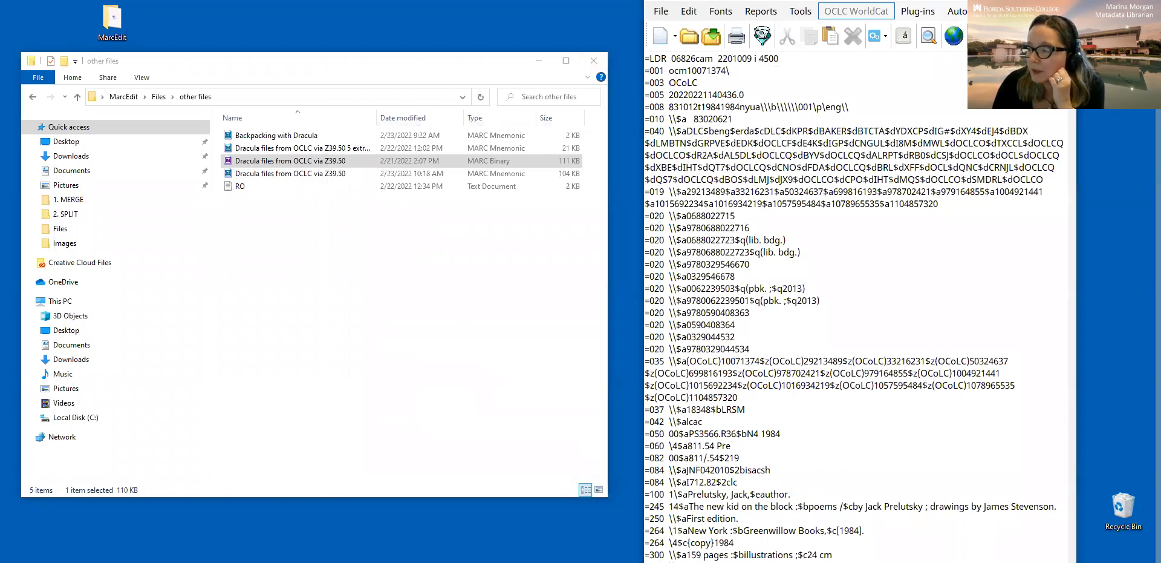
# Return to the MarcEdit main window and review the default programs in its Main Window preferences, leaving them without changes
pyautogui.hotkey('alt', 'Tab')
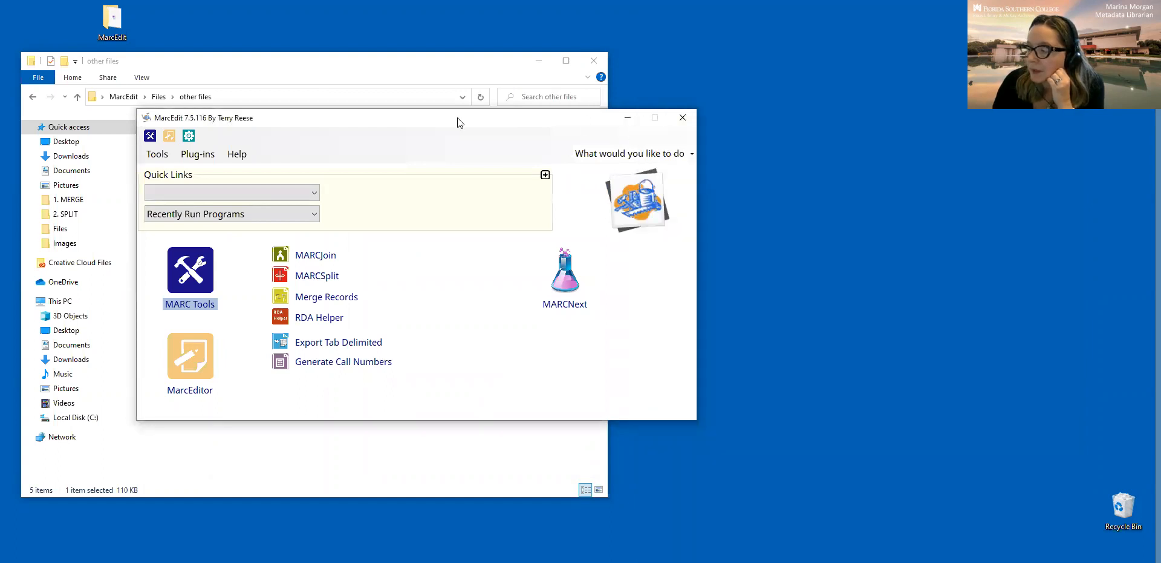
pyautogui.moveTo(458, 117); pyautogui.dragTo(694, 129)
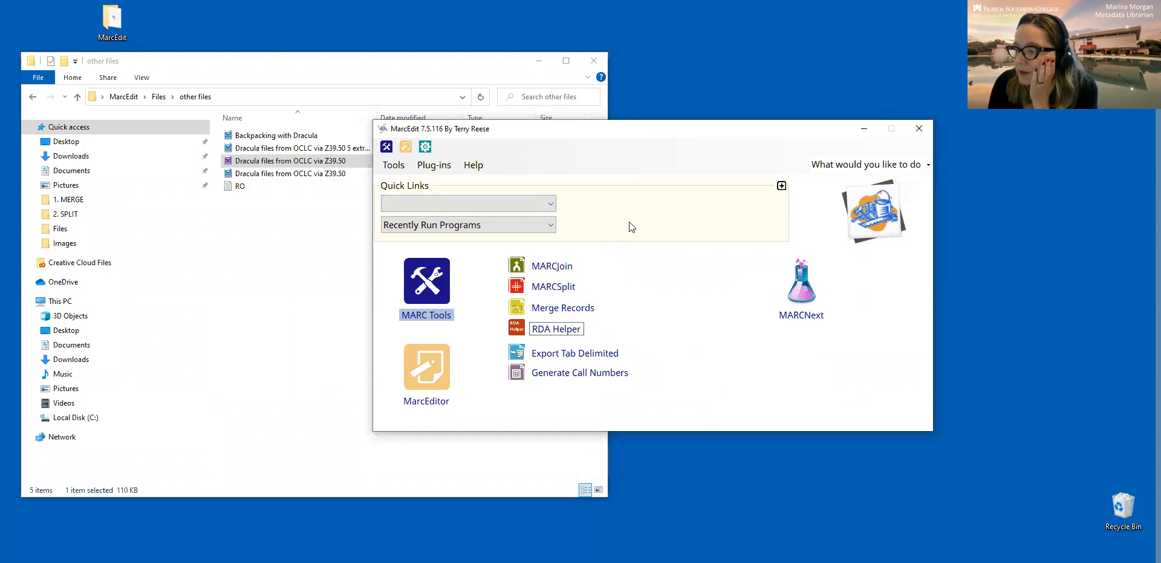
pyautogui.click(426, 146)
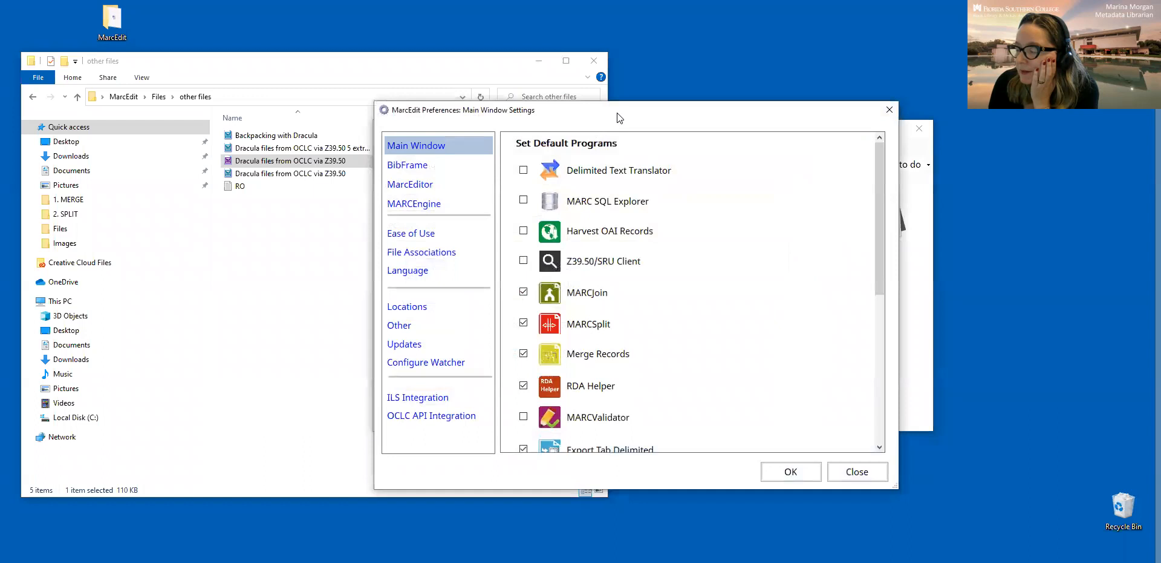
pyautogui.moveTo(907, 220); pyautogui.dragTo(858, 138)
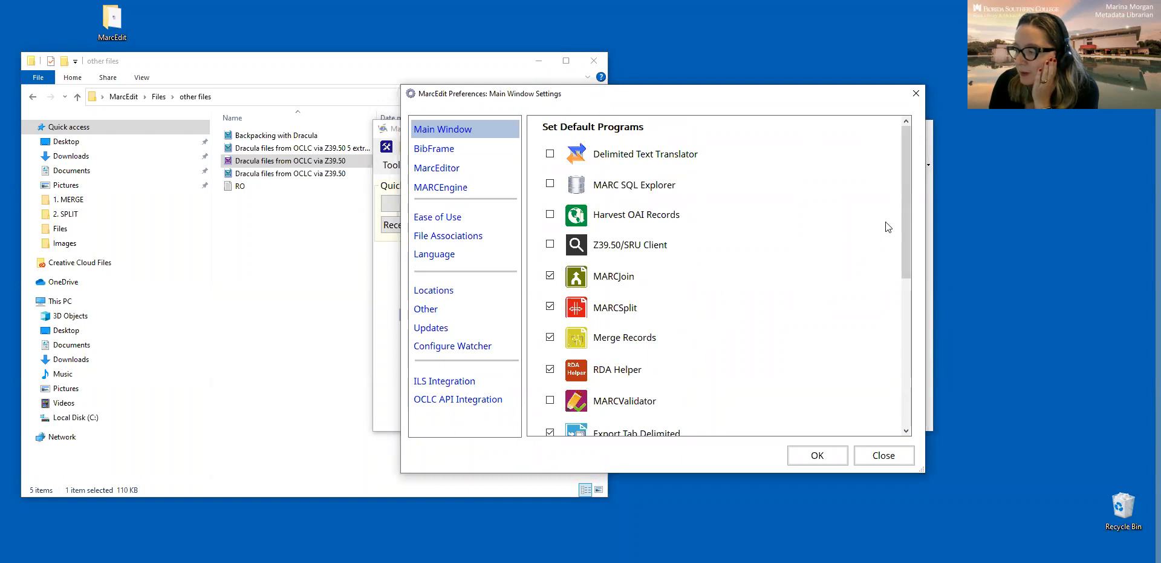
pyautogui.moveTo(907, 214); pyautogui.dragTo(908, 255)
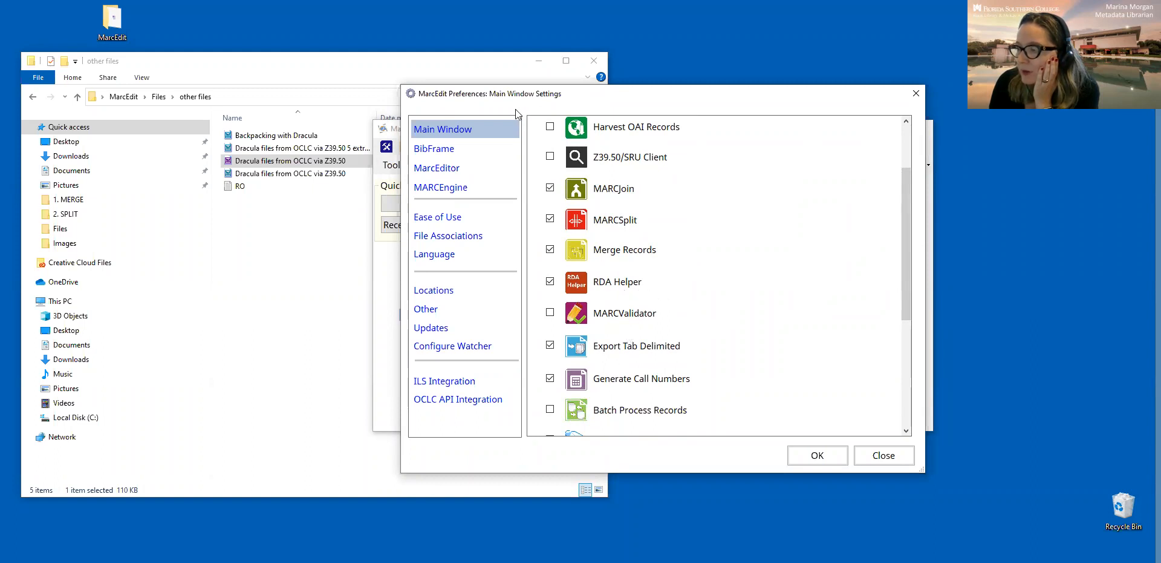
pyautogui.click(883, 458)
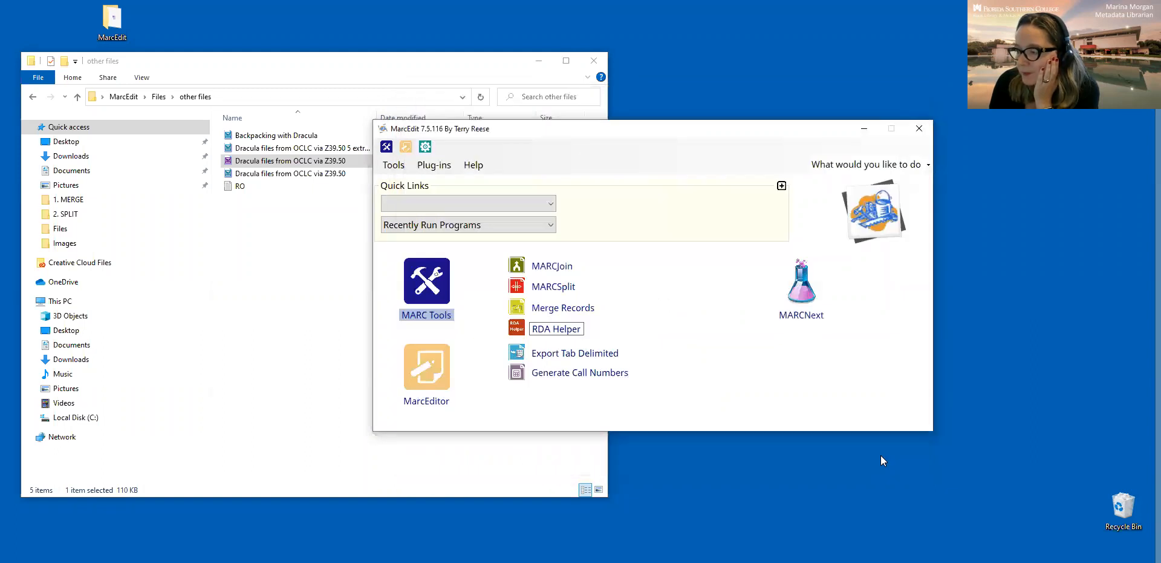
# Browse to the 1. MERGE folder inside Files and bring the MarcEdit main window beside it
pyautogui.click(230, 164)
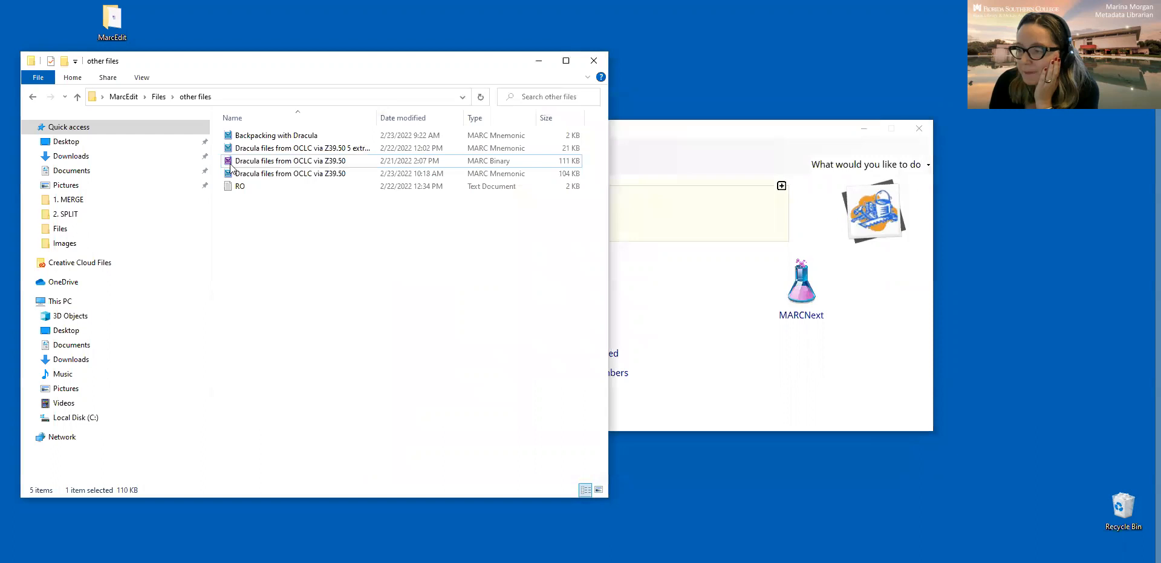
pyautogui.click(158, 97)
pyautogui.doubleClick(268, 137)
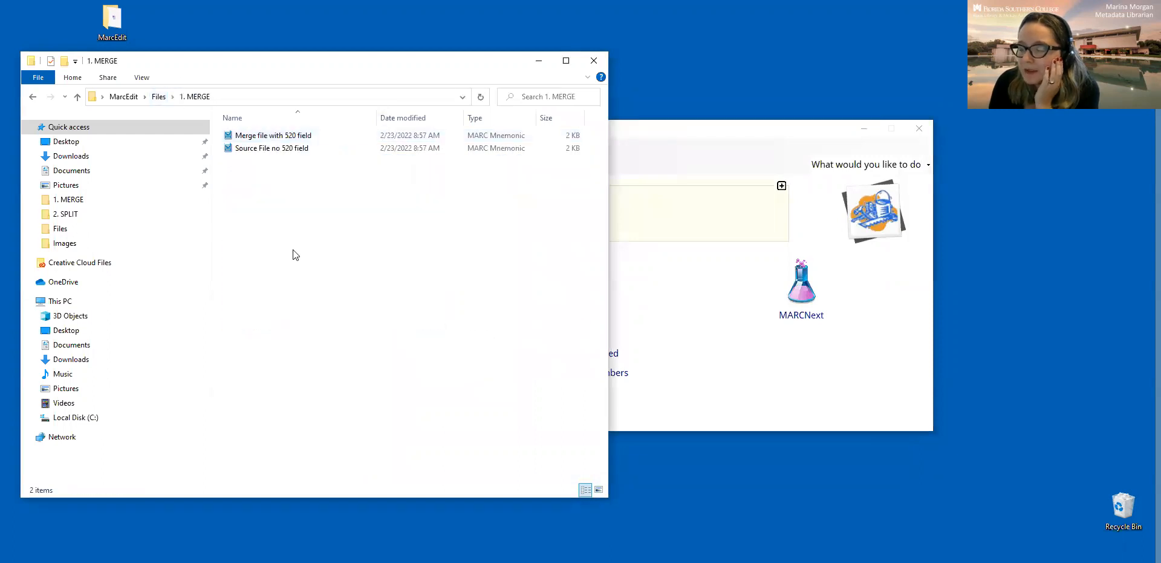
pyautogui.click(654, 132)
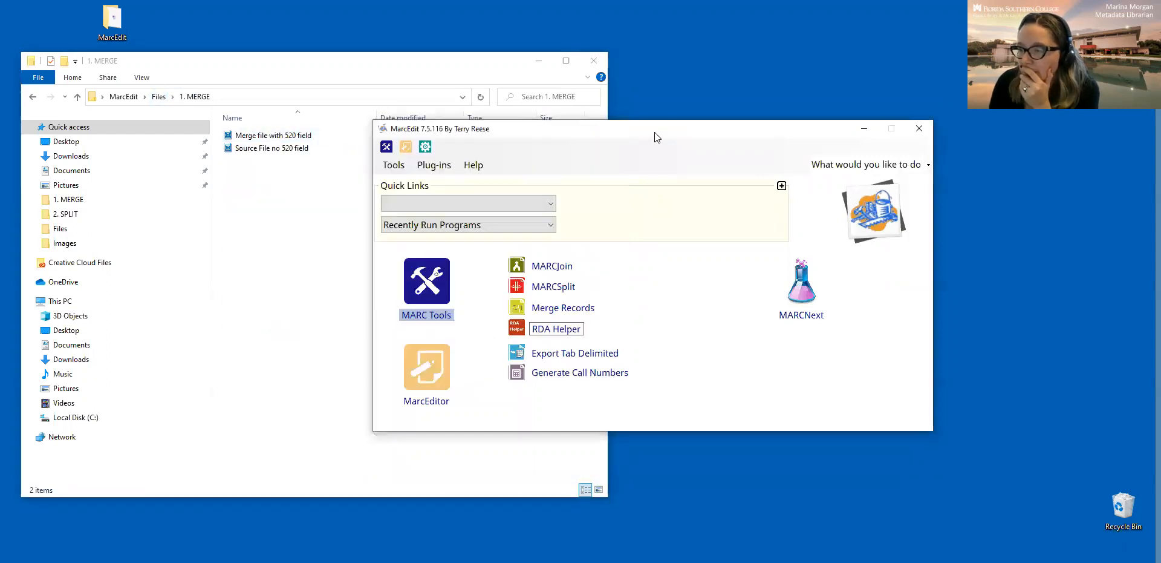
pyautogui.moveTo(655, 131); pyautogui.dragTo(678, 142)
# Open "Source File no 520 field" and "Merge file with 520 field" and arrange the two editor windows side by side
pyautogui.click(289, 160)
pyautogui.click(288, 150)
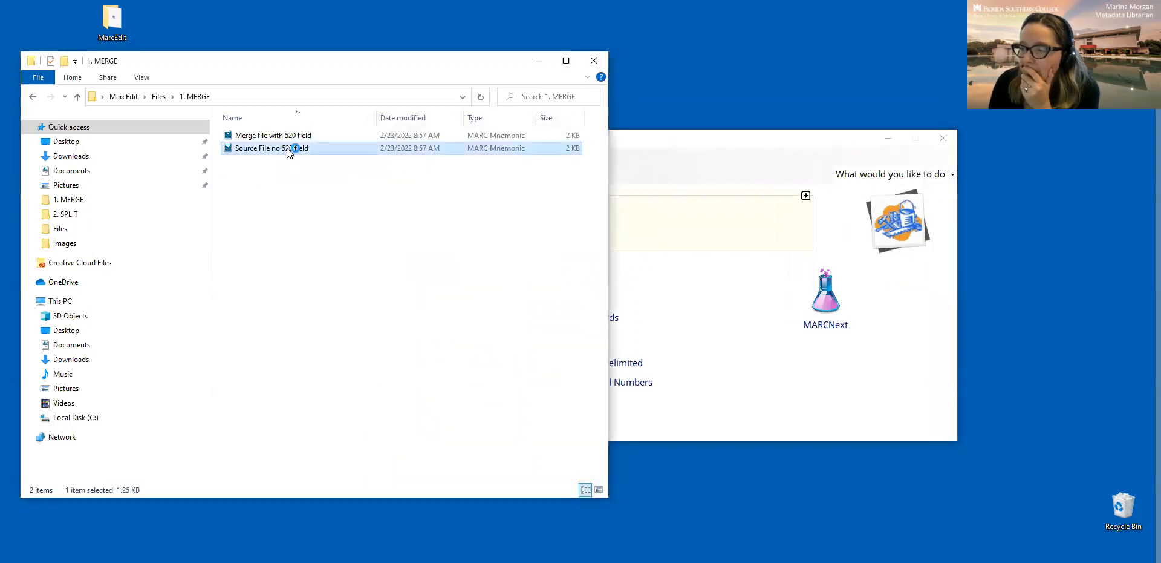
pyautogui.doubleClick(288, 150)
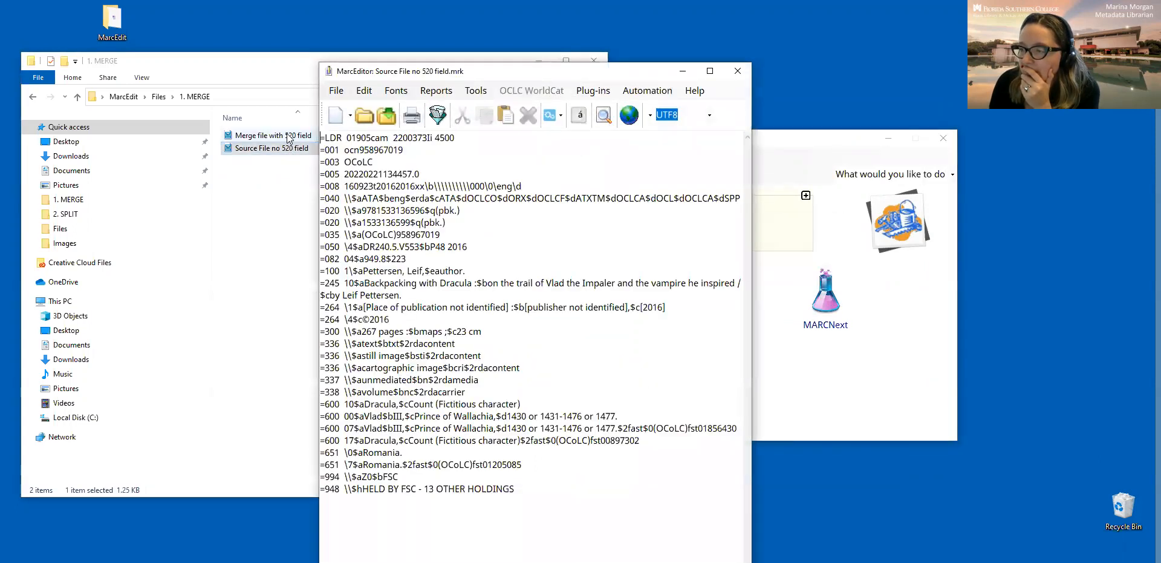
pyautogui.doubleClick(289, 136)
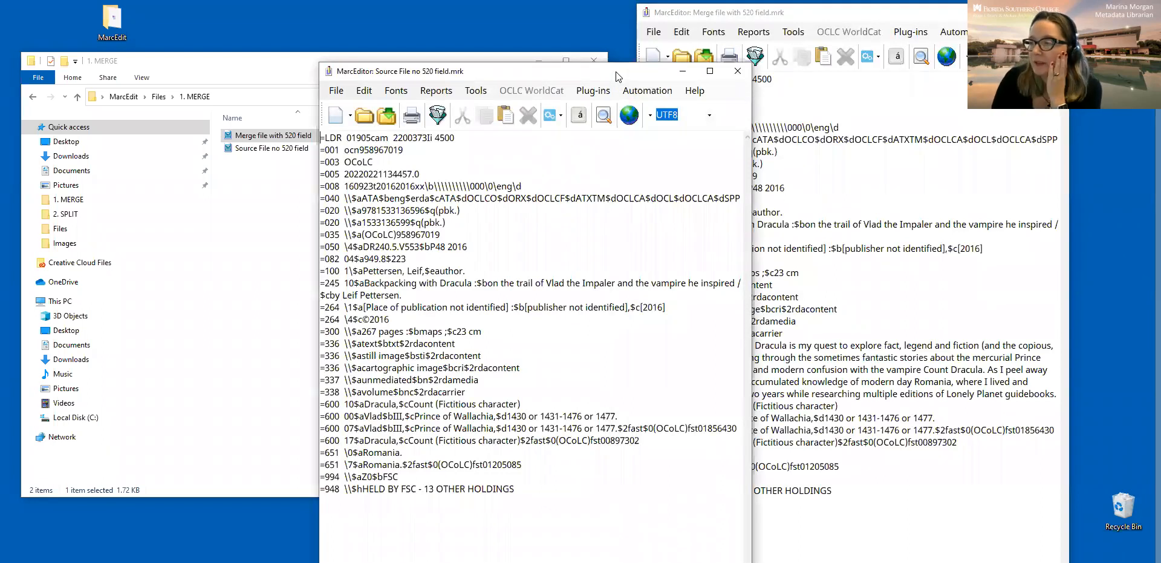
pyautogui.moveTo(616, 71); pyautogui.dragTo(499, 13)
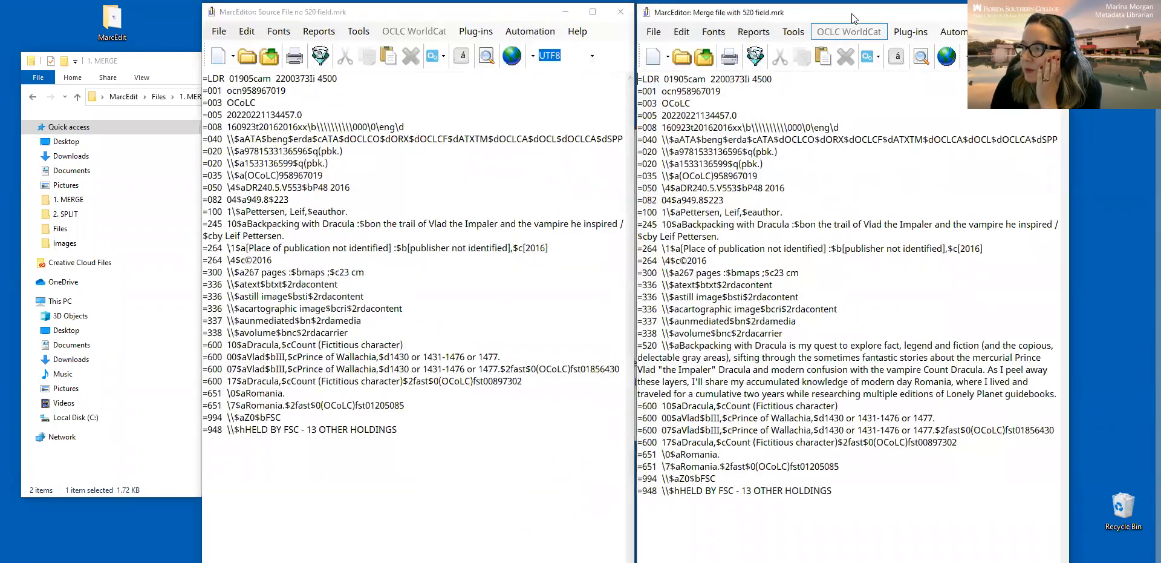
pyautogui.moveTo(852, 14); pyautogui.dragTo(851, 13)
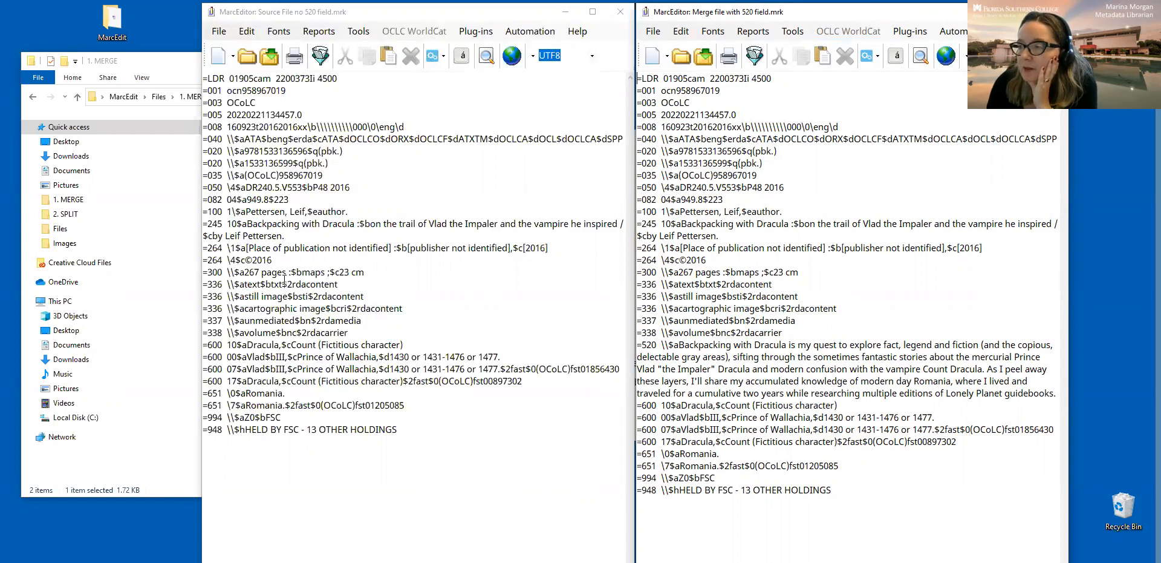
# Compare the source and merge records, examining the 245 and 300 fields and the 520 summary field
pyautogui.click(420, 317)
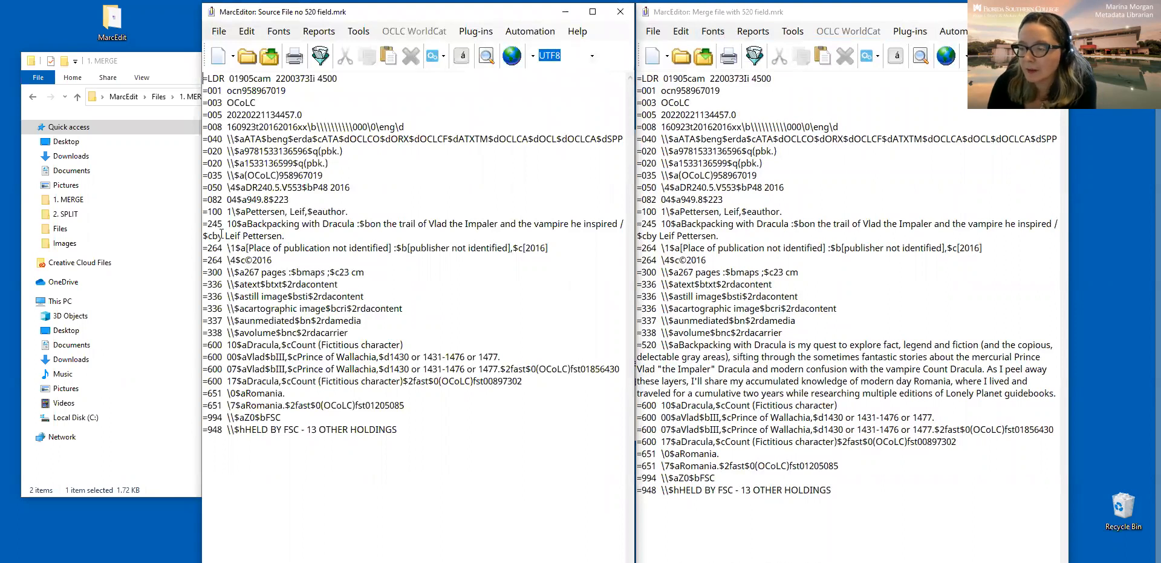
pyautogui.moveTo(222, 224); pyautogui.dragTo(202, 225)
pyautogui.click(327, 272)
pyautogui.moveTo(225, 260); pyautogui.dragTo(202, 273)
pyautogui.click(241, 297)
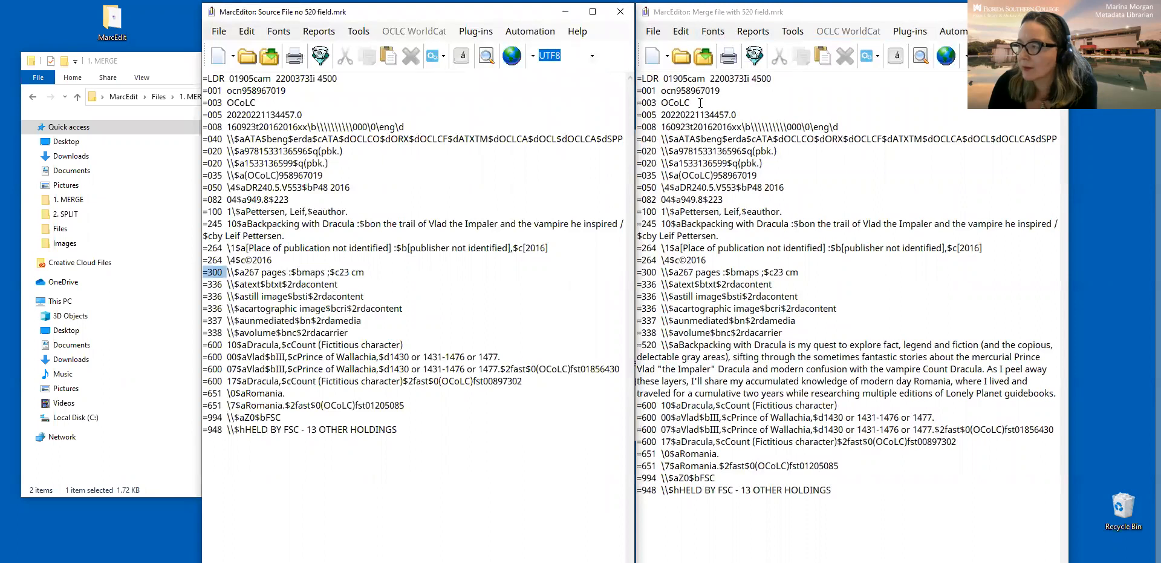
pyautogui.click(813, 13)
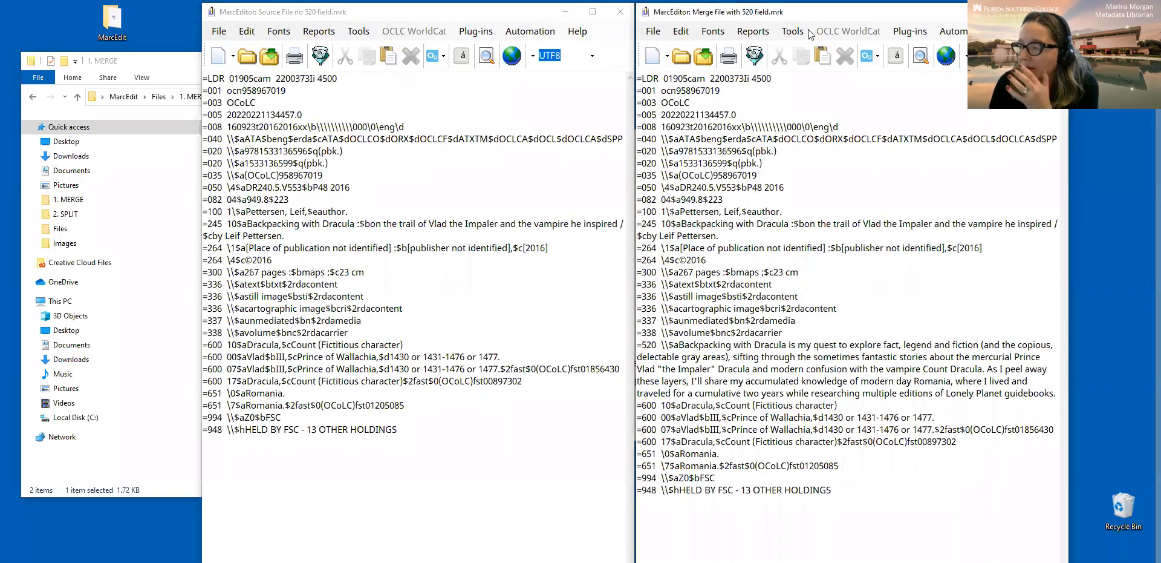
pyautogui.moveTo(648, 349); pyautogui.dragTo(1063, 391)
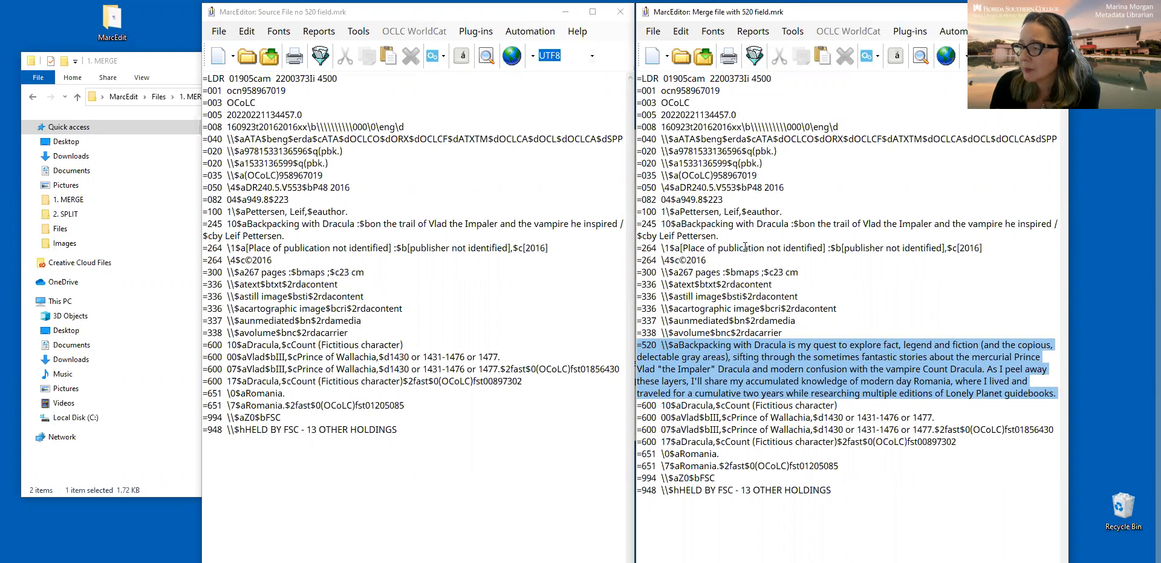
pyautogui.click(748, 247)
pyautogui.click(517, 293)
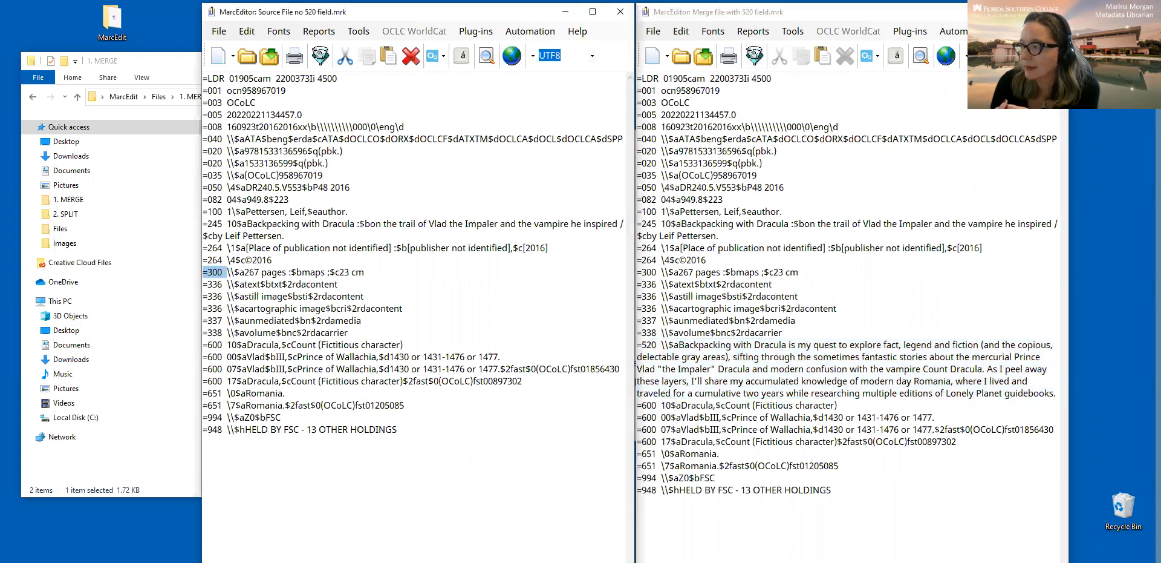
# Close both record editor windows and return to the MarcEdit main window
pyautogui.click(1056, 12)
pyautogui.scroll(-2, 417, 242)
pyautogui.click(621, 11)
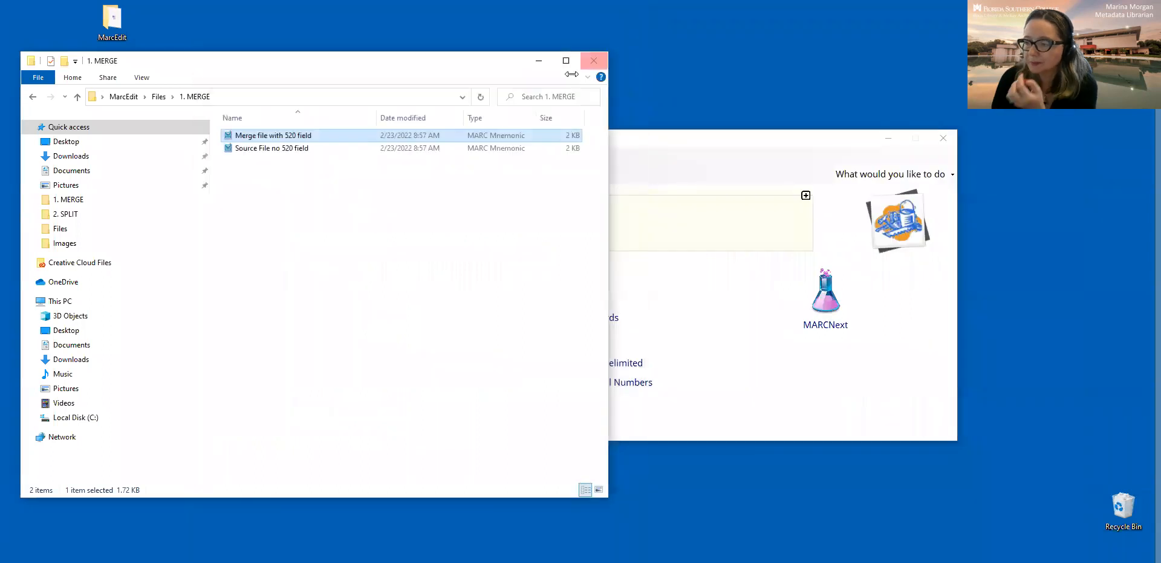
pyautogui.click(665, 143)
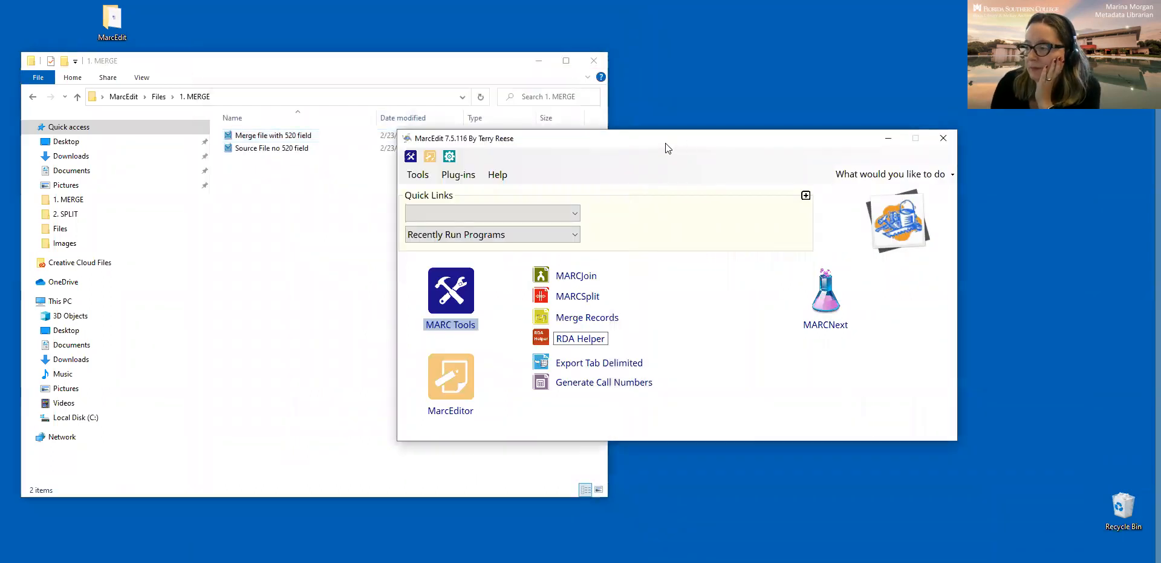
# Start Merge Records and set "Source File no 520 field" from the 1. MERGE folder as the source file
pyautogui.click(600, 319)
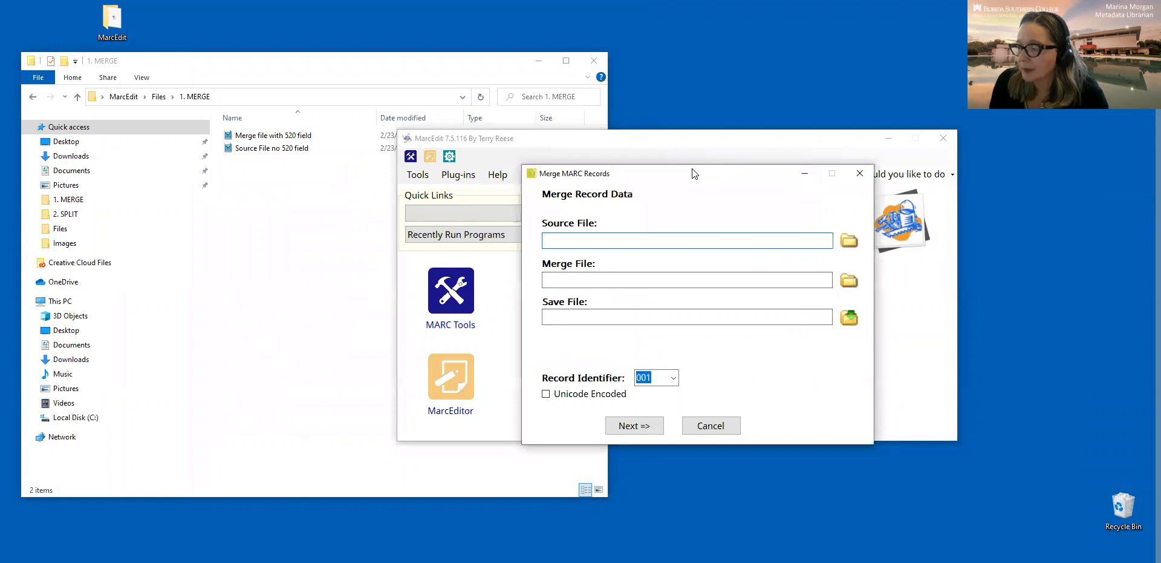
pyautogui.moveTo(694, 174); pyautogui.dragTo(571, 133)
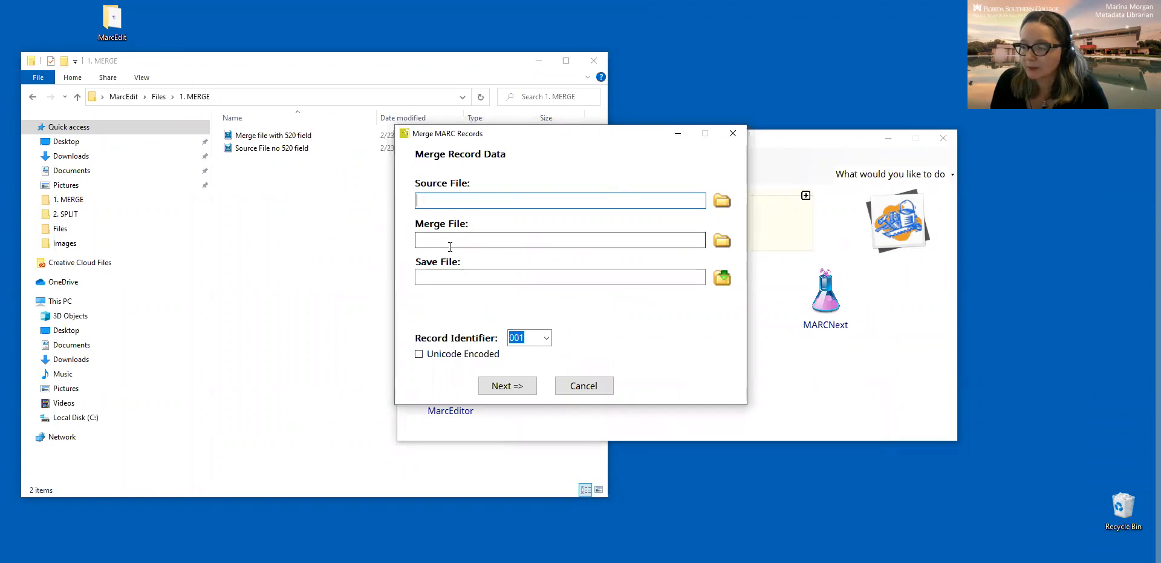
pyautogui.click(723, 199)
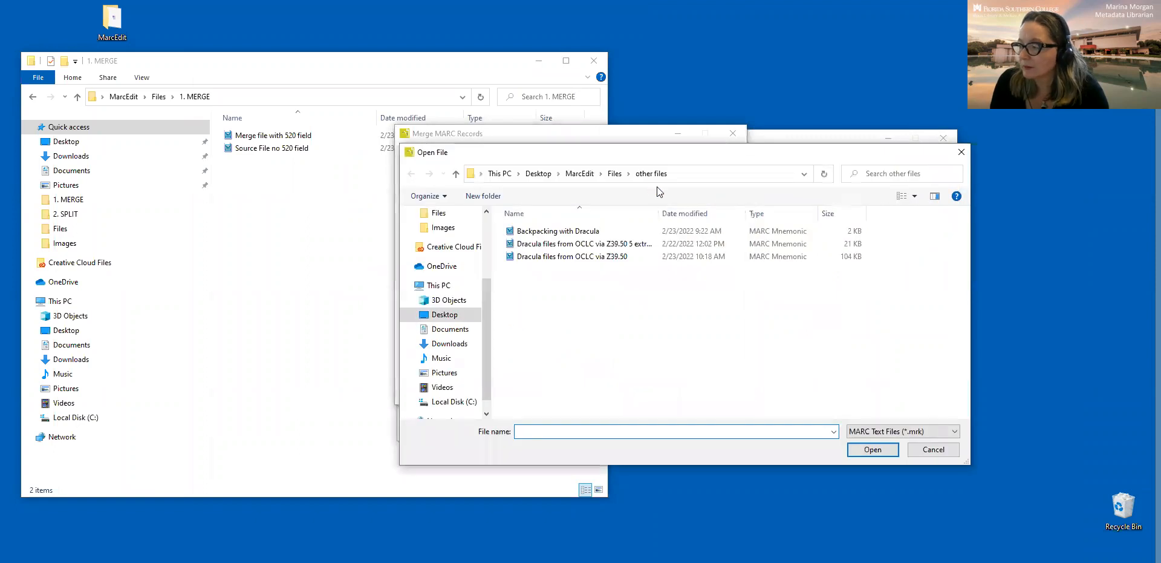
pyautogui.click(614, 174)
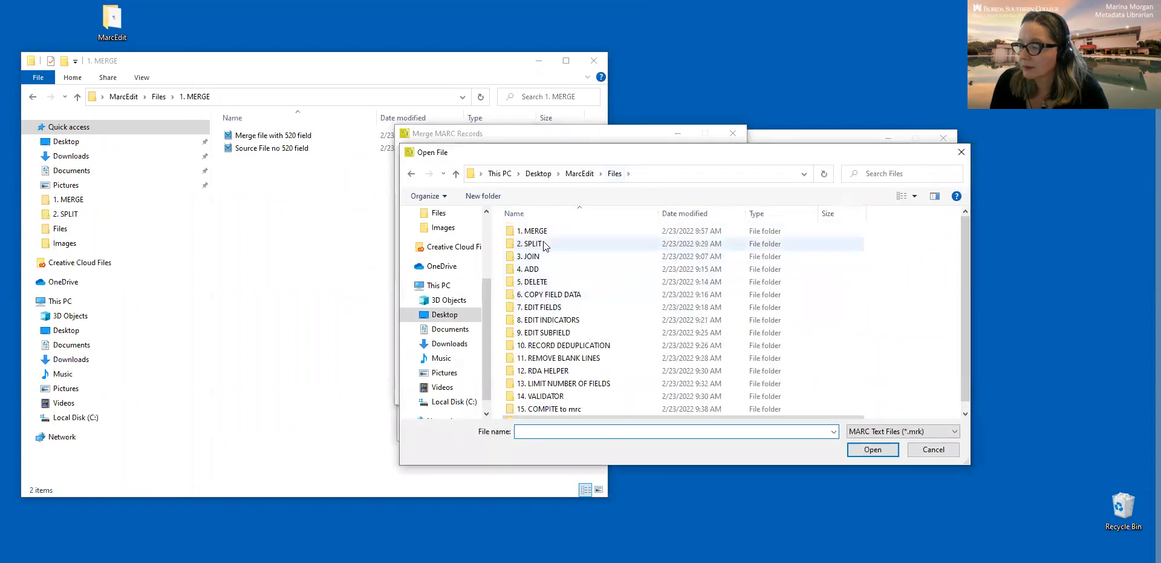
pyautogui.doubleClick(556, 229)
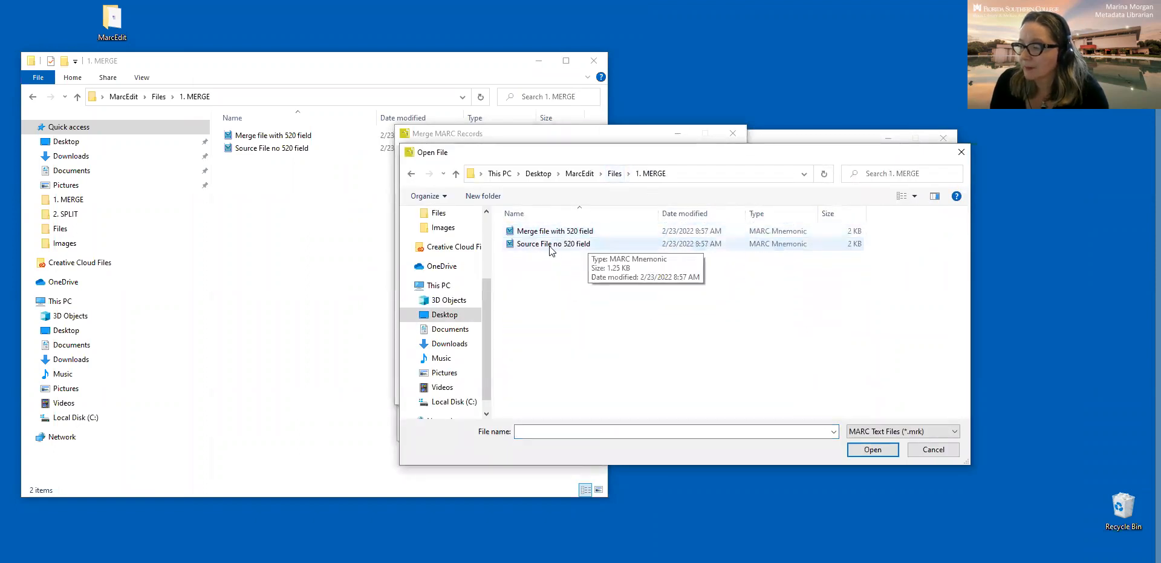
pyautogui.doubleClick(548, 245)
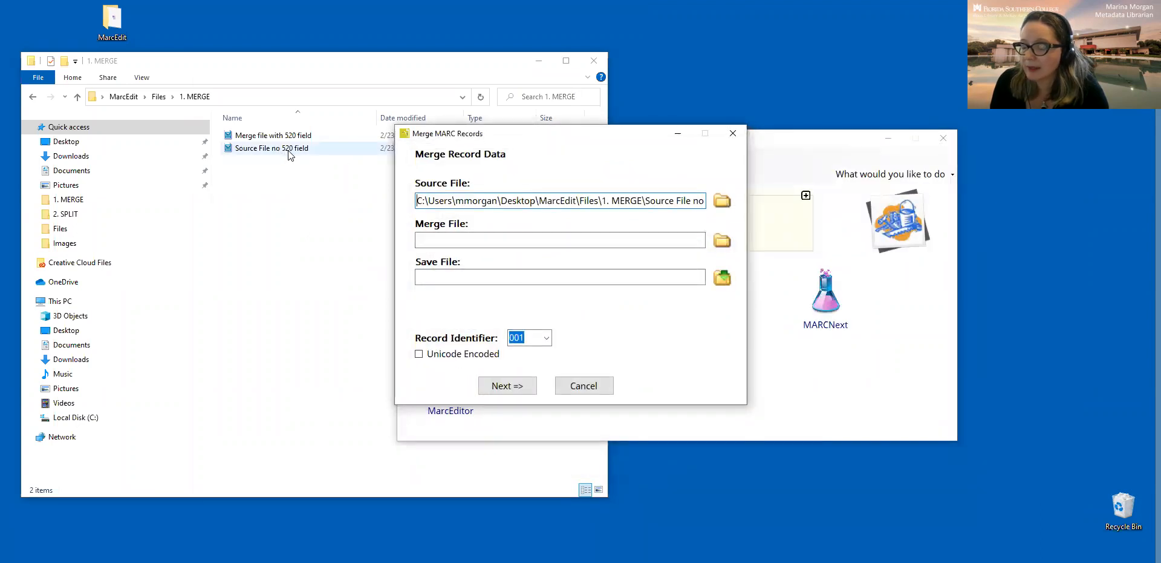
# Set "Merge file with 520 field" as the merge file
pyautogui.click(724, 244)
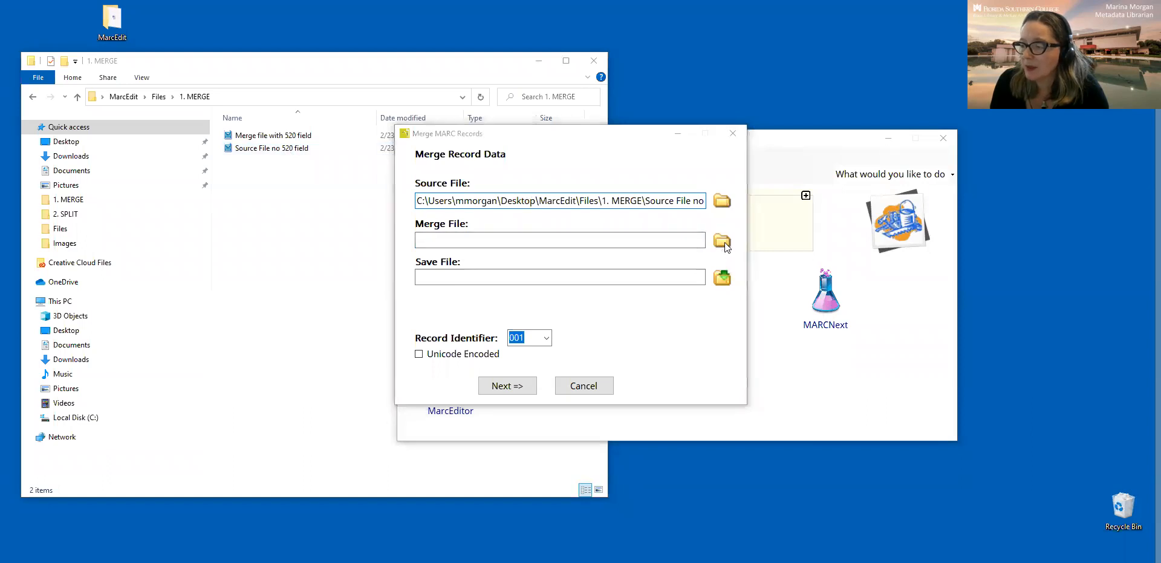
pyautogui.click(565, 234)
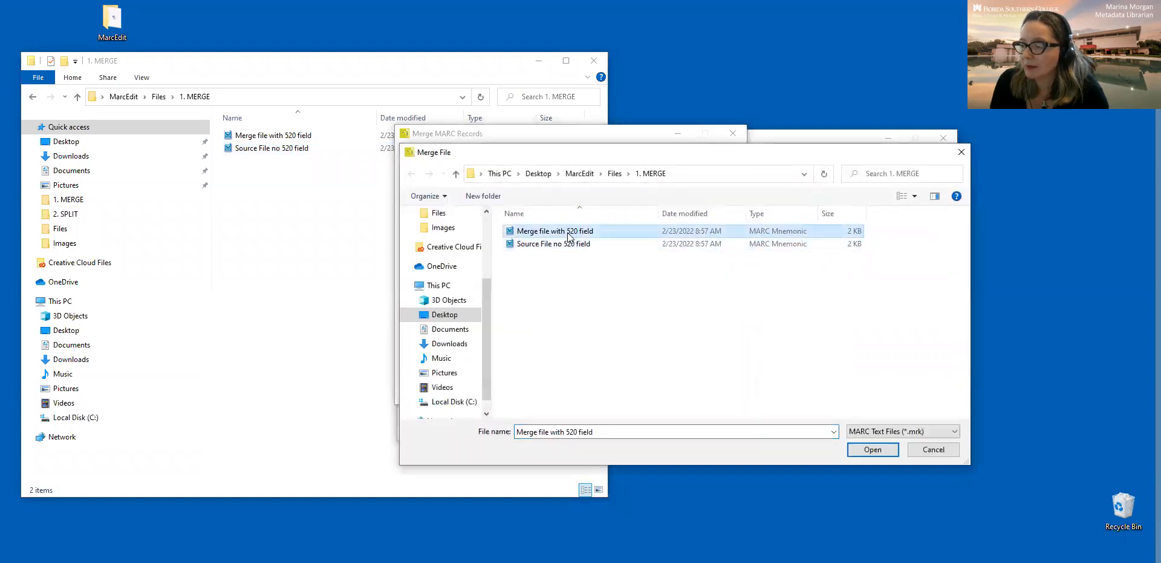
pyautogui.click(865, 450)
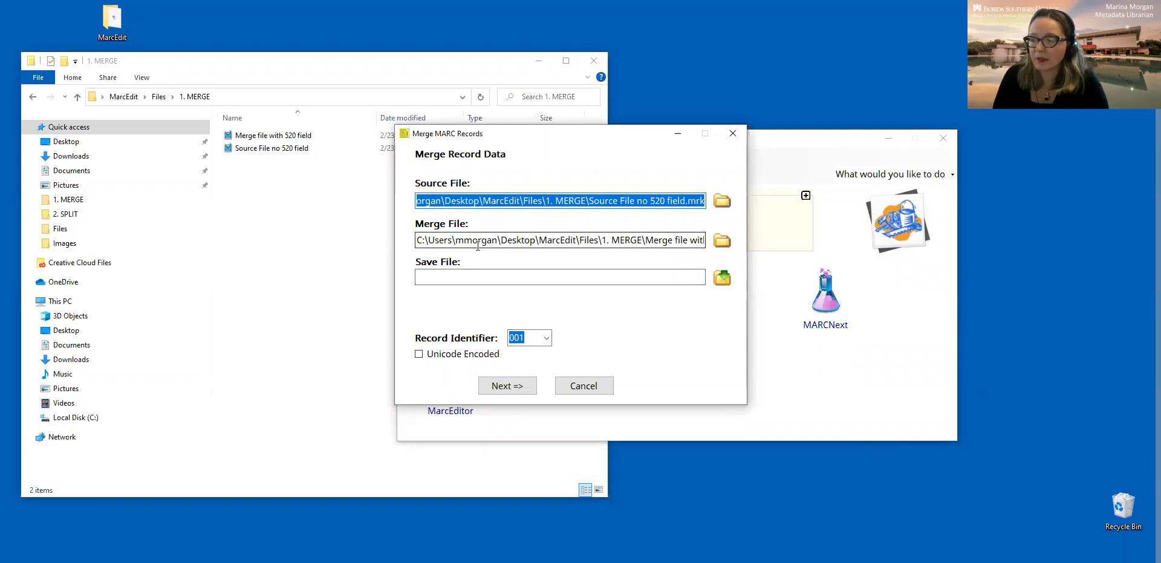
# Set the save file to "Merged" as a MARC text file in the 1. MERGE folder
pyautogui.click(722, 278)
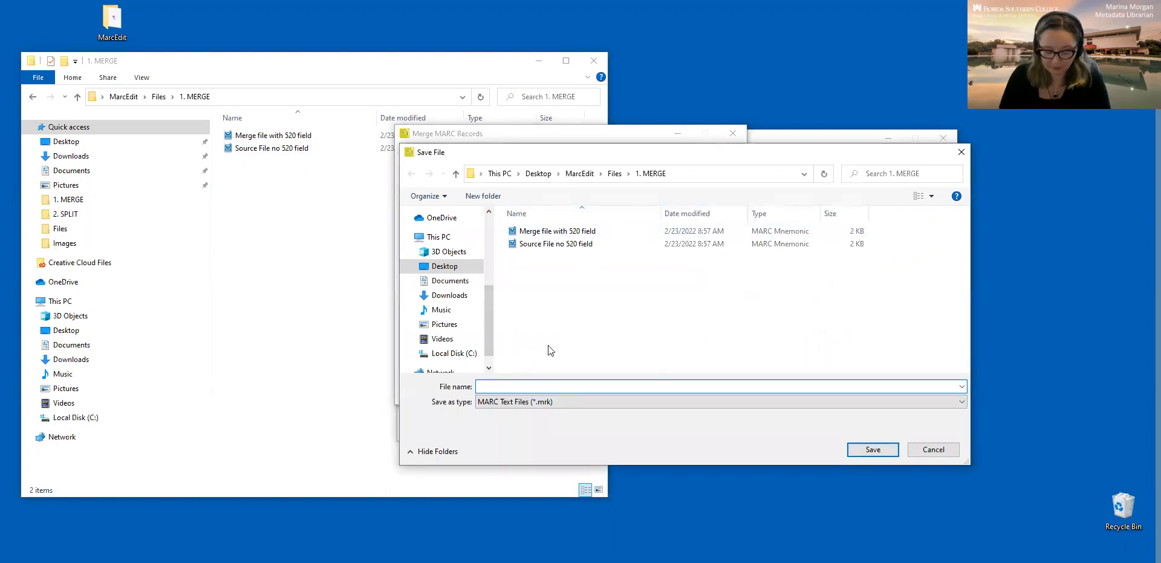
pyautogui.write('Mer')
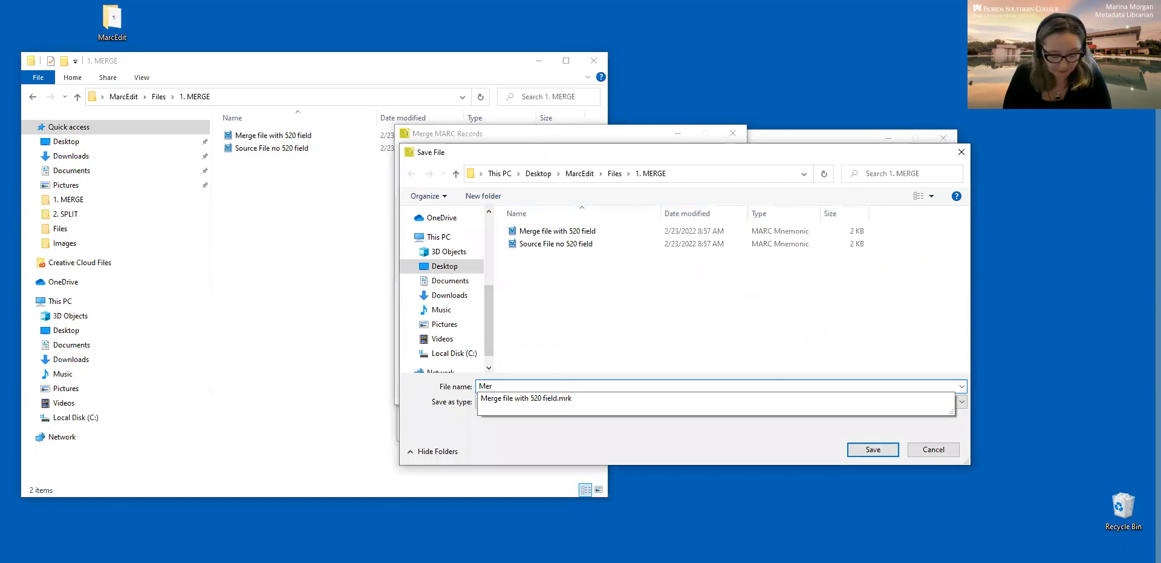
pyautogui.write('ged')
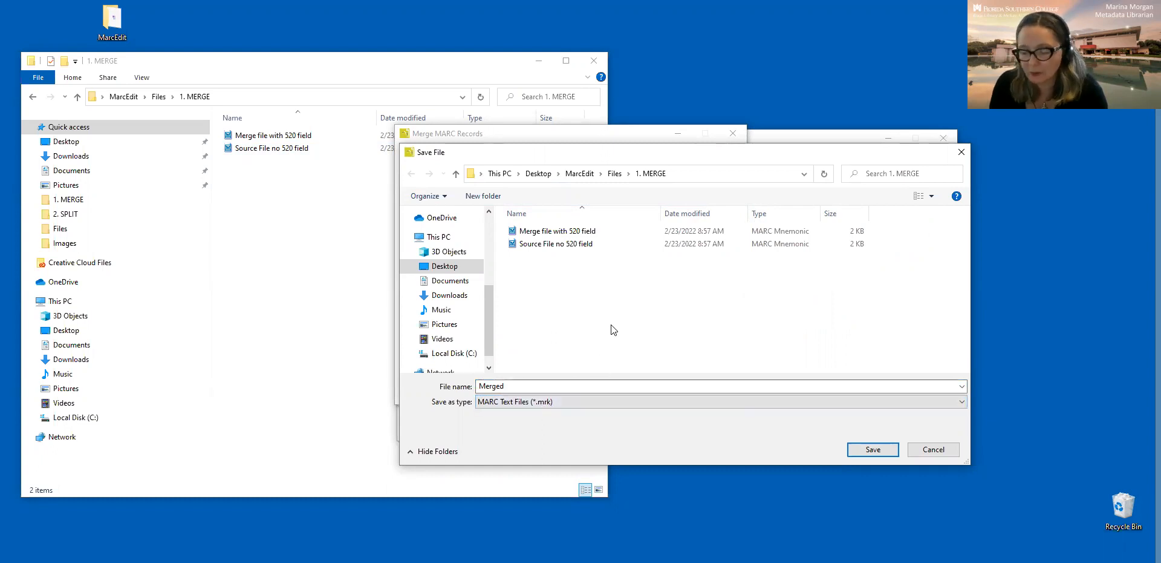
pyautogui.click(863, 451)
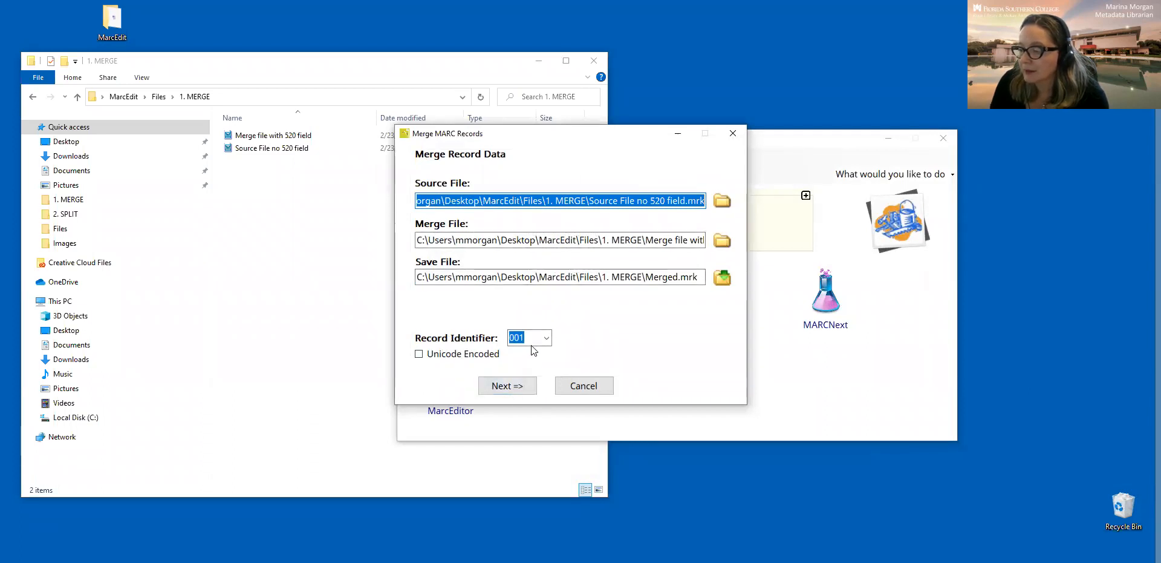
# Review the record identifier options, keep 001 and continue to the field selection
pyautogui.click(546, 341)
pyautogui.click(547, 342)
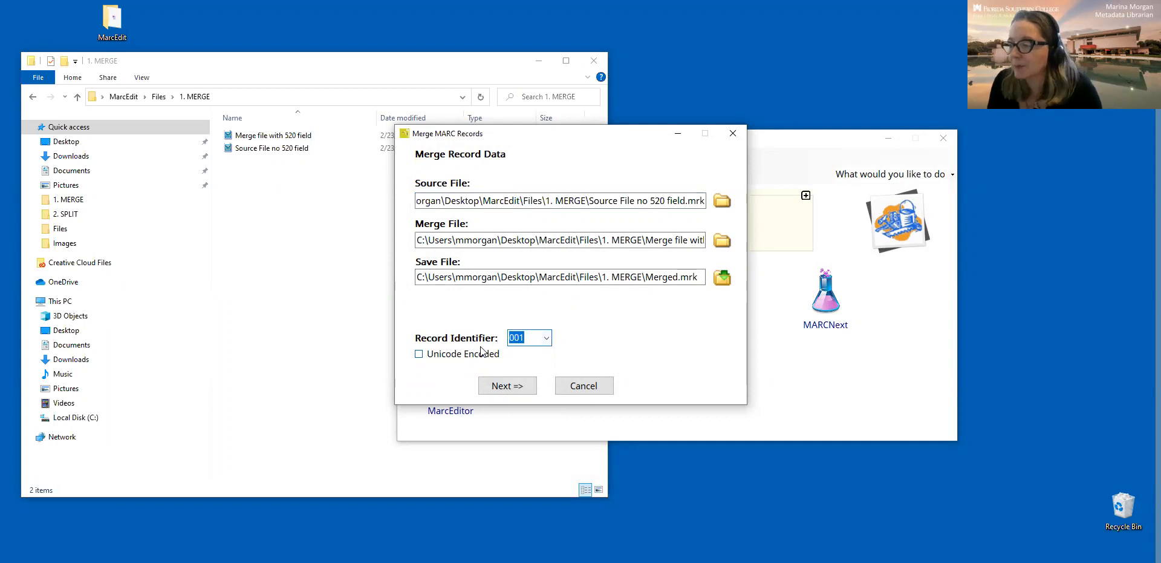
pyautogui.click(541, 340)
pyautogui.click(547, 337)
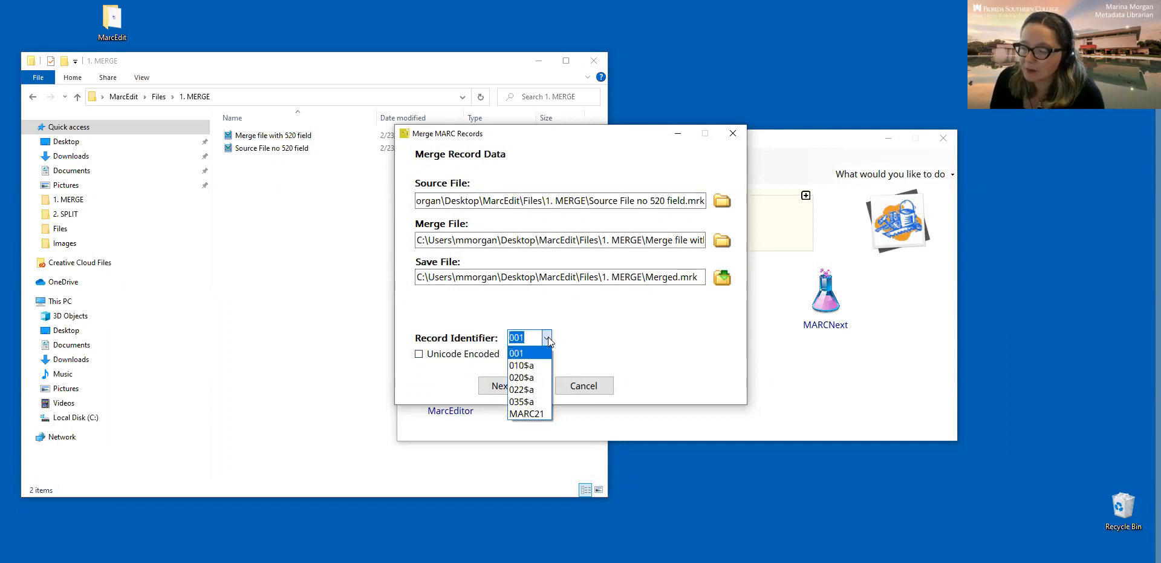
pyautogui.click(548, 337)
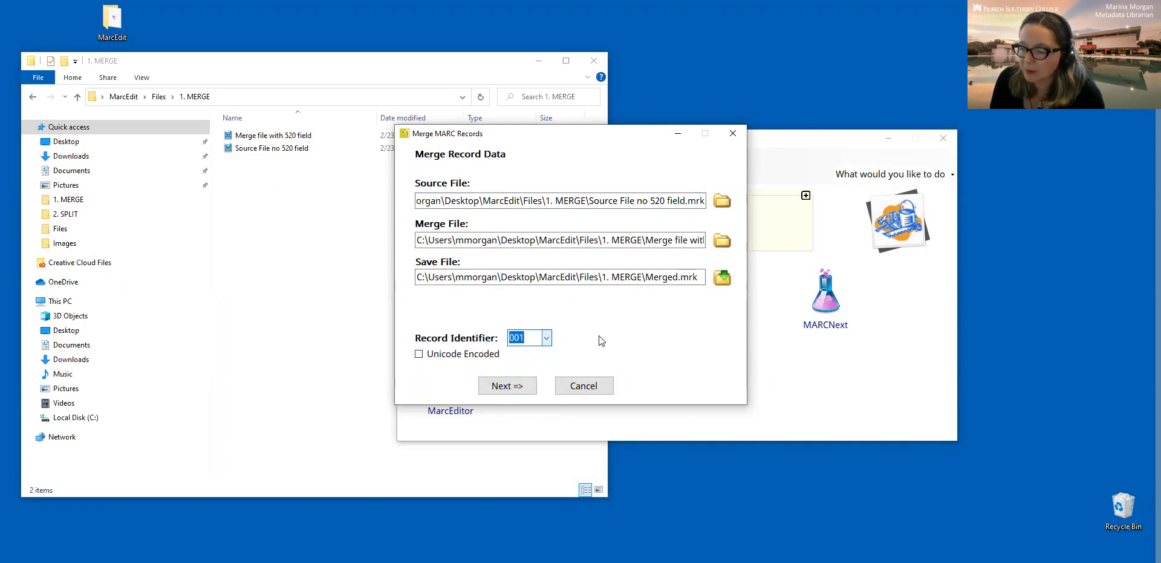
pyautogui.click(507, 385)
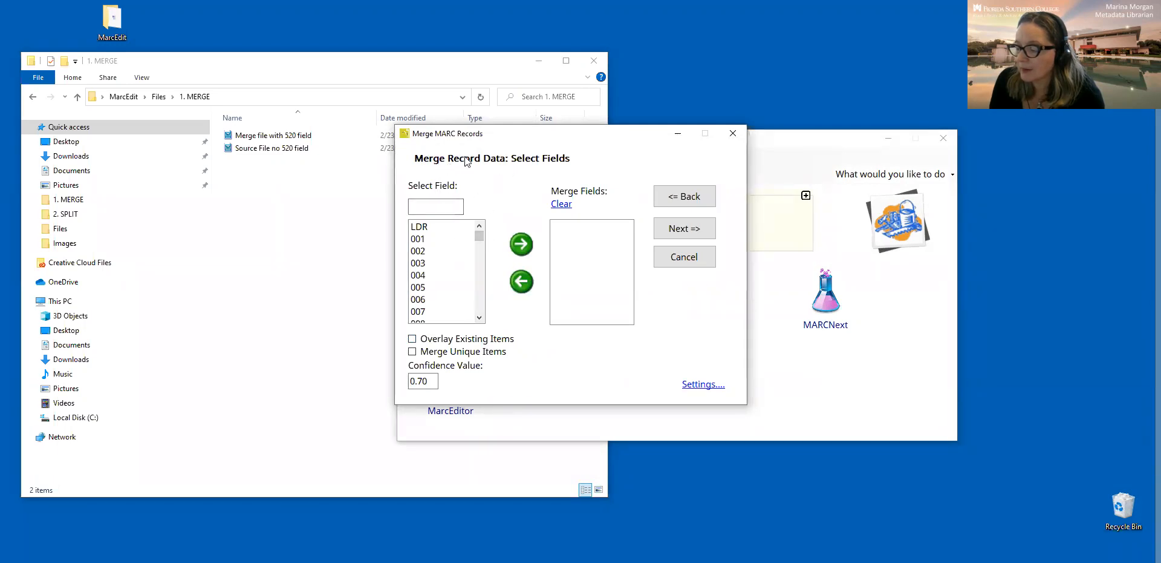
# Add field 520 to the merge fields and run the merge
pyautogui.moveTo(480, 236); pyautogui.dragTo(481, 276)
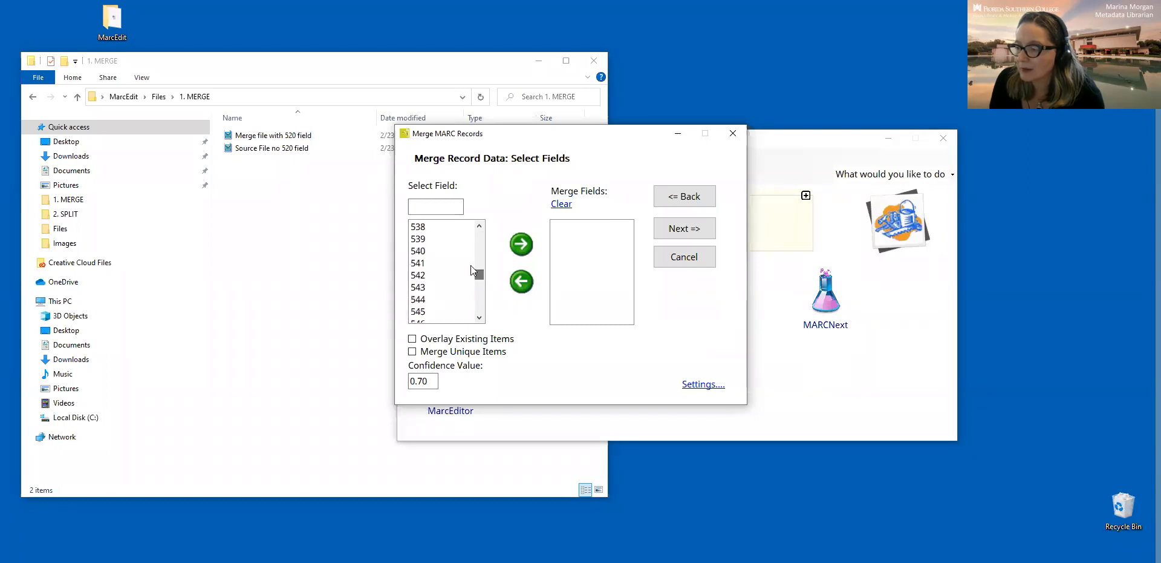
pyautogui.scroll(3, 463, 264)
pyautogui.scroll(3, 455, 261)
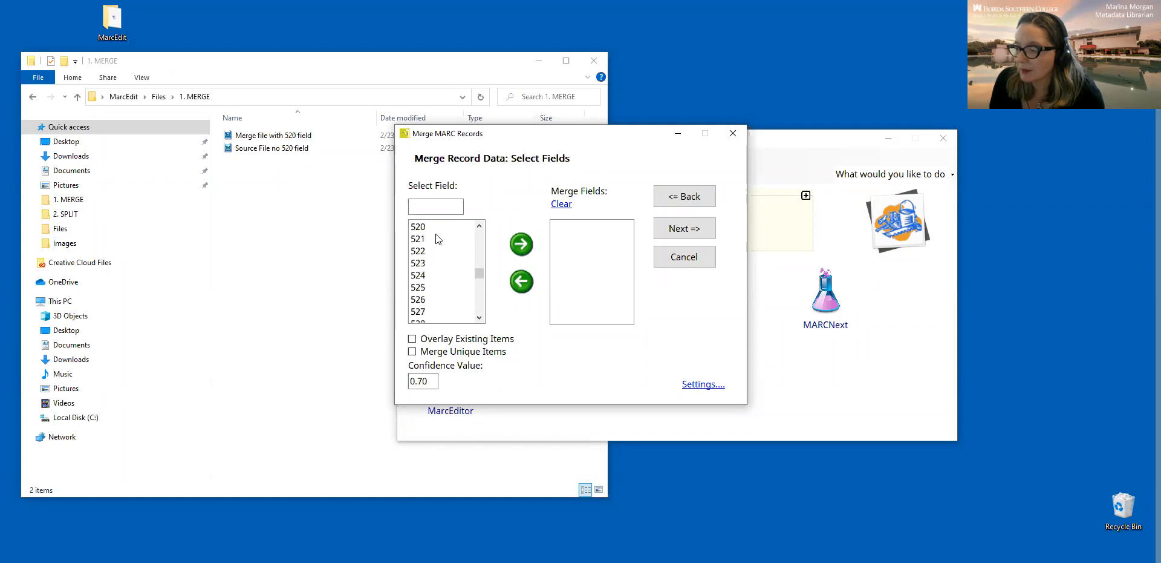
pyautogui.click(437, 227)
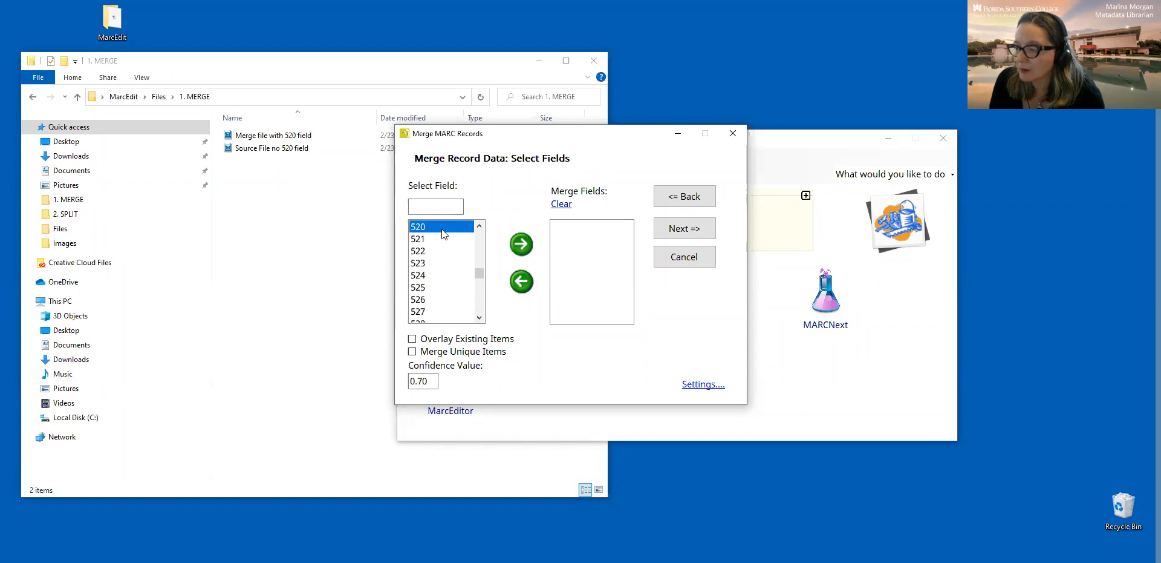
pyautogui.click(522, 245)
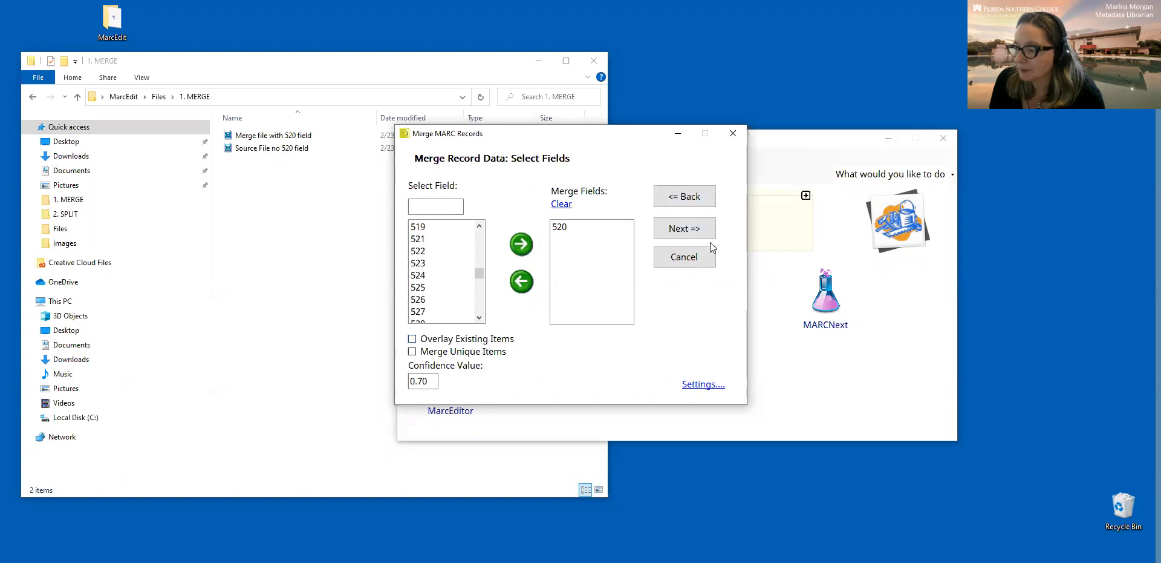
pyautogui.click(680, 229)
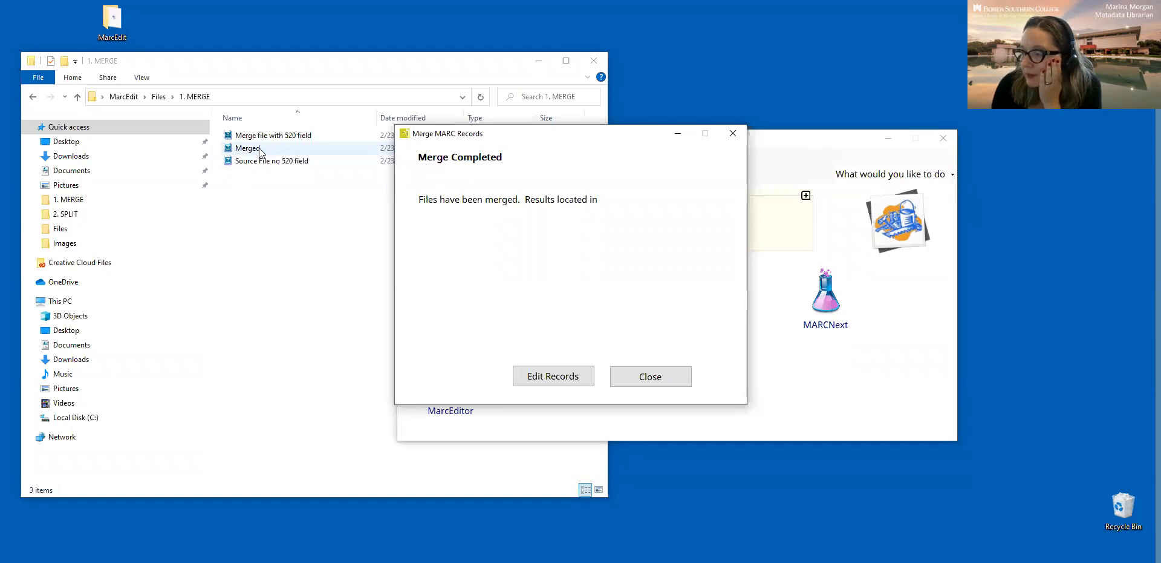
# Open the merged record for editing, examine its 520 summary field, and close the editor
pyautogui.click(559, 376)
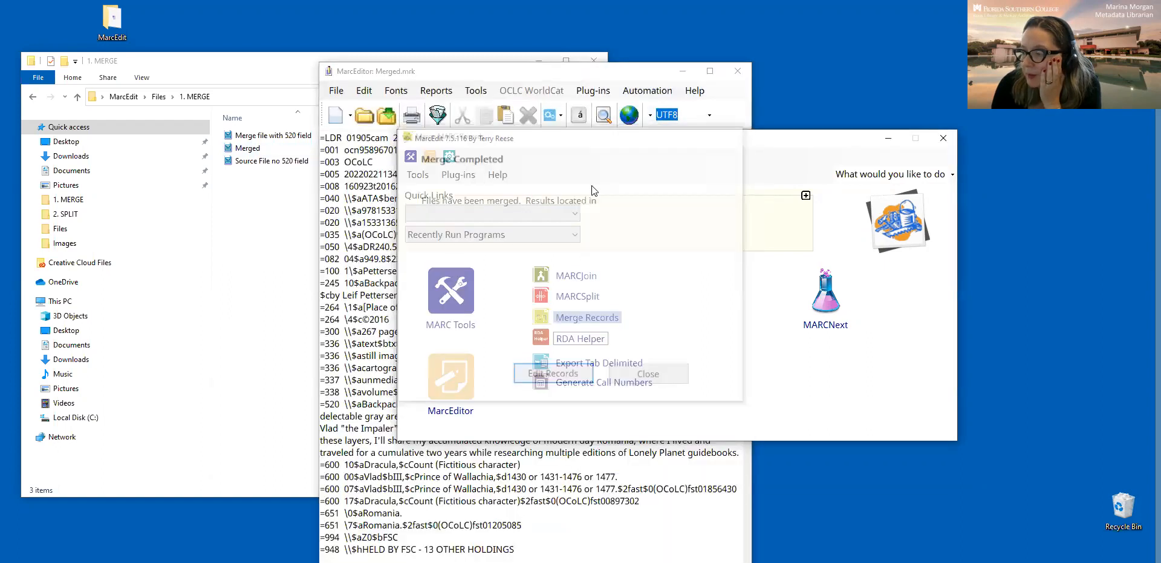
pyautogui.click(568, 72)
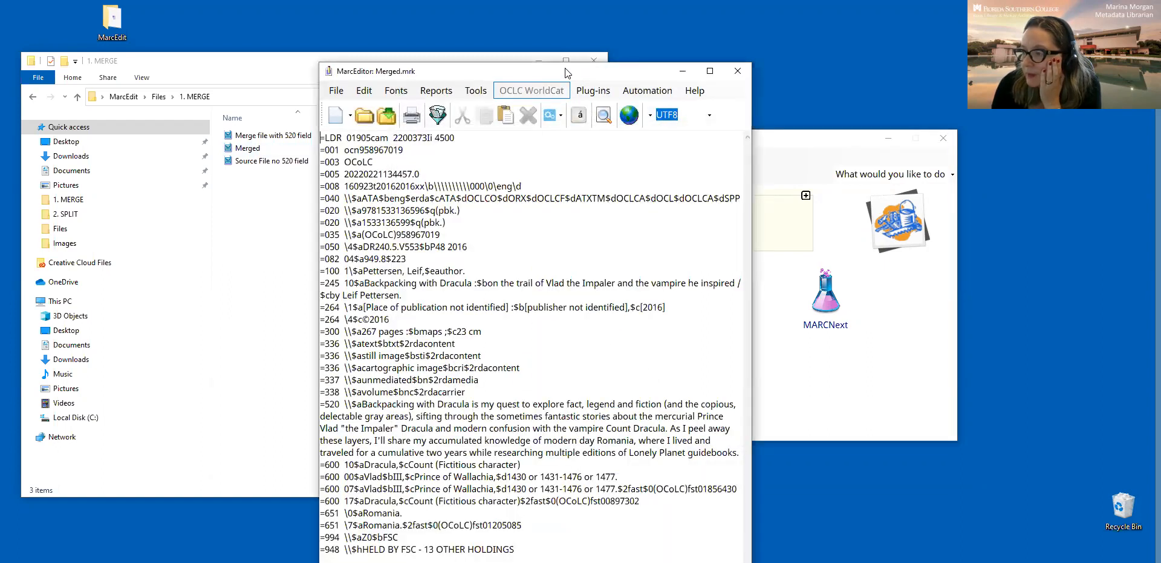
pyautogui.moveTo(567, 73); pyautogui.dragTo(577, 2)
pyautogui.moveTo(331, 332); pyautogui.dragTo(749, 383)
pyautogui.click(746, 385)
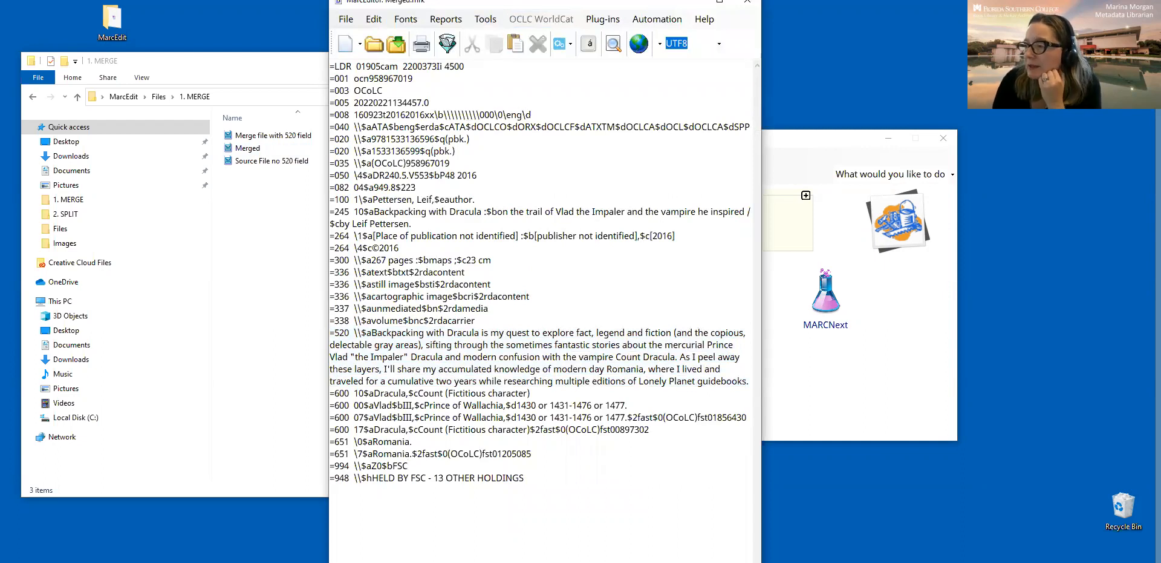
pyautogui.moveTo(502, 1); pyautogui.dragTo(503, 29)
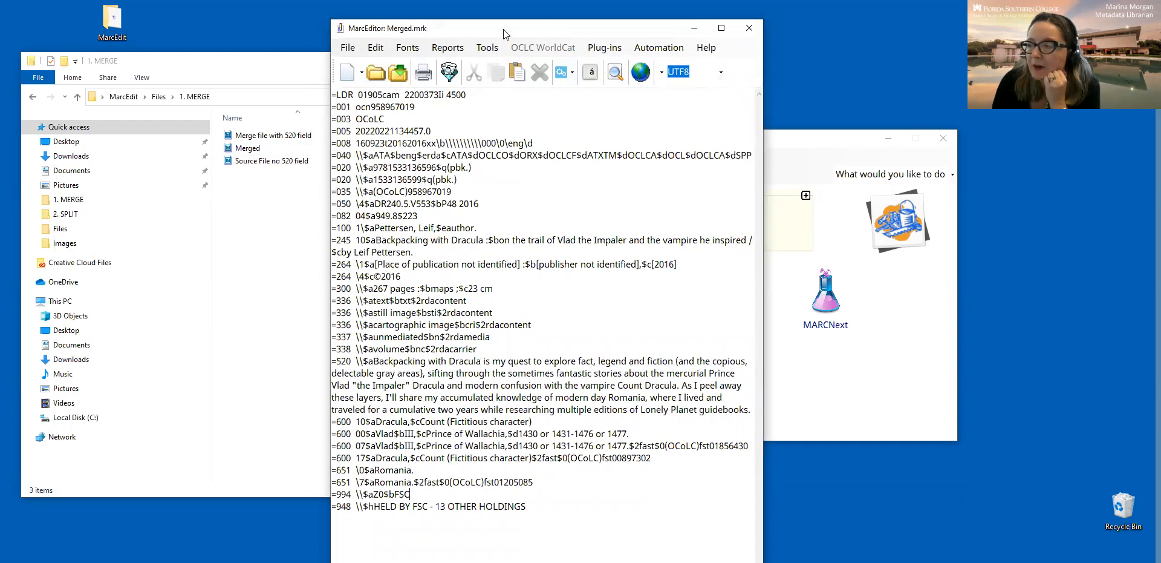
pyautogui.click(750, 29)
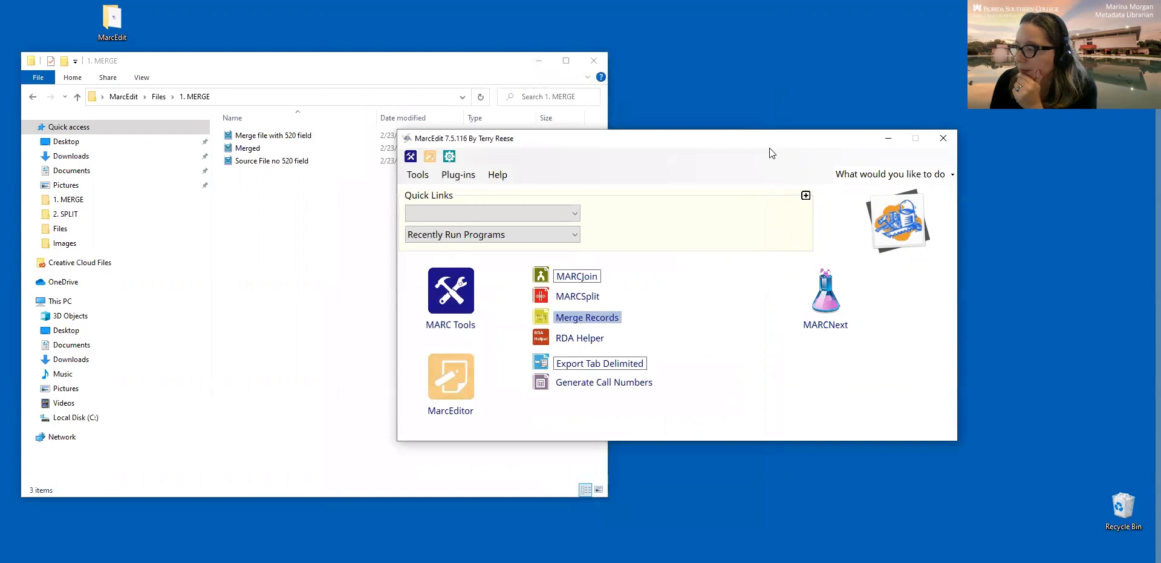
# Arrange the MarcEdit and File Explorer windows side by side and browse to the 2. SPLIT folder inside Files
pyautogui.moveTo(769, 147); pyautogui.dragTo(956, 176)
pyautogui.click(440, 63)
pyautogui.moveTo(435, 43); pyautogui.dragTo(427, 42)
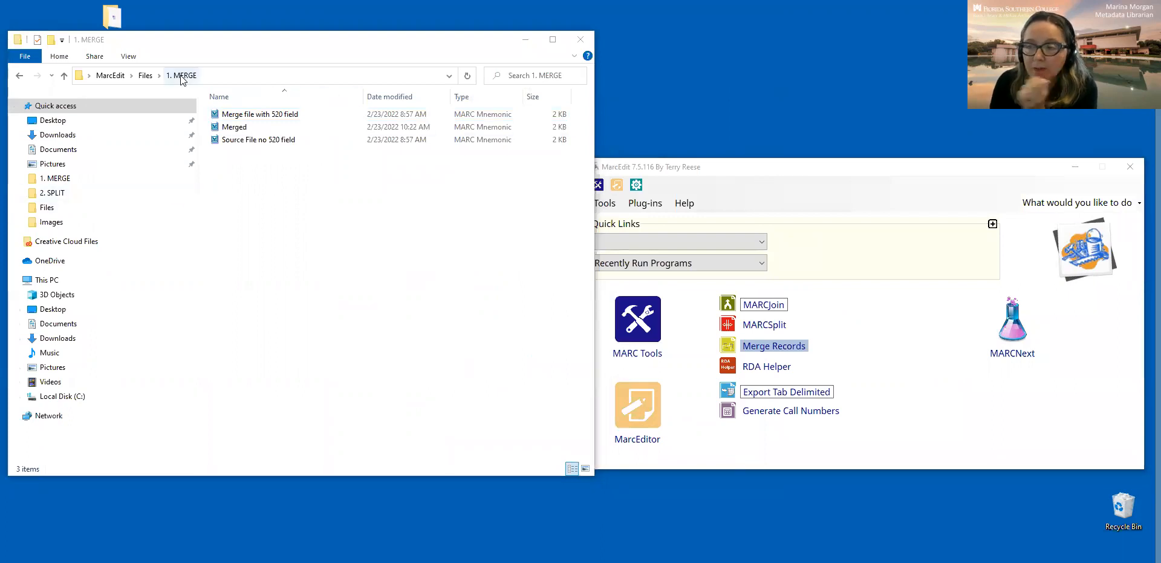
pyautogui.click(145, 75)
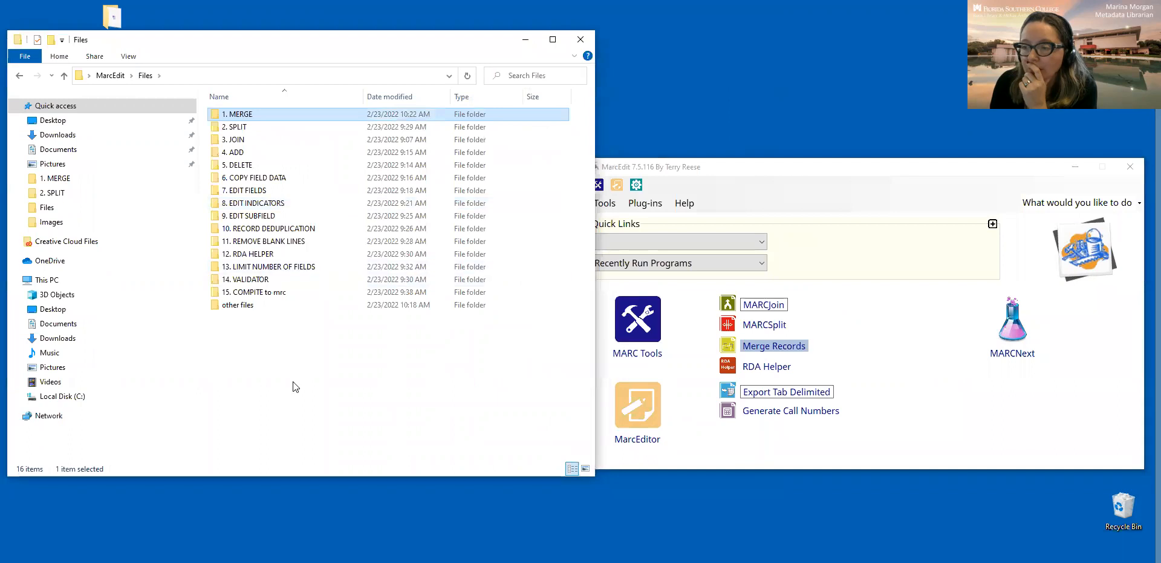
pyautogui.doubleClick(249, 126)
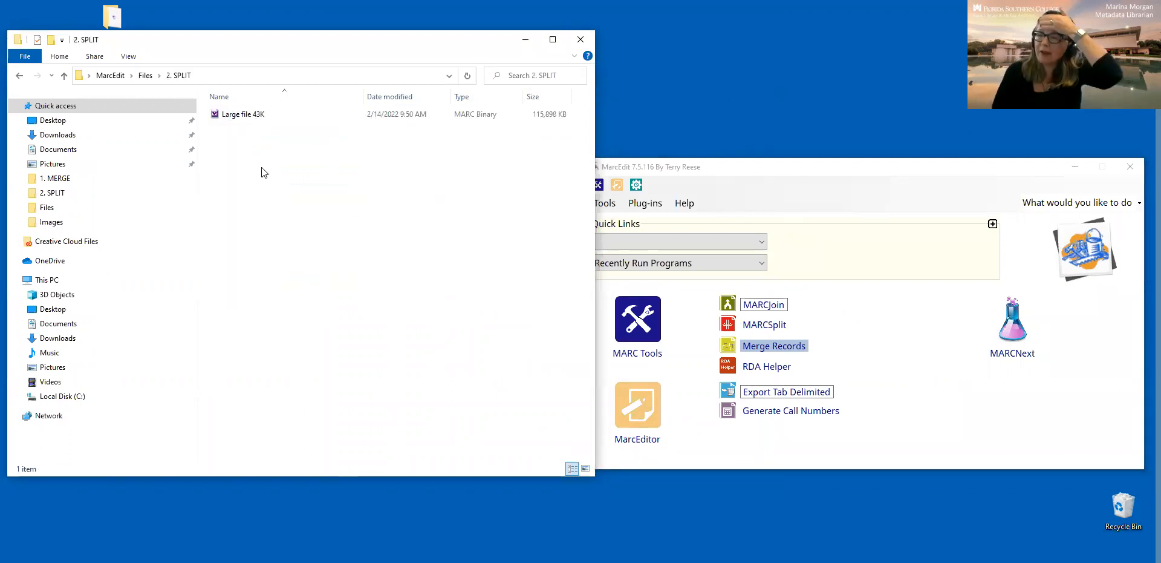
# Open the "Large file 43K" binary file in MARC Tools and convert it to mnemonic format with MarcBreaker
pyautogui.click(249, 116)
pyautogui.doubleClick(250, 115)
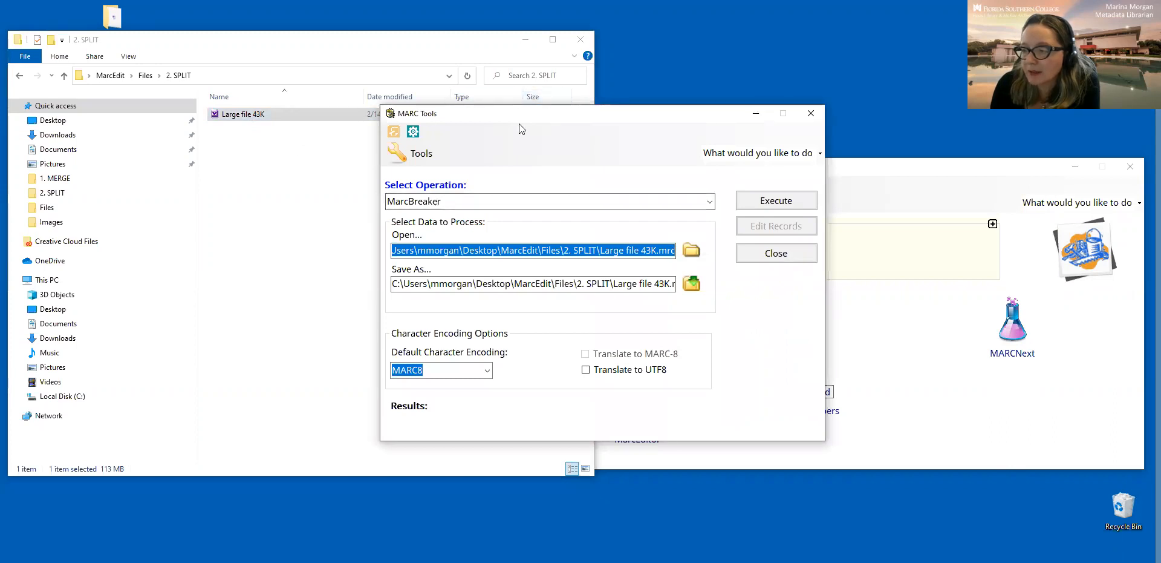
pyautogui.moveTo(519, 124); pyautogui.dragTo(516, 96)
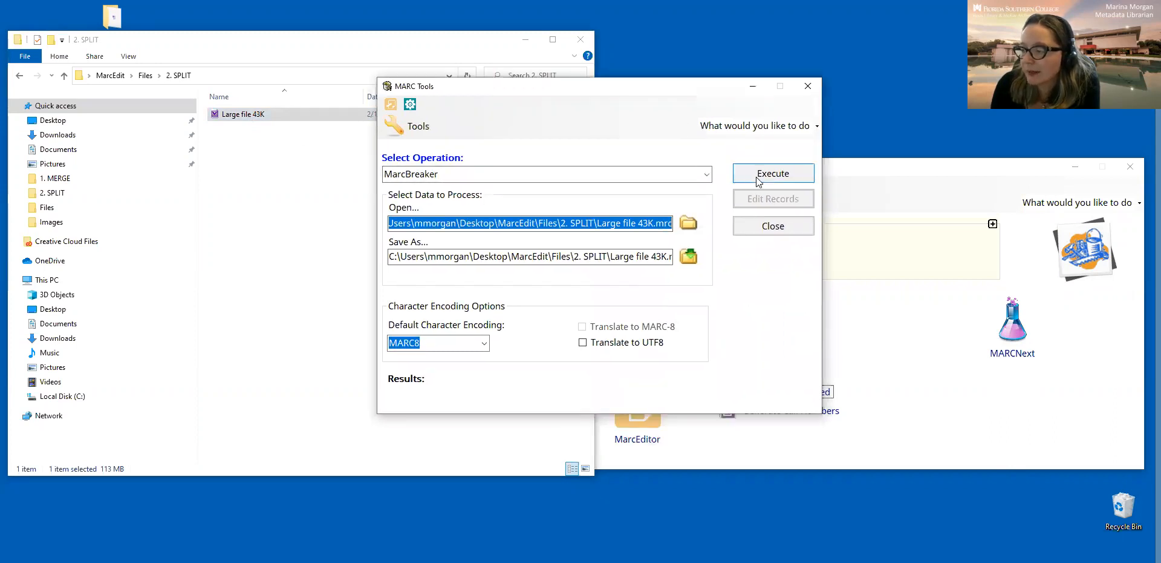
pyautogui.click(759, 180)
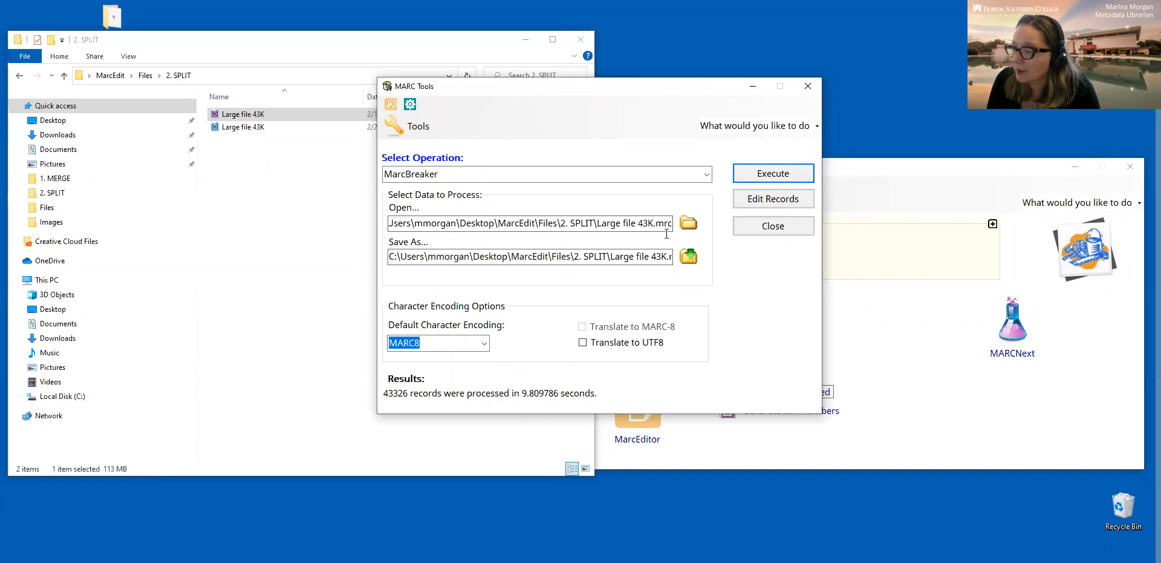
# Check the file extensions of the input and output paths for the converted large file
pyautogui.click(661, 260)
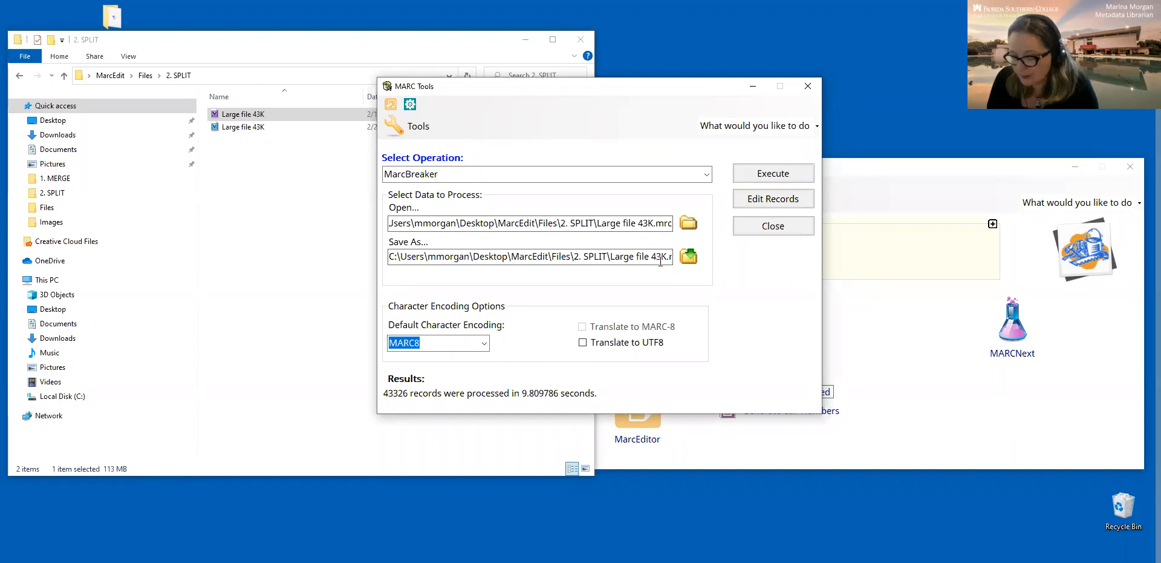
pyautogui.press('End')
pyautogui.click(654, 225)
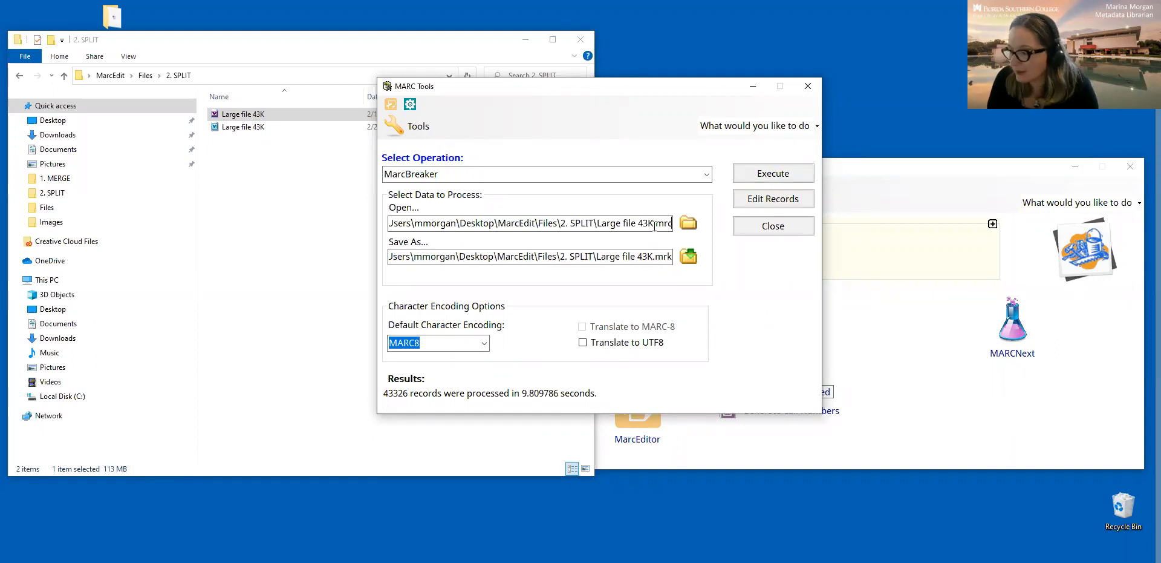
# Open the converted large file for editing and run a Field Count report on its records
pyautogui.click(772, 207)
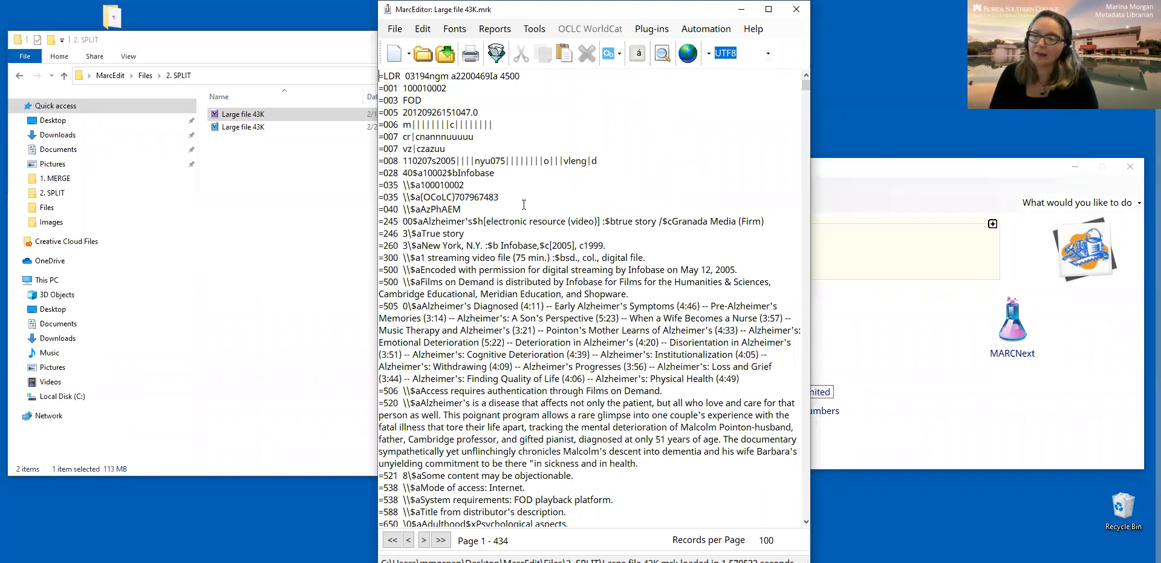
pyautogui.click(502, 29)
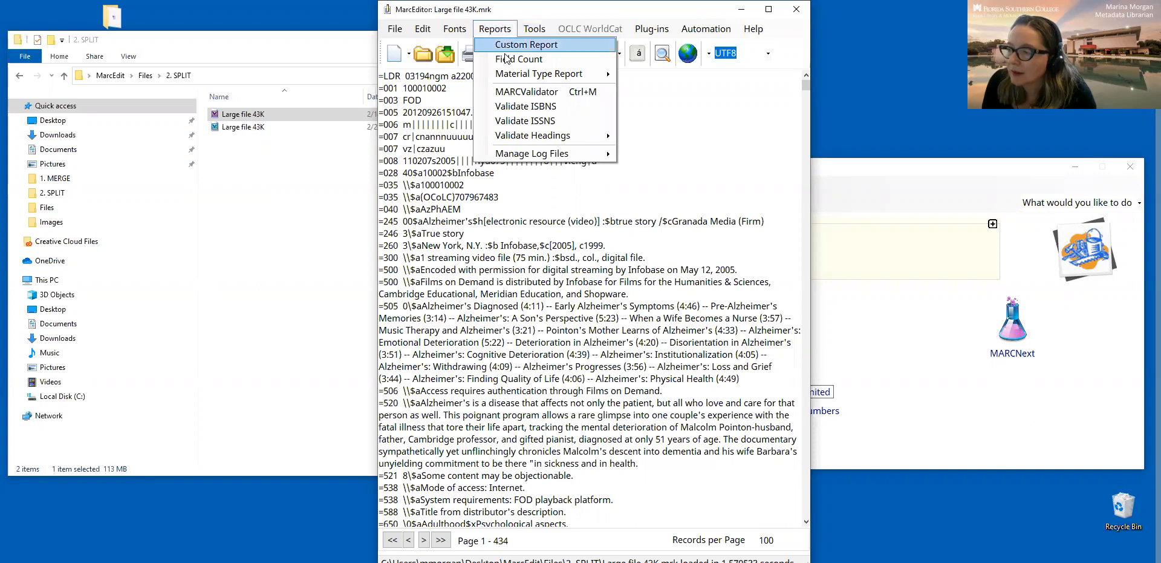
pyautogui.click(543, 61)
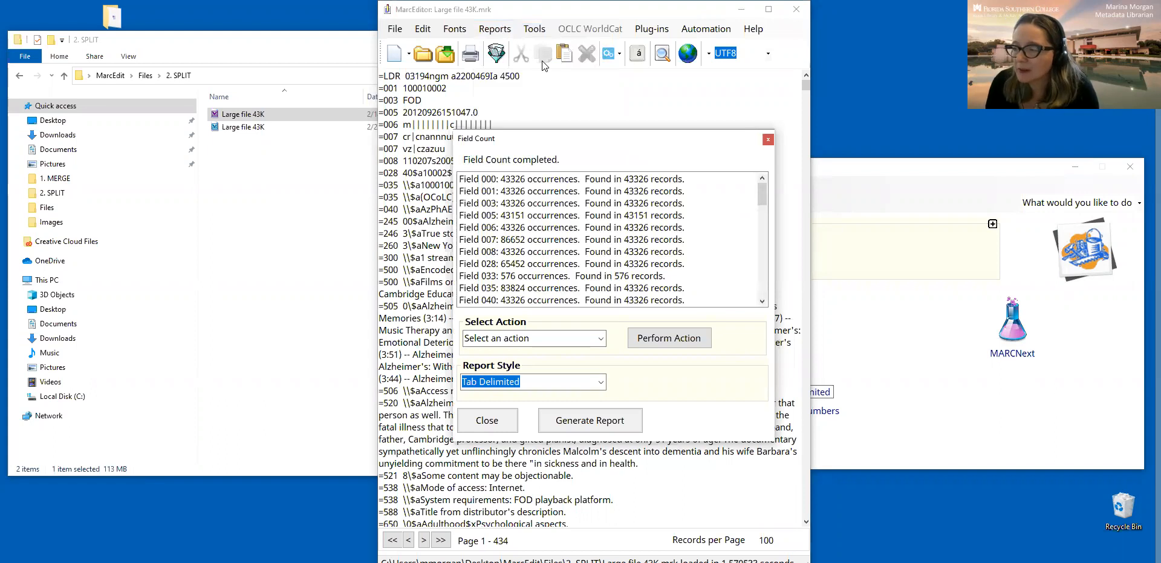
pyautogui.moveTo(624, 127); pyautogui.dragTo(621, 56)
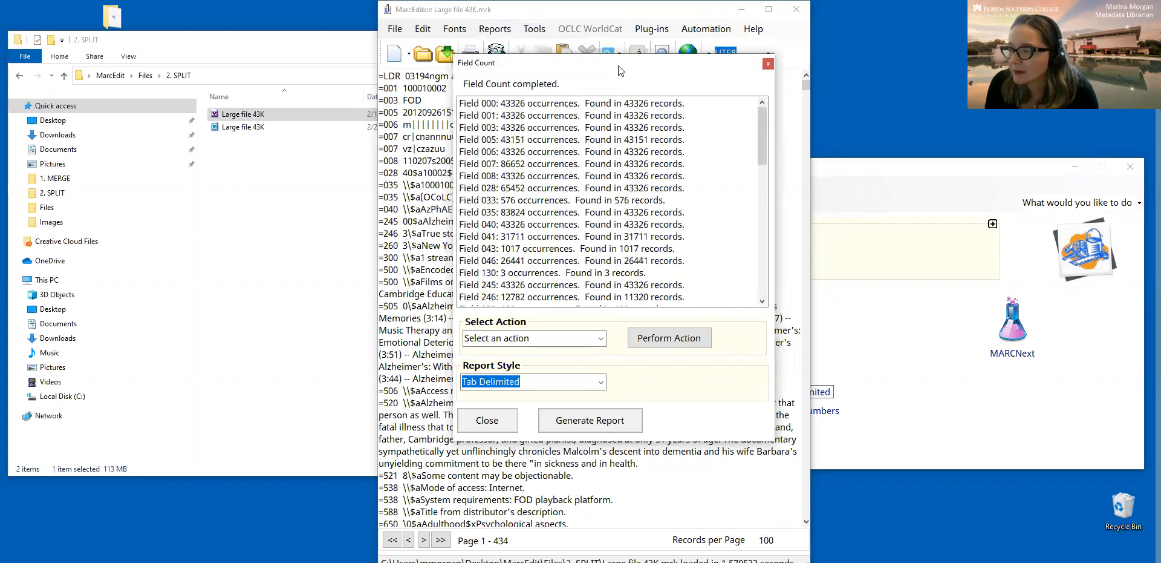
# Examine the occurrence and record counts for fields 000, 001 and 003 in the Field Count report
pyautogui.click(502, 106)
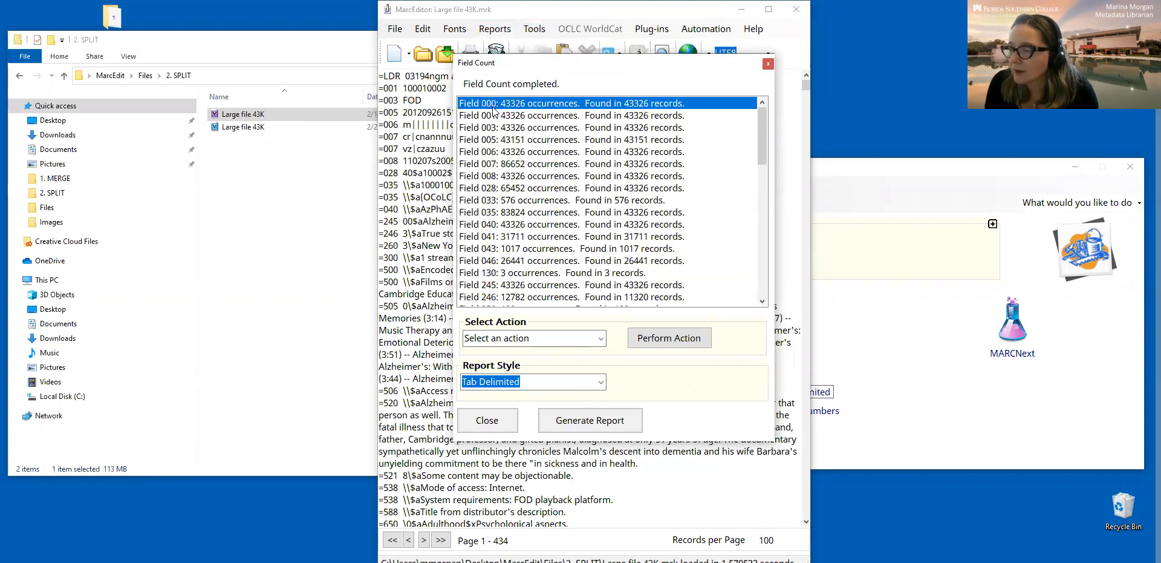
pyautogui.click(545, 120)
pyautogui.click(518, 125)
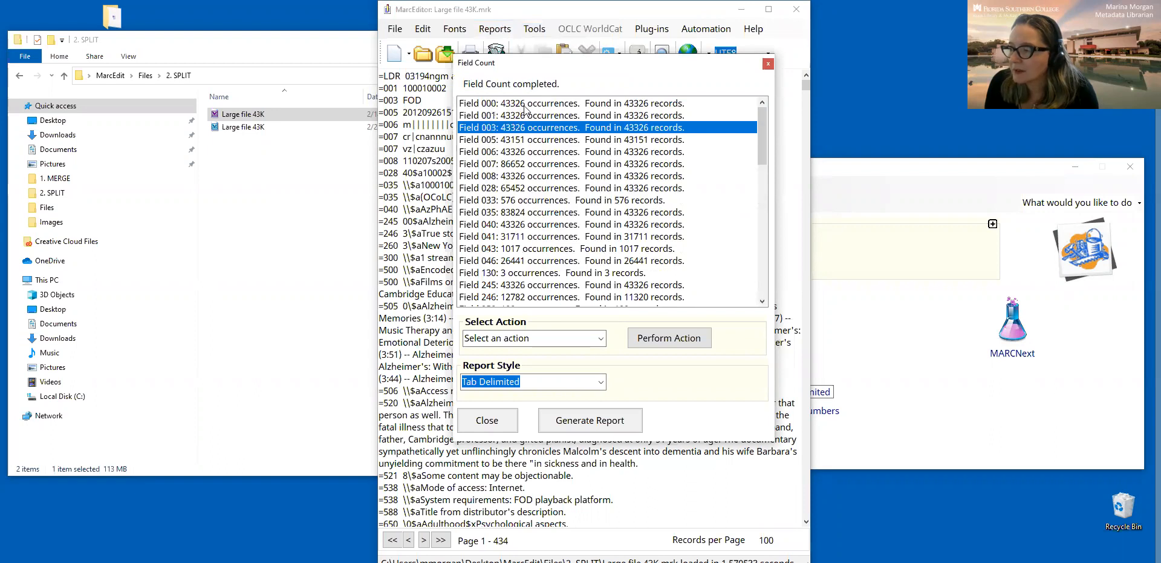
pyautogui.click(522, 108)
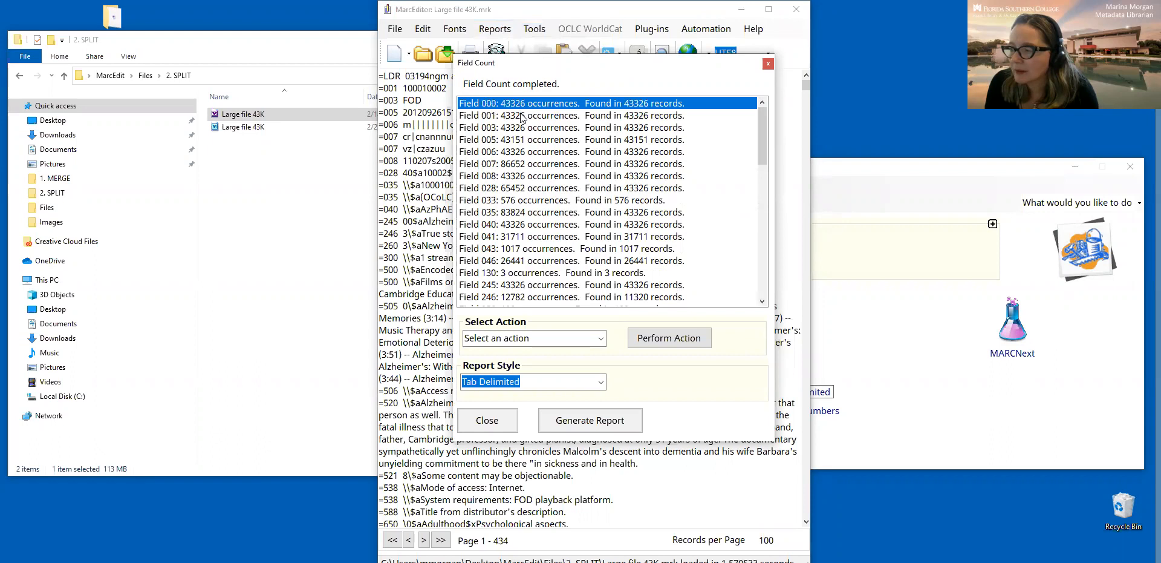
pyautogui.click(521, 116)
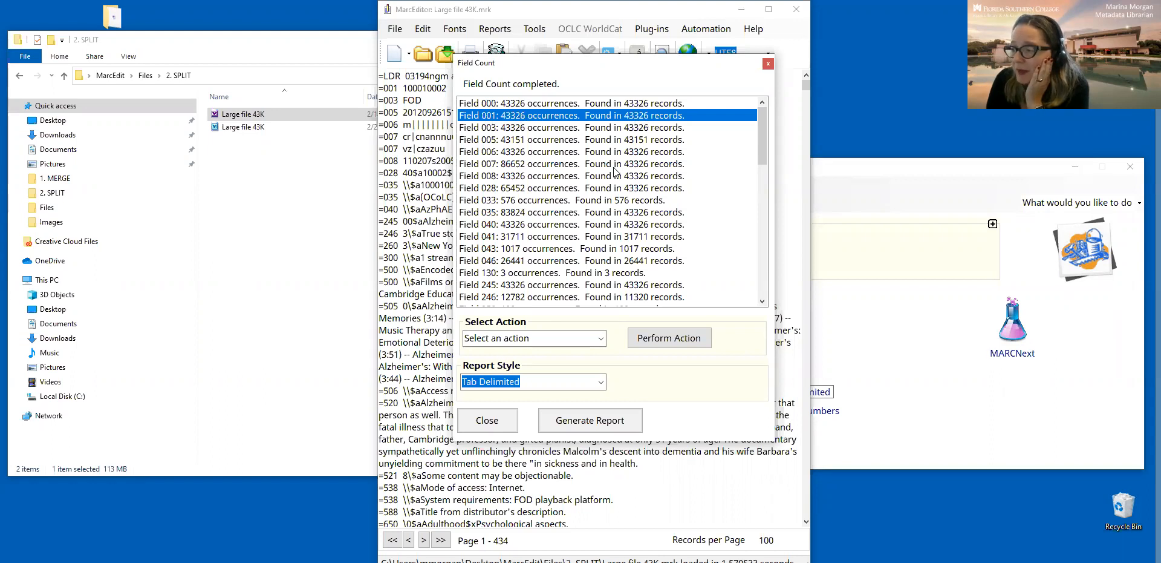
# Review the counts for field 245 and the remaining fields, and close the report and the editor
pyautogui.scroll(-3, 617, 174)
pyautogui.click(474, 181)
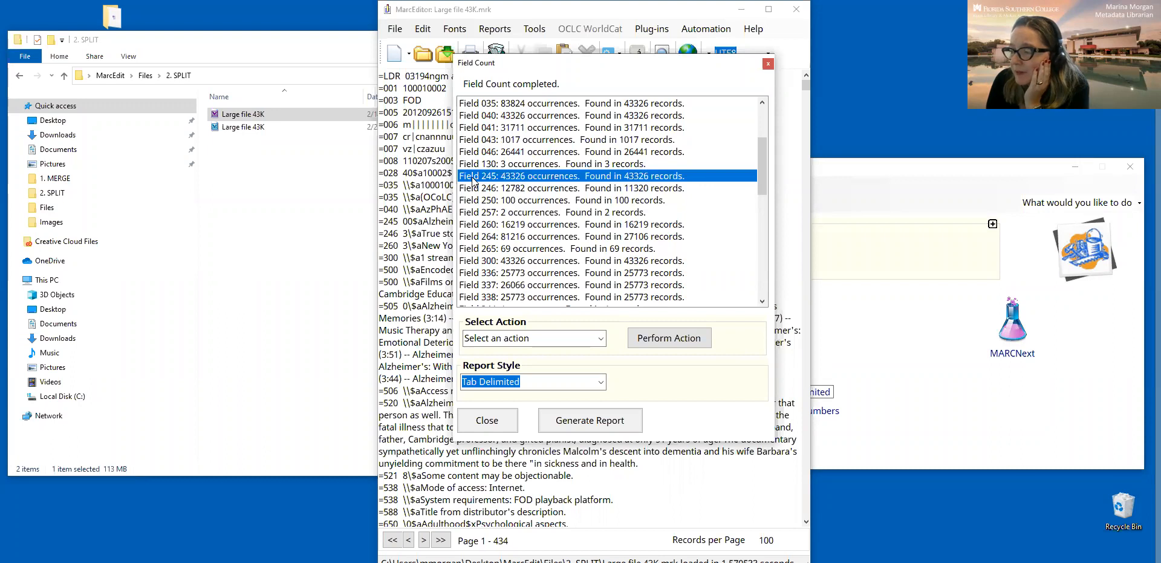
pyautogui.scroll(-2, 605, 190)
pyautogui.scroll(-2, 605, 190)
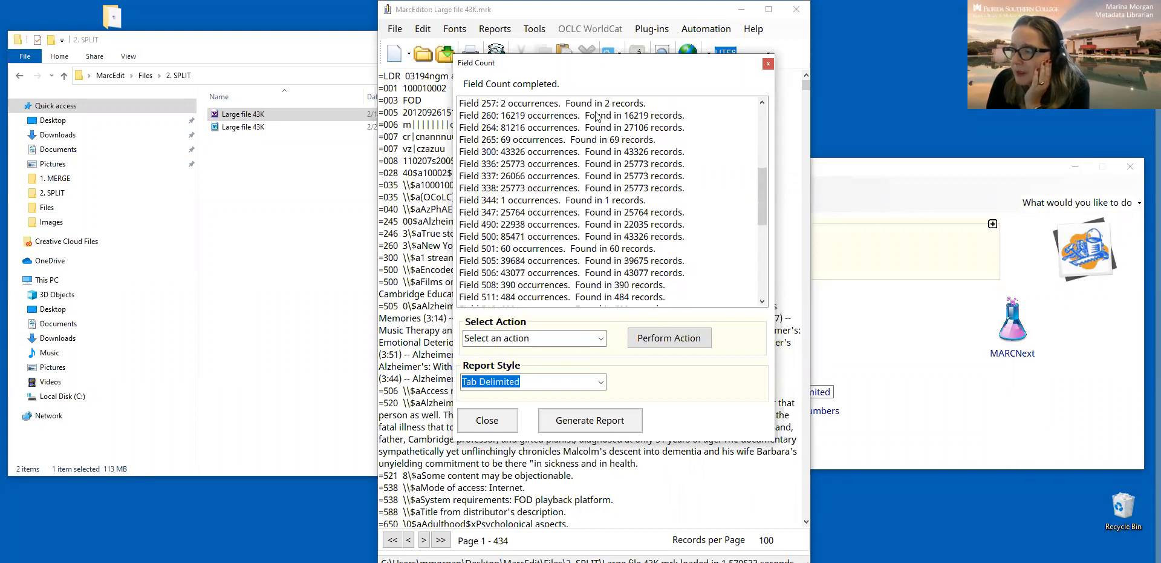
pyautogui.scroll(-2, 584, 206)
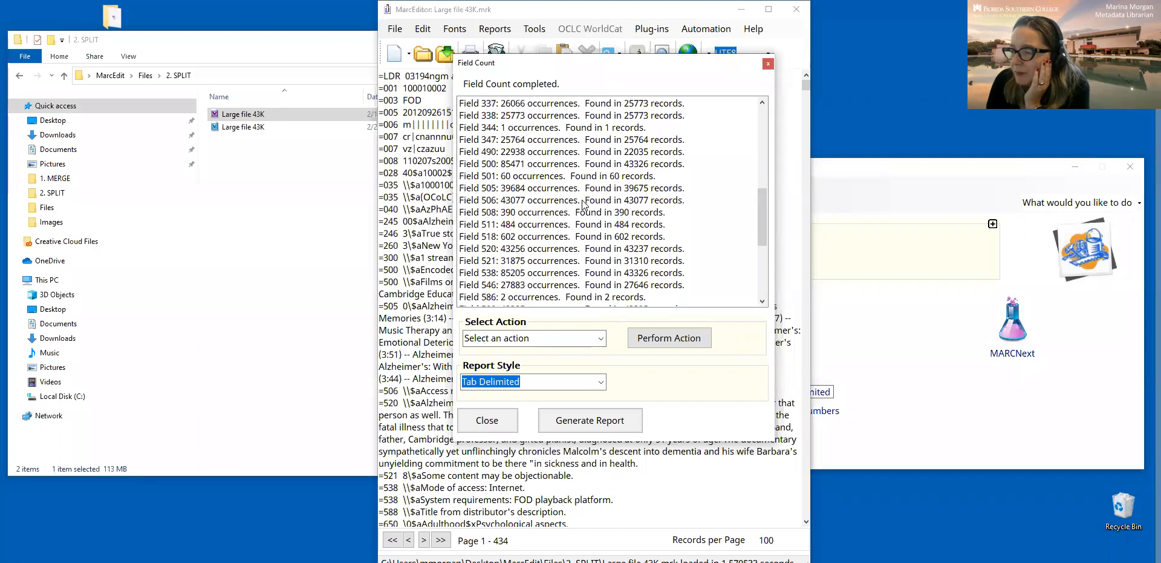
pyautogui.scroll(-3, 530, 252)
pyautogui.scroll(-2, 531, 253)
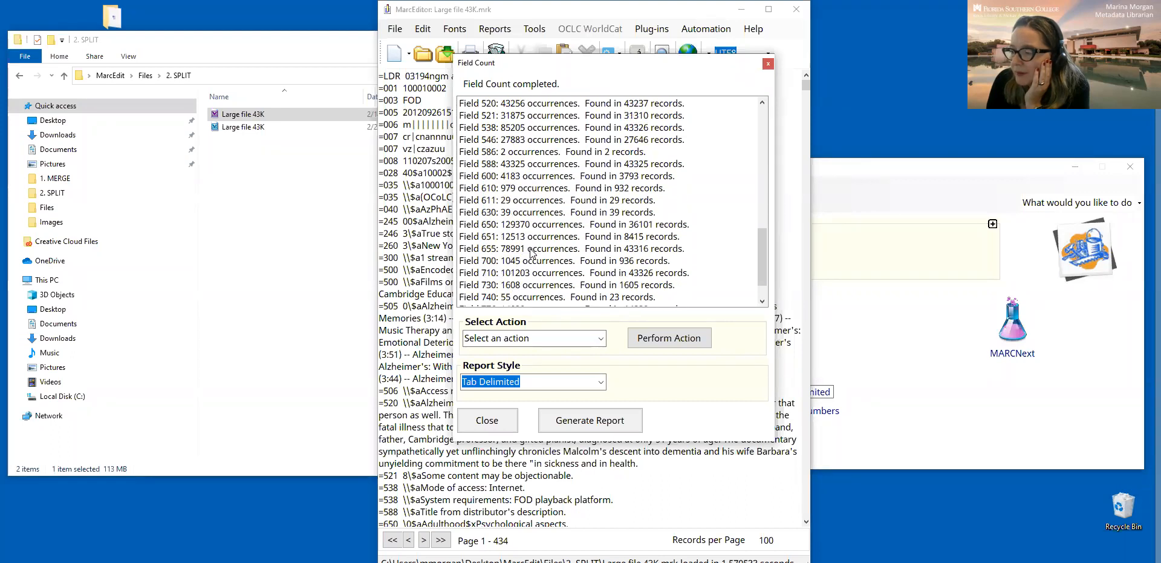
pyautogui.scroll(15, 544, 248)
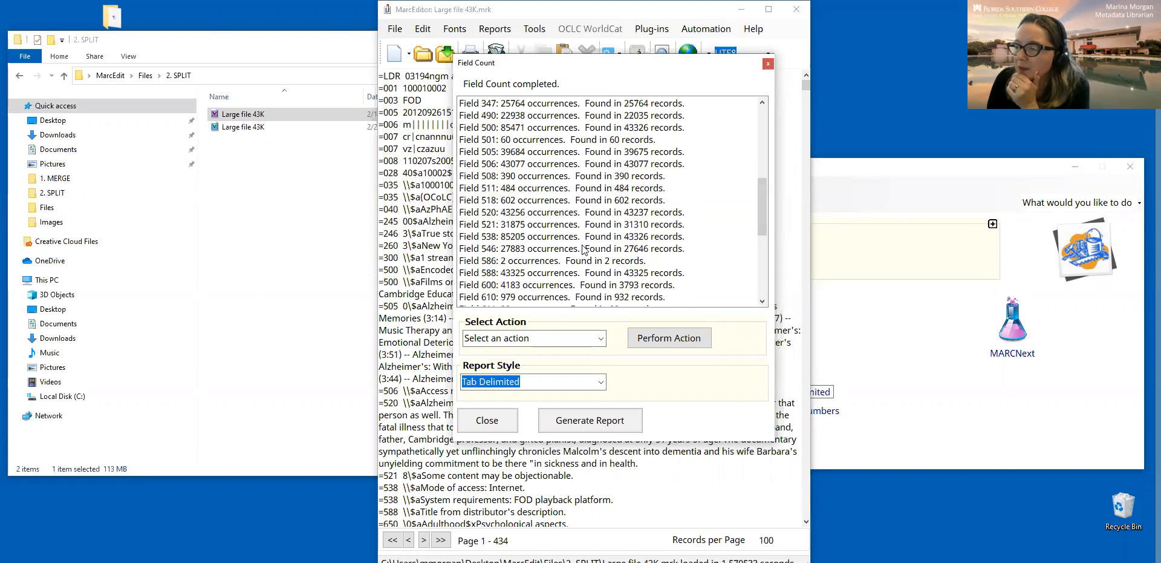
pyautogui.click(583, 249)
pyautogui.scroll(2, 585, 250)
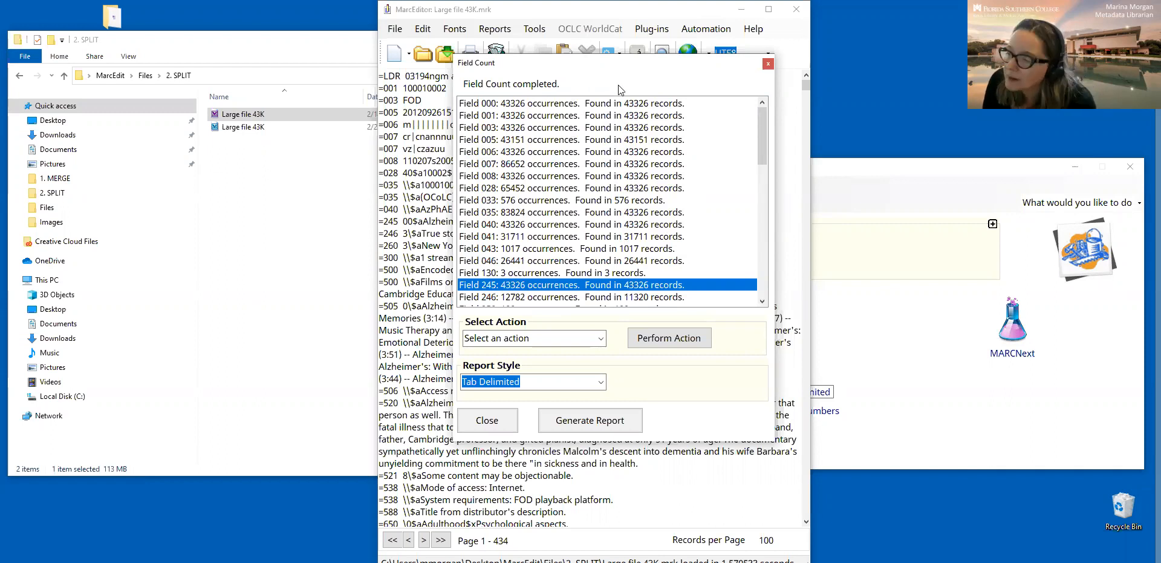
pyautogui.moveTo(639, 70); pyautogui.dragTo(624, 107)
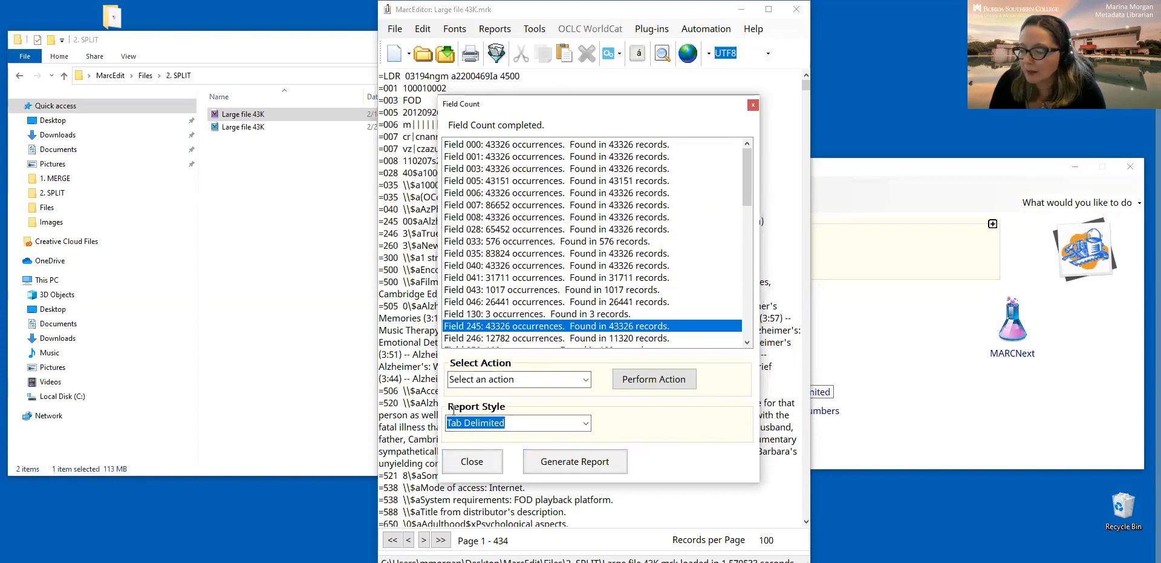
pyautogui.click(484, 466)
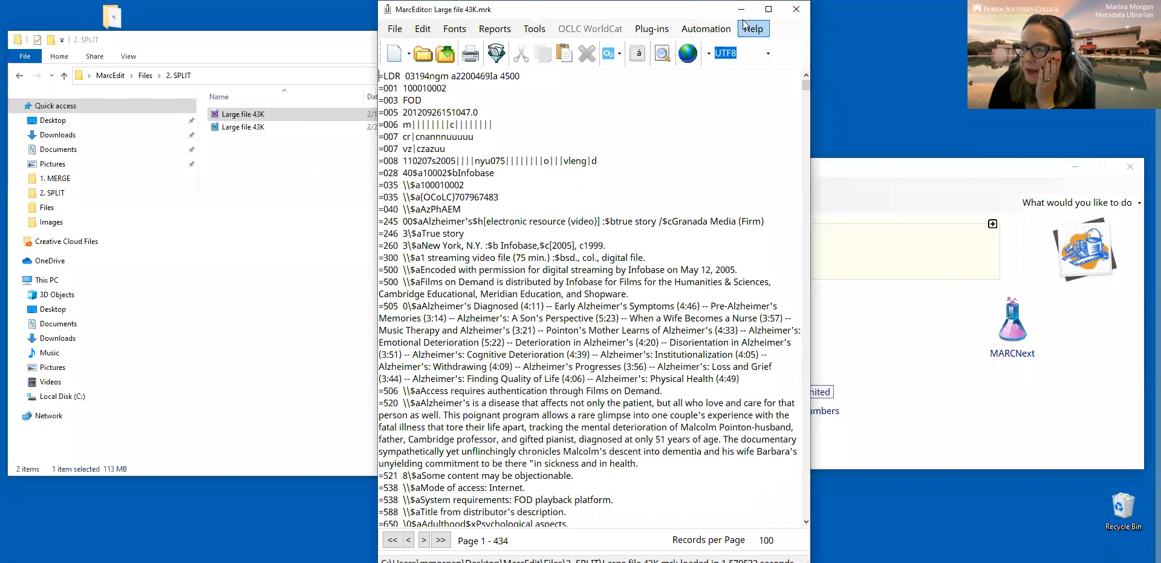
pyautogui.click(797, 9)
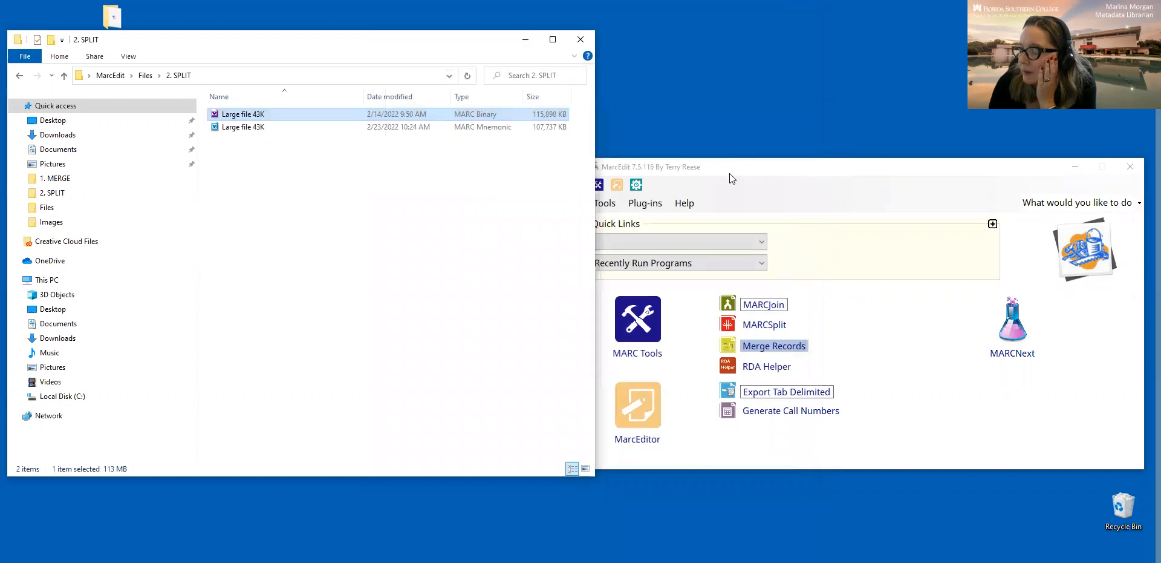
# Start the MARCSplit utility and choose the "Large file 43K" binary file from the 2. SPLIT folder as source
pyautogui.click(704, 165)
pyautogui.moveTo(704, 166); pyautogui.dragTo(421, 156)
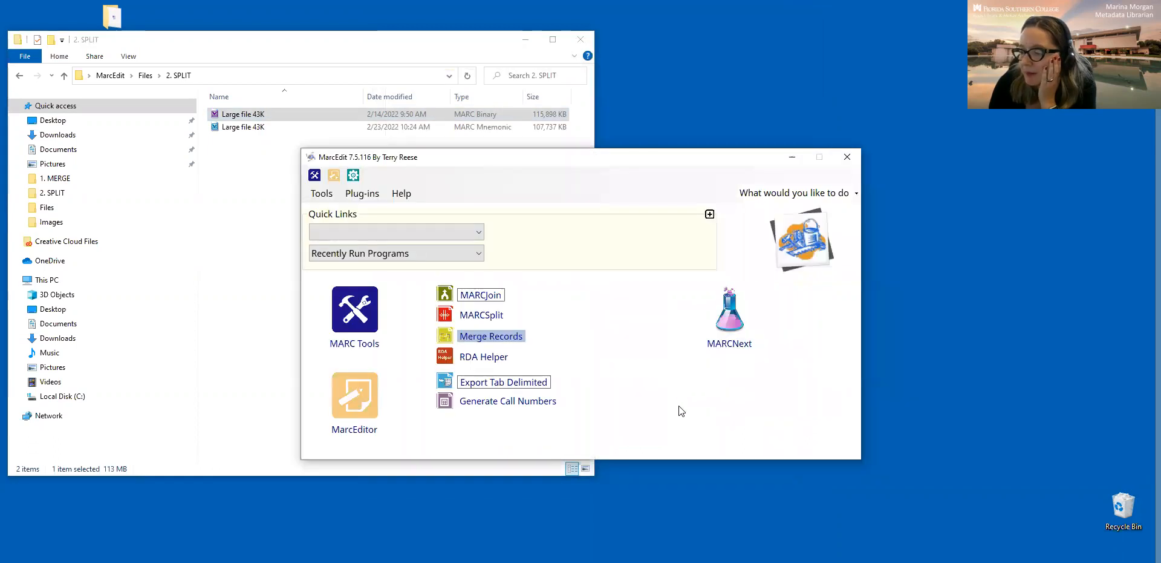
pyautogui.click(488, 317)
pyautogui.click(488, 317)
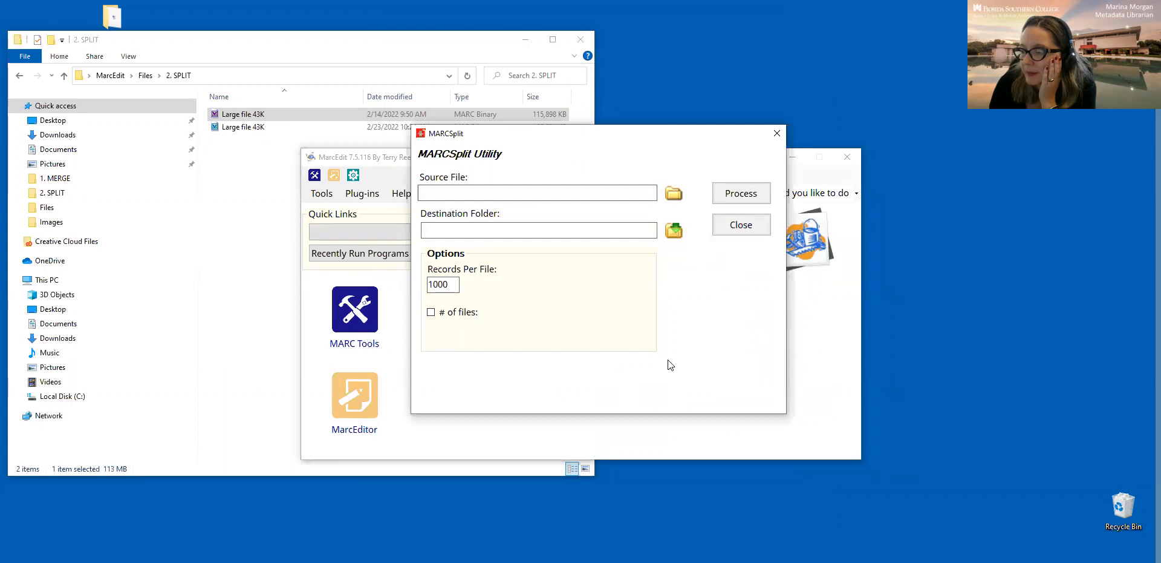
pyautogui.click(674, 193)
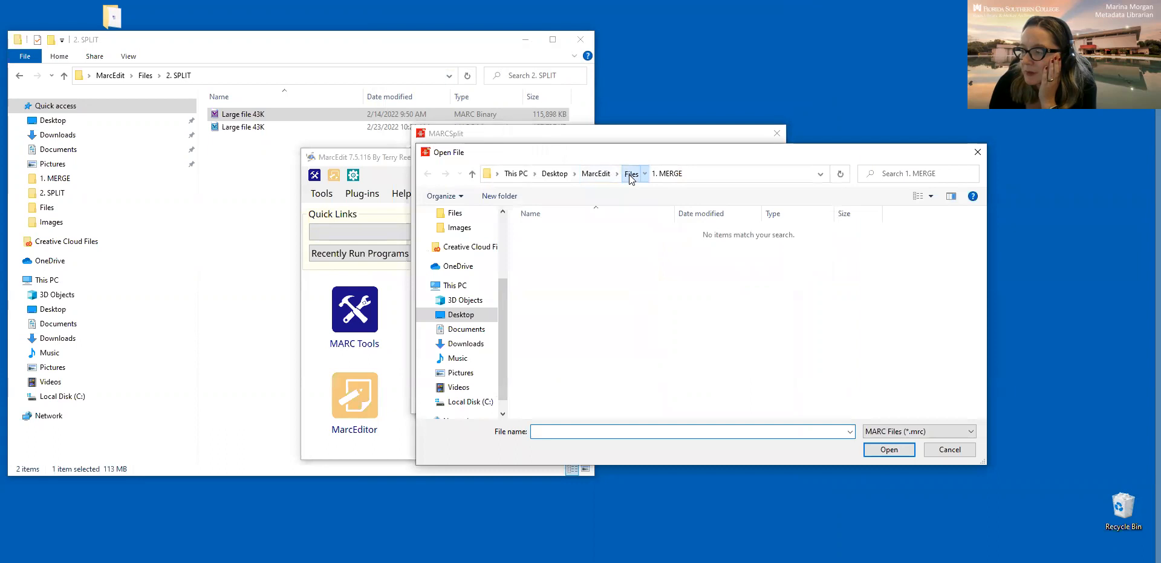
pyautogui.click(629, 174)
pyautogui.click(561, 242)
pyautogui.doubleClick(557, 244)
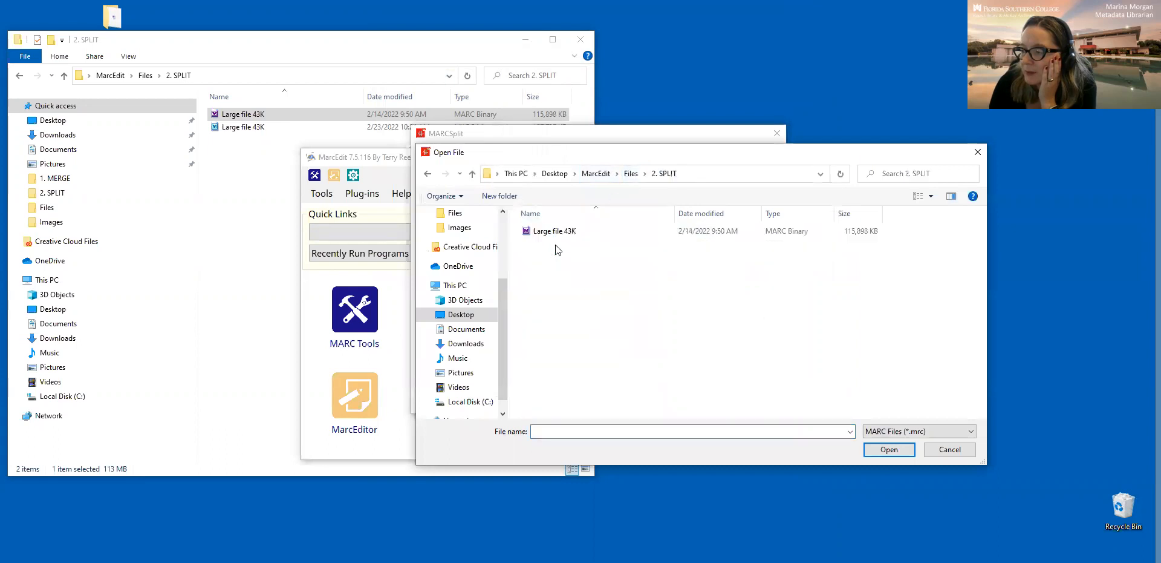
pyautogui.click(582, 233)
pyautogui.click(881, 449)
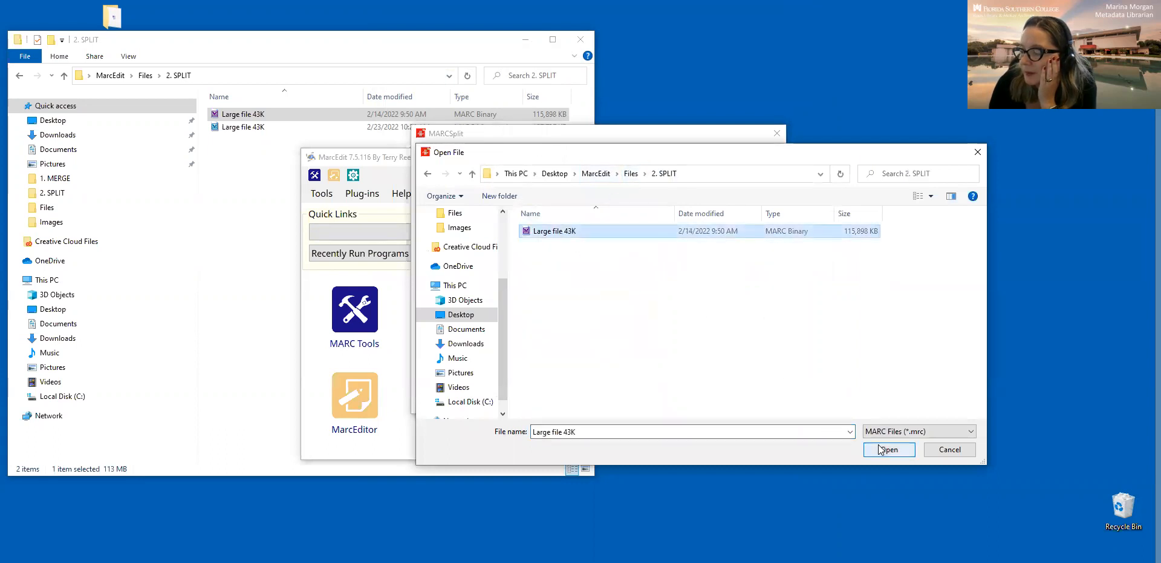
# Set the 2. SPLIT folder as the destination folder for the split files
pyautogui.click(673, 229)
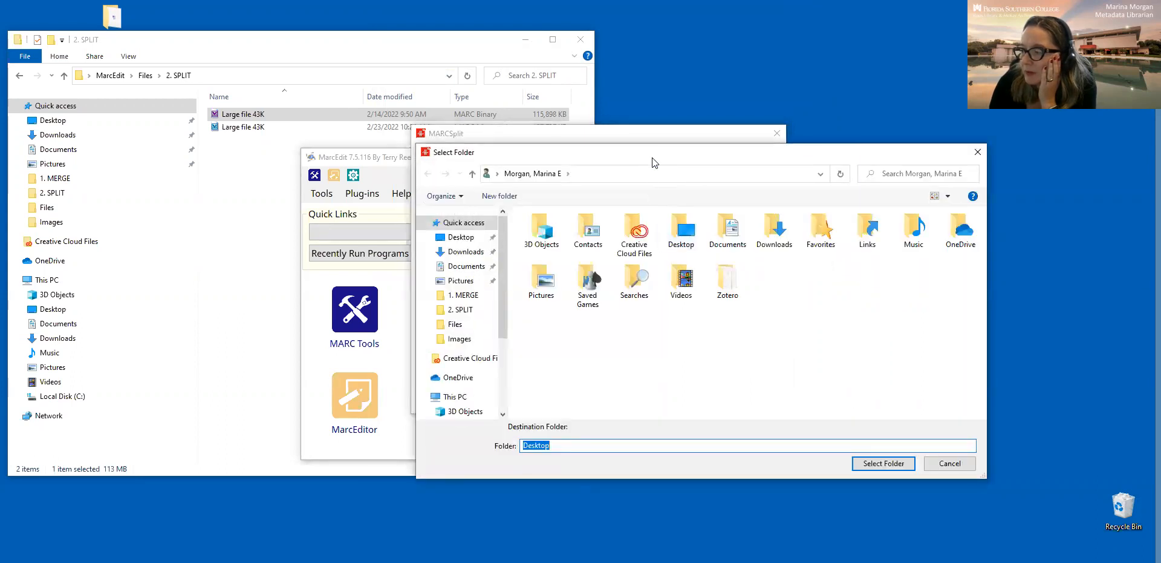
pyautogui.moveTo(652, 156); pyautogui.dragTo(588, 133)
pyautogui.click(399, 286)
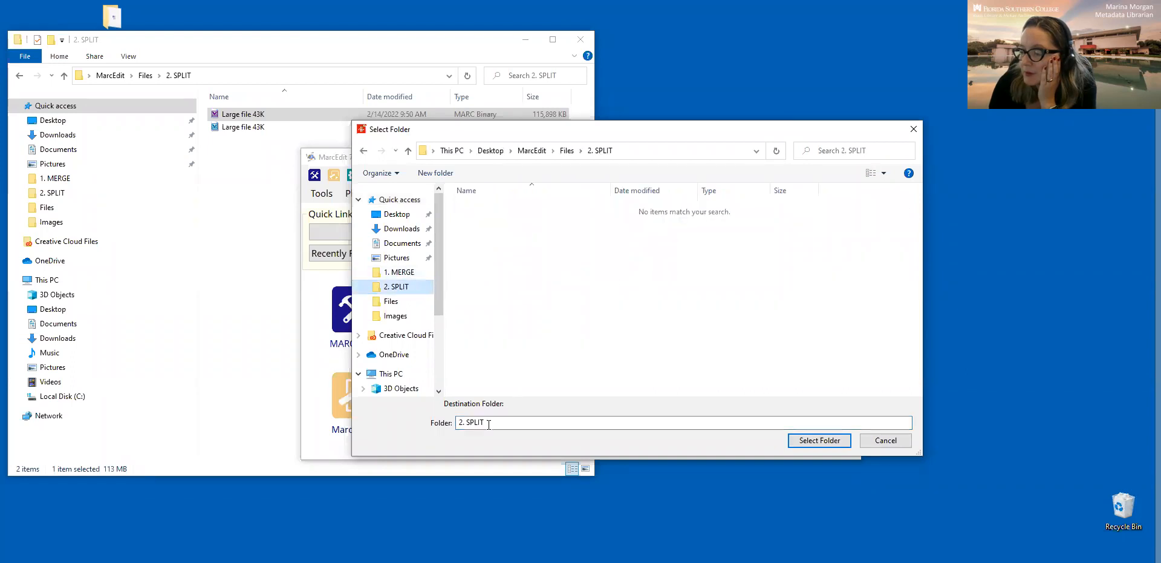
pyautogui.click(500, 423)
pyautogui.click(810, 440)
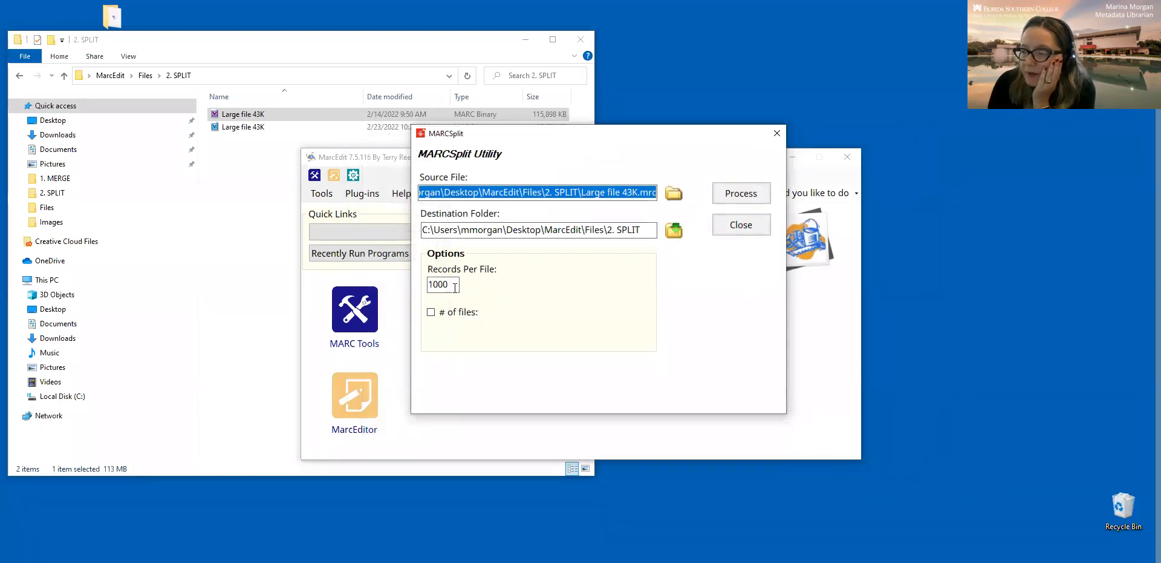
pyautogui.moveTo(591, 141); pyautogui.dragTo(593, 145)
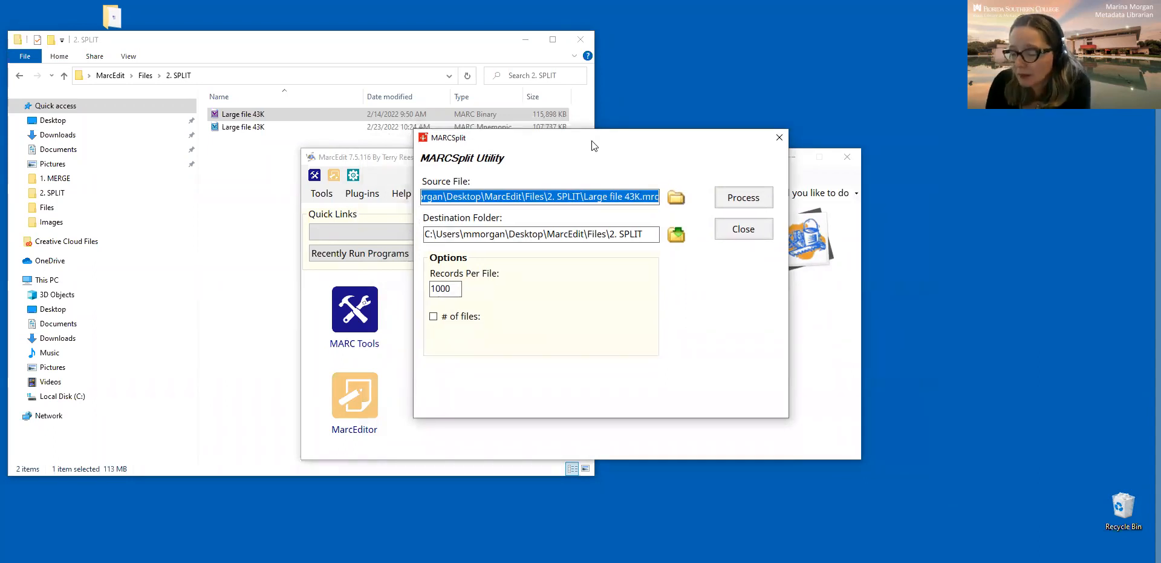
pyautogui.moveTo(592, 145); pyautogui.dragTo(588, 156)
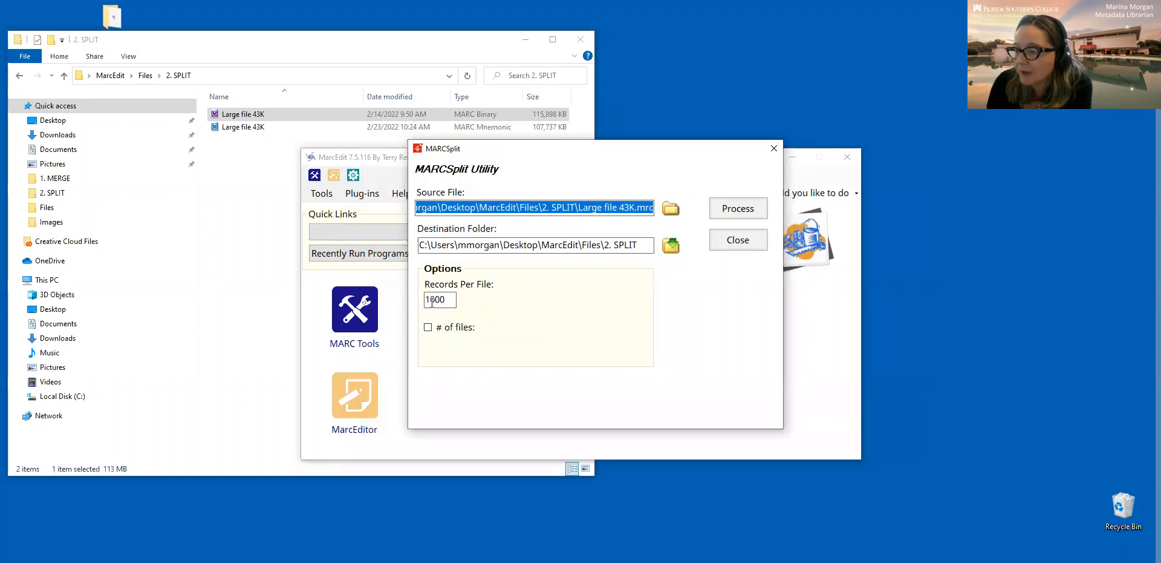
pyautogui.doubleClick(450, 299)
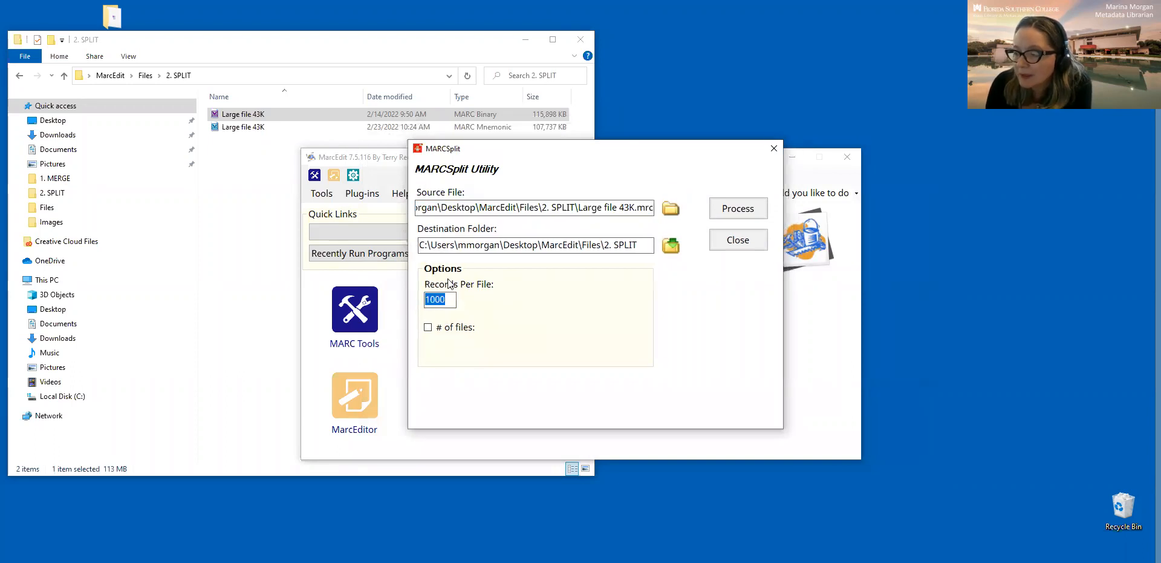
pyautogui.click(450, 301)
pyautogui.doubleClick(426, 296)
pyautogui.click(439, 329)
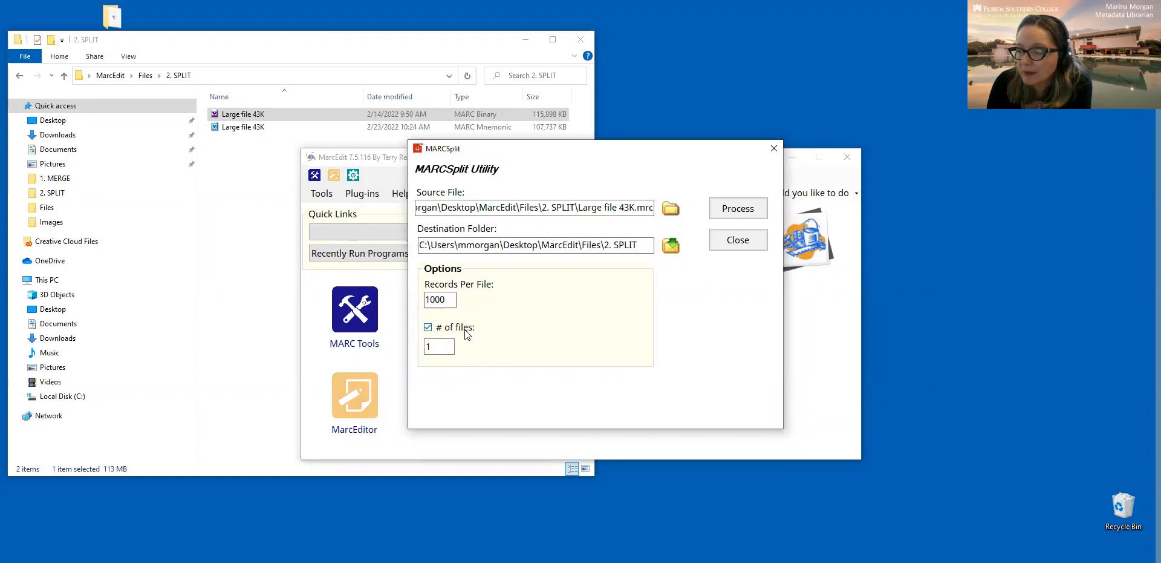
pyautogui.doubleClick(425, 345)
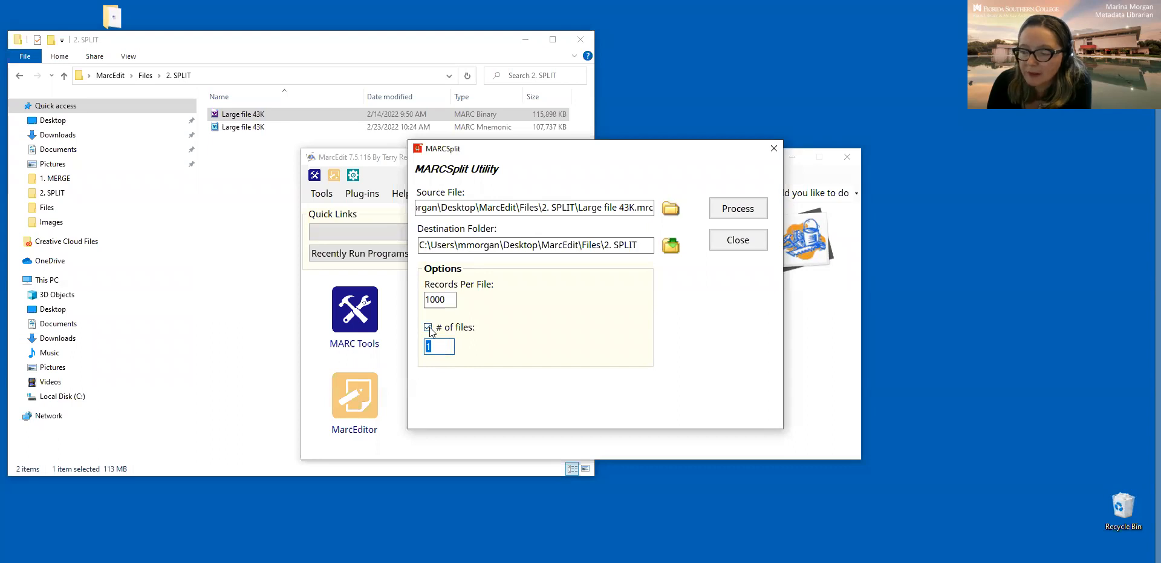
pyautogui.click(430, 326)
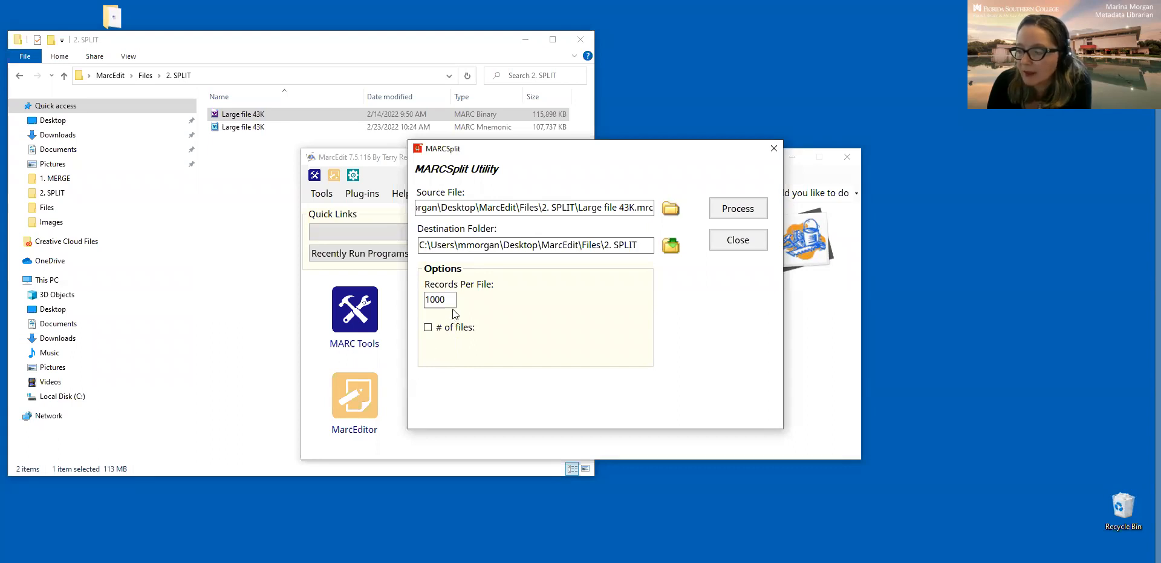
# Split the source file into files of 5000 records each and close the MARCSplit utility
pyautogui.moveTo(453, 299); pyautogui.dragTo(408, 297)
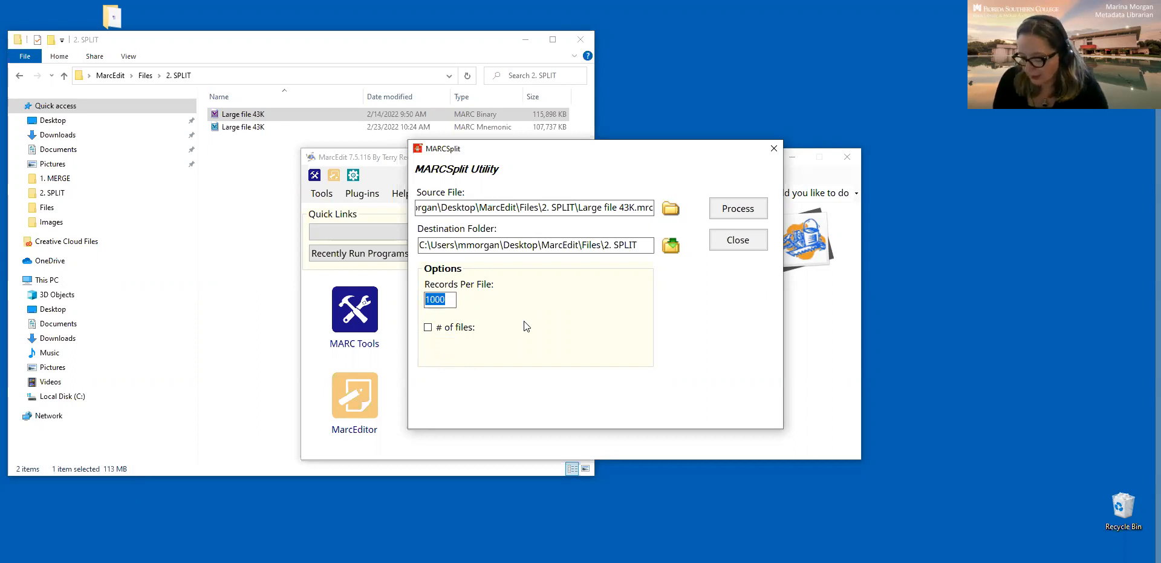
pyautogui.write('5000')
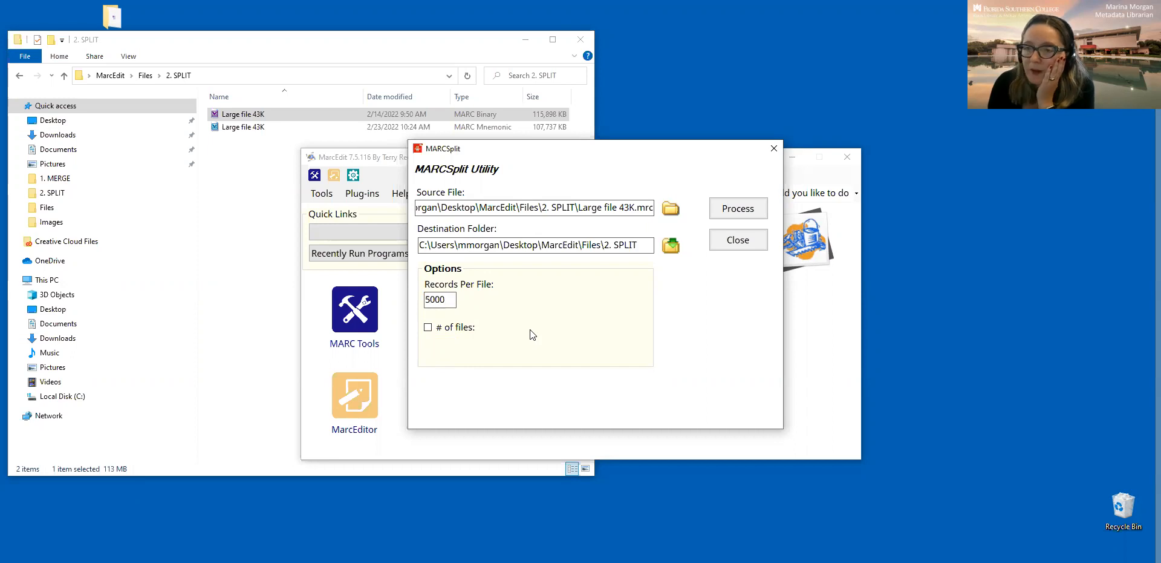
pyautogui.click(738, 208)
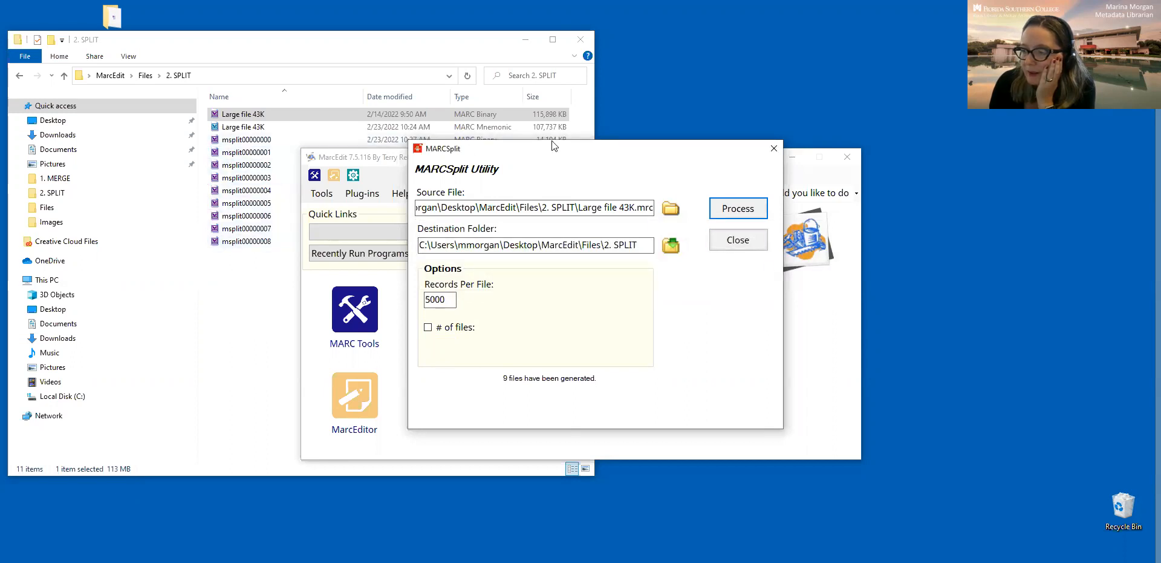
pyautogui.click(738, 240)
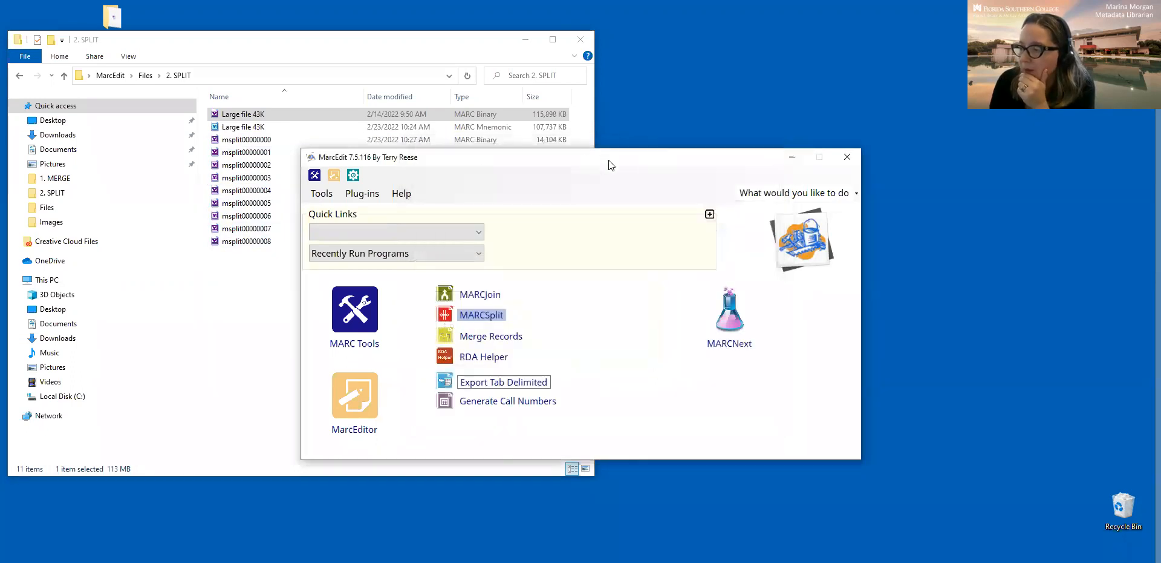
# Convert the split file msplit00000000 with MarcBreaker, check its number of processed records, and close MARC Tools
pyautogui.moveTo(609, 163); pyautogui.dragTo(906, 180)
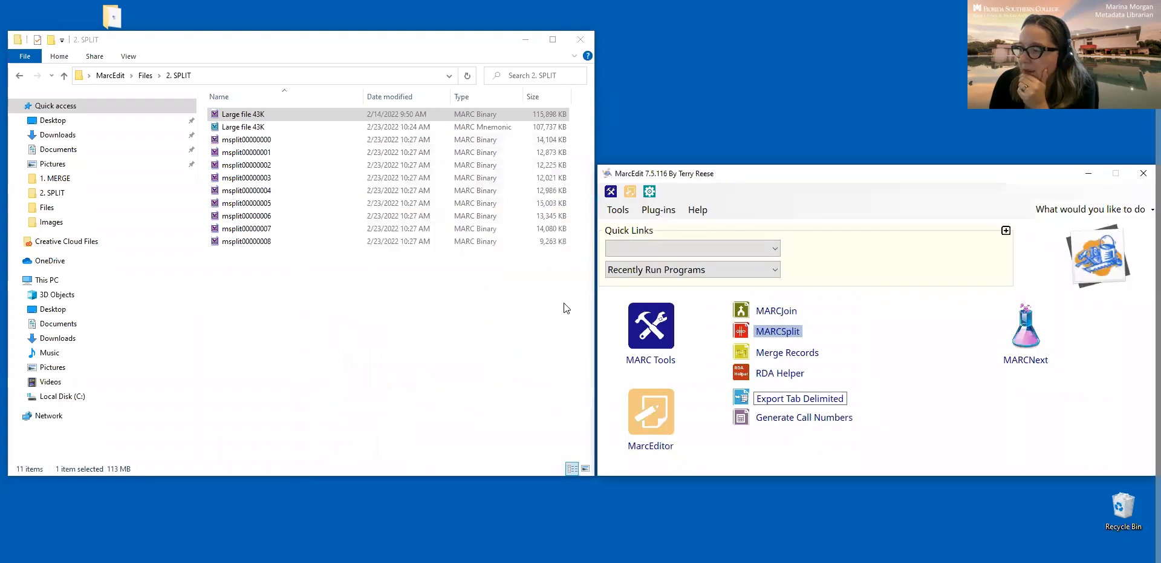
pyautogui.click(341, 369)
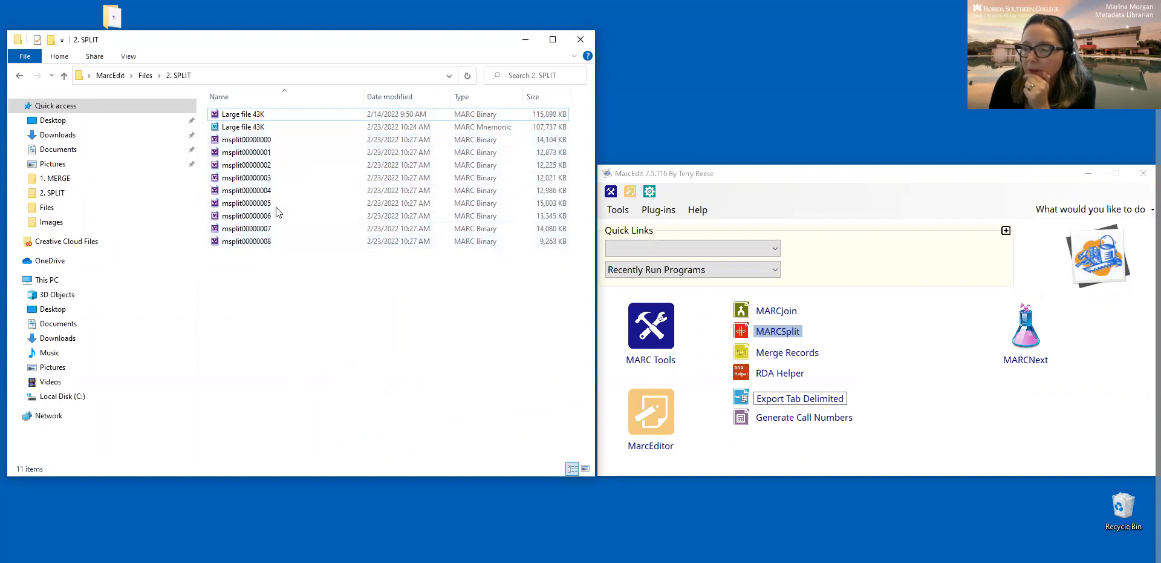
pyautogui.click(253, 144)
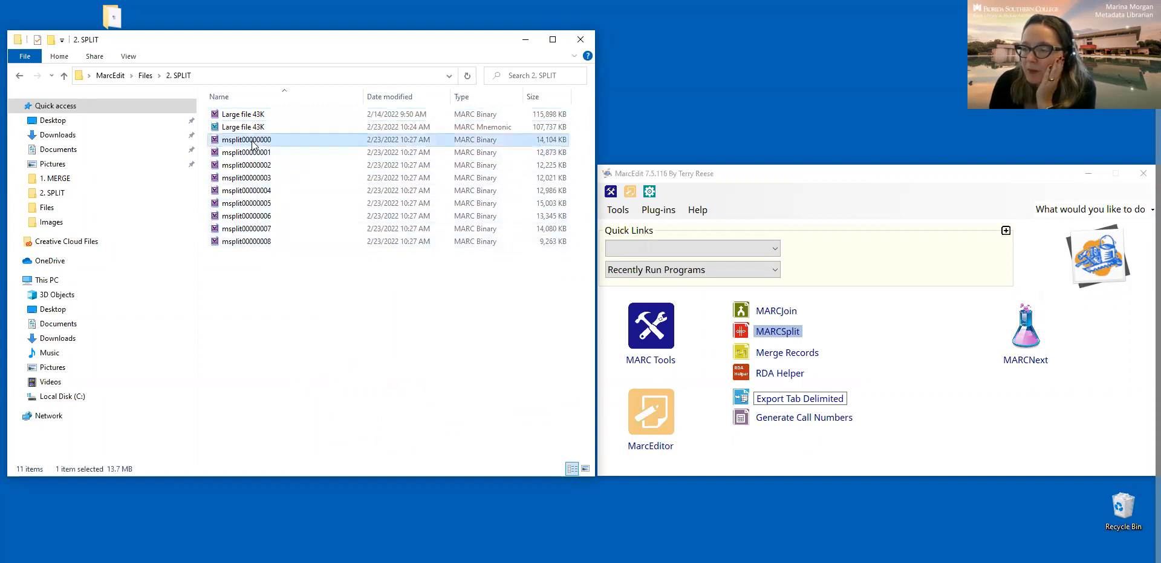
pyautogui.doubleClick(253, 144)
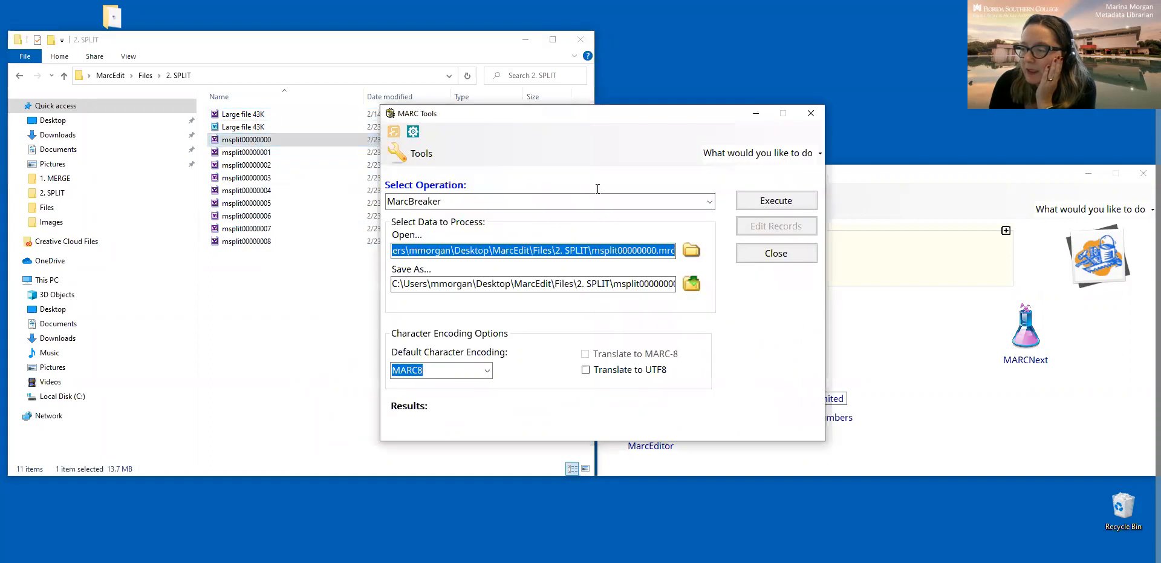
pyautogui.click(766, 205)
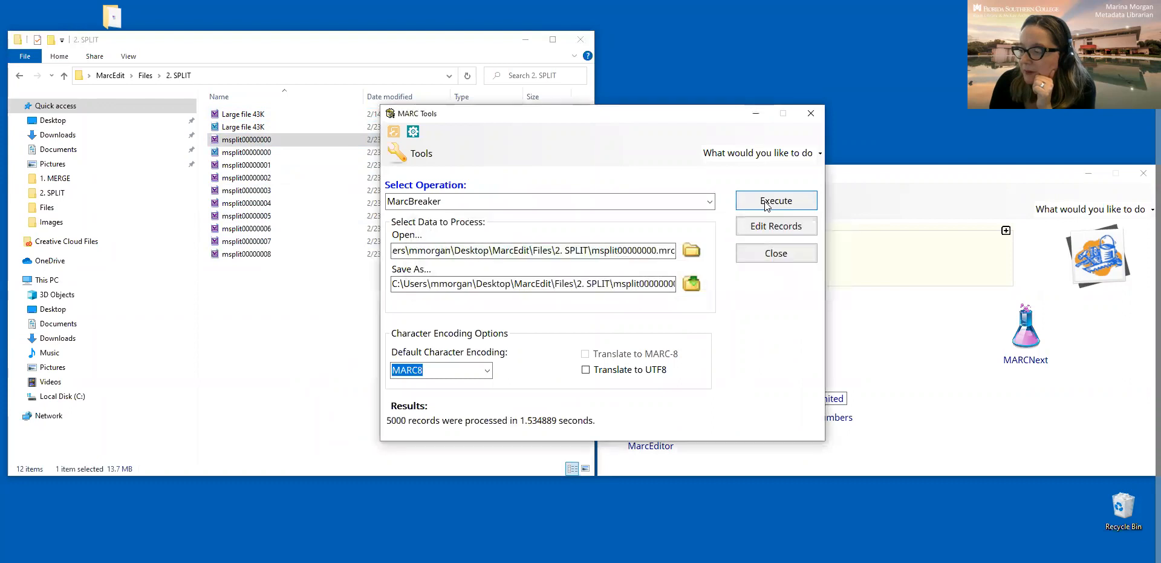
pyautogui.doubleClick(389, 420)
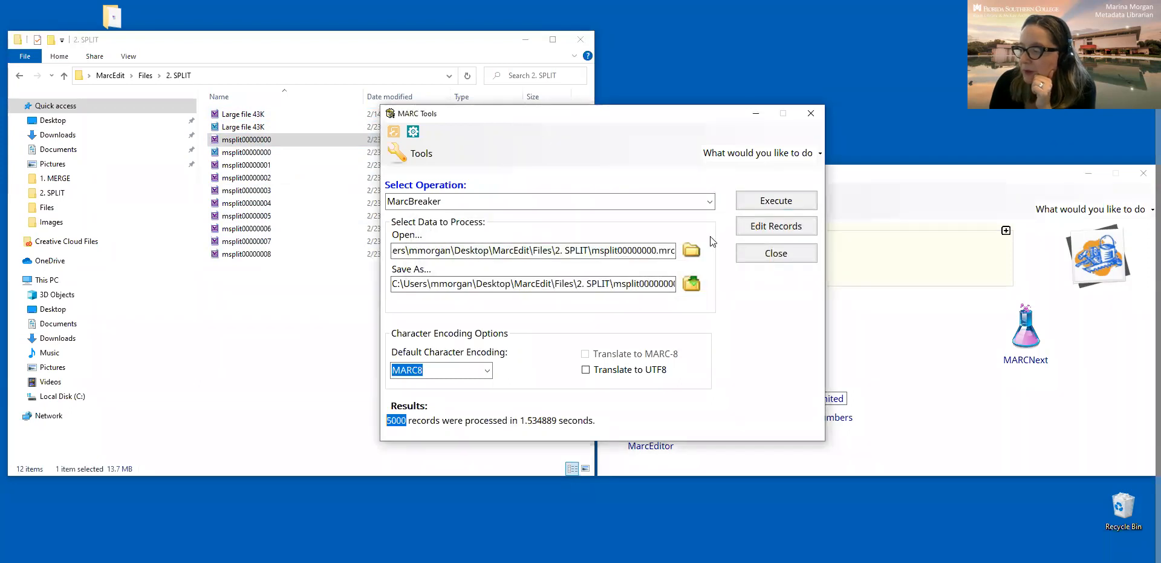
pyautogui.click(776, 254)
# Convert the last split file, msplit00000008, with MarcBreaker, check its number of processed records, and close MARC Tools
pyautogui.click(255, 254)
pyautogui.doubleClick(255, 256)
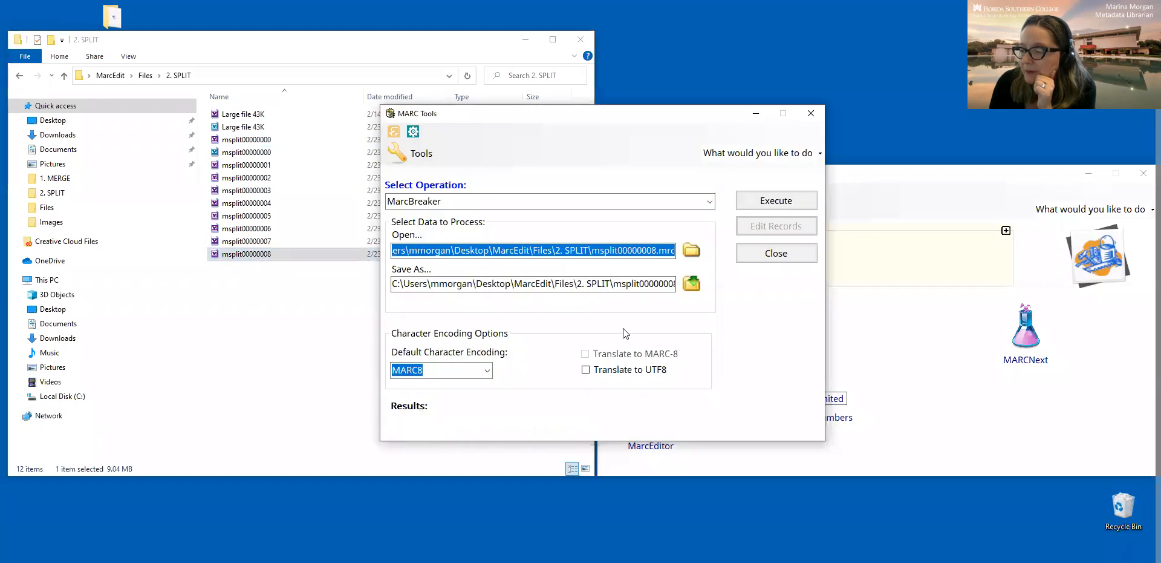
pyautogui.click(790, 203)
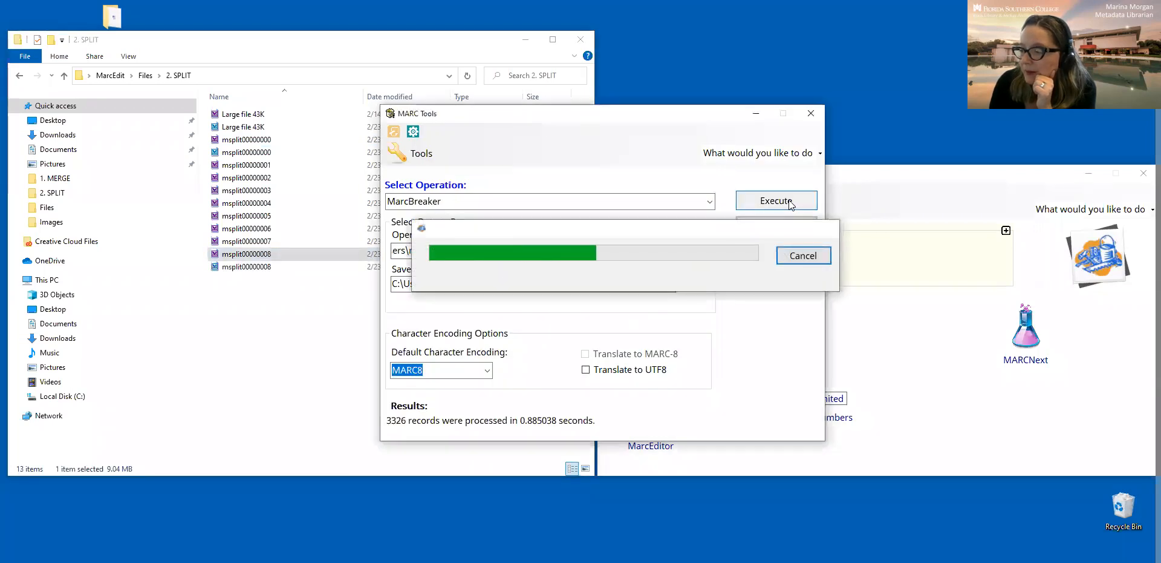
pyautogui.moveTo(406, 419); pyautogui.dragTo(388, 420)
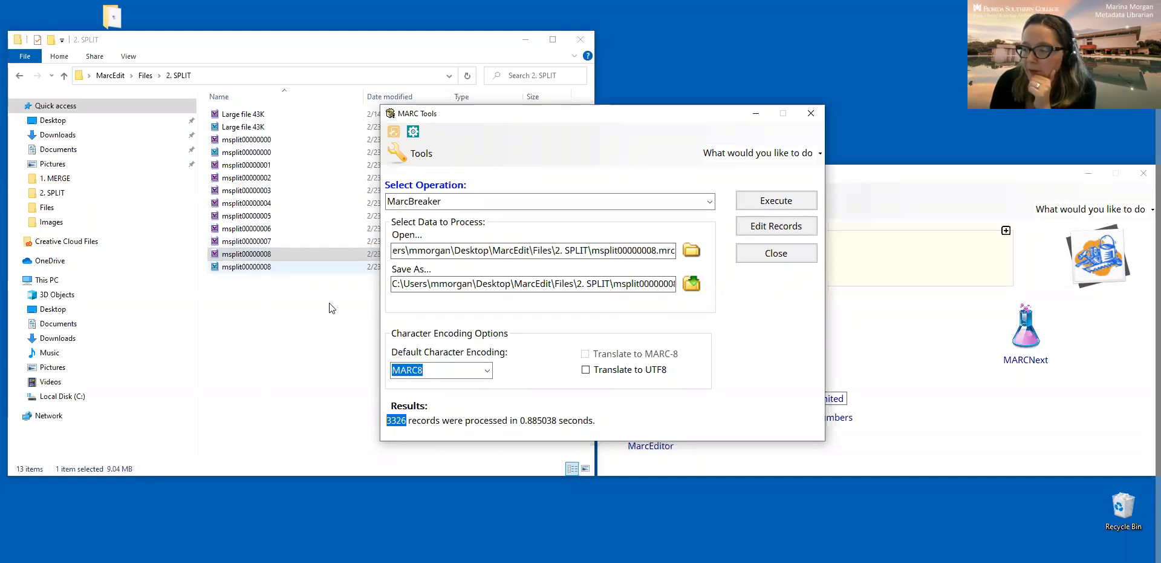
pyautogui.click(403, 420)
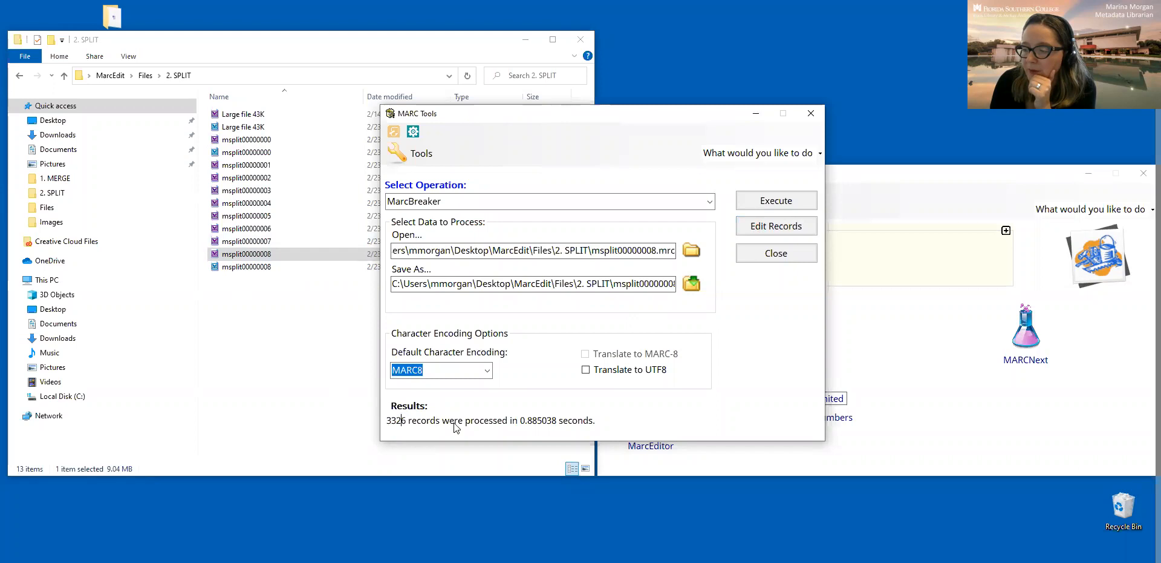
pyautogui.click(793, 252)
pyautogui.click(283, 351)
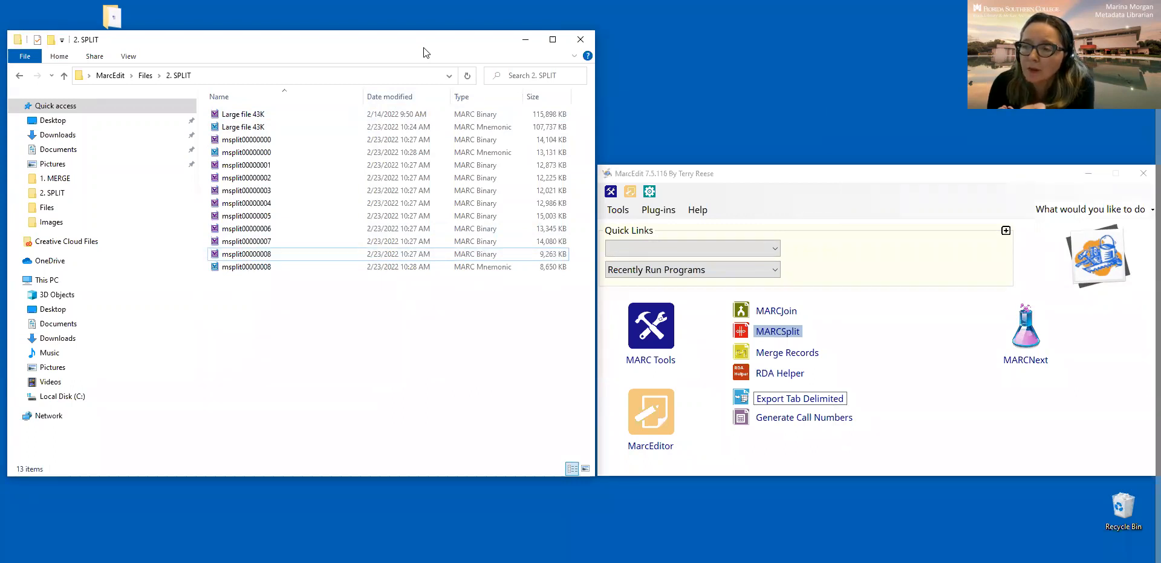
# Start the MARCJoin utility and show the contents of the 3. JOIN folder beside it
pyautogui.moveTo(426, 52); pyautogui.dragTo(419, 28)
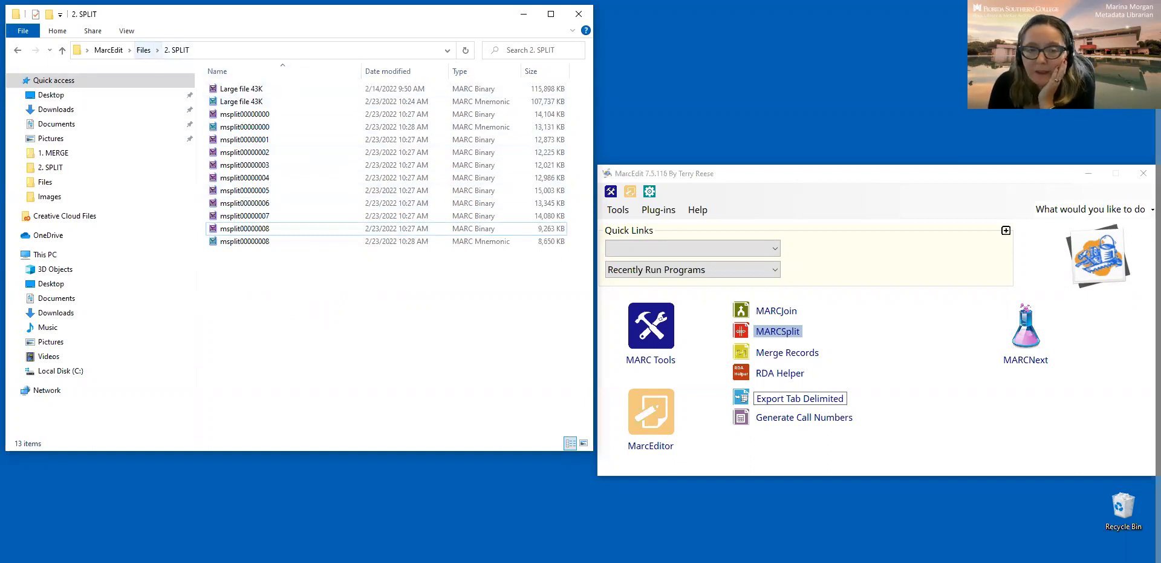
pyautogui.click(145, 50)
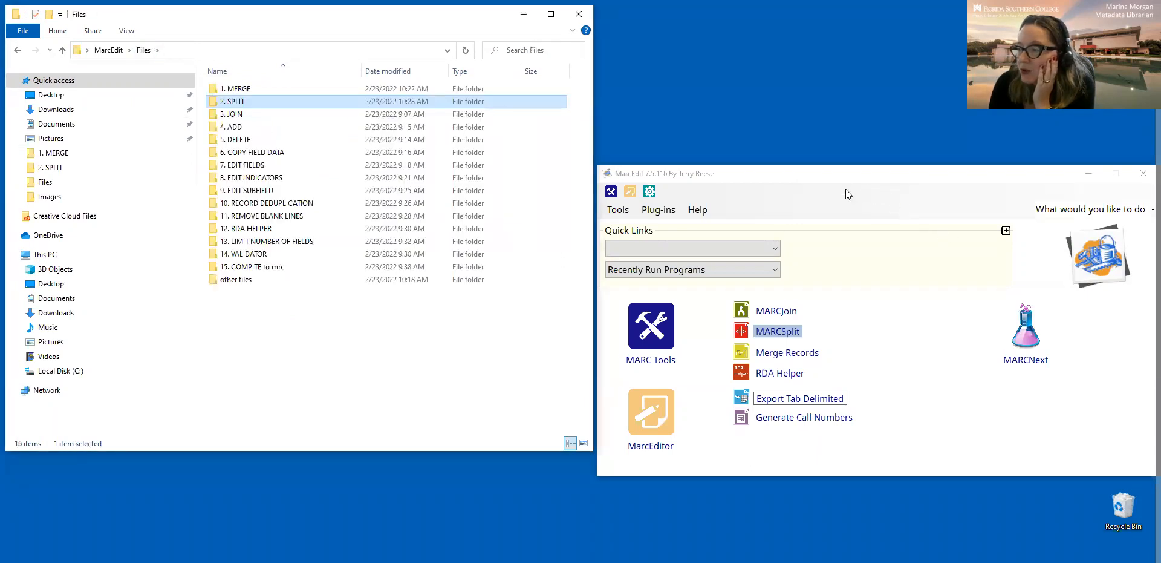
pyautogui.click(841, 169)
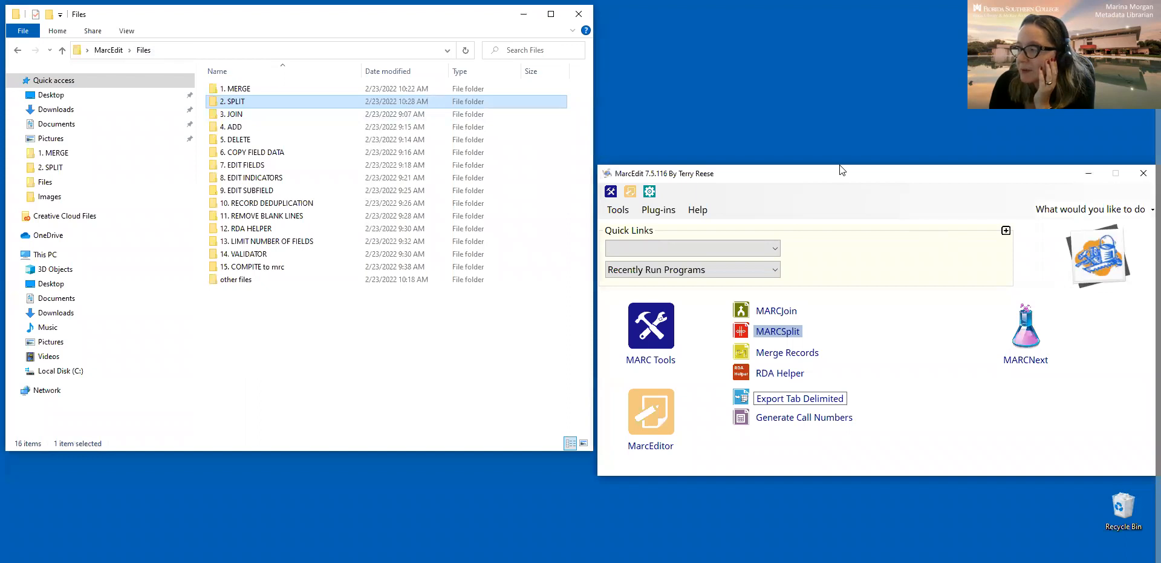
pyautogui.moveTo(840, 165); pyautogui.dragTo(838, 105)
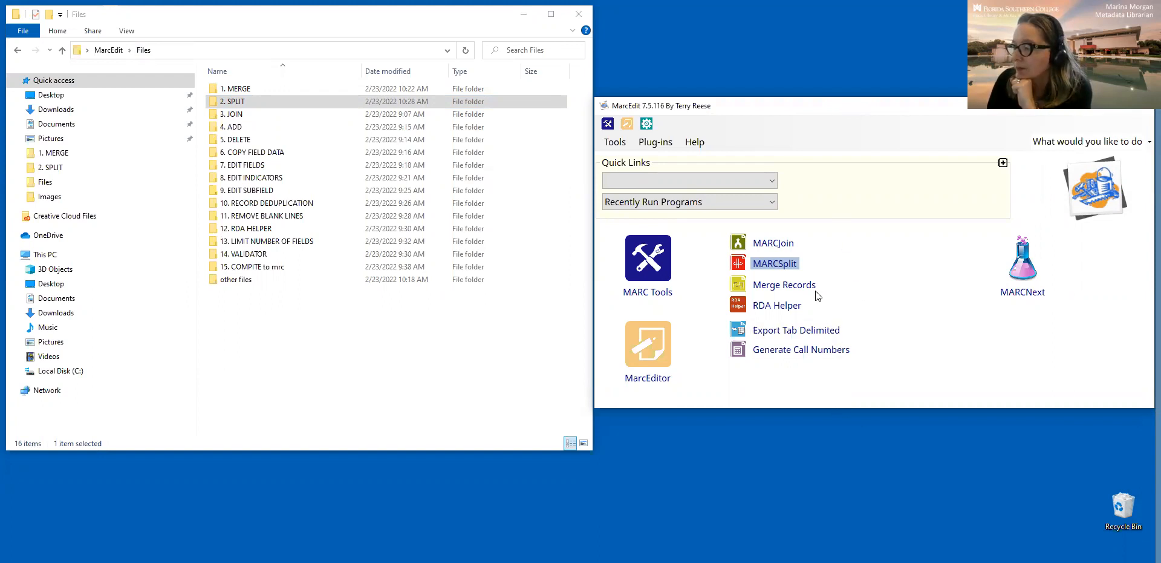
pyautogui.click(775, 245)
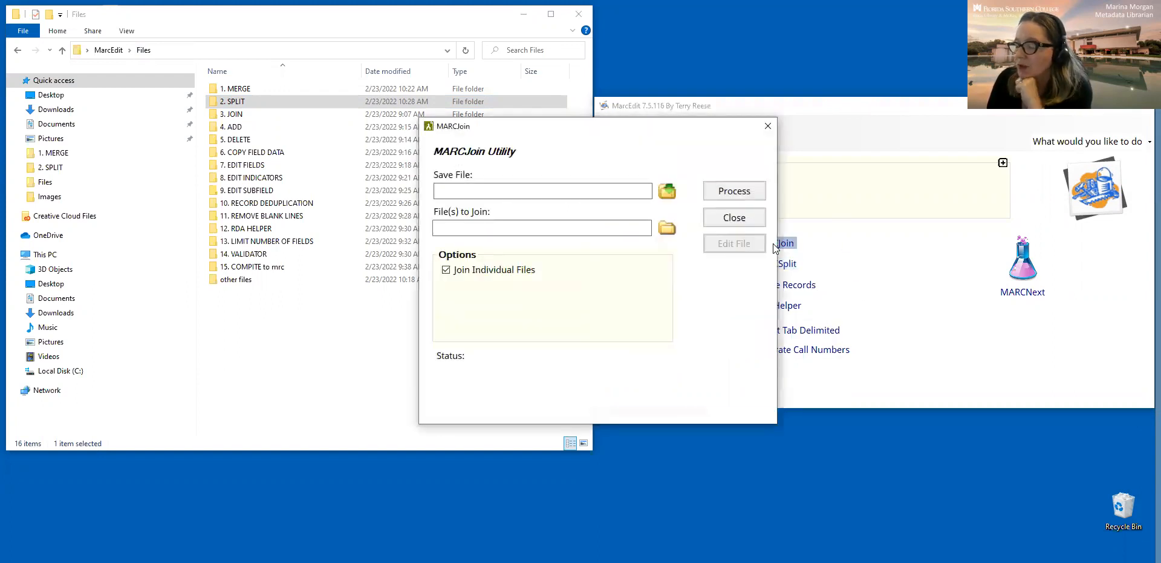
pyautogui.doubleClick(248, 115)
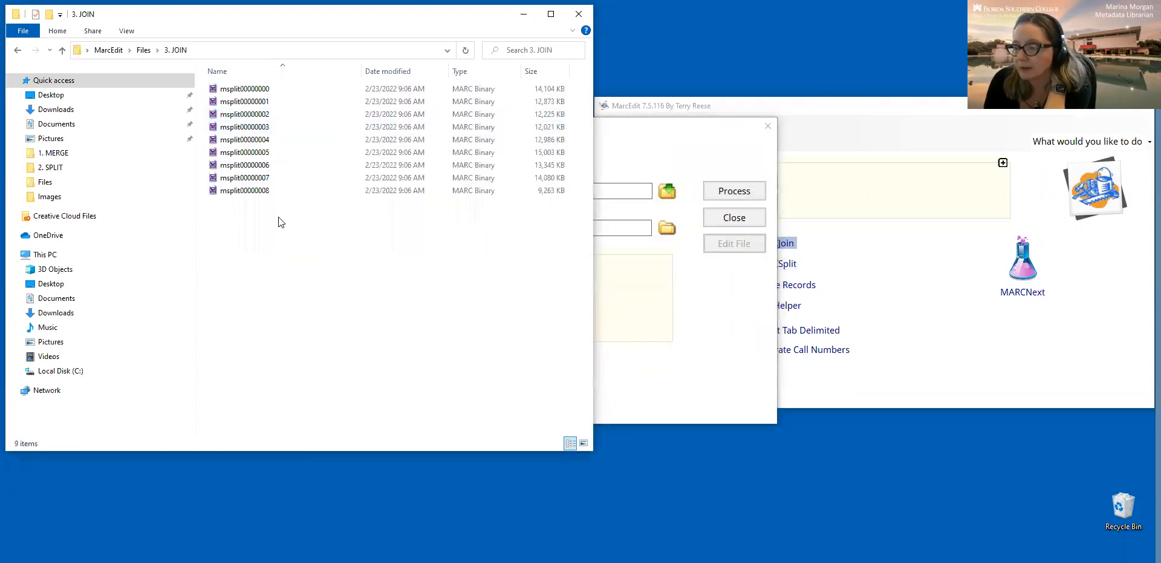
pyautogui.click(641, 132)
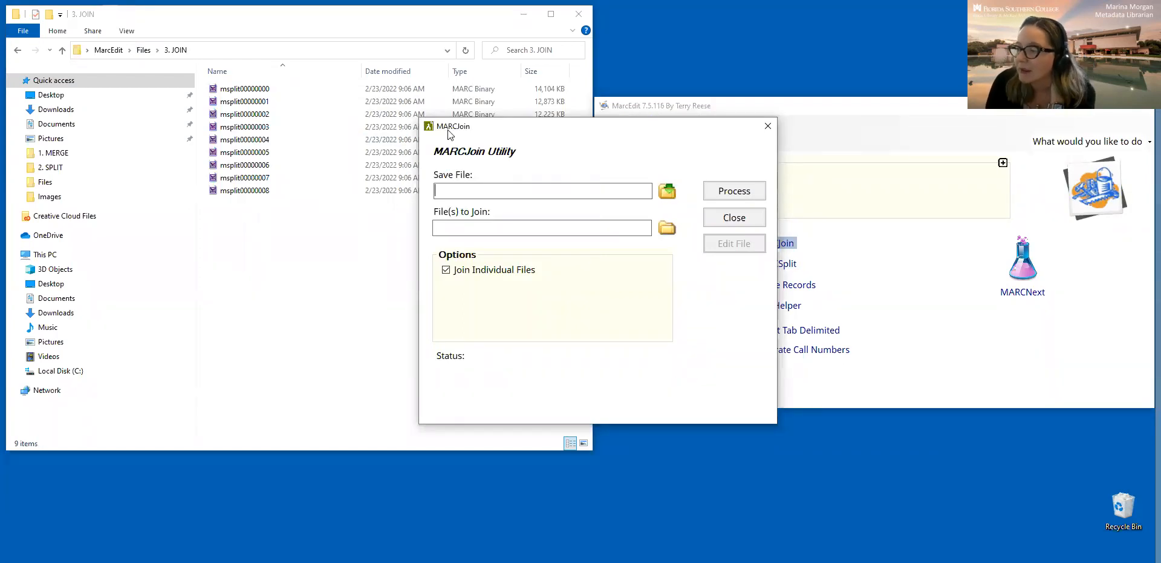
pyautogui.click(673, 189)
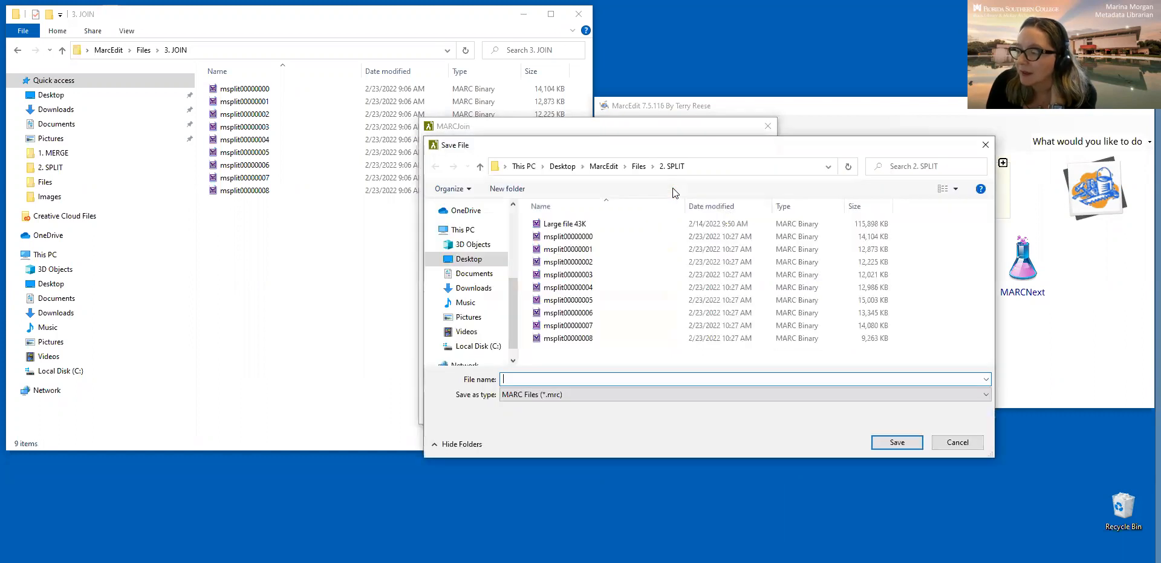
pyautogui.click(637, 167)
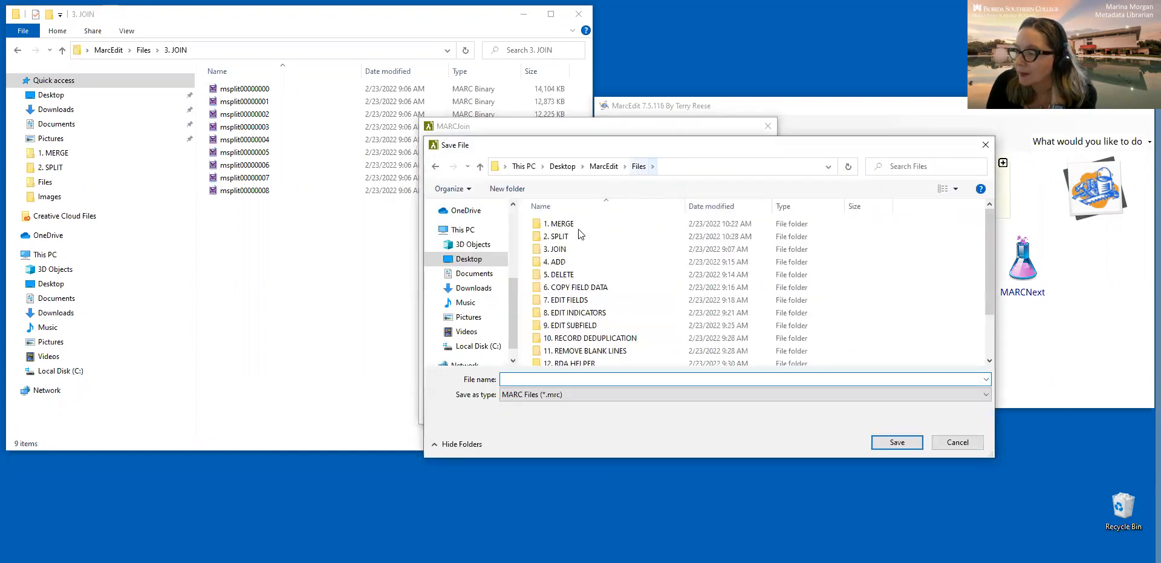
pyautogui.doubleClick(574, 249)
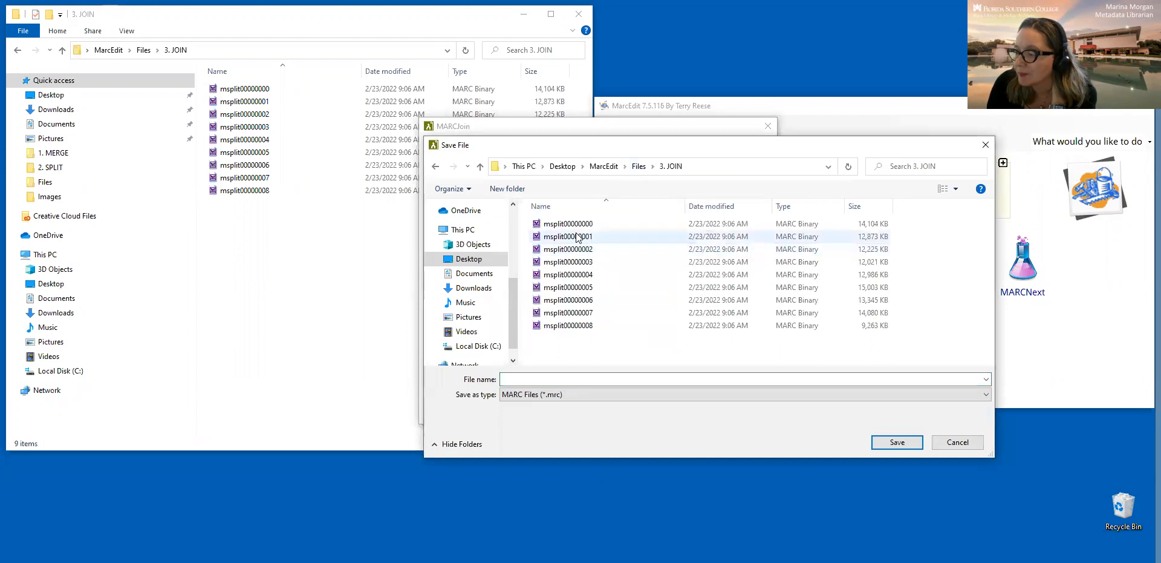
pyautogui.moveTo(729, 158); pyautogui.dragTo(638, 208)
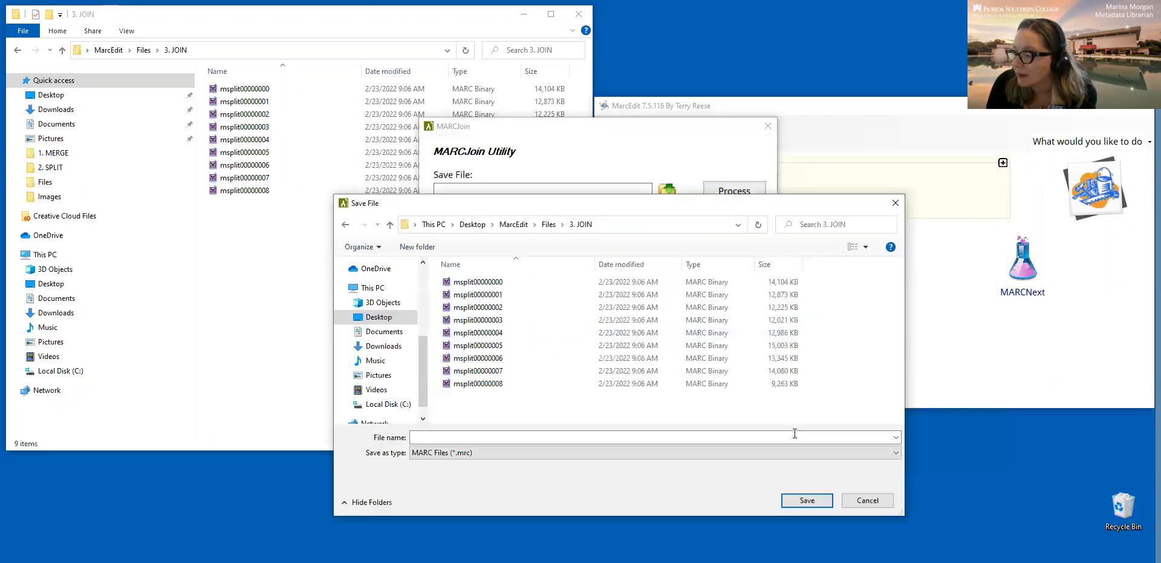
pyautogui.click(874, 497)
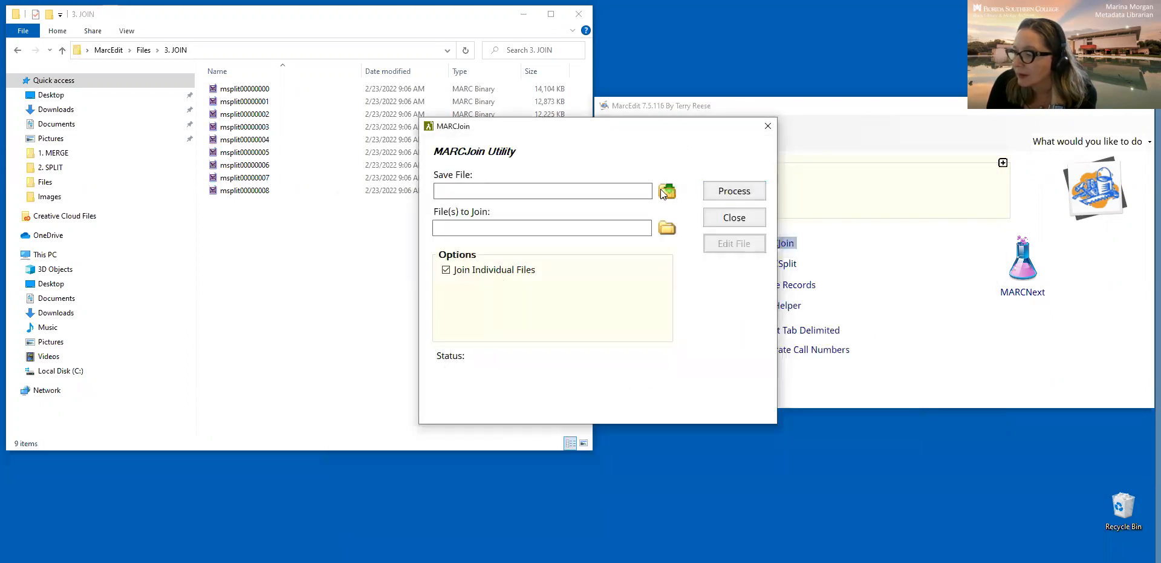
# Set the MARCJoin output file to a MARC file named "Joined" in the 3. JOIN folder
pyautogui.click(669, 190)
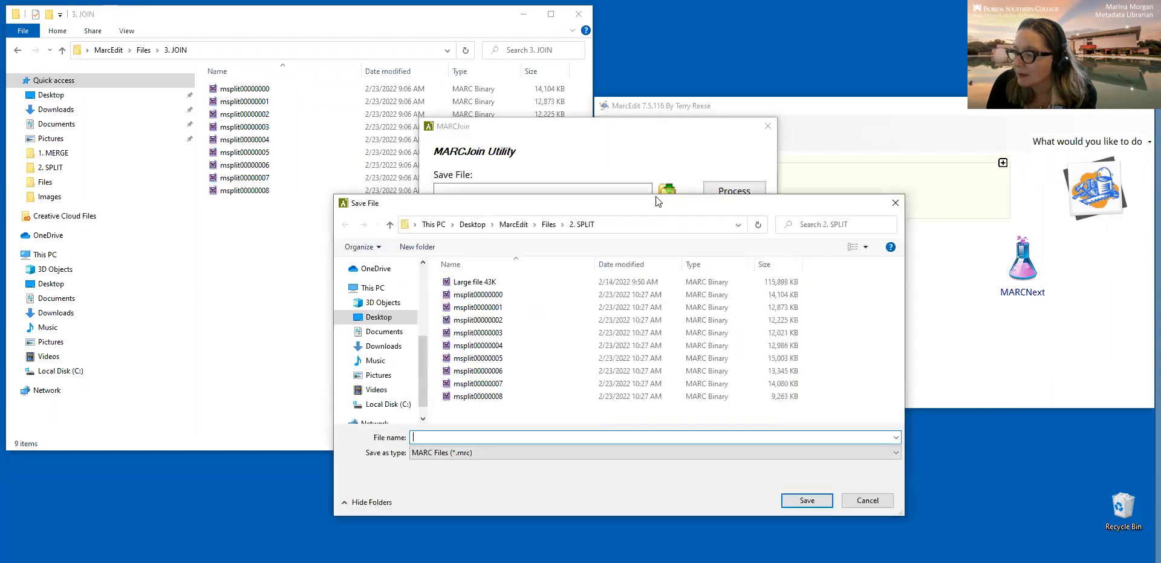
pyautogui.click(548, 223)
pyautogui.doubleClick(485, 307)
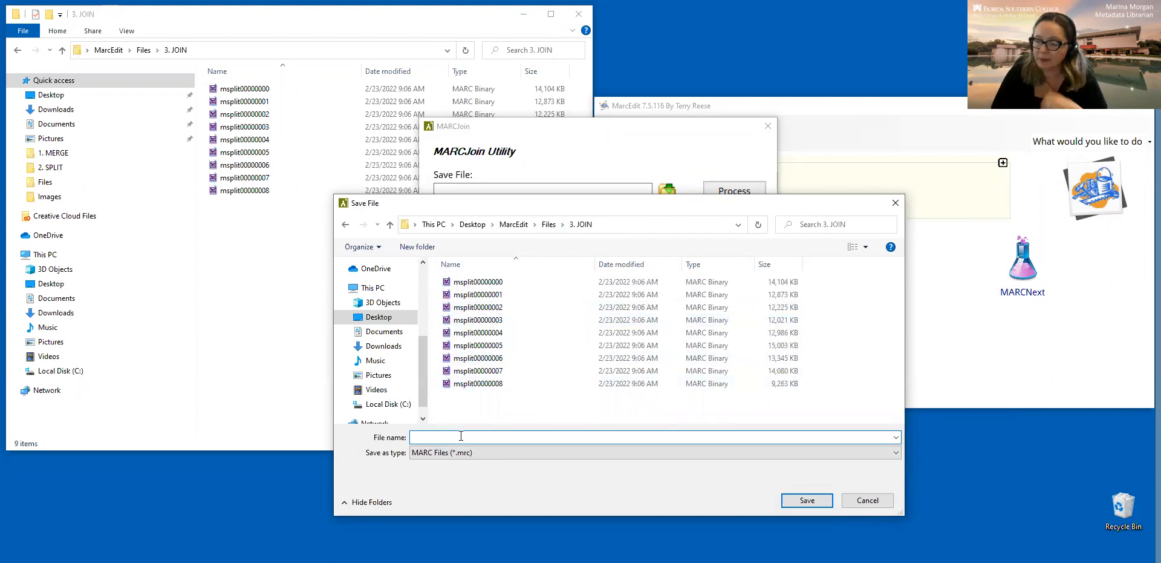
pyautogui.write('M')
pyautogui.press('BackSpace')
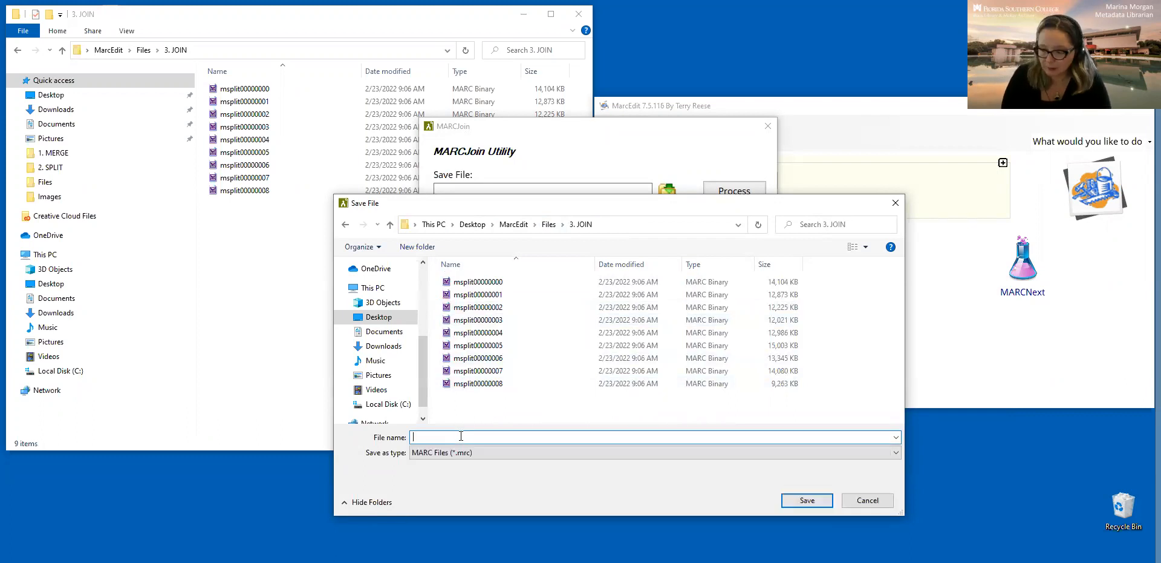
pyautogui.write('Joined')
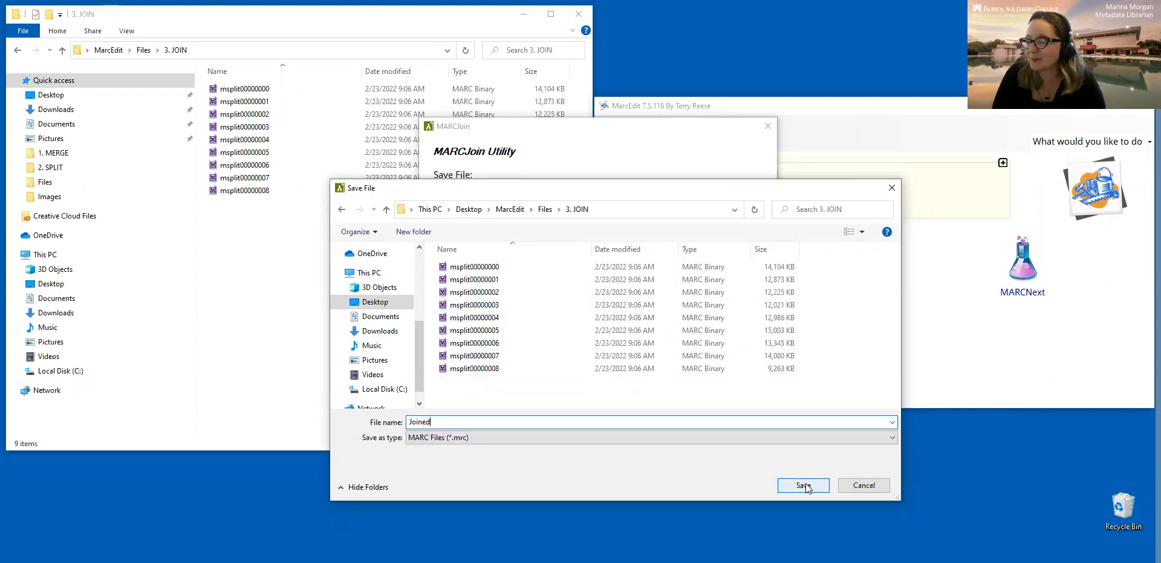
pyautogui.click(806, 483)
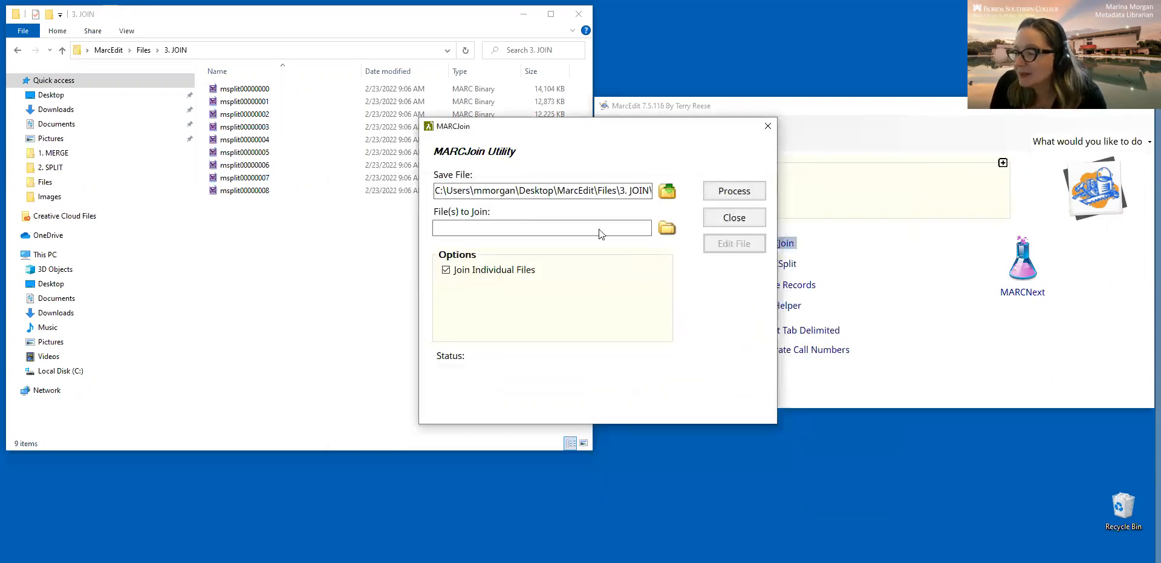
# Choose all files from msplit00000000 to msplit00000008 in the 3. JOIN folder as the files to join
pyautogui.click(668, 228)
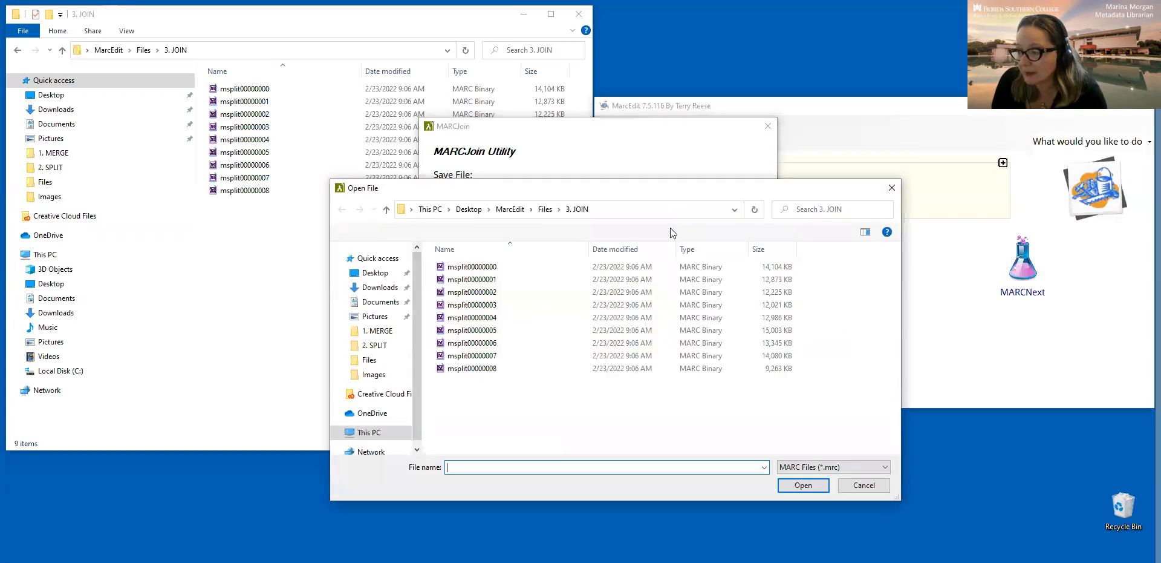
pyautogui.click(504, 269)
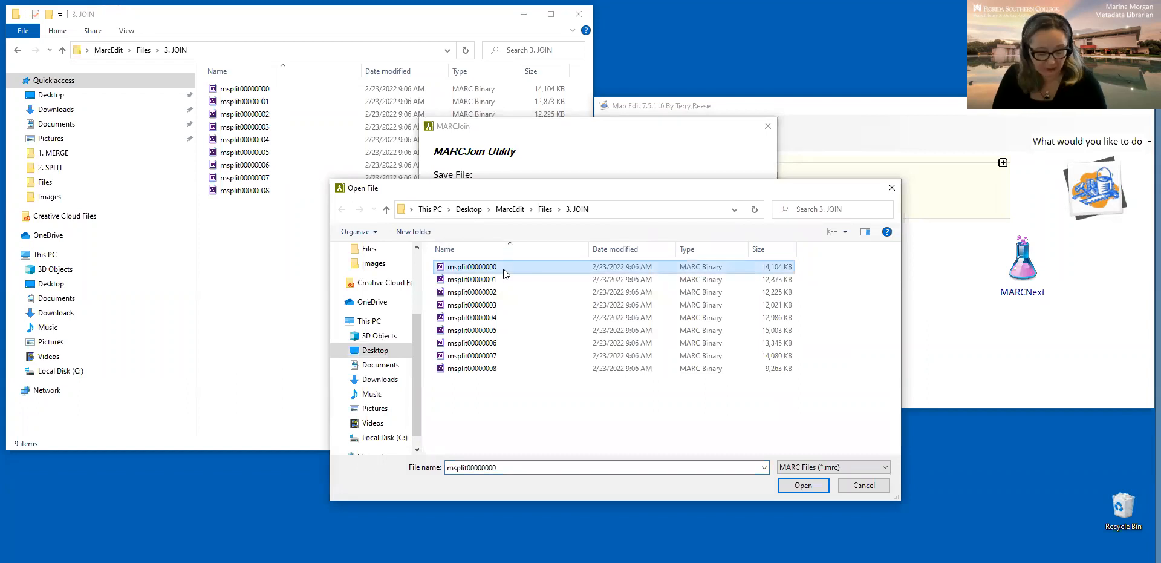
pyautogui.keyDown('shift'); pyautogui.click(496, 369); pyautogui.keyUp('shift')
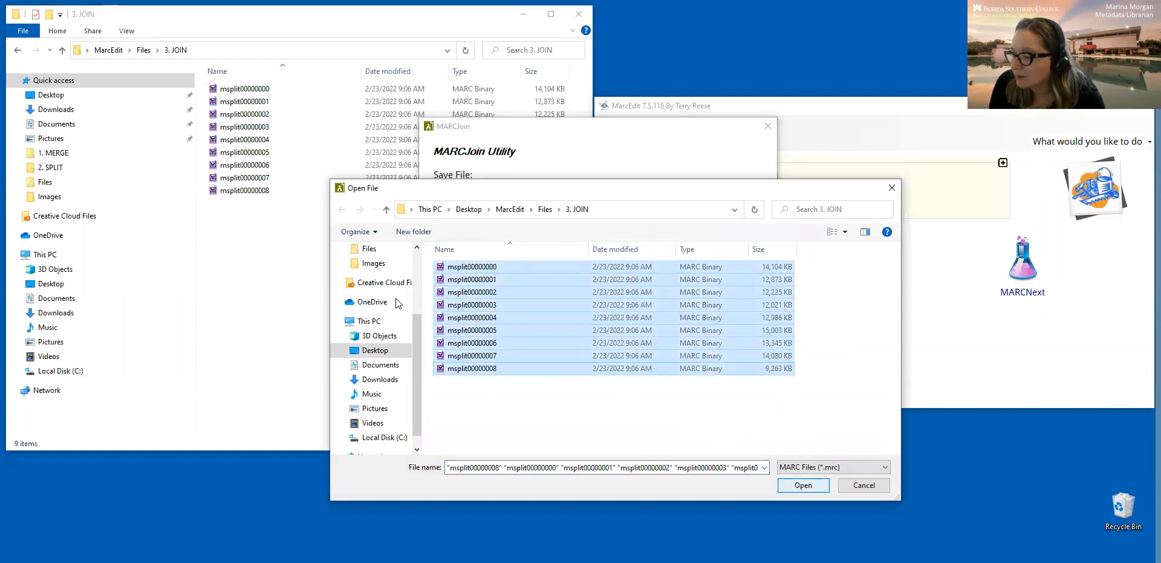
pyautogui.click(478, 268)
pyautogui.moveTo(478, 267)
pyautogui.mouseDown()
pyautogui.moveTo(481, 296)
pyautogui.moveTo(474, 271)
pyautogui.mouseUp()
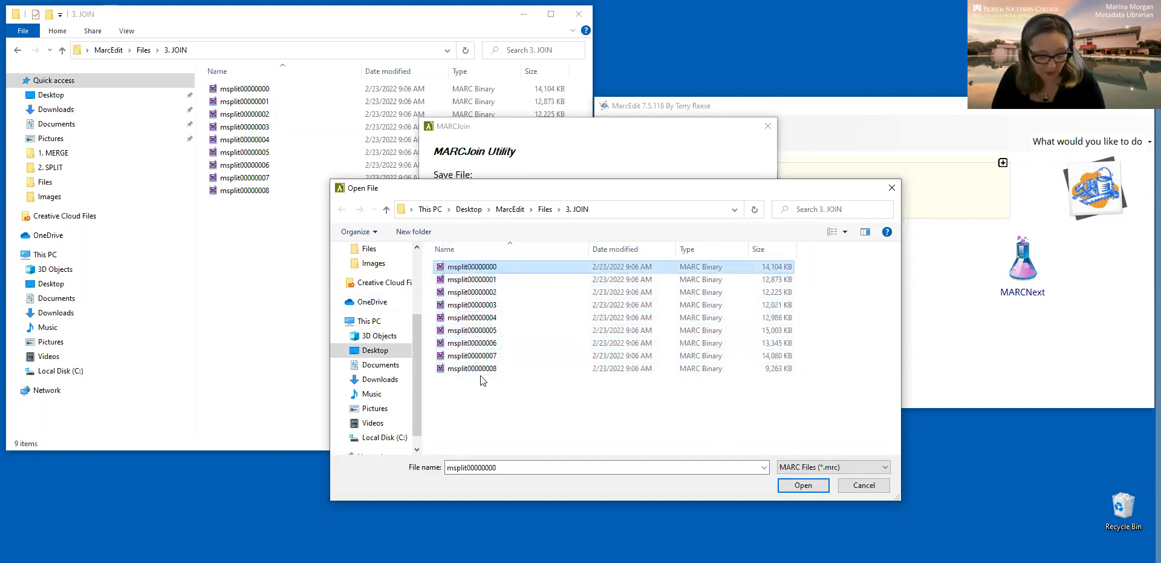
pyautogui.hotkey('ctrl', 'a')
pyautogui.click(814, 489)
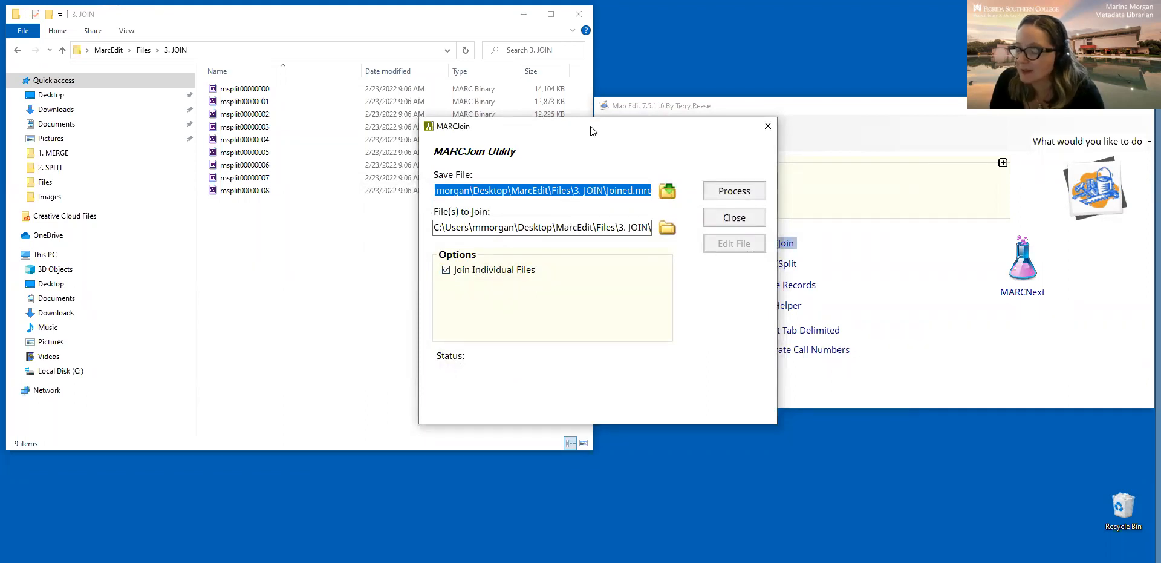
# Join the chosen files individually into Joined.mrc and dismiss the completion message
pyautogui.moveTo(592, 131); pyautogui.dragTo(578, 131)
pyautogui.click(737, 195)
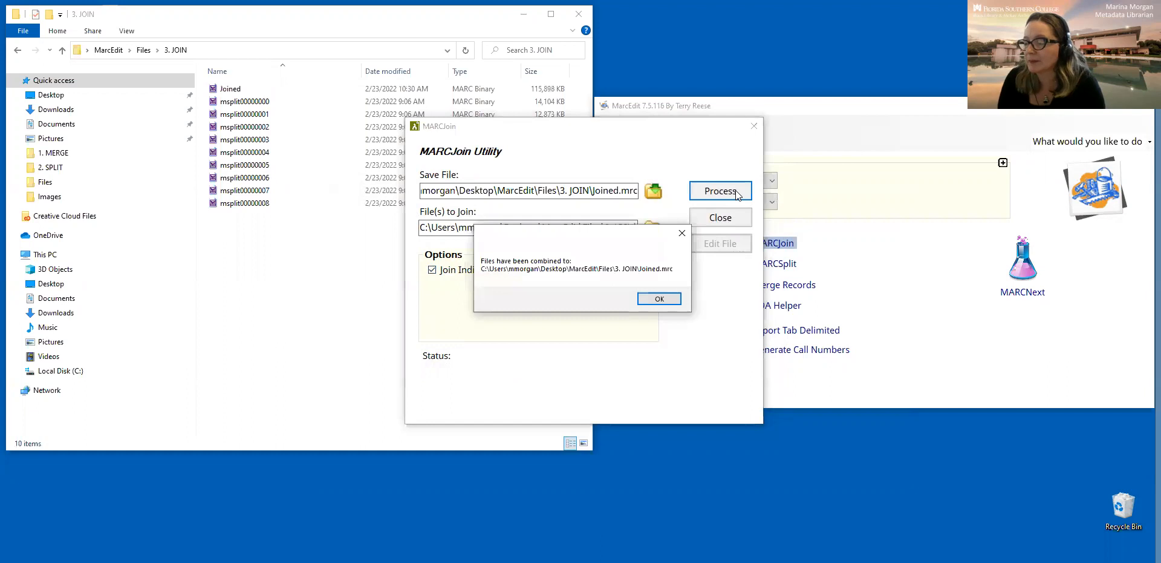
pyautogui.click(660, 299)
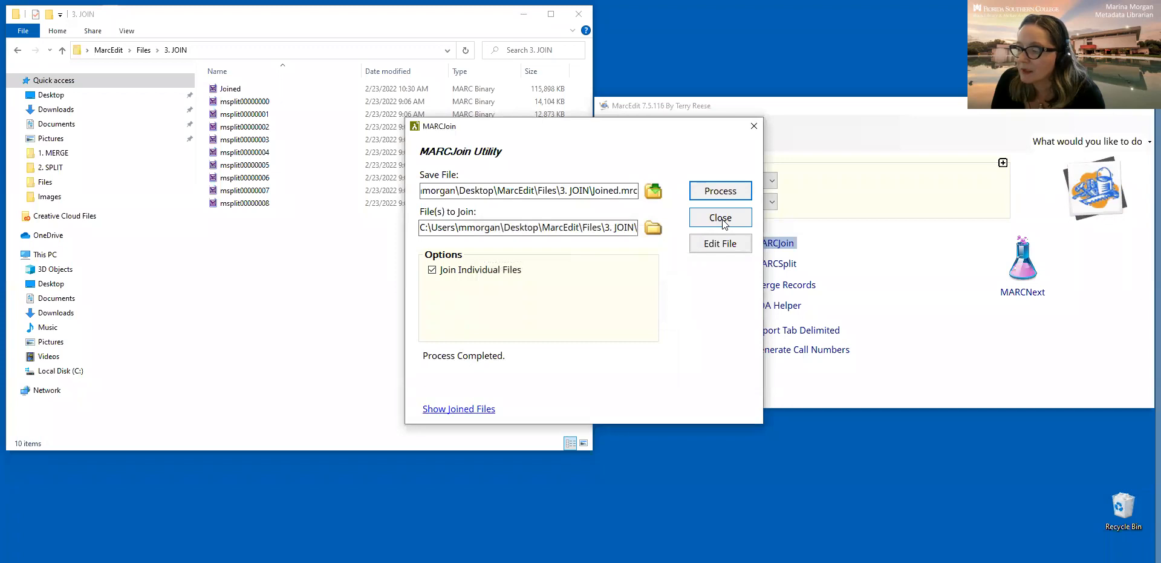
# Review the list of files joined by MARCJoin and close the results and the utility
pyautogui.click(485, 411)
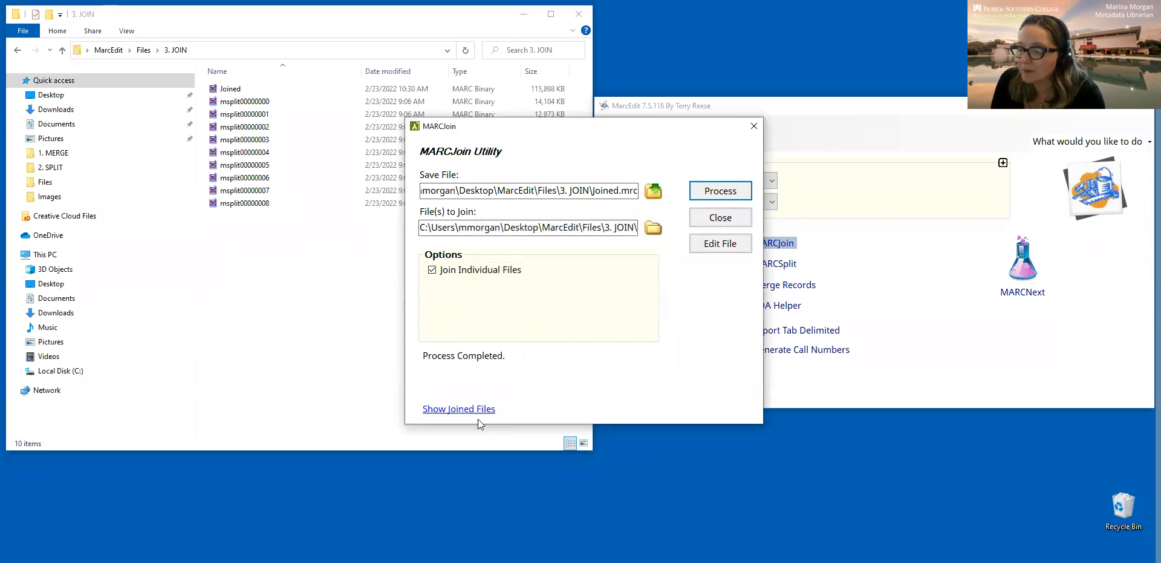
pyautogui.click(461, 410)
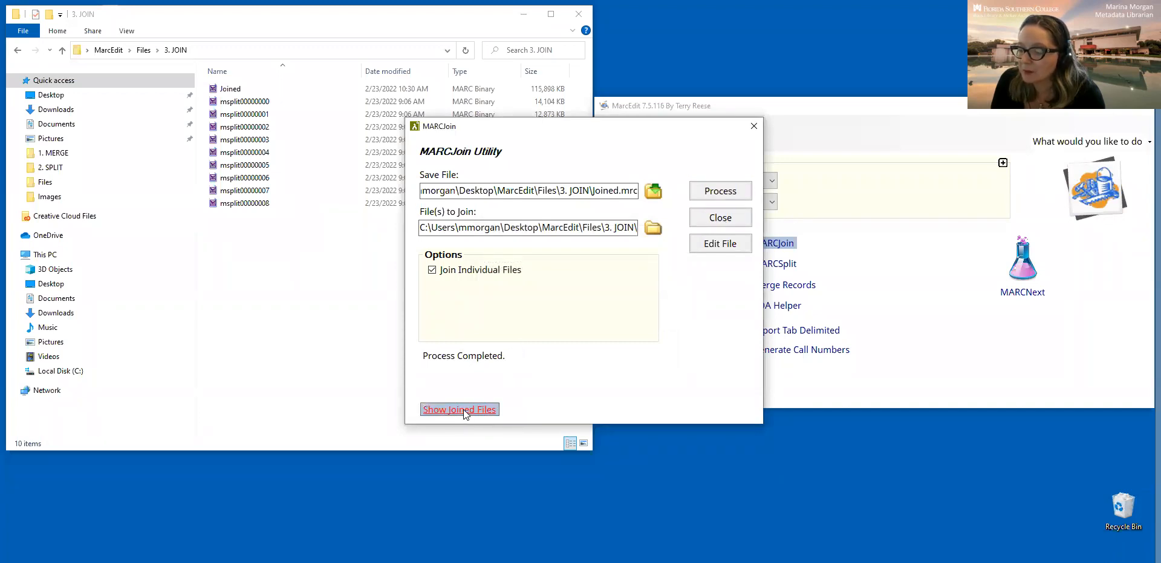
pyautogui.scroll(-2, 721, 218)
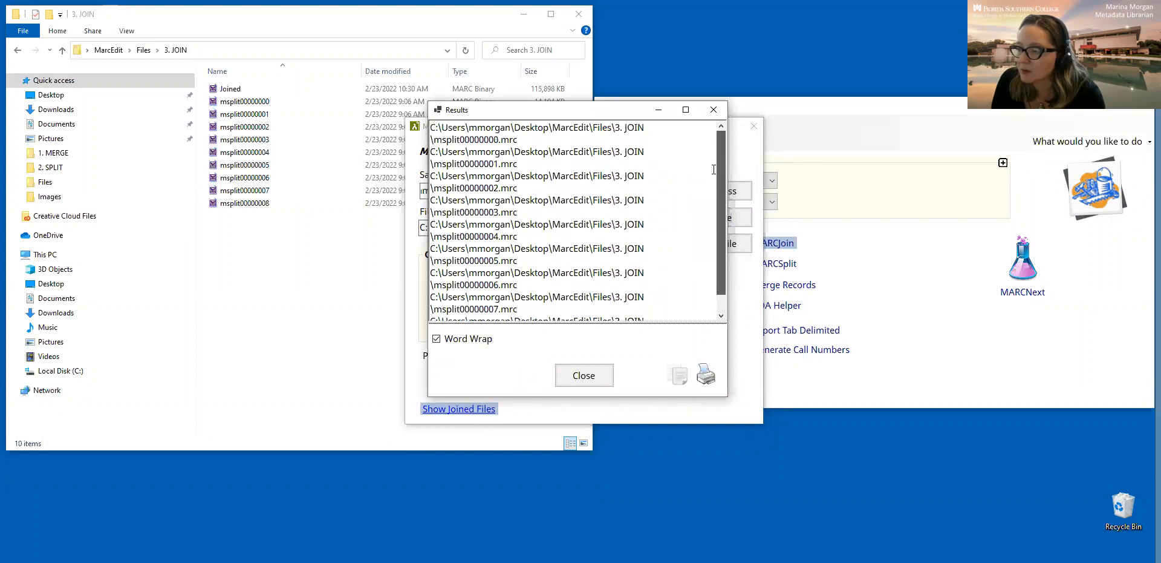
pyautogui.click(585, 380)
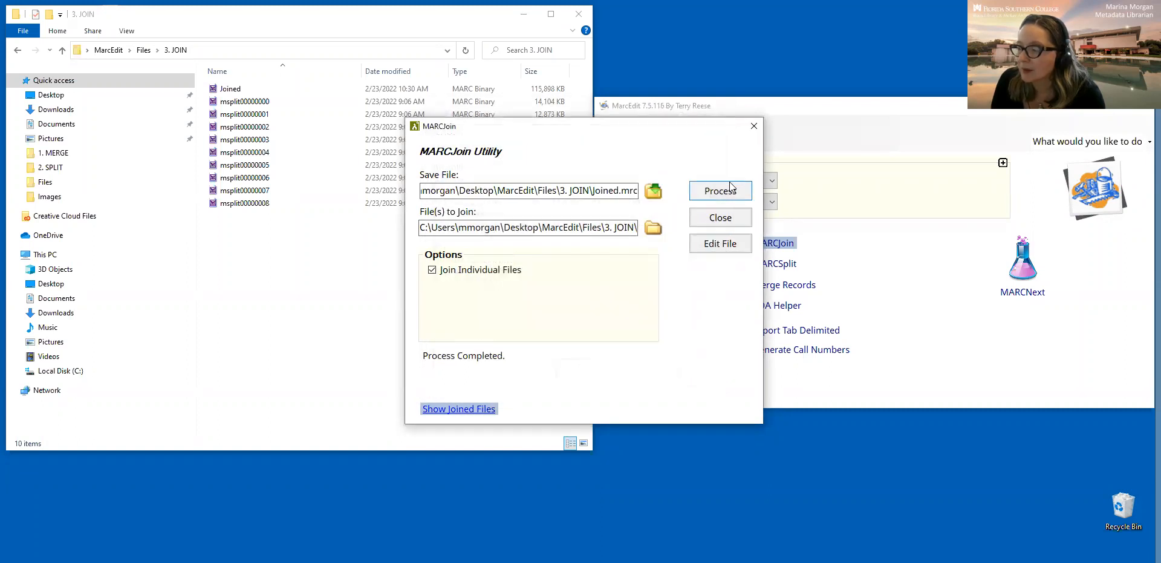
pyautogui.click(720, 218)
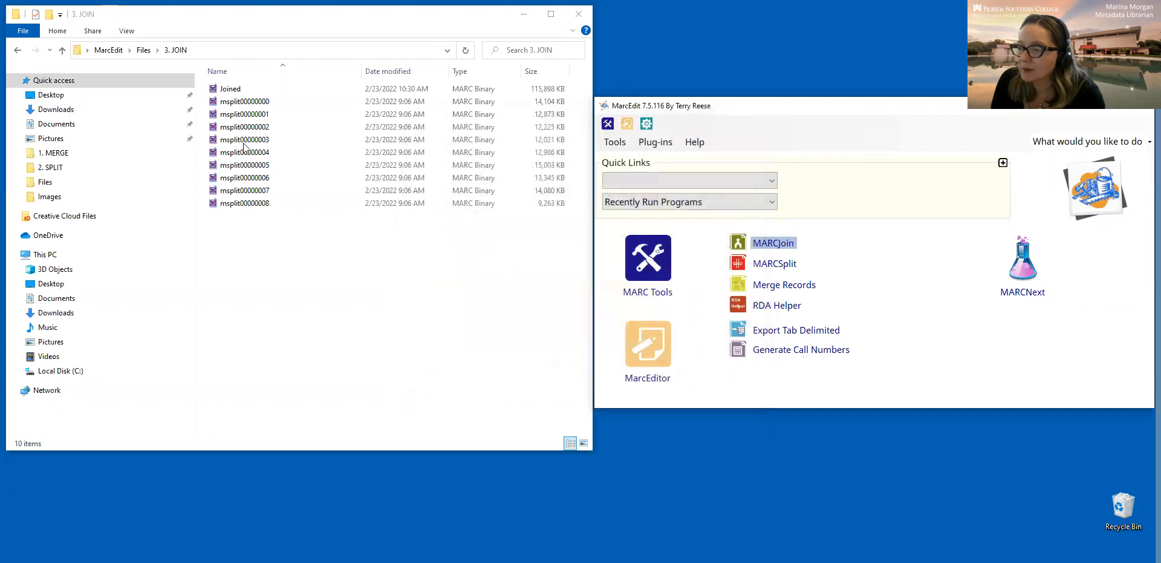
# Convert the Joined MARC binary file to Joined.mrk with MarcBreaker, highlight the processed record count, and close MARC Tools
pyautogui.click(255, 91)
pyautogui.doubleClick(255, 90)
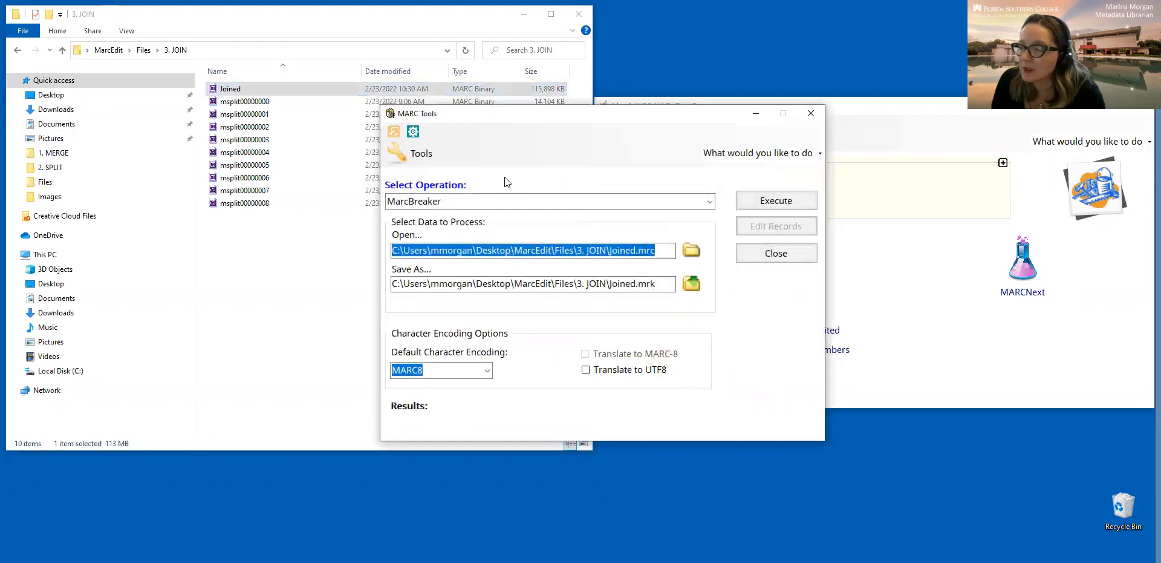
pyautogui.click(785, 201)
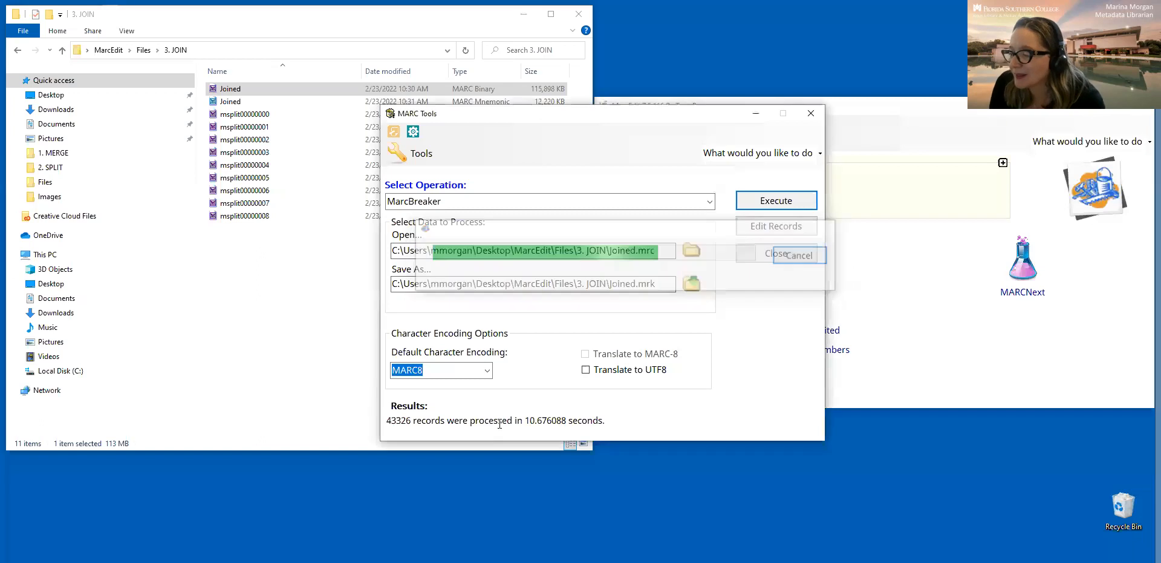
pyautogui.moveTo(388, 420); pyautogui.dragTo(413, 420)
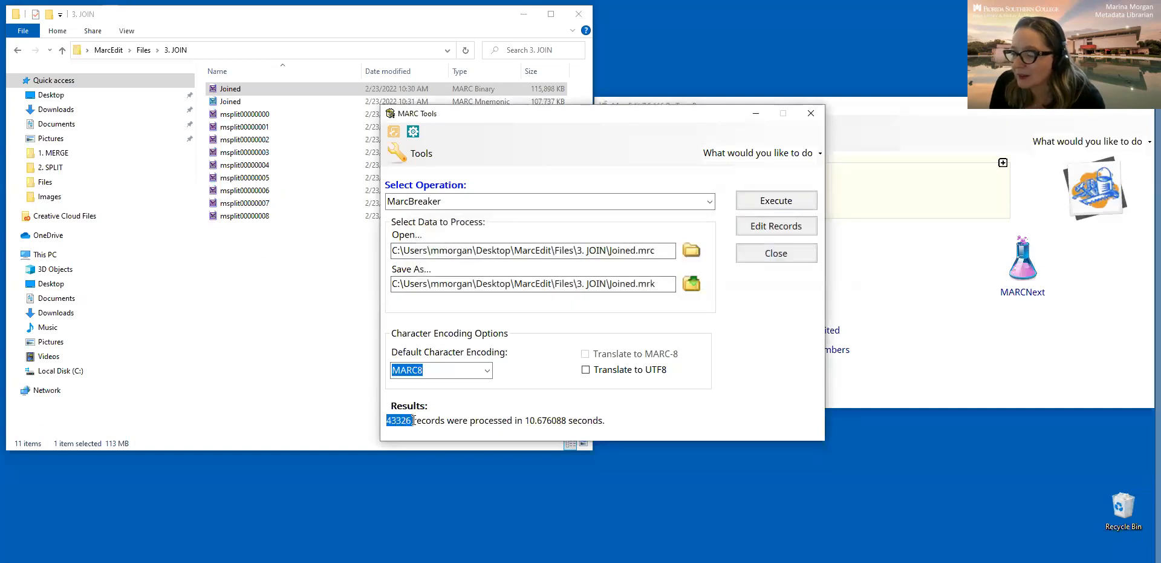
pyautogui.click(768, 256)
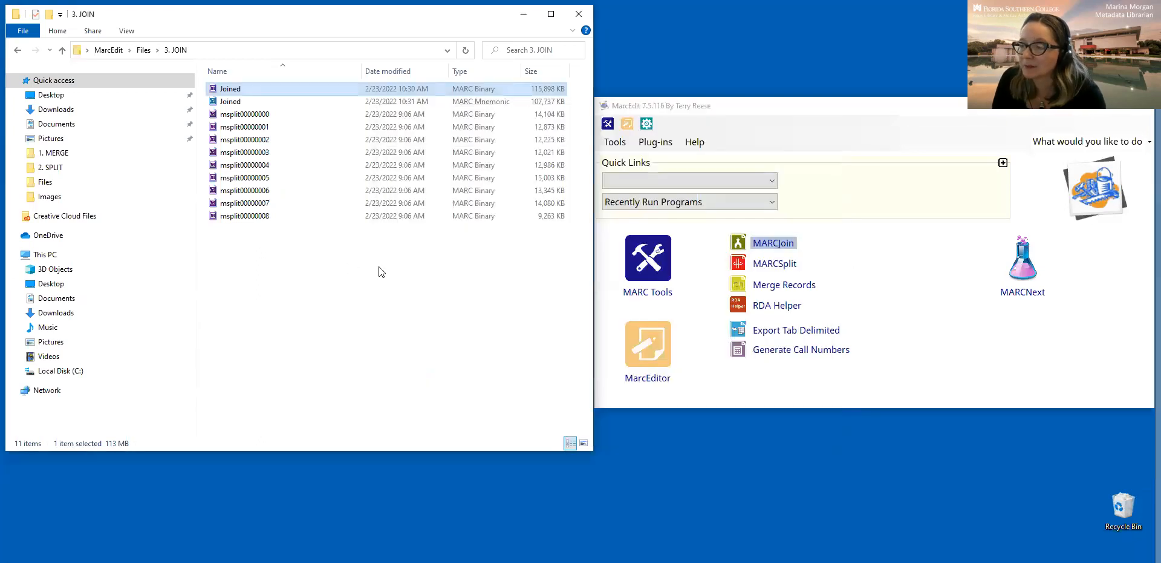
pyautogui.click(379, 270)
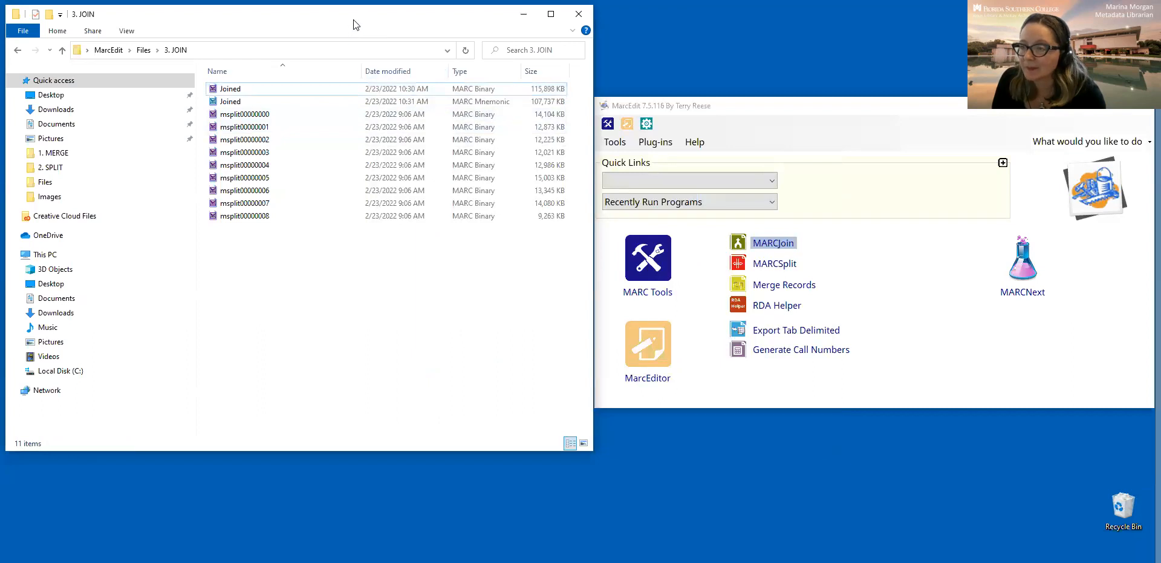
pyautogui.moveTo(354, 24); pyautogui.dragTo(357, 24)
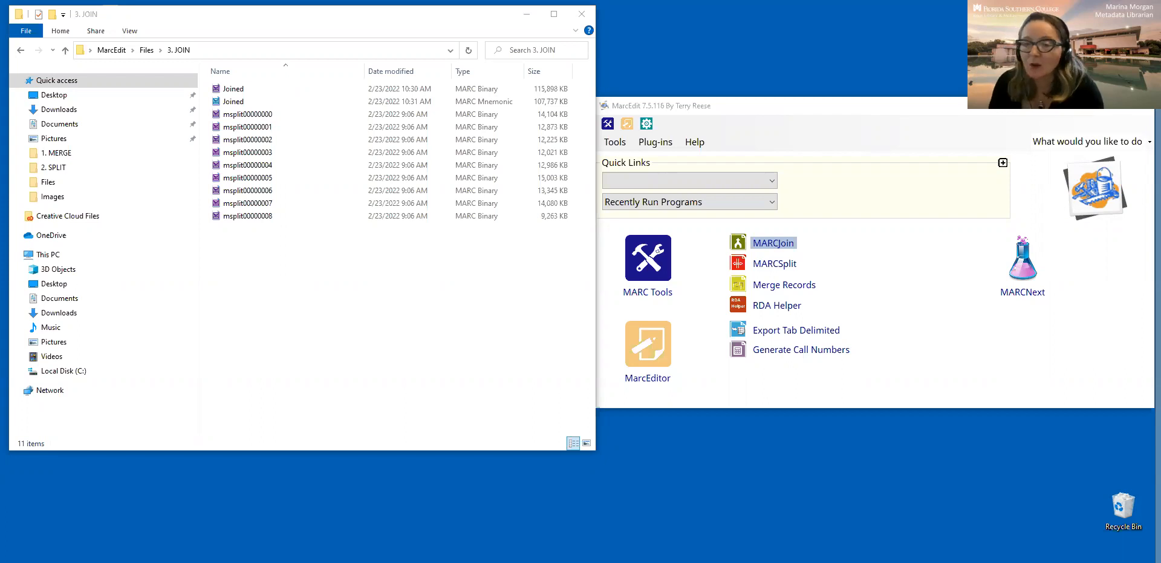
pyautogui.click(355, 19)
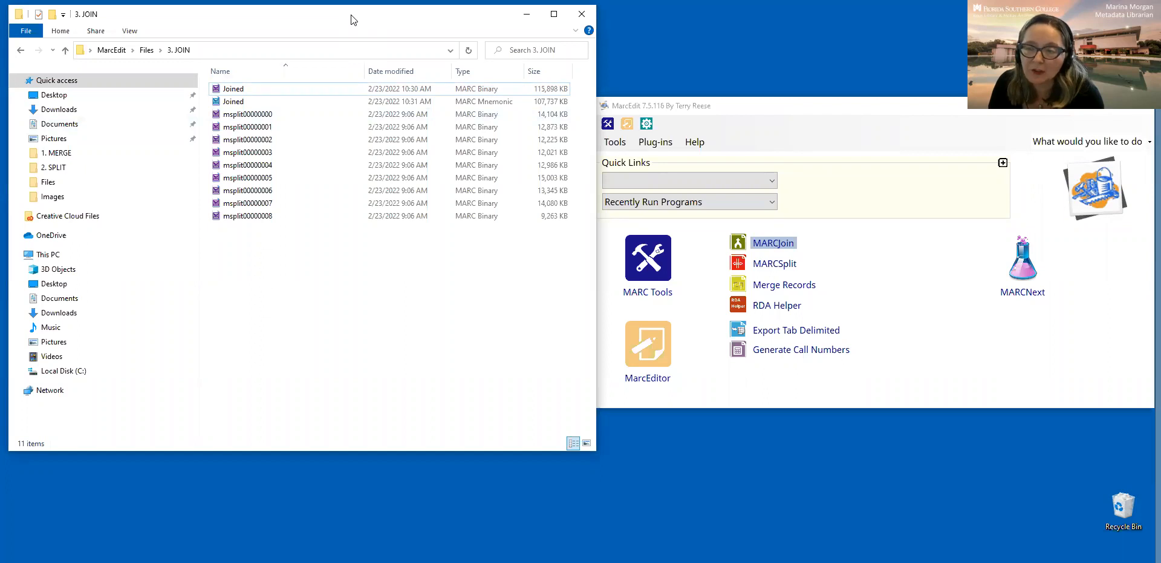
pyautogui.moveTo(352, 18); pyautogui.dragTo(349, 17)
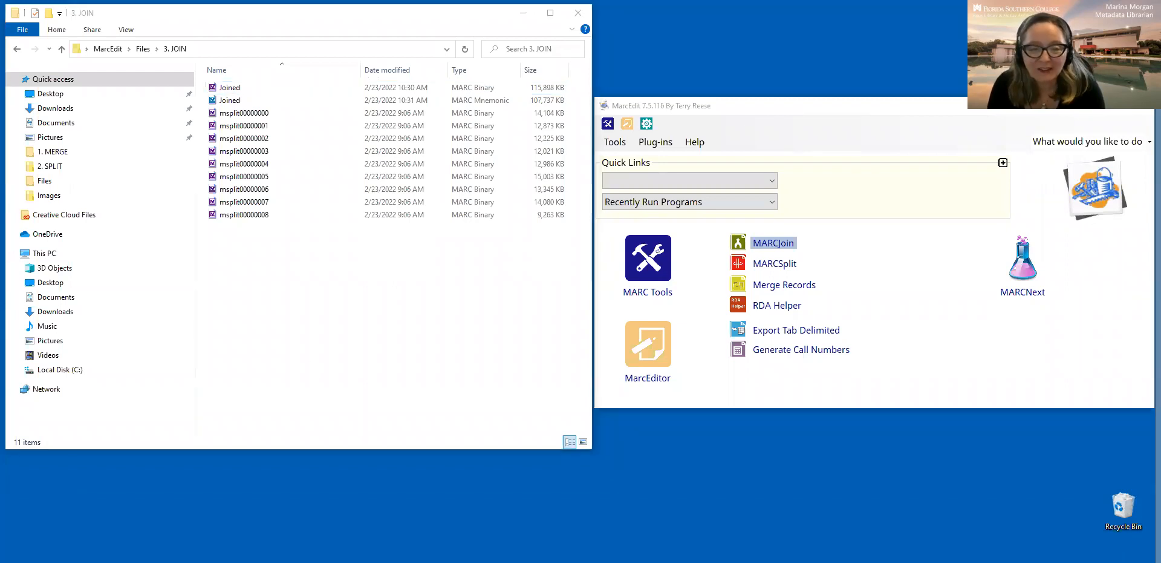
# Go back to the Files folder and briefly view the Batch Transformations to Bibliographic Records slide in Google Slides in Chrome
pyautogui.click(144, 49)
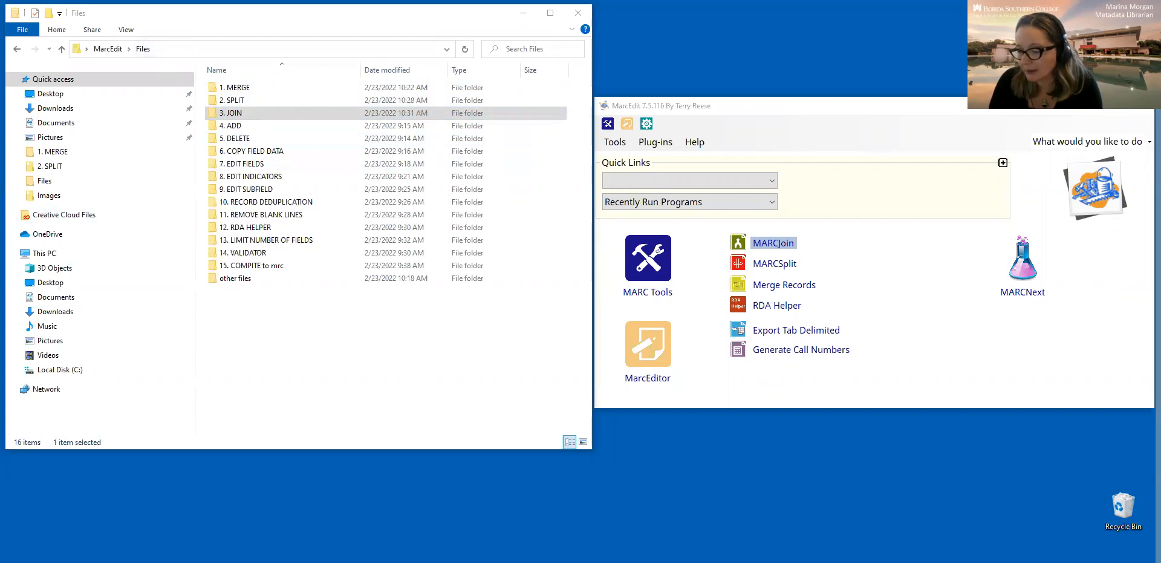
pyautogui.moveTo(219, 559)
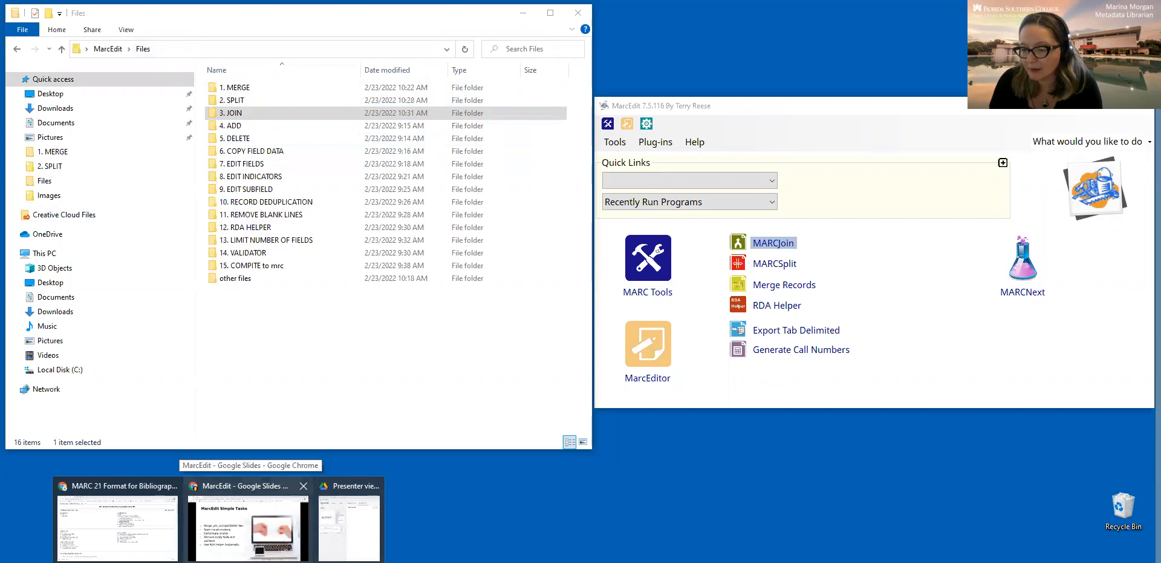
pyautogui.click(218, 544)
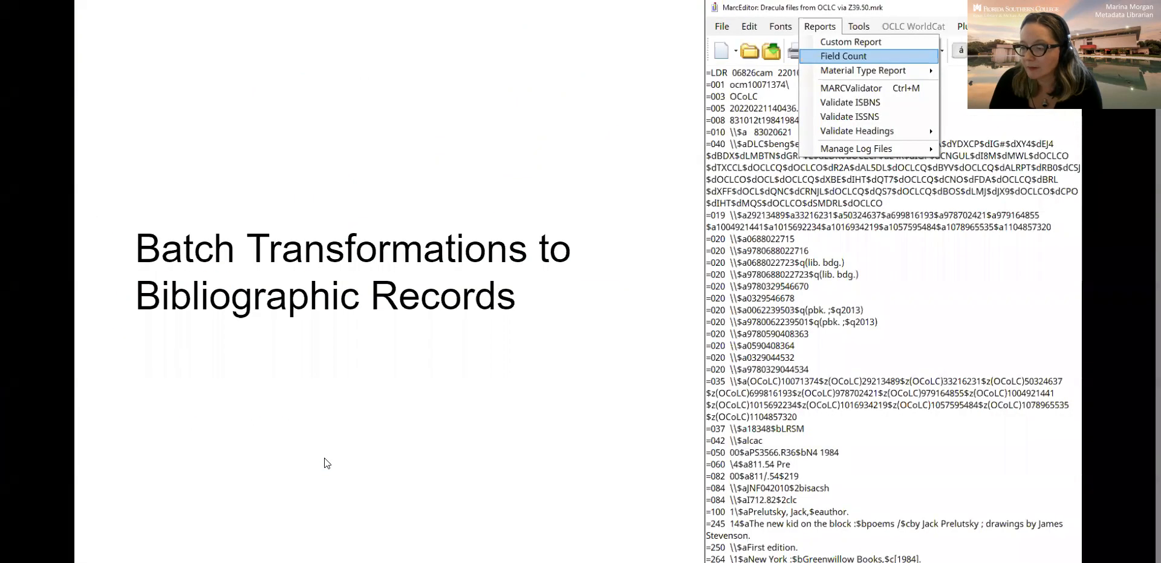
pyautogui.moveTo(27, 543)
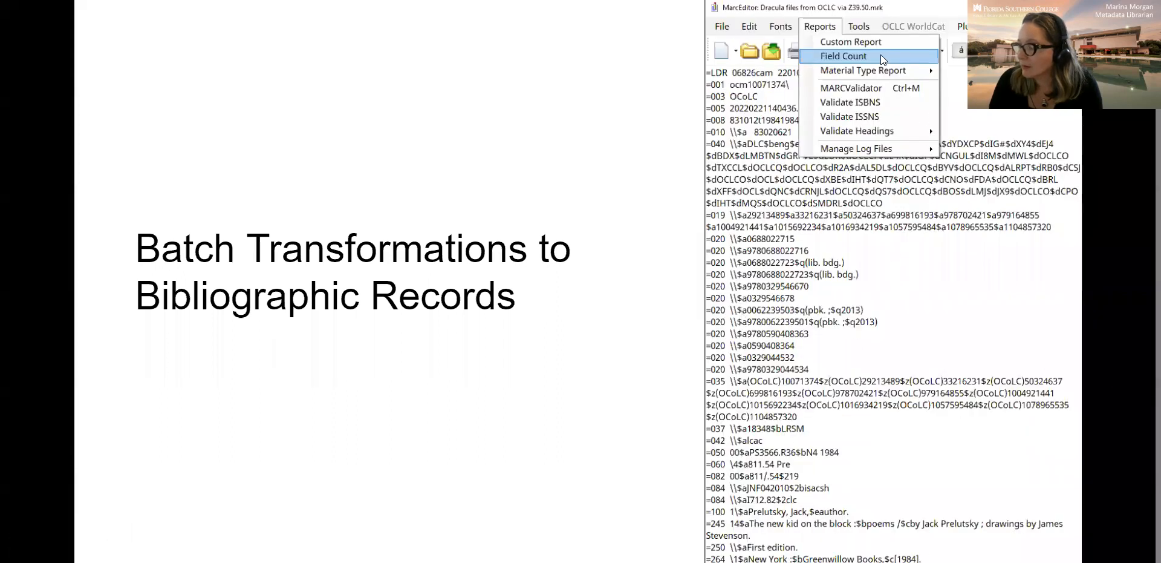
pyautogui.moveTo(66, 544)
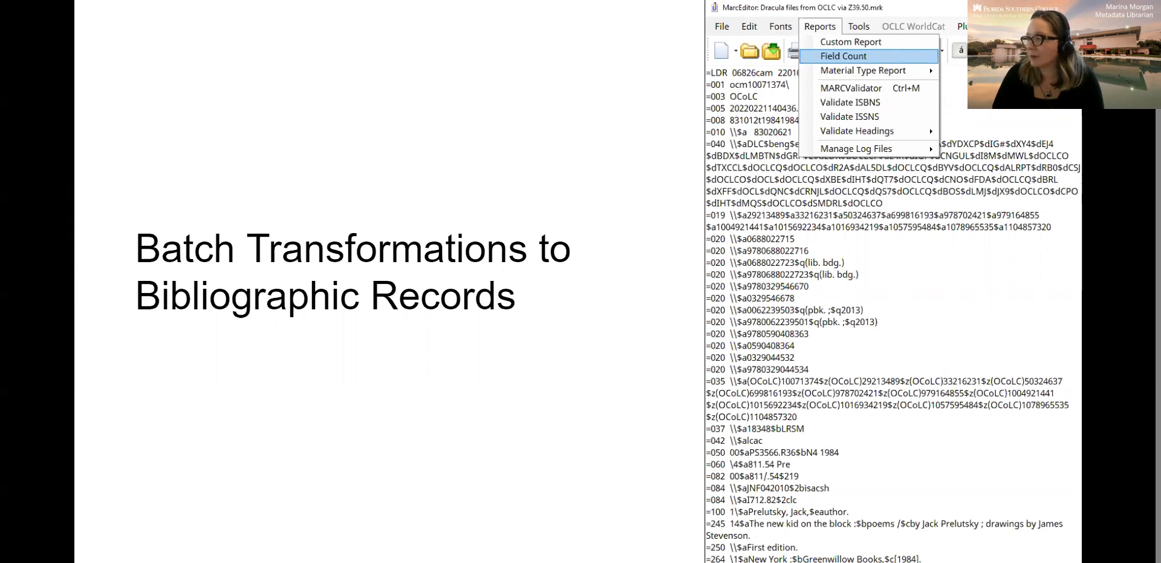
pyautogui.hotkey('alt', 'Tab')
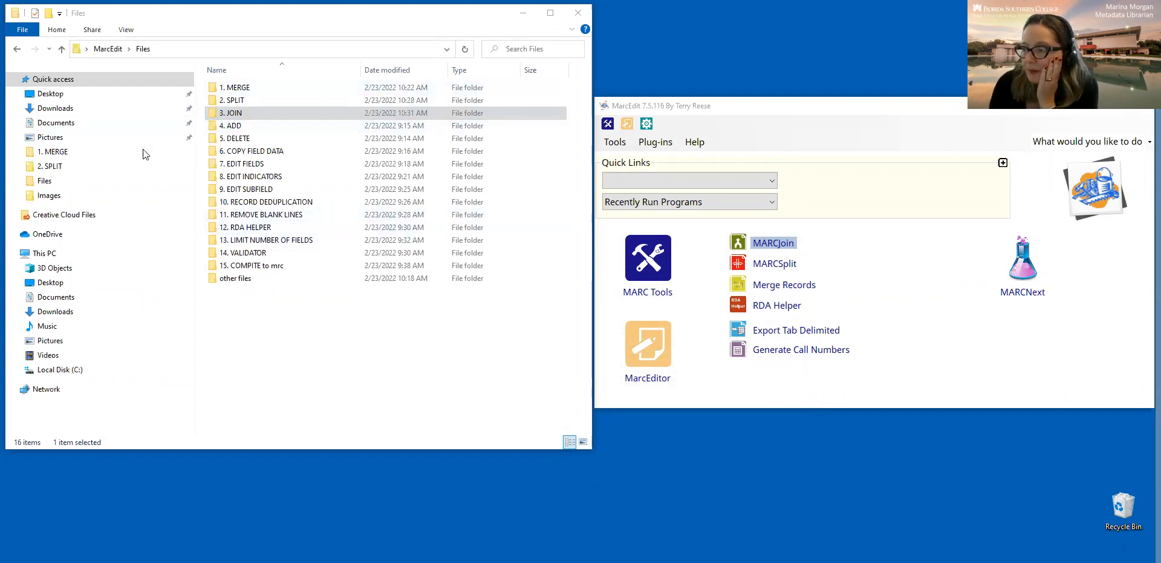
# Convert the ADD 690 field file in the 4. ADD folder with MarcBreaker and open the resulting record in MarcEditor
pyautogui.click(242, 124)
pyautogui.doubleClick(242, 125)
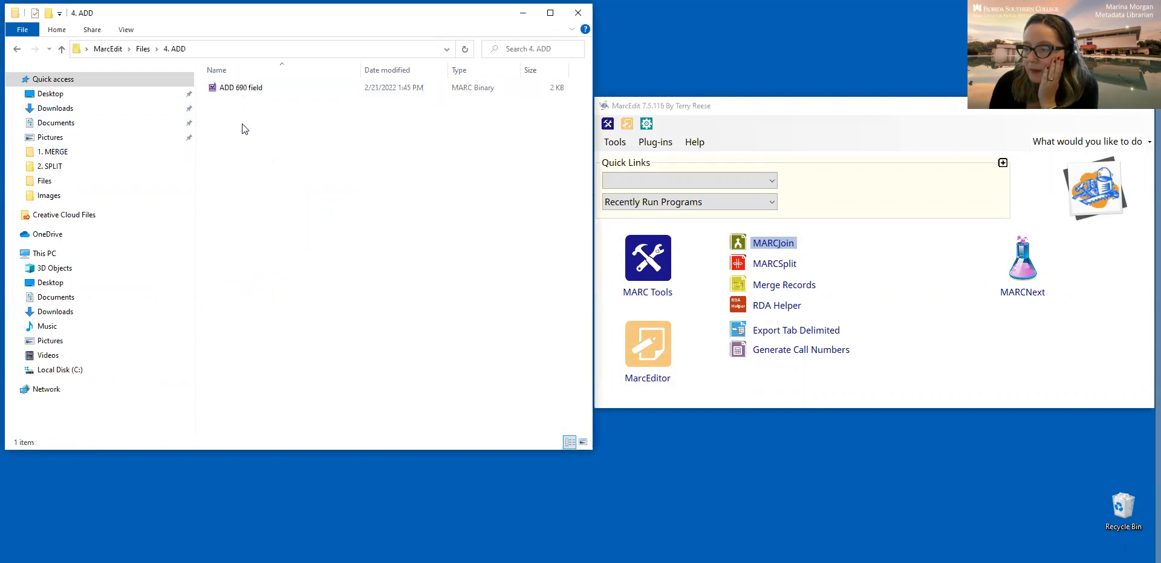
pyautogui.doubleClick(256, 89)
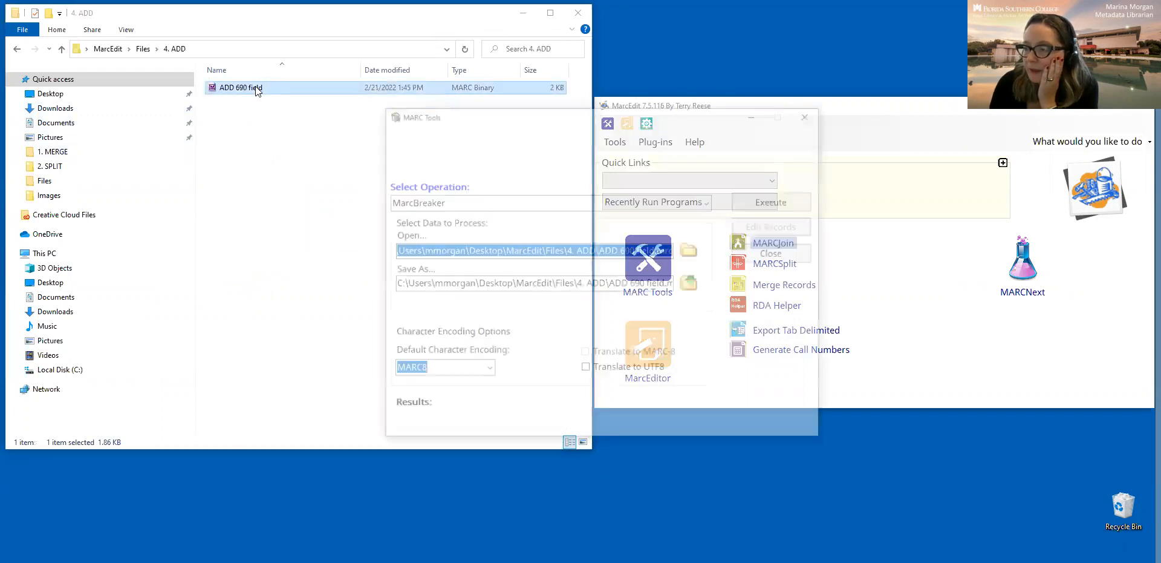
pyautogui.click(761, 207)
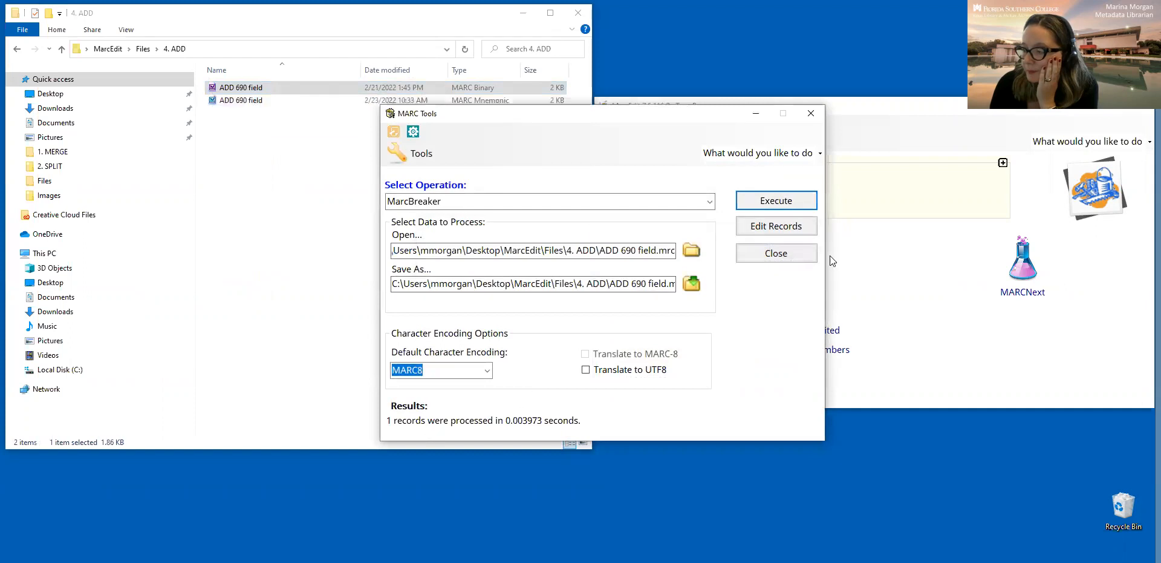
pyautogui.click(784, 230)
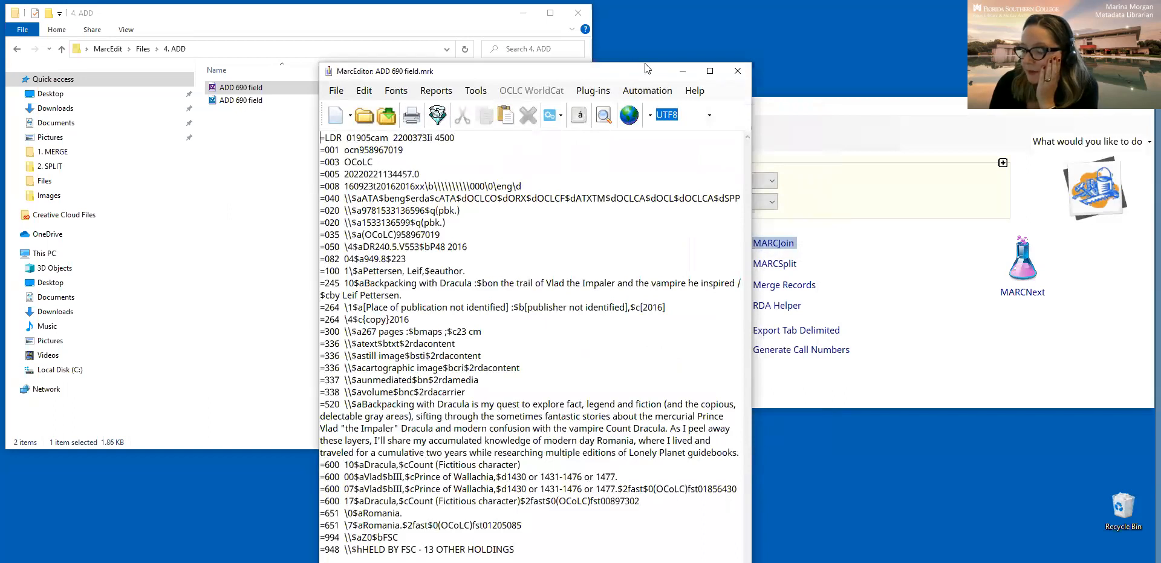
pyautogui.moveTo(646, 67); pyautogui.dragTo(745, 2)
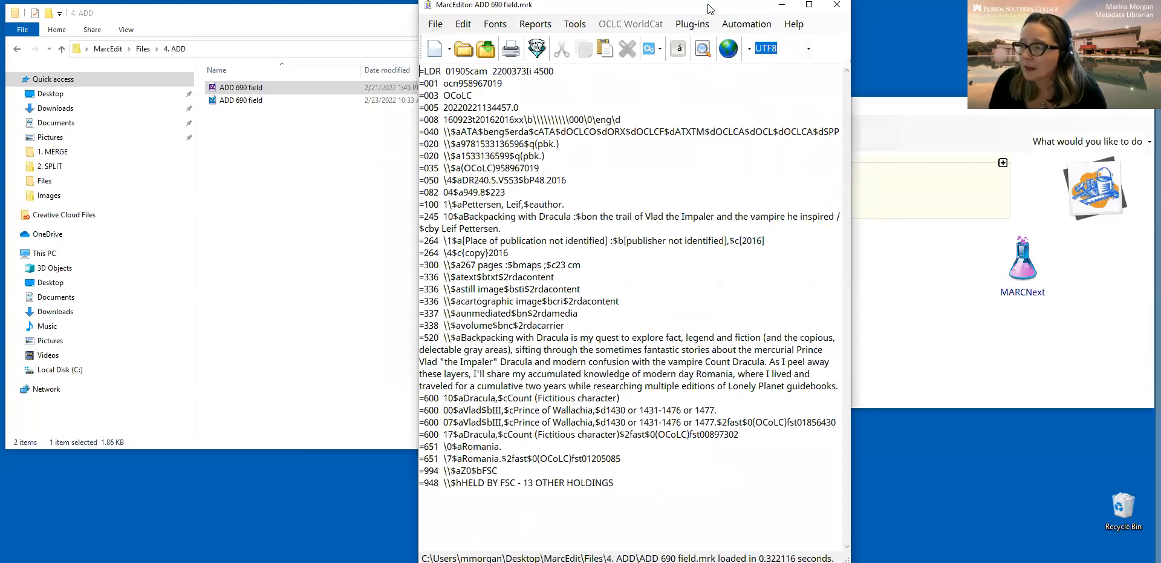
pyautogui.moveTo(711, 9); pyautogui.dragTo(712, 13)
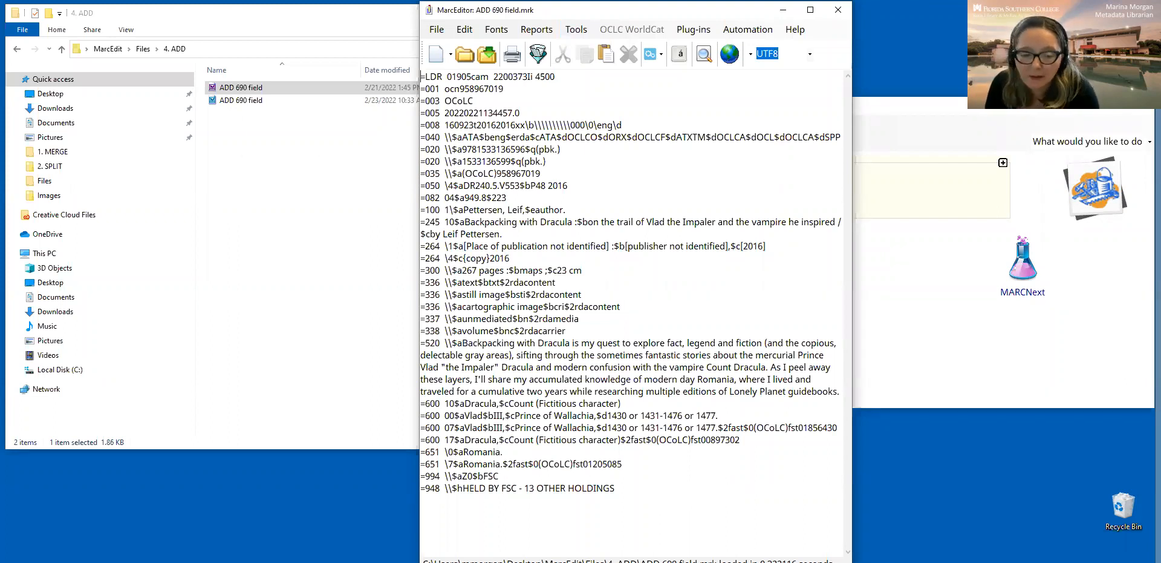
# Start the Add/Delete Field utility and enter field 690 with the field data "Transylvania Junior Journey Collection."
pyautogui.click(580, 29)
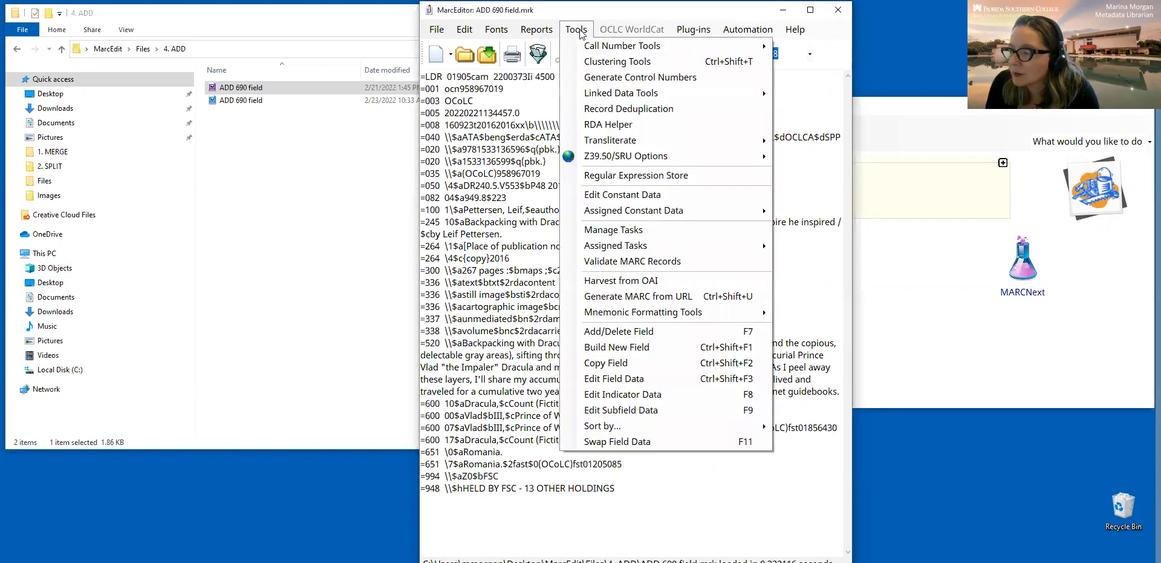
pyautogui.click(614, 334)
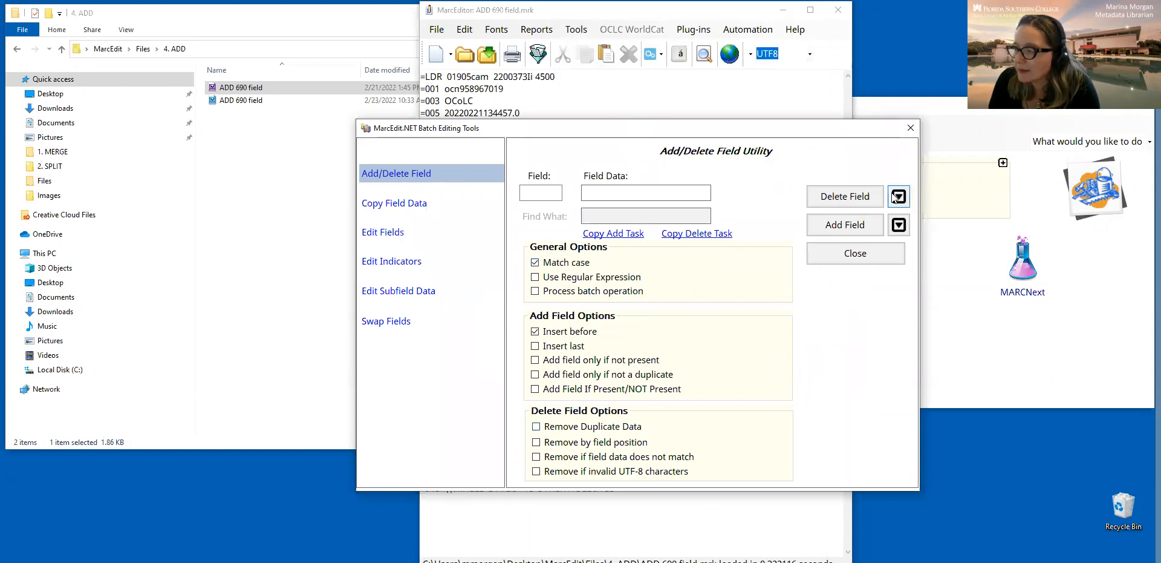
pyautogui.click(547, 193)
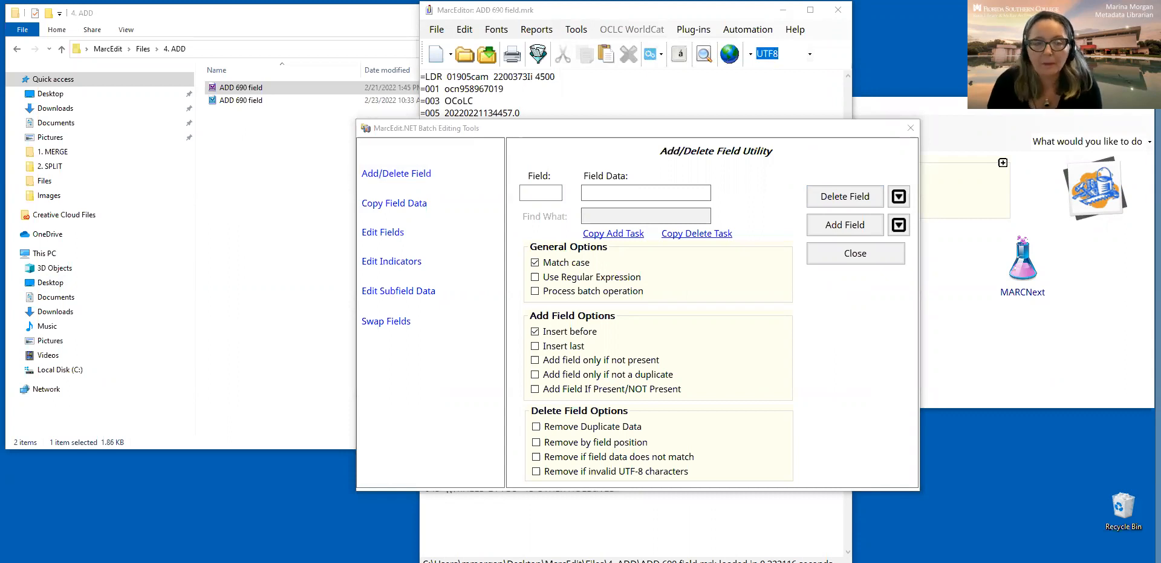
pyautogui.click(551, 193)
pyautogui.write('690')
pyautogui.click(635, 193)
pyautogui.hotkey('ctrl', 'v')
pyautogui.press('Home')
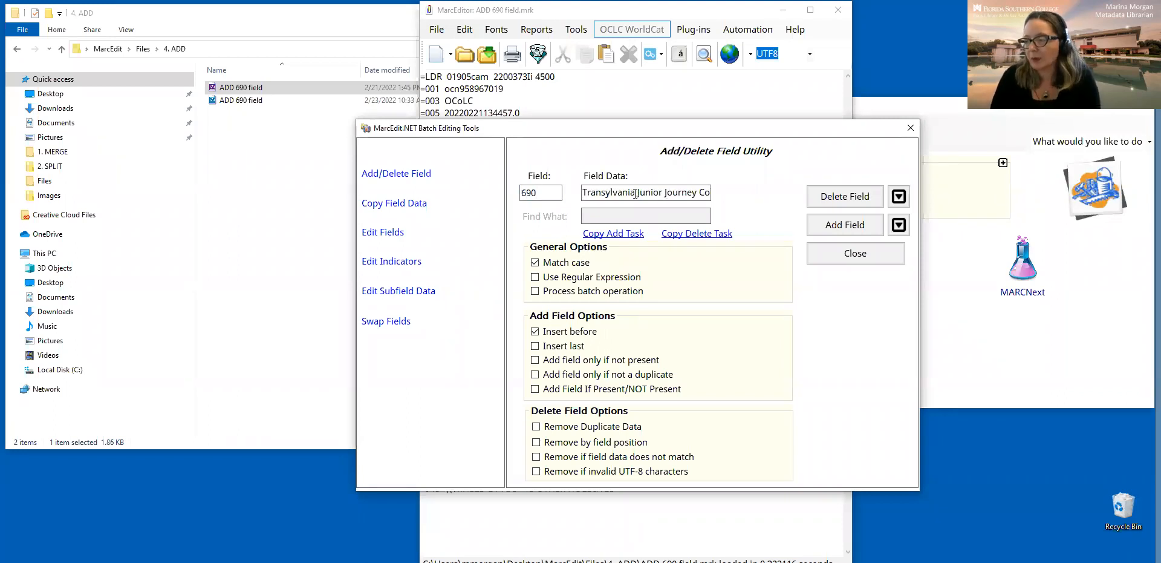
pyautogui.press('End')
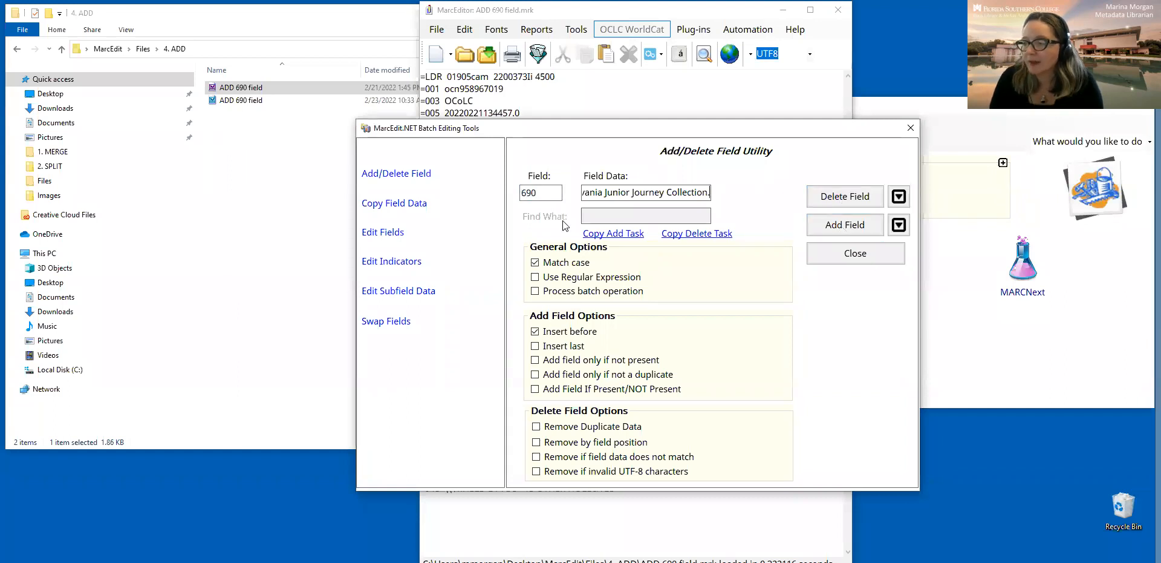
pyautogui.press('Home')
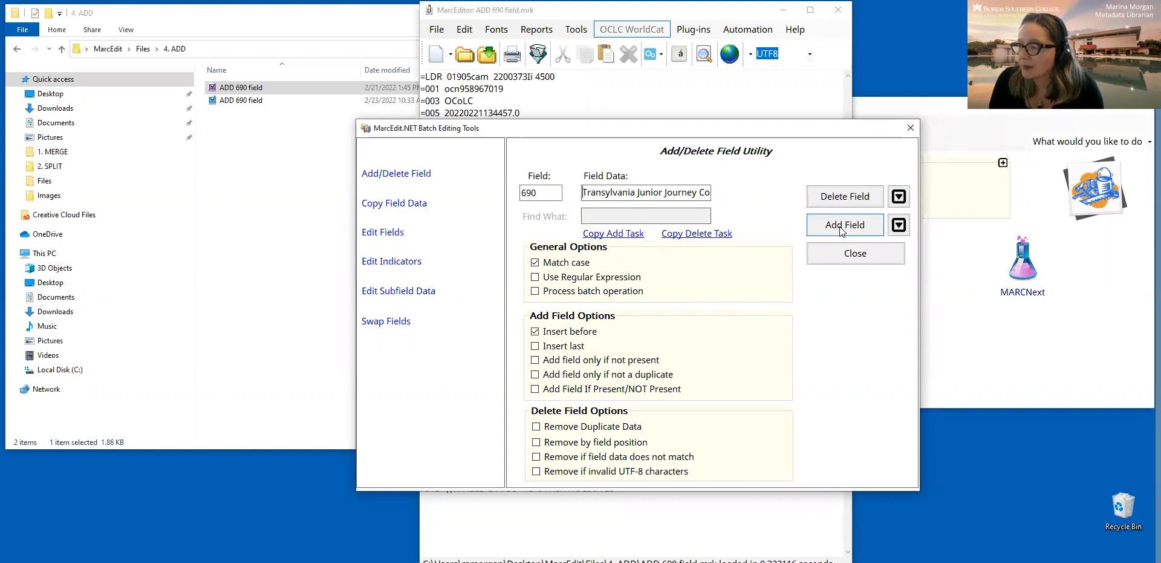
# Add the 690 field with the option to add it only if not present, and dismiss the completion message
pyautogui.click(541, 345)
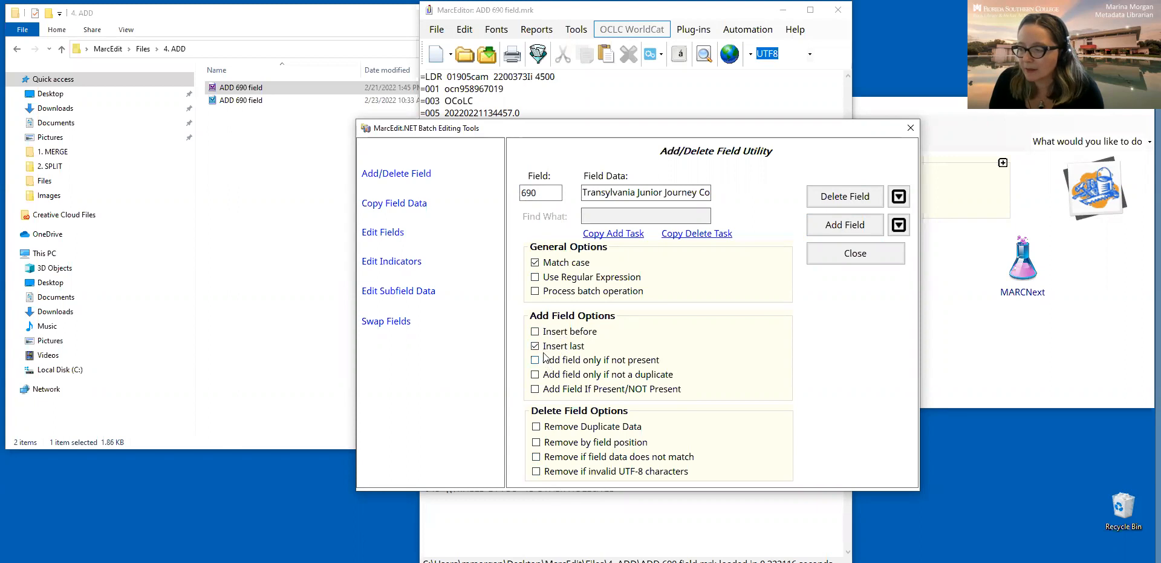
pyautogui.click(535, 332)
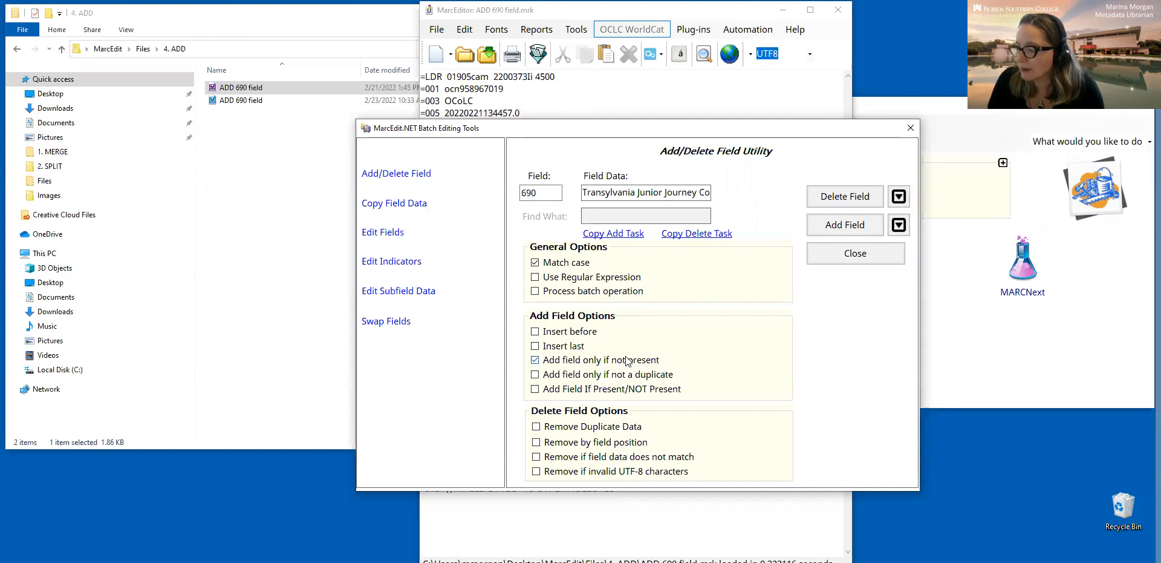
pyautogui.click(831, 225)
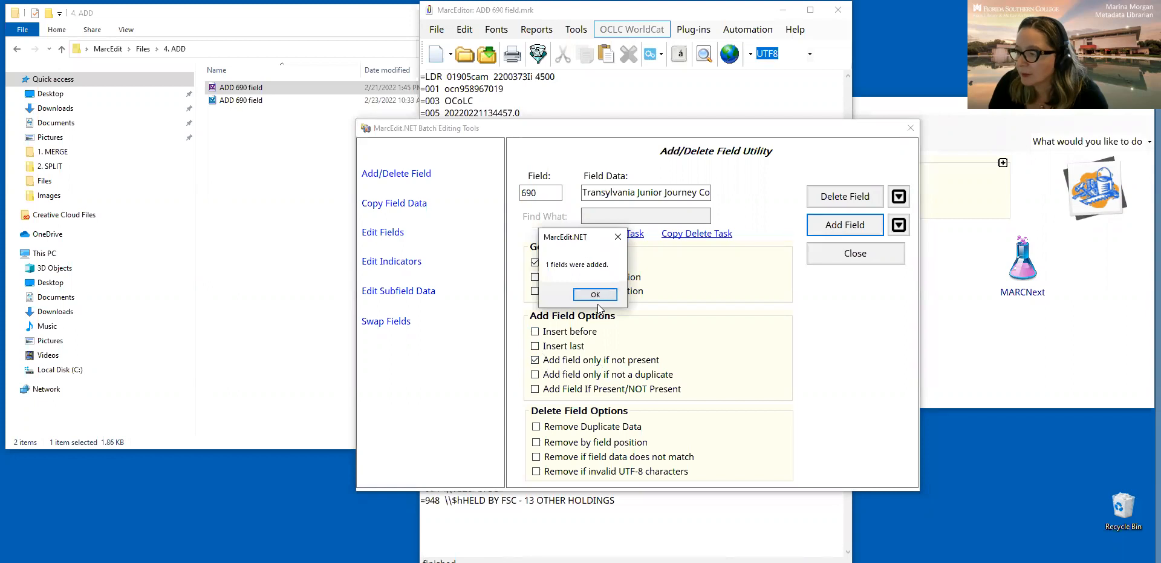
pyautogui.click(596, 295)
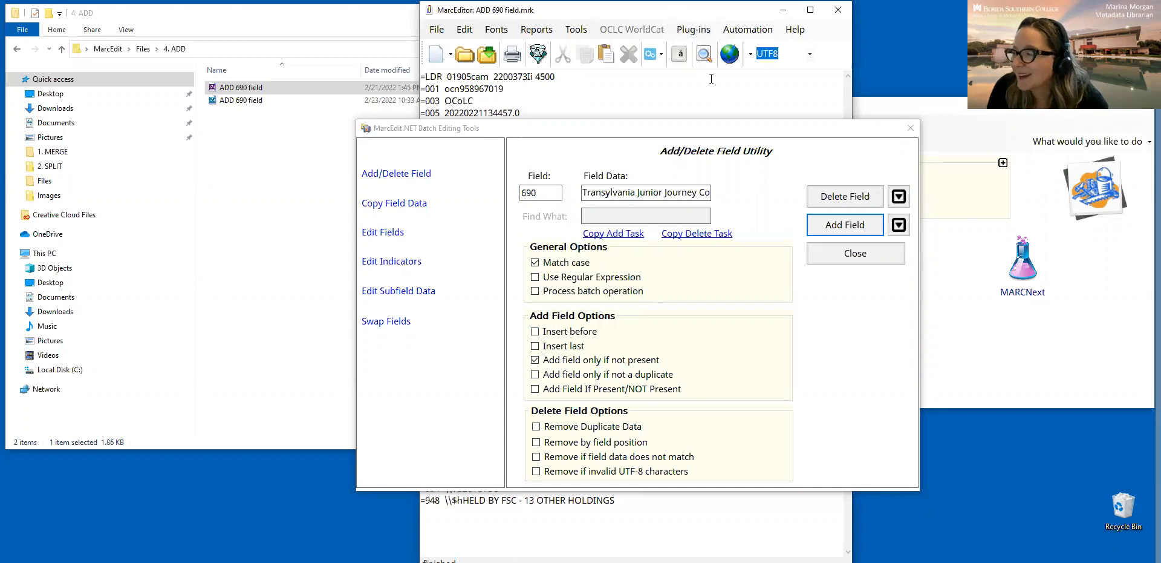
# Close the Add/Delete Field utility, inspect the added 690 line in the record, and remove it with Special Undo
pyautogui.click(847, 258)
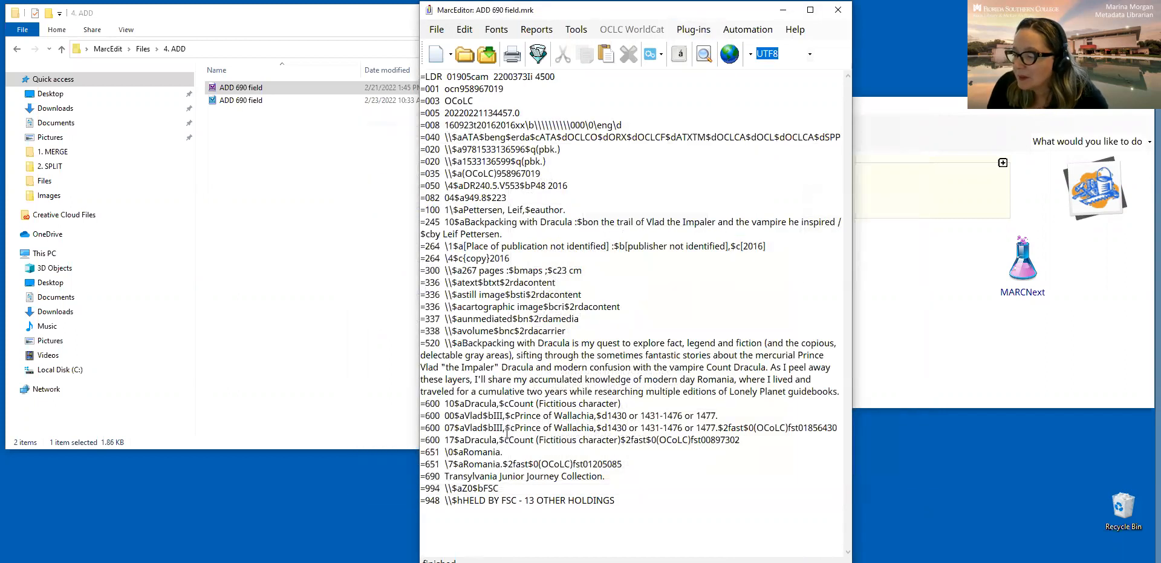
pyautogui.moveTo(606, 478); pyautogui.dragTo(398, 475)
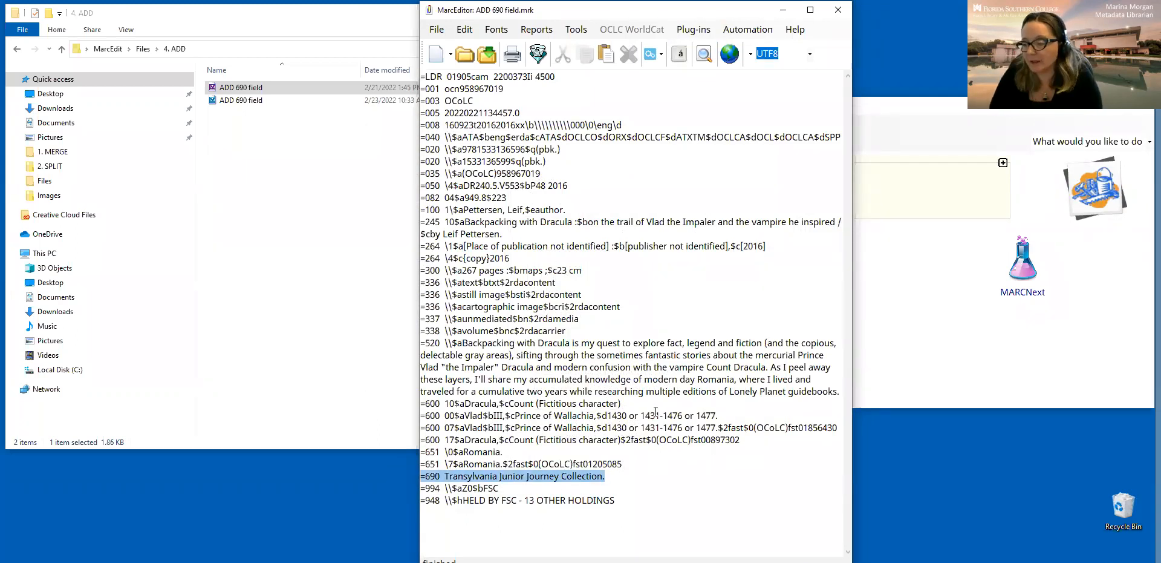
pyautogui.click(468, 476)
pyautogui.click(445, 475)
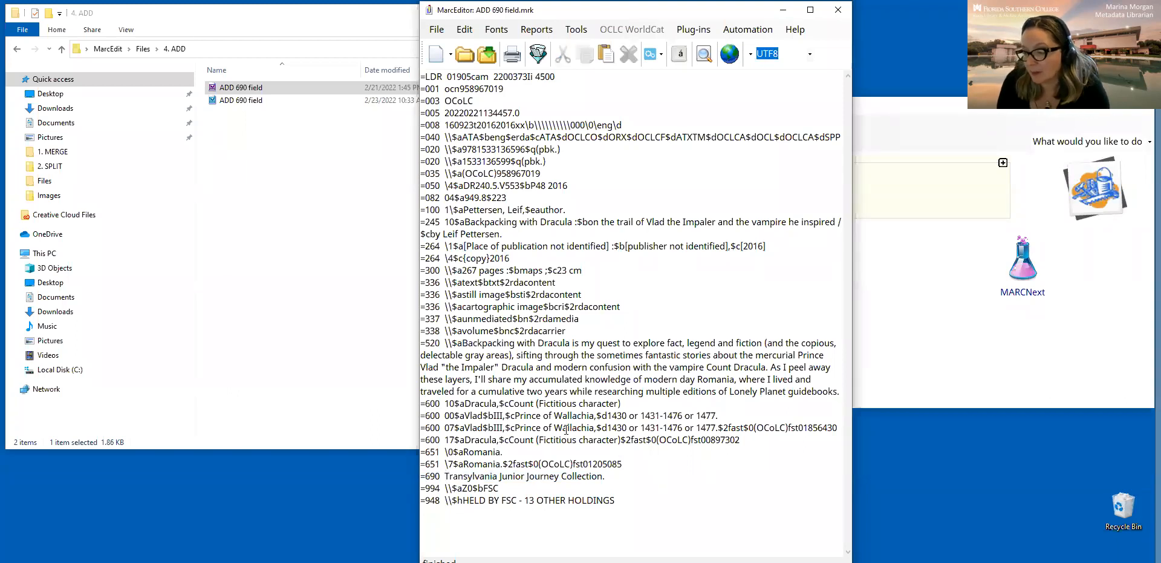
pyautogui.press('Right')
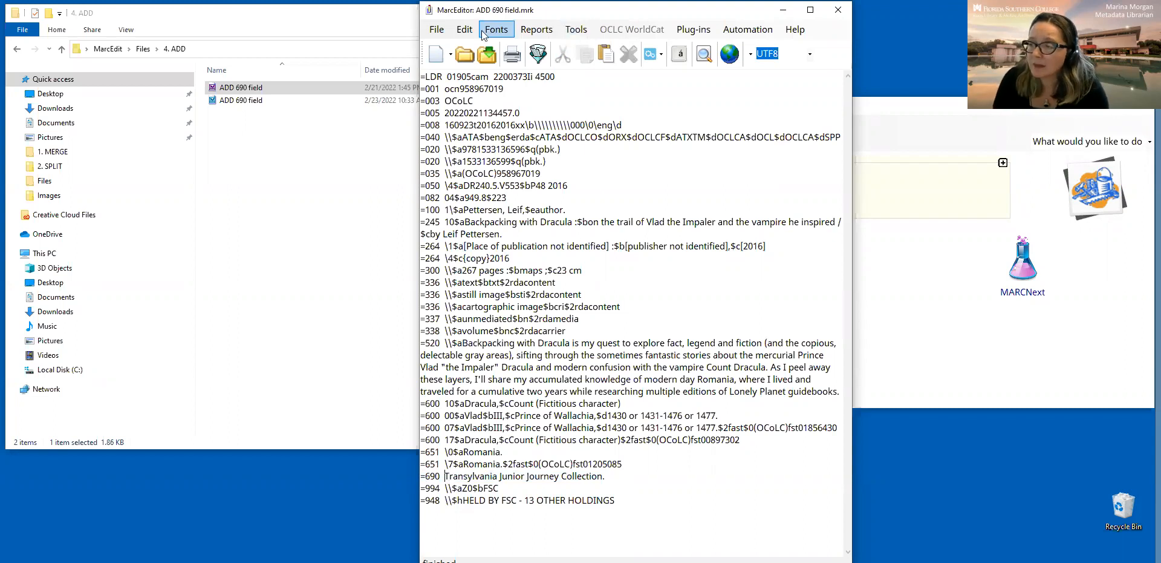
pyautogui.click(464, 29)
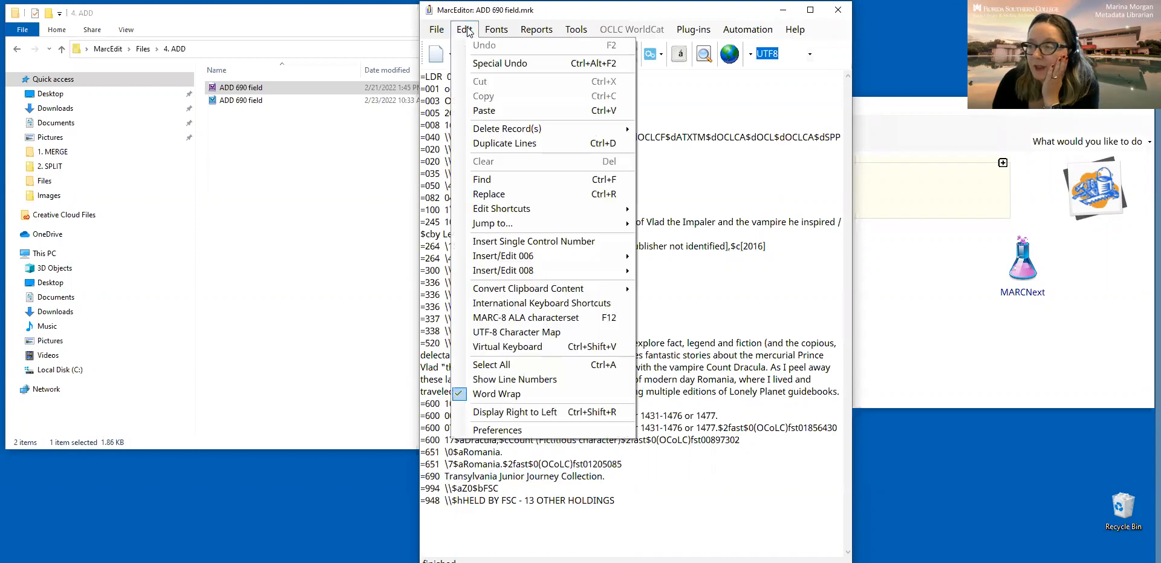
pyautogui.click(477, 65)
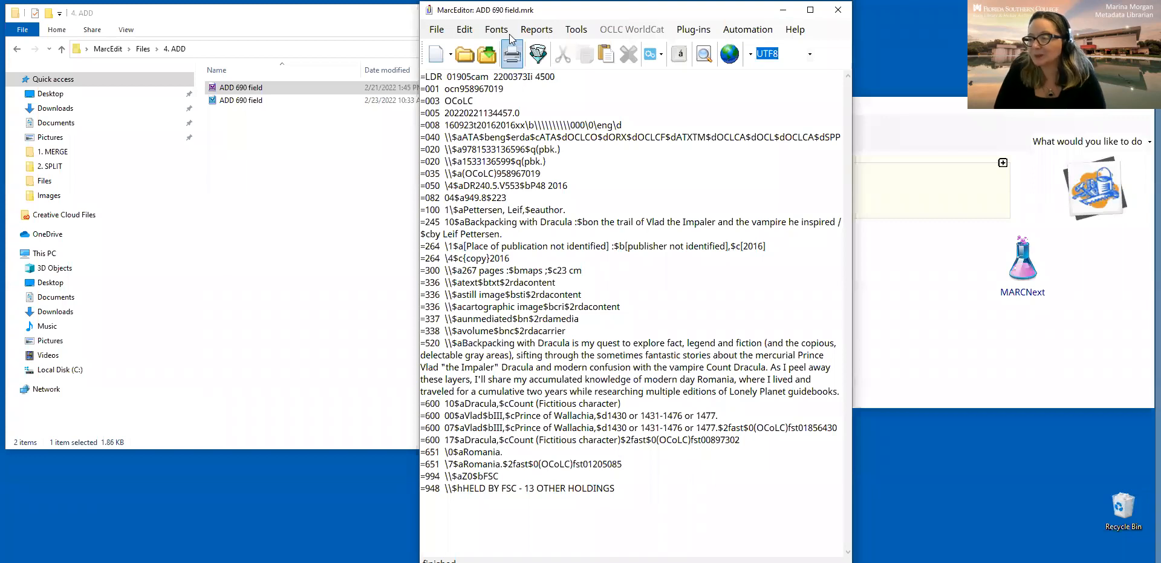
# Start the Add/Delete Field utility and enter field 690 with the field data "\\$aTransylvania Junior Journey Collection."
pyautogui.click(580, 31)
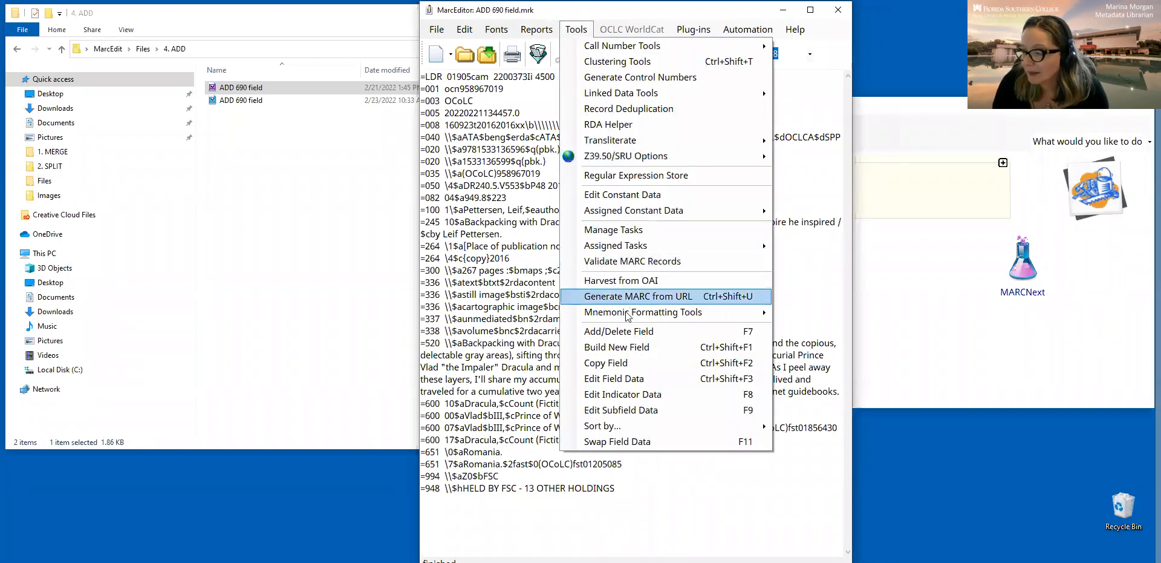
pyautogui.click(624, 329)
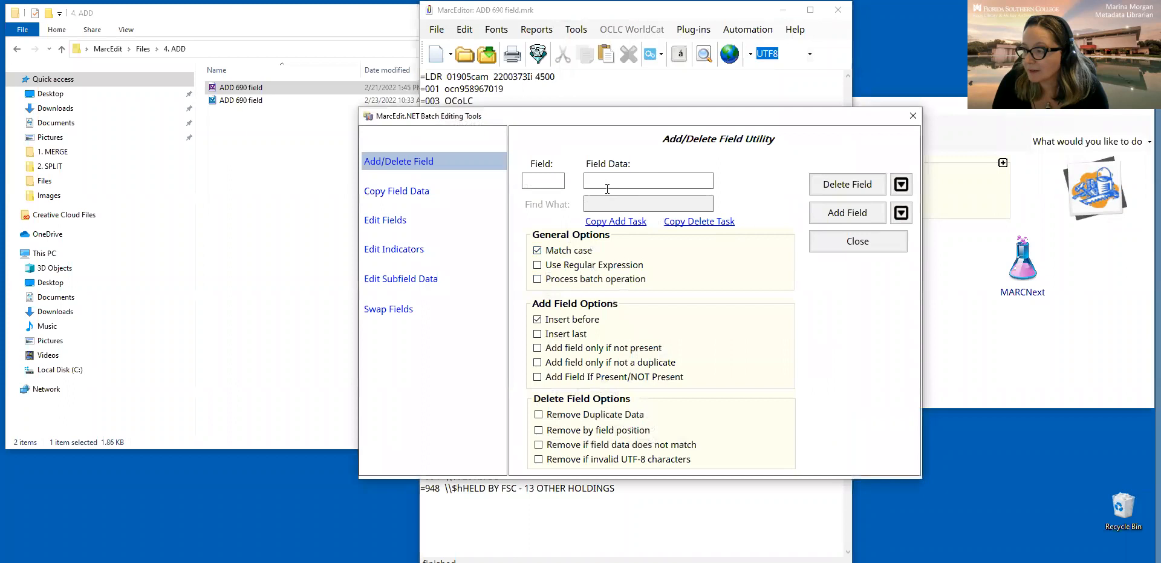
pyautogui.click(527, 181)
pyautogui.write('690')
pyautogui.click(627, 177)
pyautogui.hotkey('ctrl', 'v')
pyautogui.press('Home')
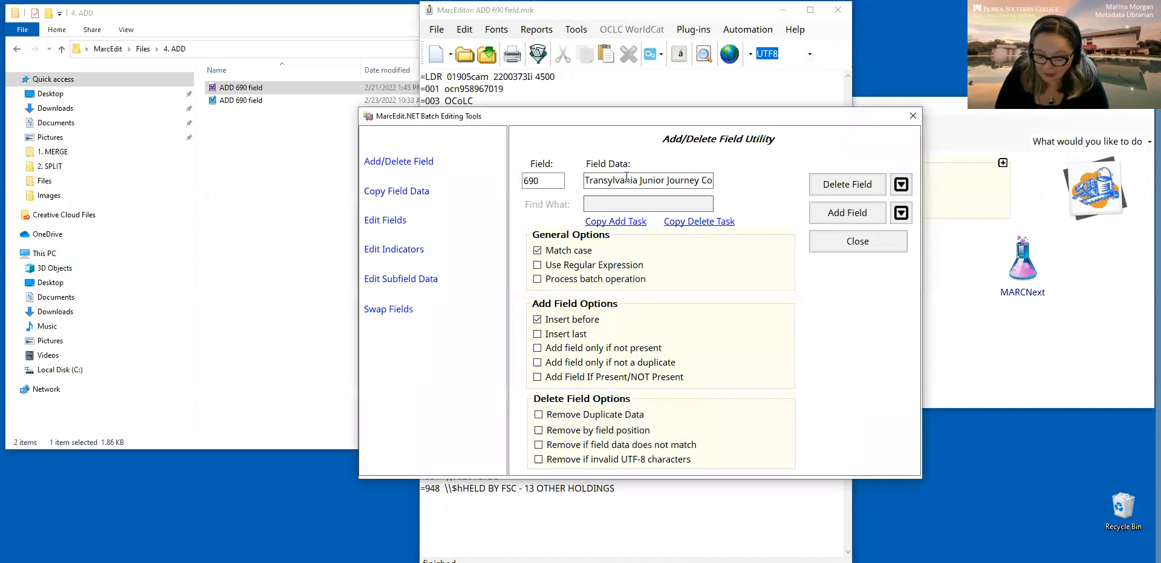
pyautogui.write('\\')
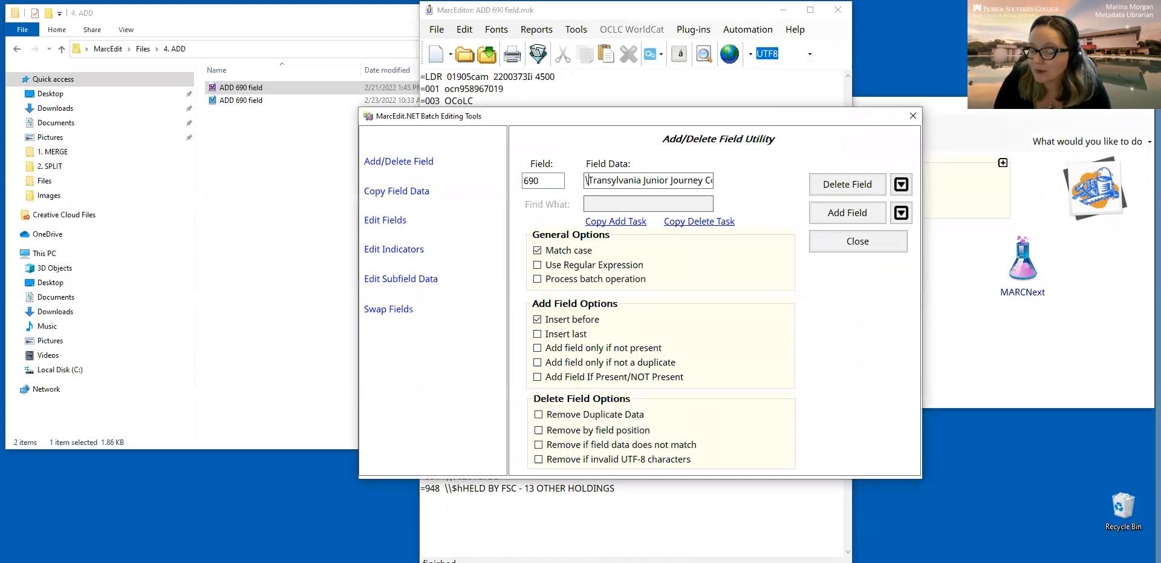
pyautogui.write('\\')
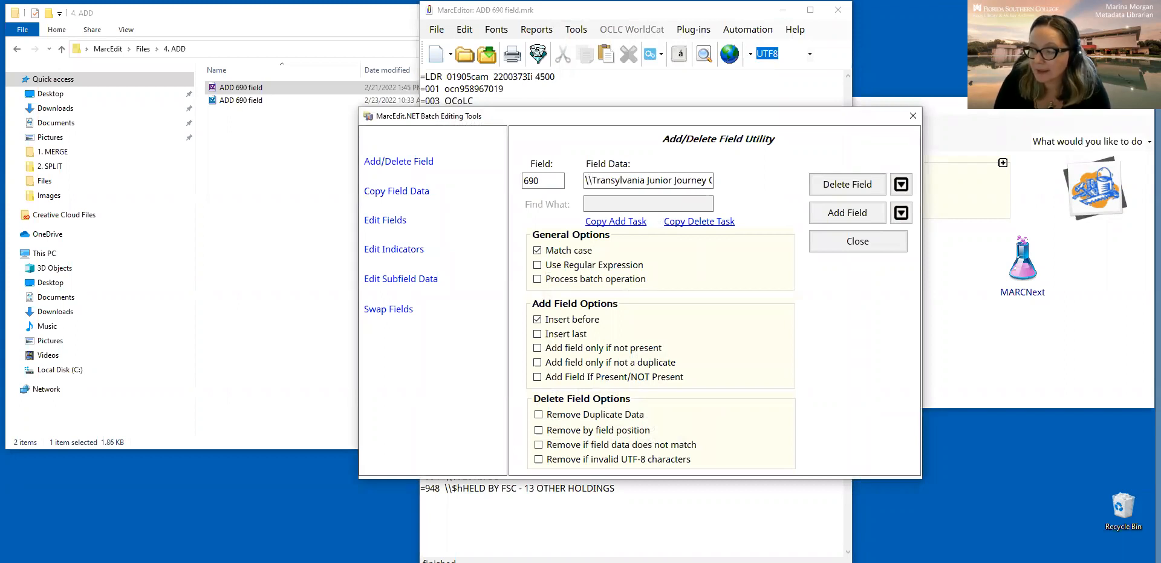
pyautogui.write('$')
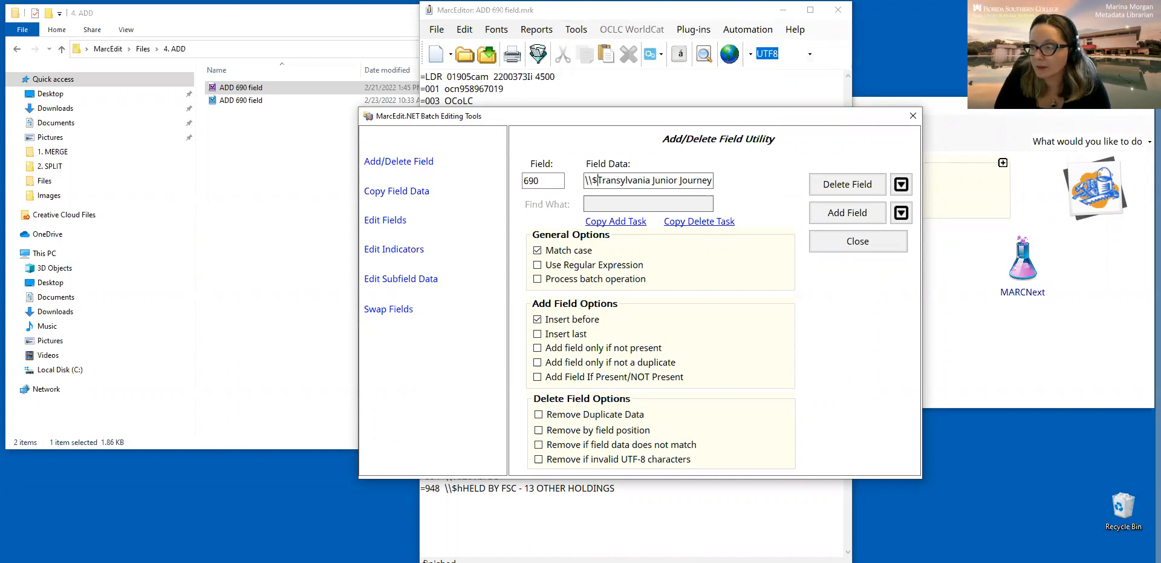
pyautogui.write('a')
pyautogui.click(712, 180)
pyautogui.press('Home')
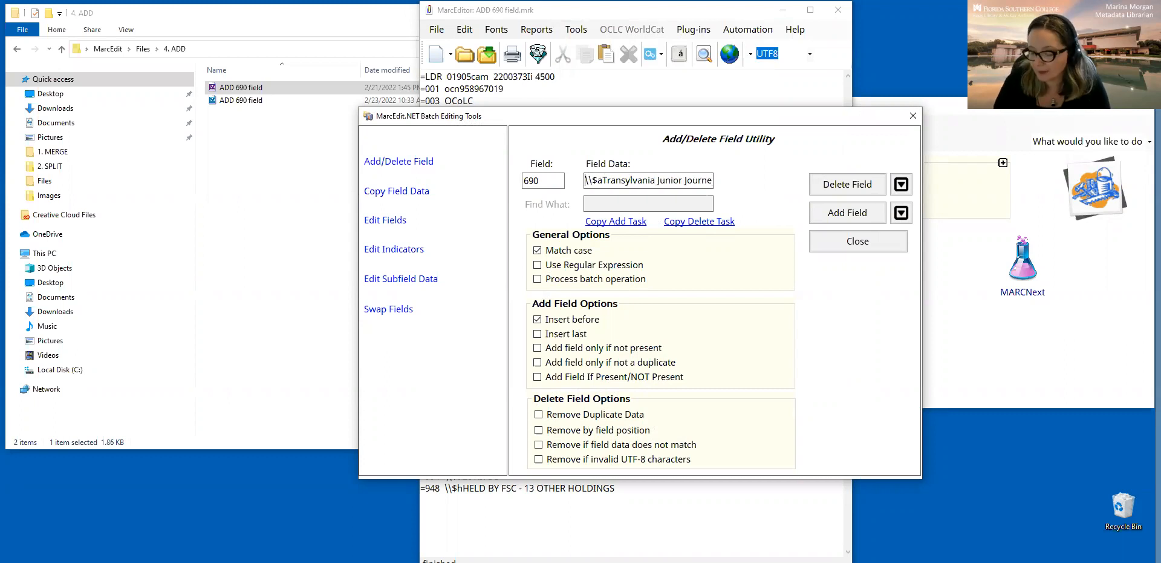
# Preview the results of adding the 690 field, and close the preview
pyautogui.click(901, 215)
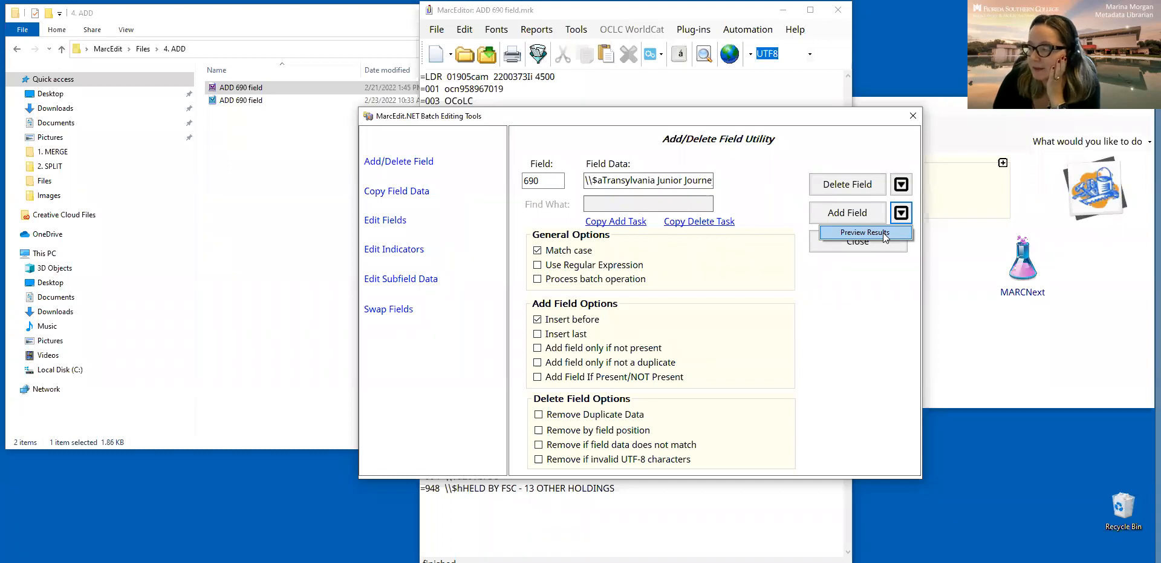
pyautogui.click(865, 232)
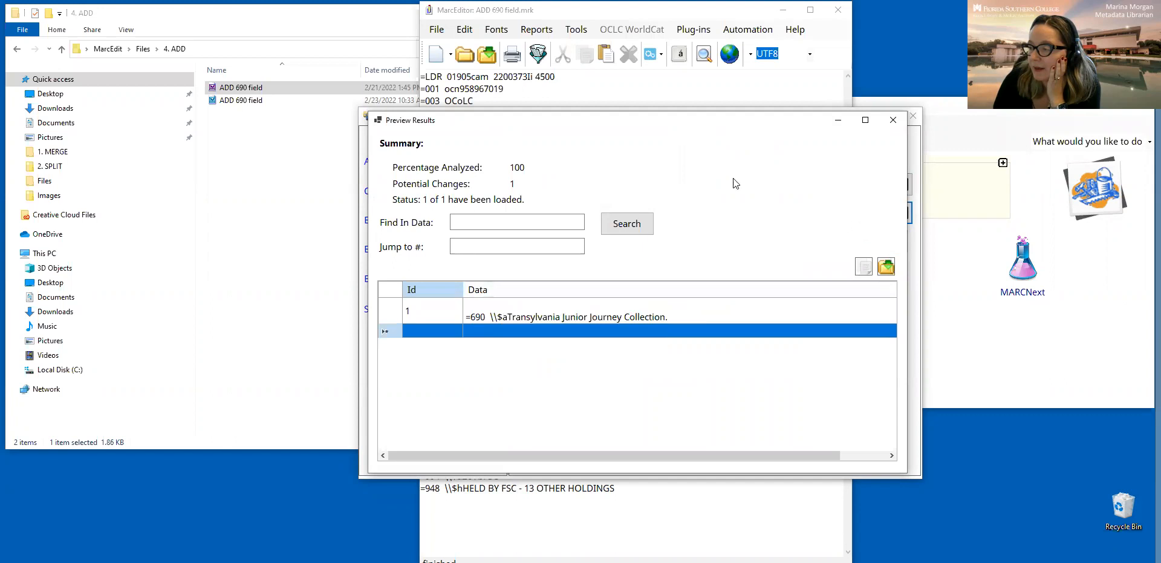
pyautogui.click(894, 119)
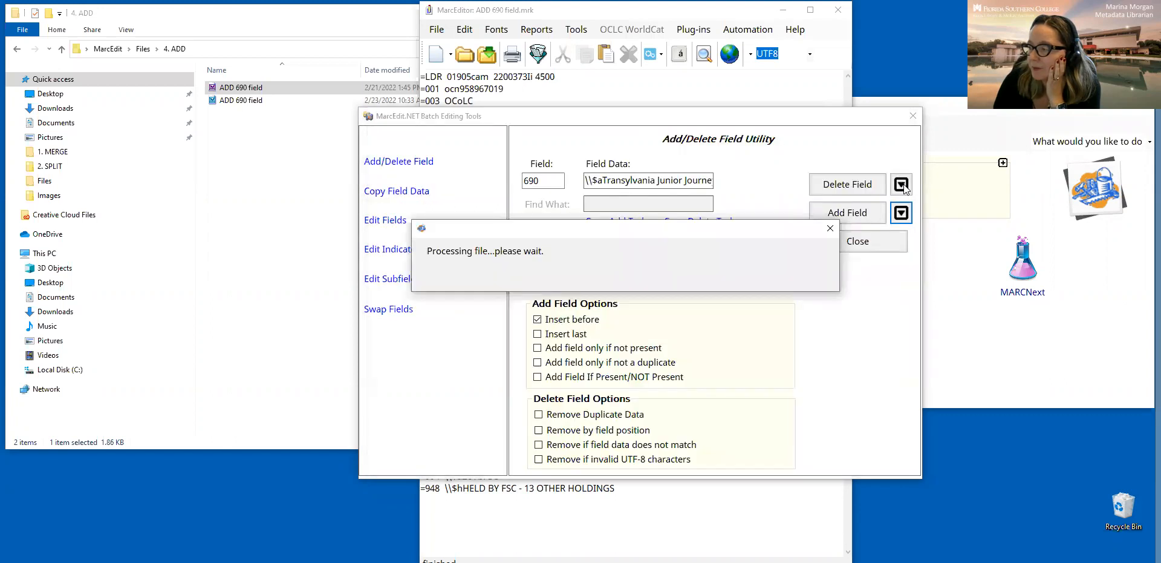
# Add the 690 field with the Insert before option, close the utility, and check the indicators and subfield a in the new line
pyautogui.click(830, 229)
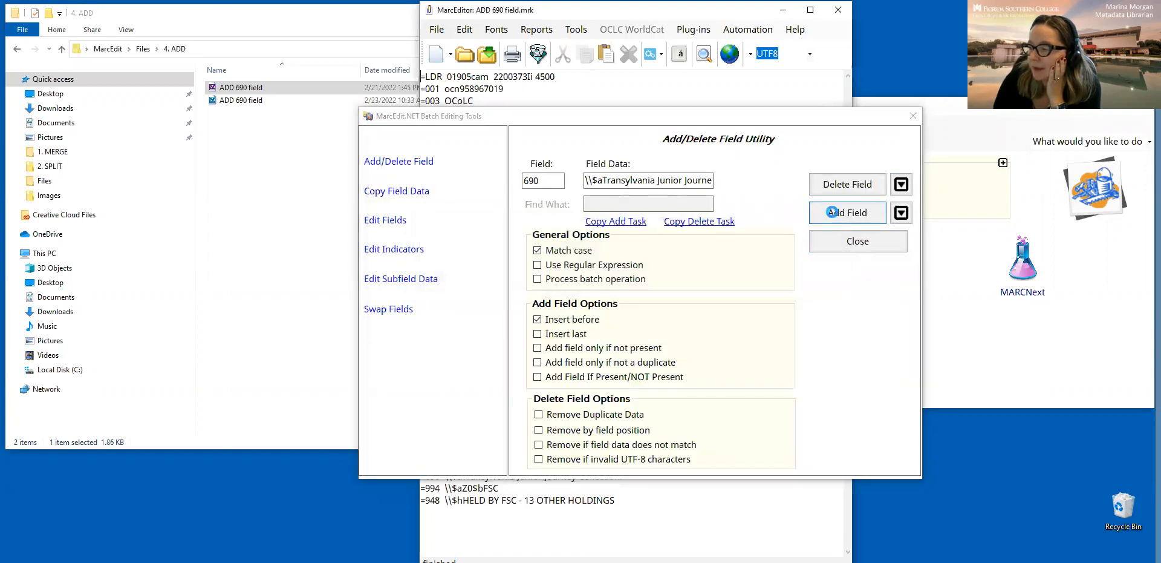
pyautogui.click(595, 294)
pyautogui.click(864, 242)
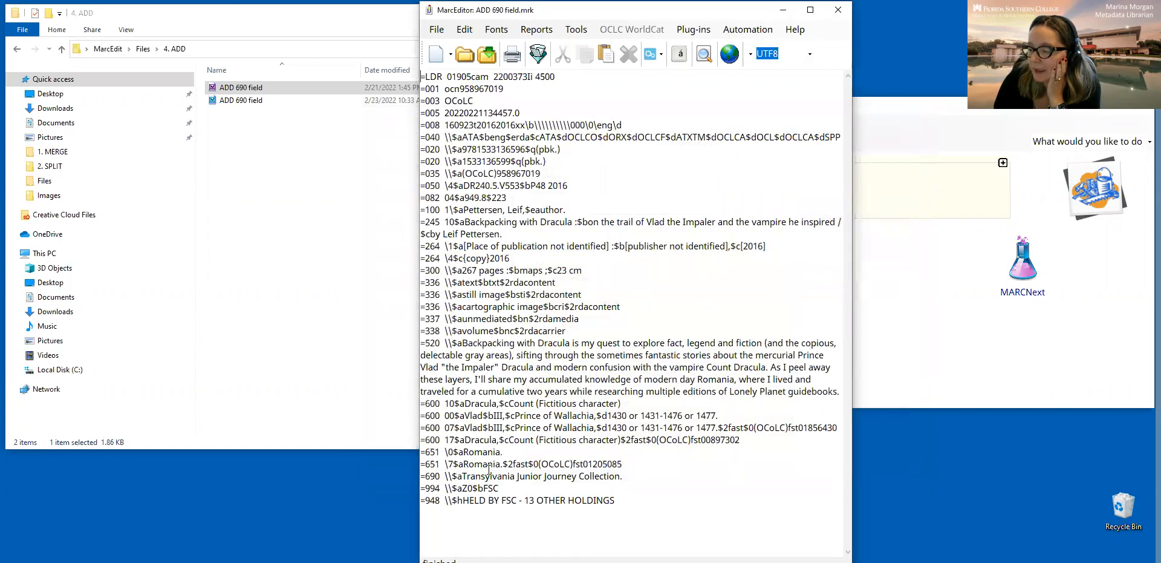
pyautogui.moveTo(628, 477); pyautogui.dragTo(424, 476)
pyautogui.click(445, 476)
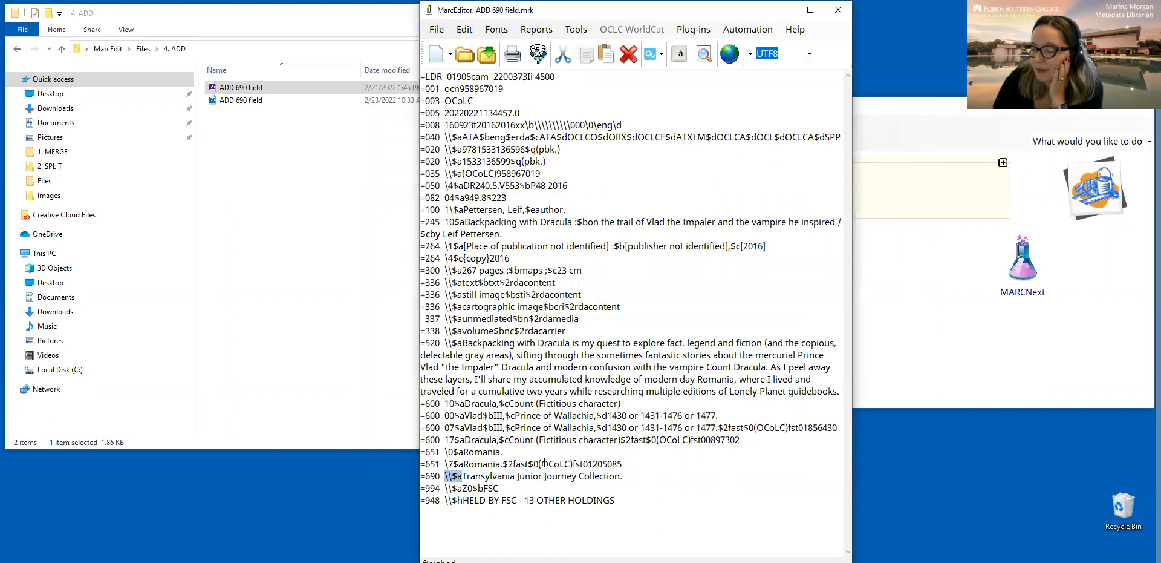
pyautogui.click(657, 477)
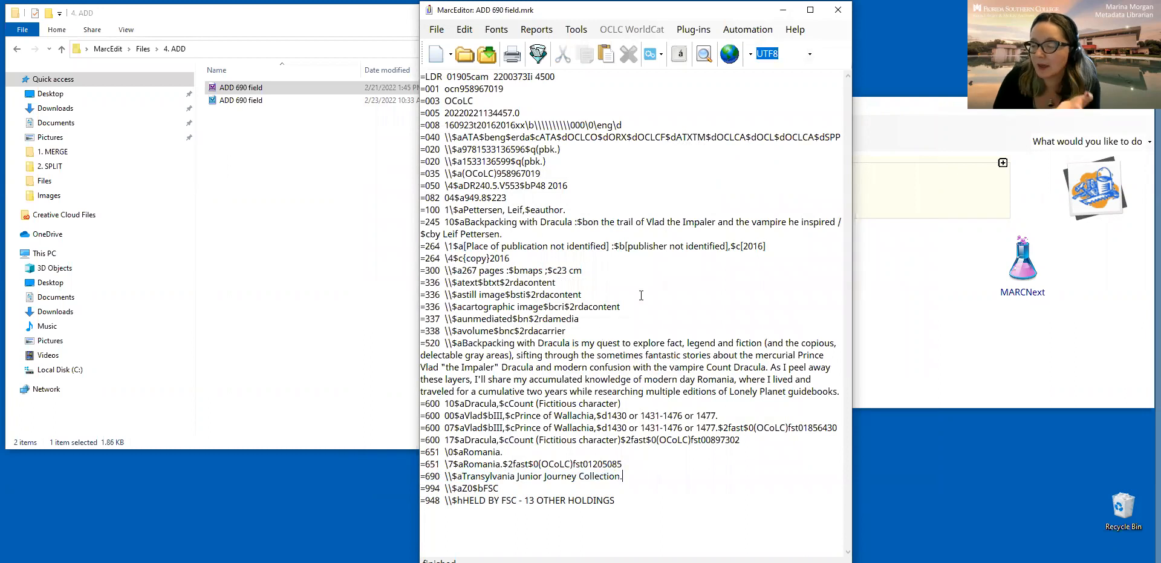
# Reopen the Add/Delete Field utility to view its blank form, and close it without making changes
pyautogui.click(576, 29)
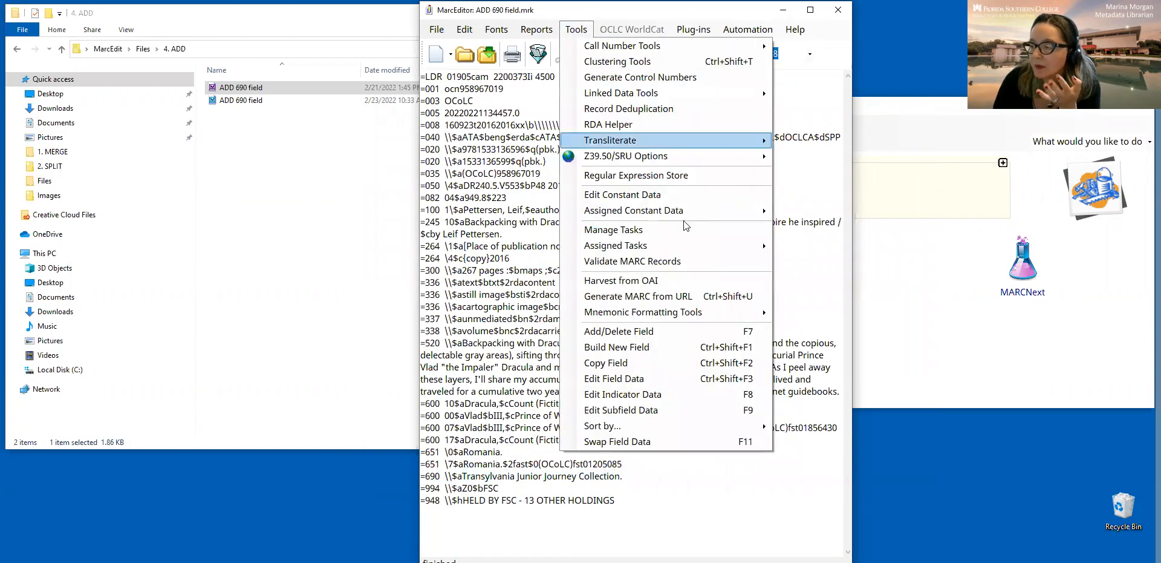
pyautogui.click(640, 338)
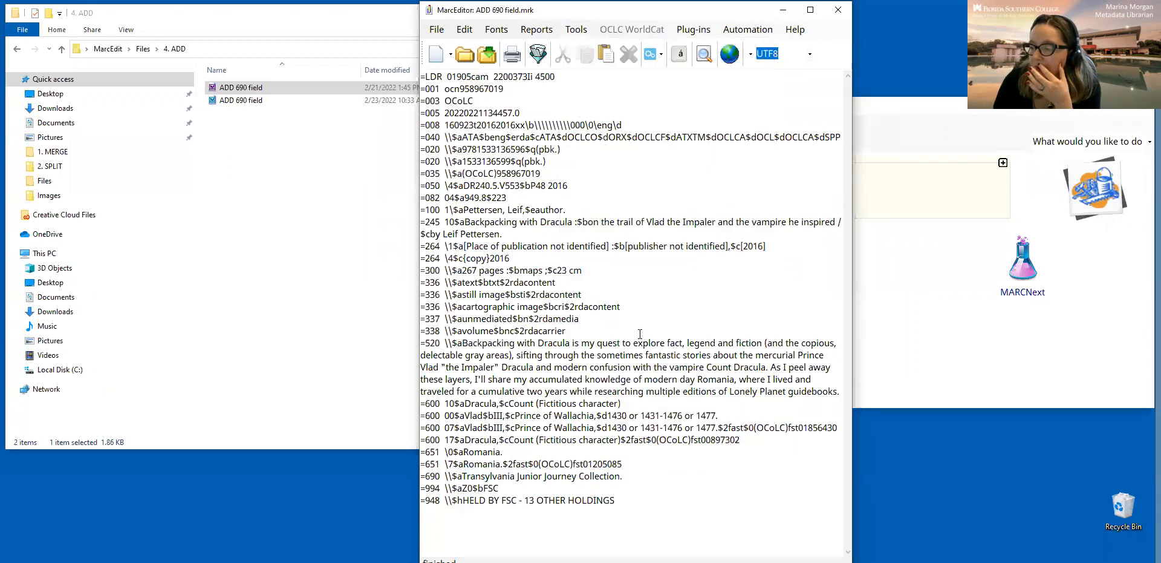
pyautogui.click(599, 179)
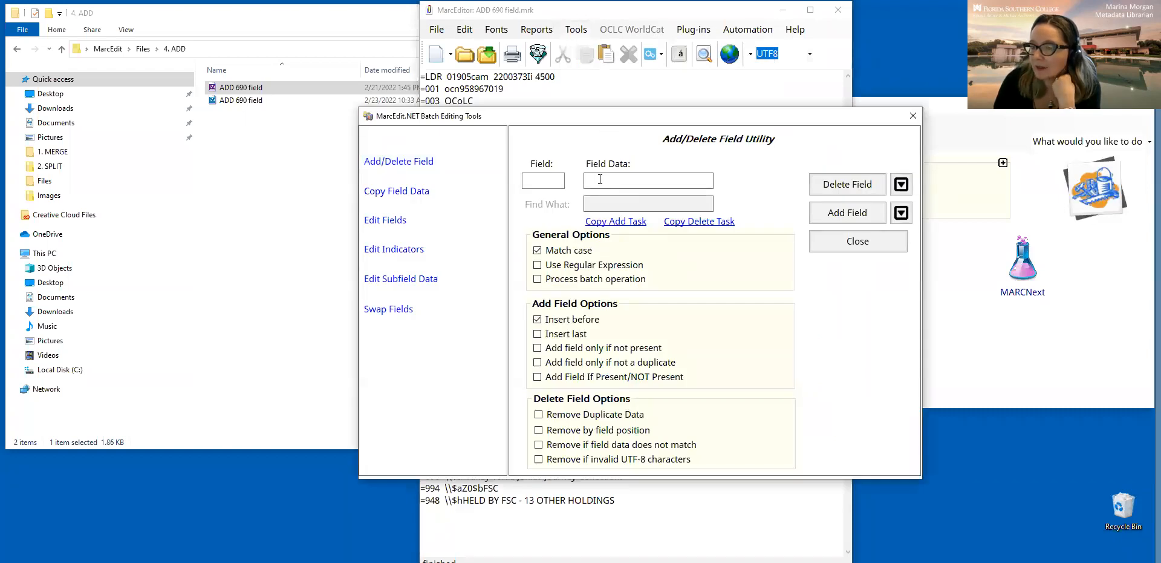
pyautogui.click(848, 242)
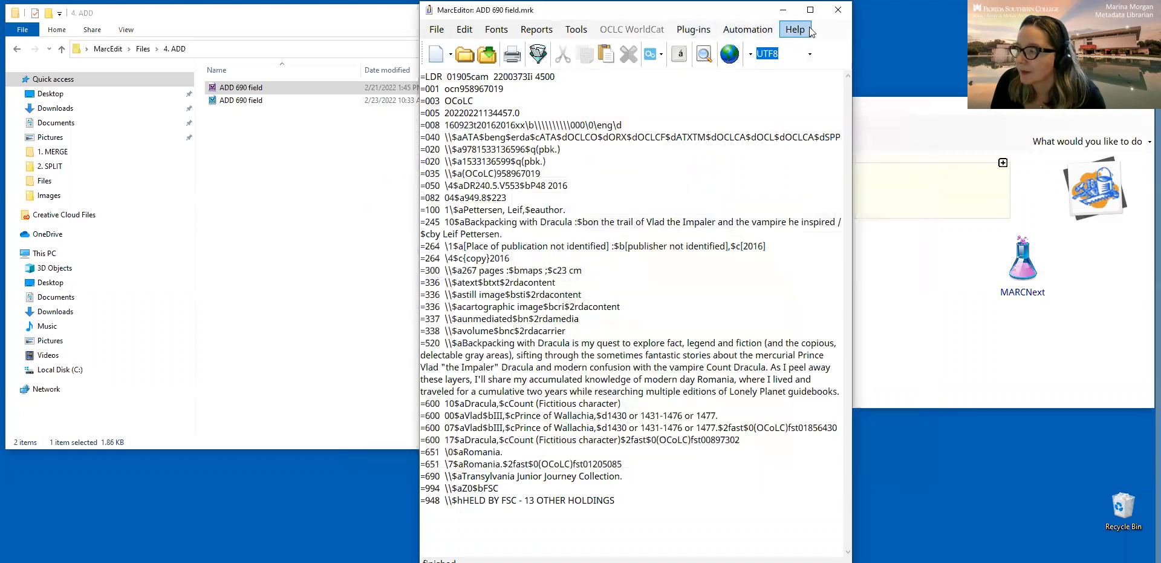
# Close the ADD 690 field record in MarcEditor and save the changes
pyautogui.click(838, 10)
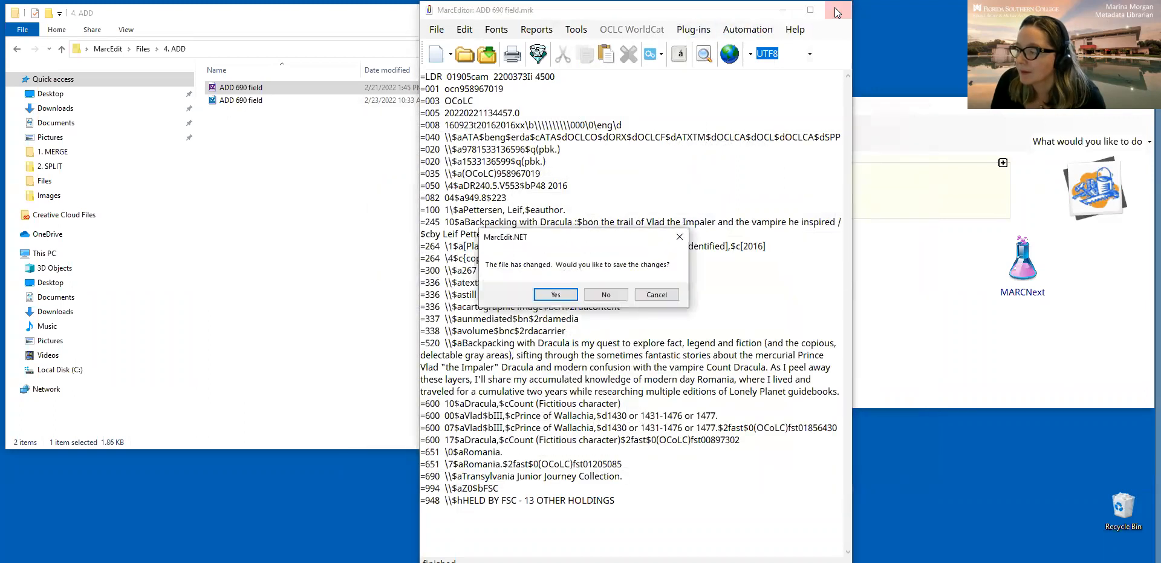
pyautogui.click(657, 294)
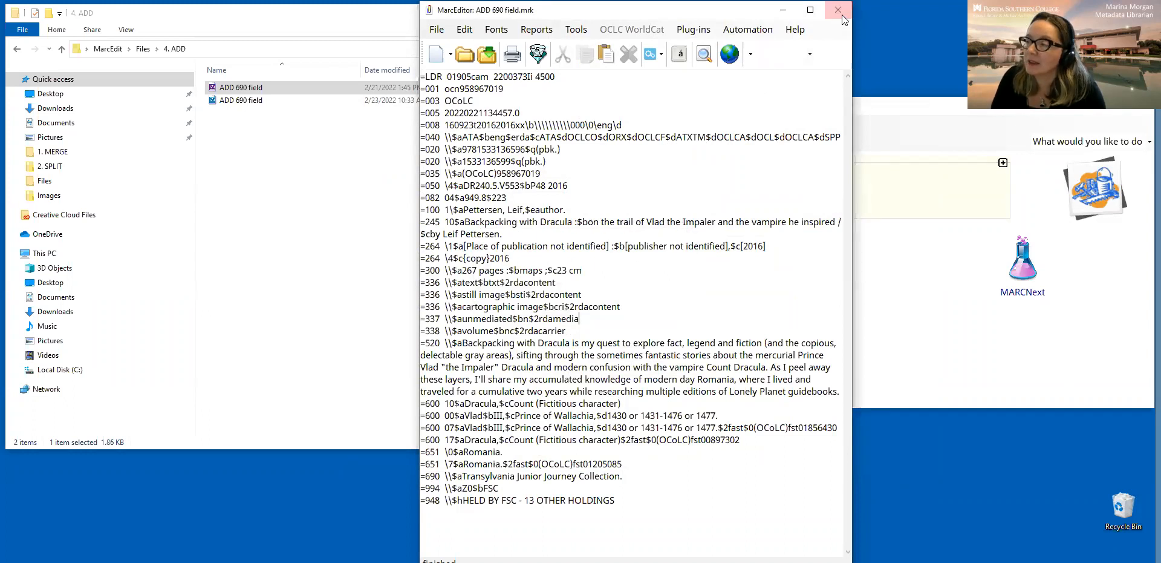
pyautogui.click(840, 11)
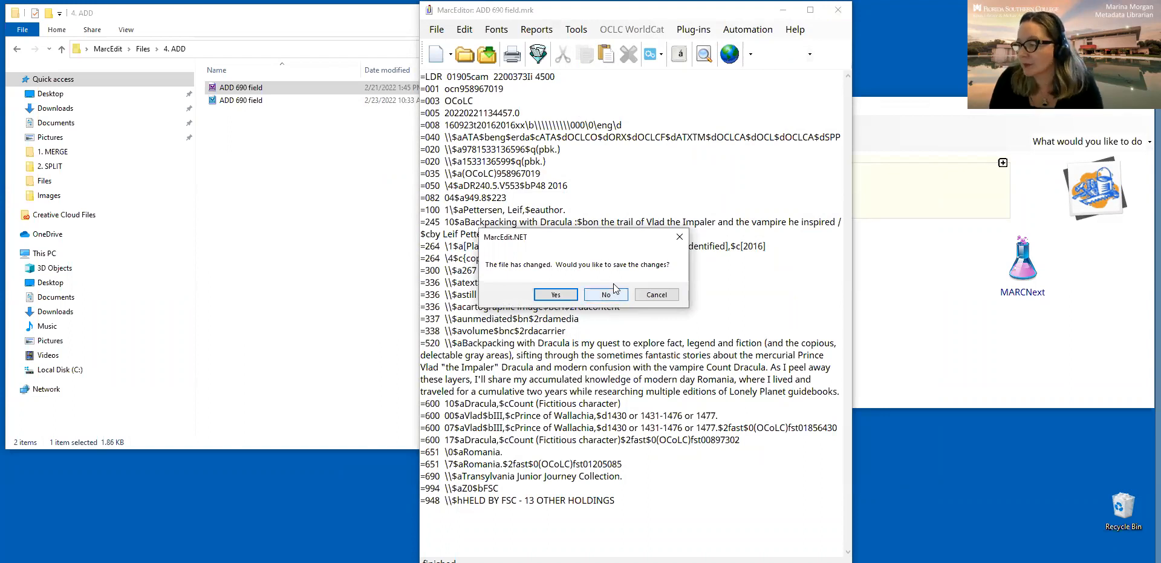
pyautogui.click(560, 294)
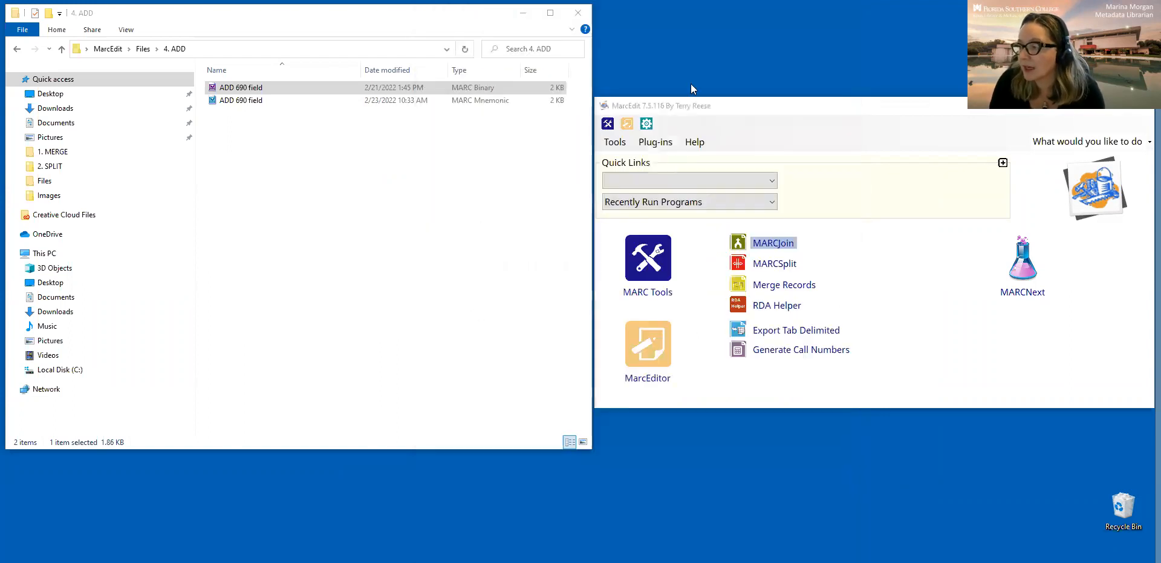
# Go back to the Files folder and open the 5. DELETE folder
pyautogui.click(366, 203)
pyautogui.click(144, 49)
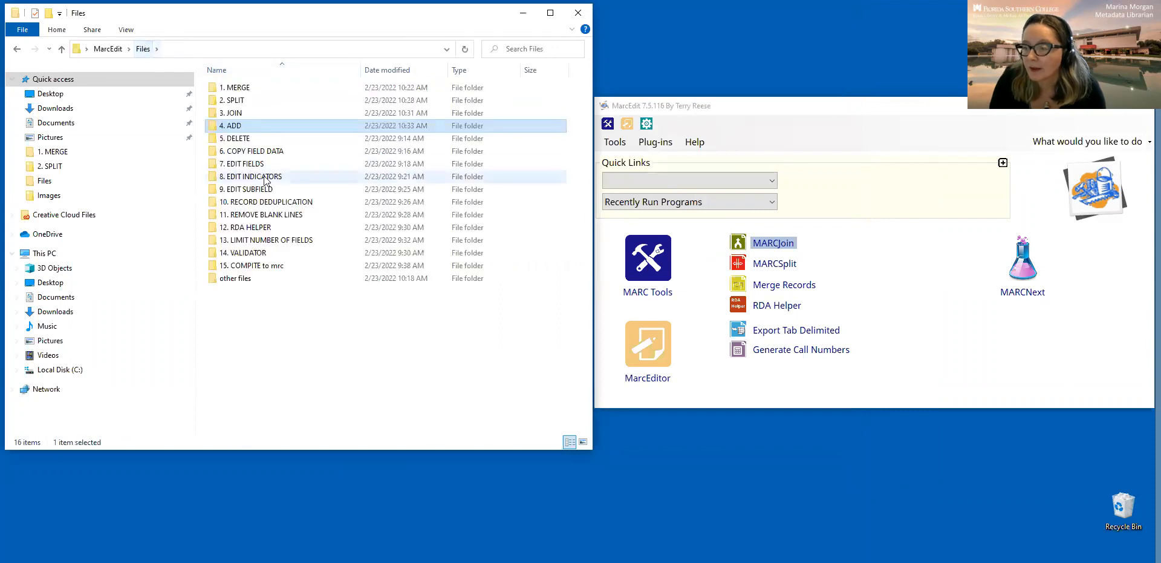
pyautogui.doubleClick(256, 138)
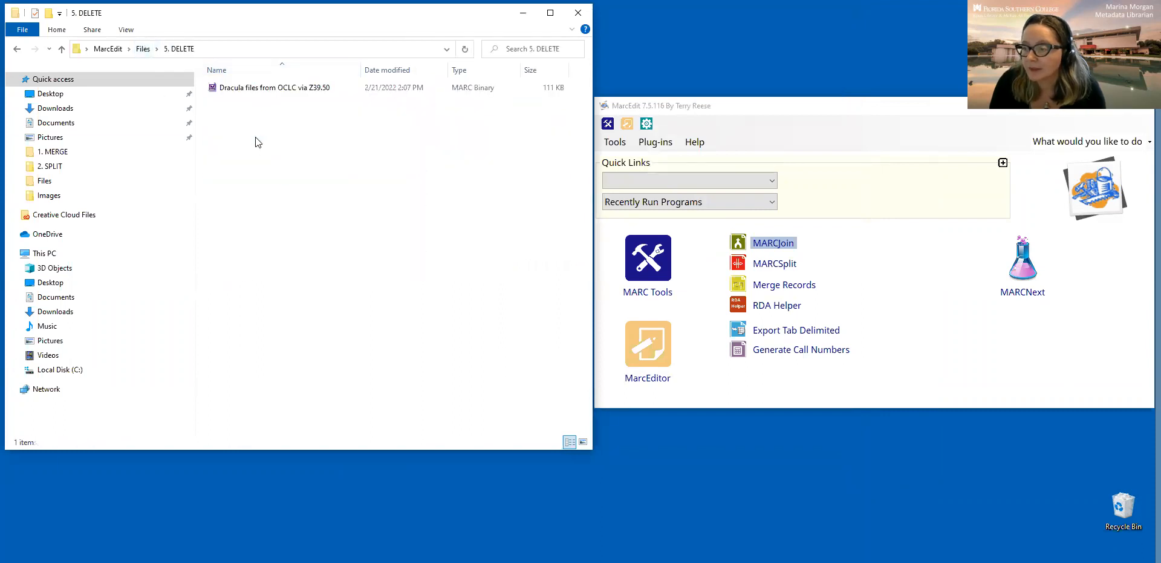
# Convert "Dracula files from OCLC via Z39.50" with MarcBreaker and open the resulting records in MarcEditor
pyautogui.click(288, 91)
pyautogui.moveTo(288, 91); pyautogui.dragTo(648, 257)
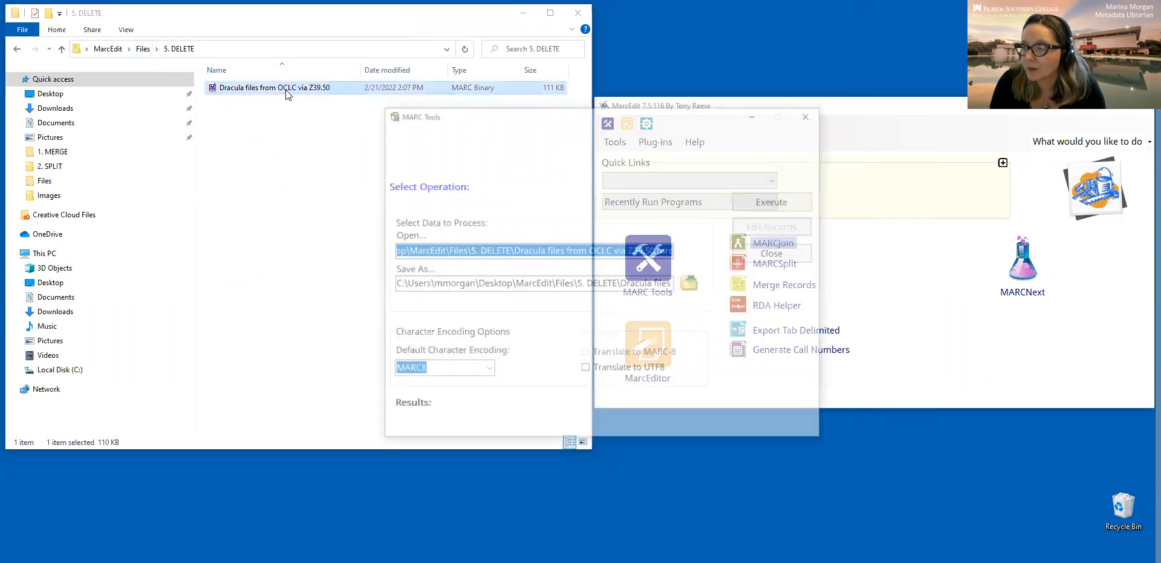
pyautogui.click(750, 203)
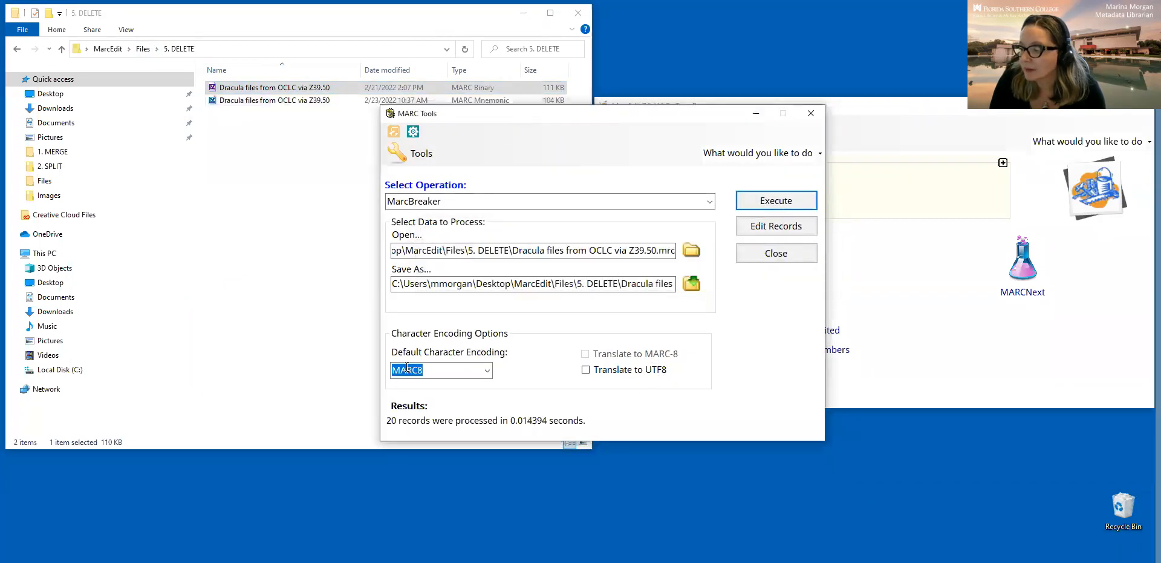
pyautogui.click(775, 230)
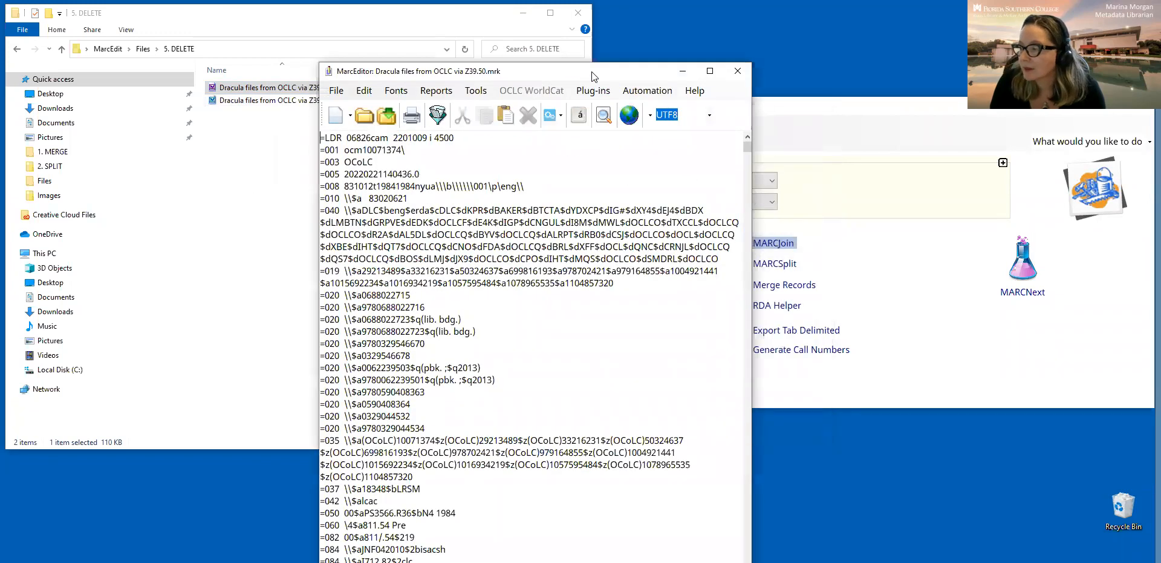
# Examine the first Dracula record in MarcEditor from its leader through the 650 and 655 subject fields, focusing on the 650 second indicator 7 headings
pyautogui.moveTo(591, 71); pyautogui.dragTo(756, 0)
pyautogui.scroll(-2, 724, 351)
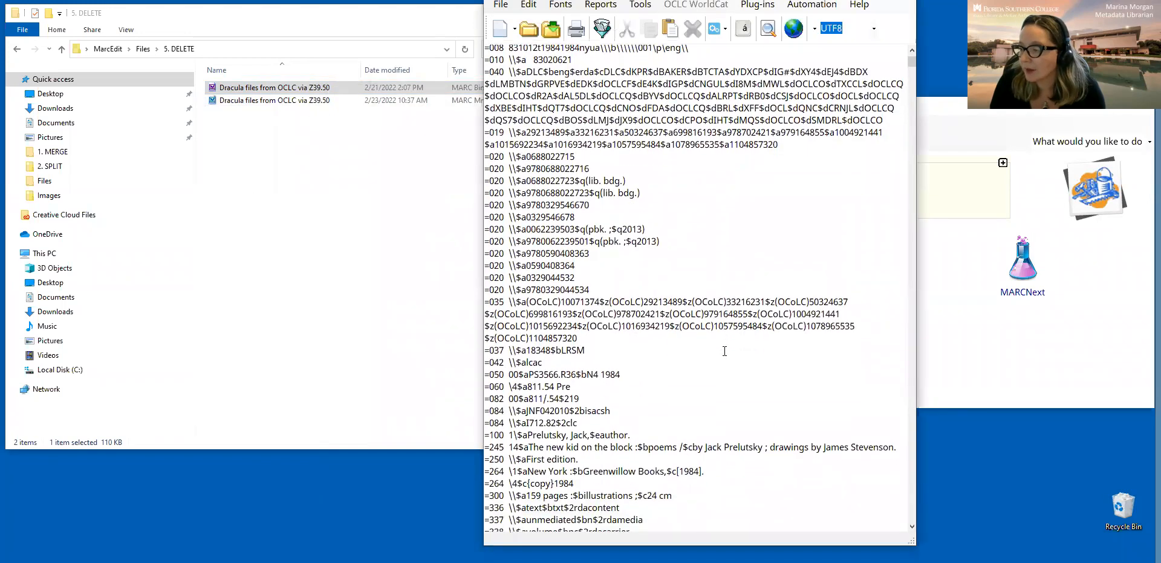
pyautogui.scroll(-2, 725, 351)
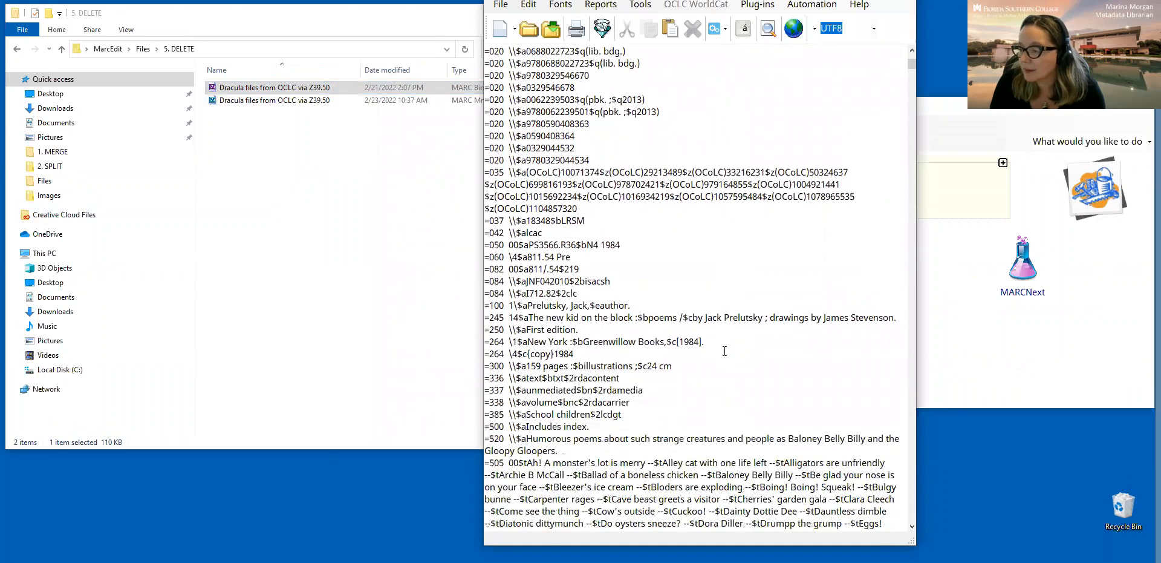
pyautogui.scroll(4, 725, 351)
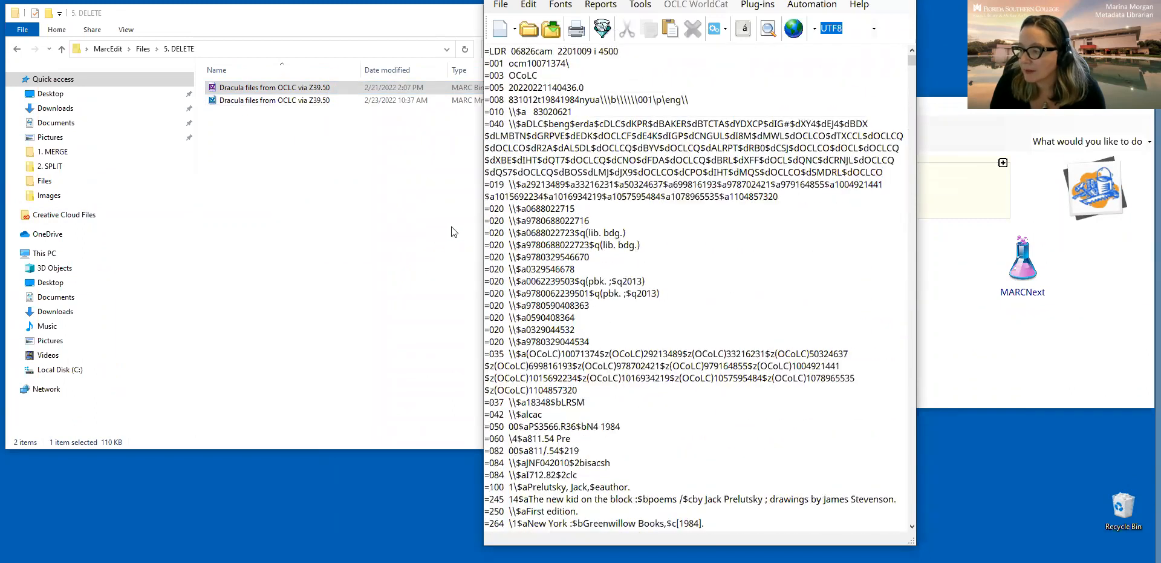
pyautogui.scroll(-1, 586, 253)
pyautogui.scroll(1, 544, 181)
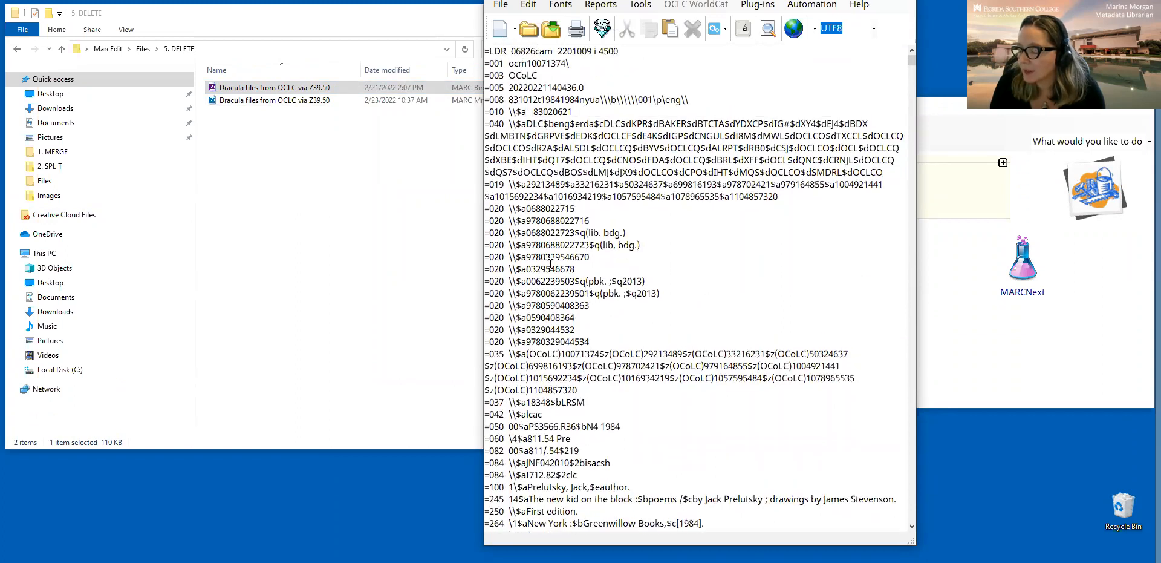
pyautogui.scroll(-4, 551, 265)
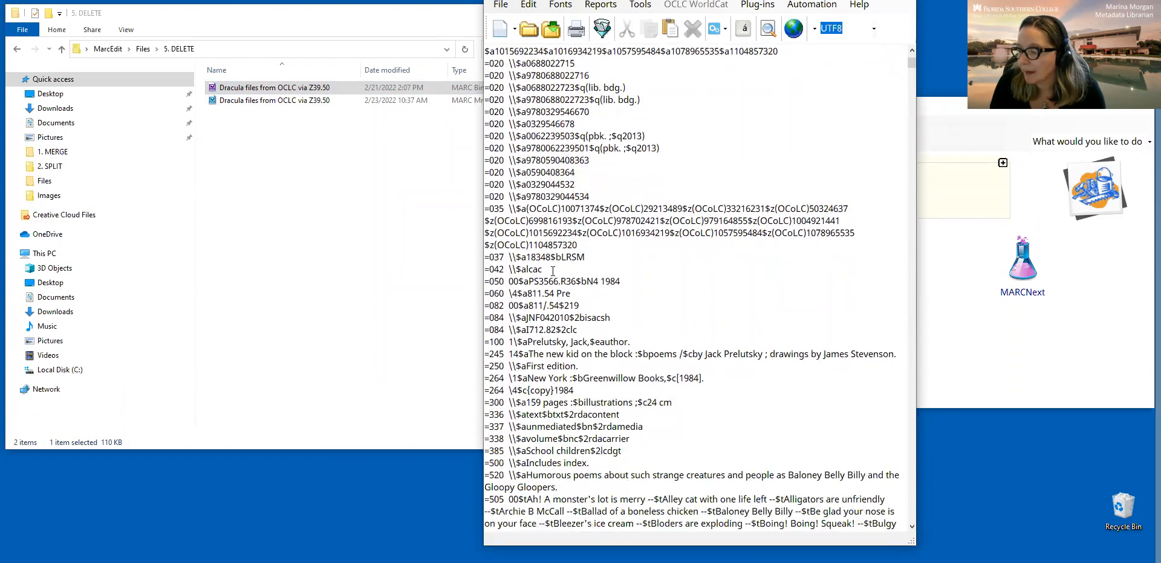
pyautogui.scroll(-5, 553, 270)
pyautogui.scroll(-10, 551, 259)
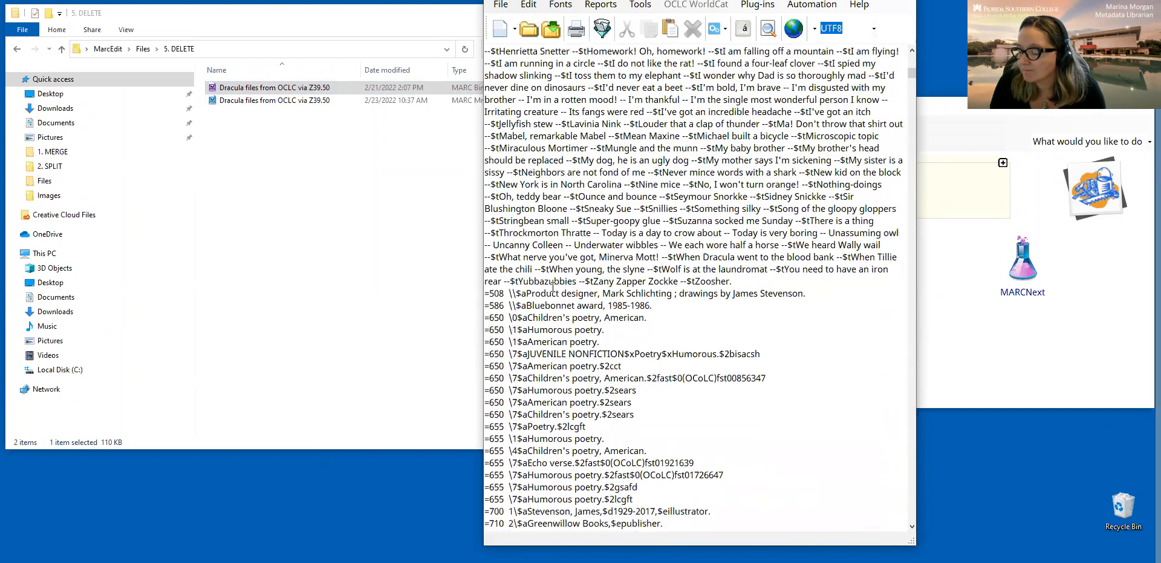
pyautogui.scroll(-3, 553, 284)
pyautogui.moveTo(486, 279); pyautogui.dragTo(774, 283)
pyautogui.click(534, 293)
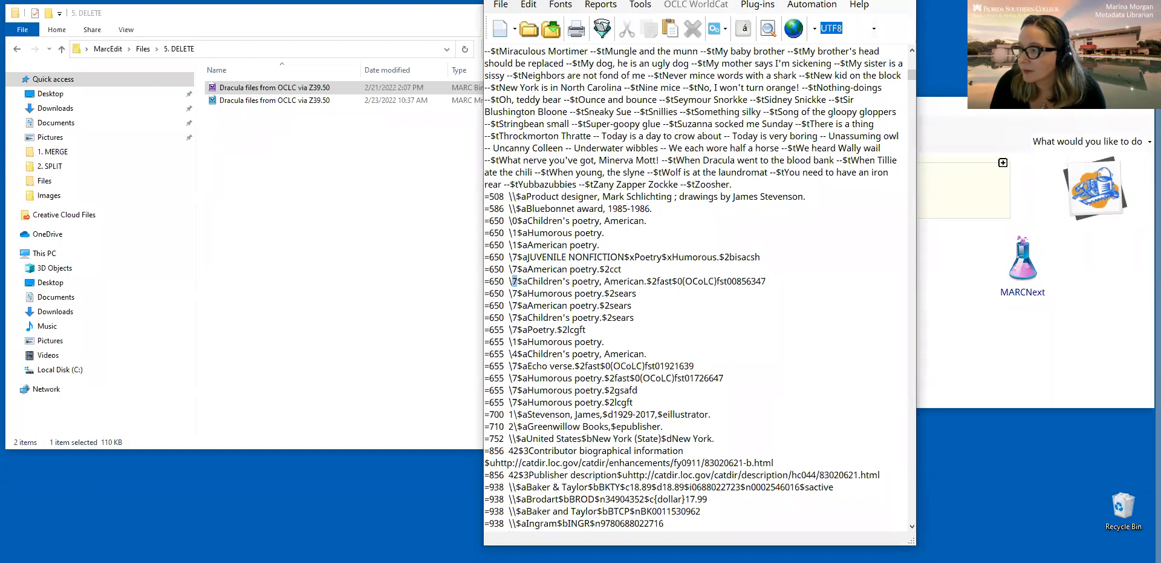
# Examine the end of the first record to identify the 938 and 029 fields as candidates for deletion
pyautogui.moveTo(659, 0); pyautogui.dragTo(651, 12)
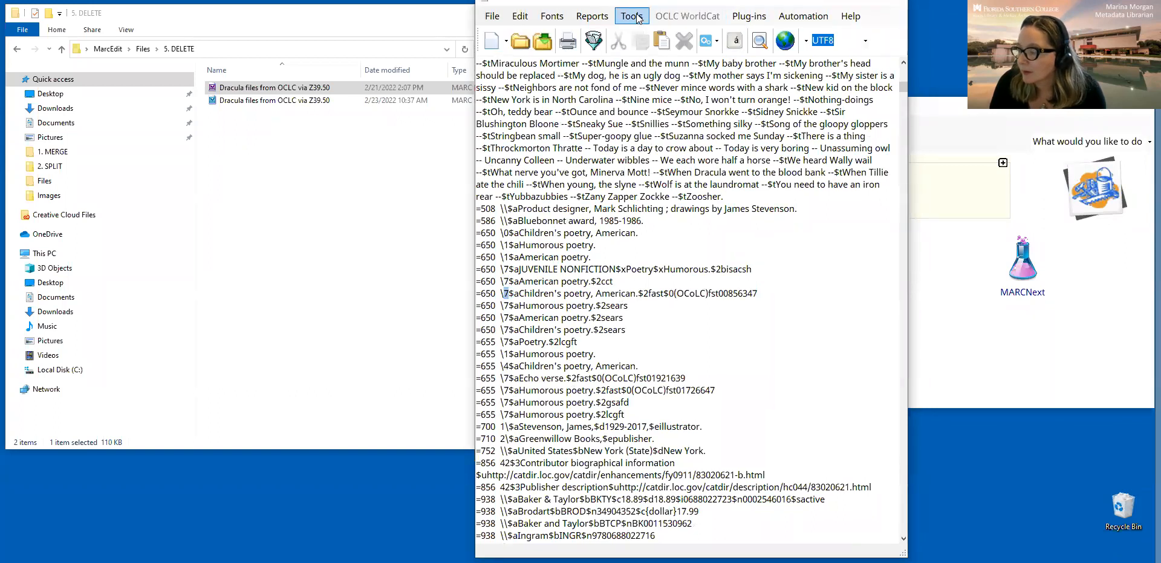
pyautogui.scroll(-3, 621, 89)
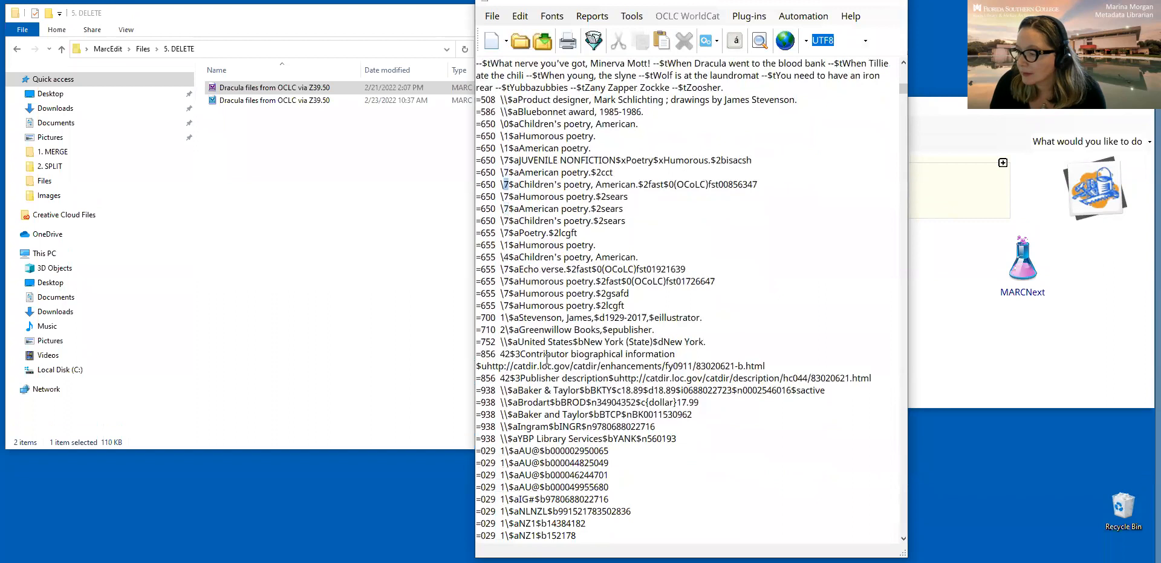
pyautogui.scroll(-3, 594, 351)
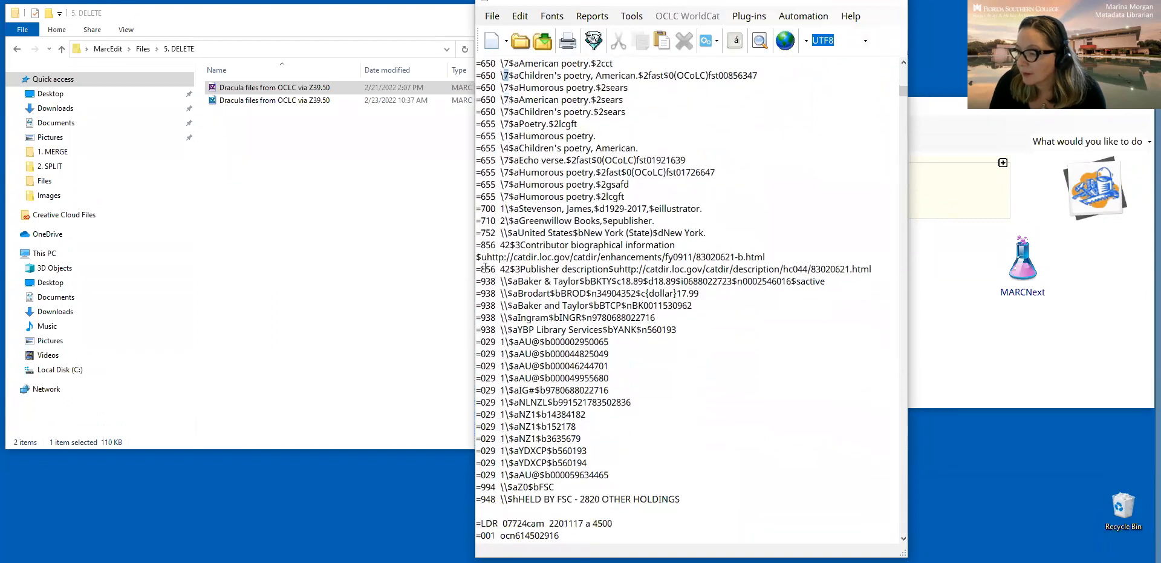
pyautogui.moveTo(482, 282); pyautogui.dragTo(496, 282)
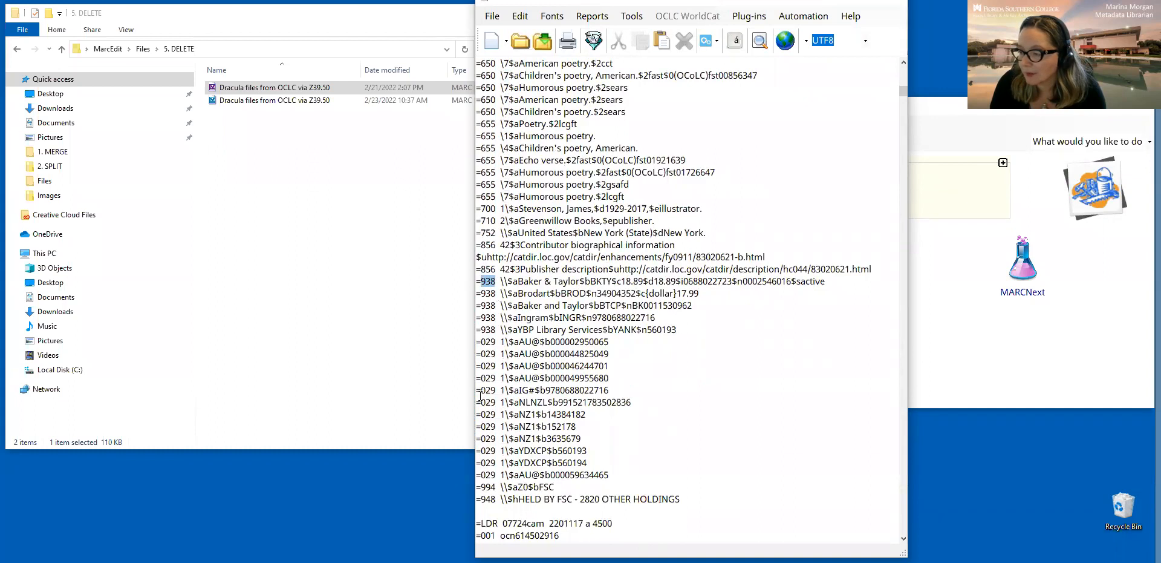
pyautogui.moveTo(482, 354); pyautogui.dragTo(496, 354)
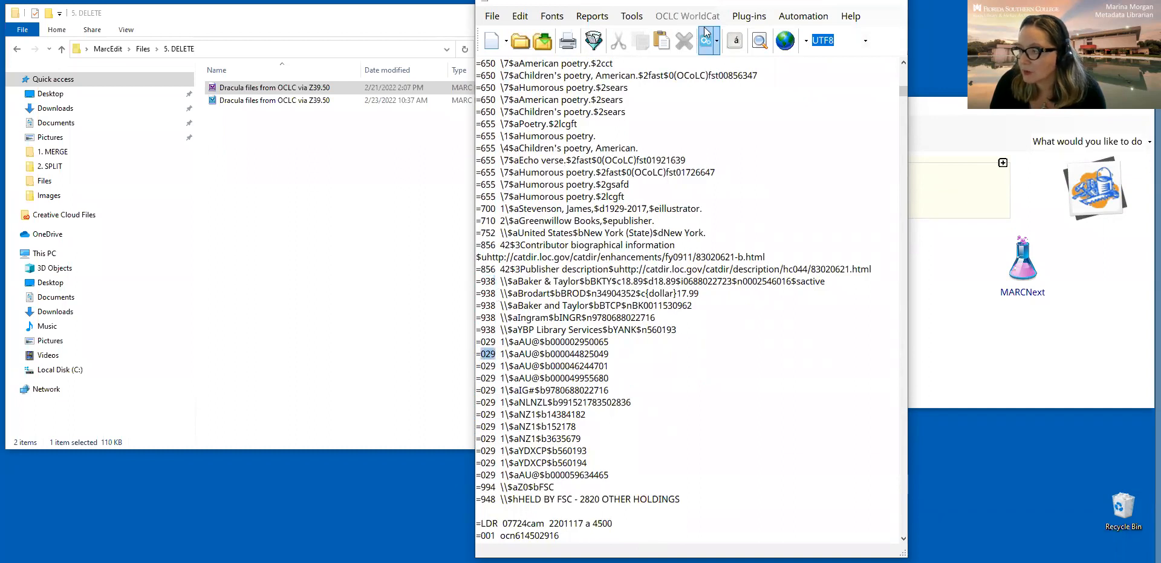
# Delete all 029 fields from the records with the Add/Delete Field utility, and close the utility
pyautogui.click(641, 21)
pyautogui.click(674, 317)
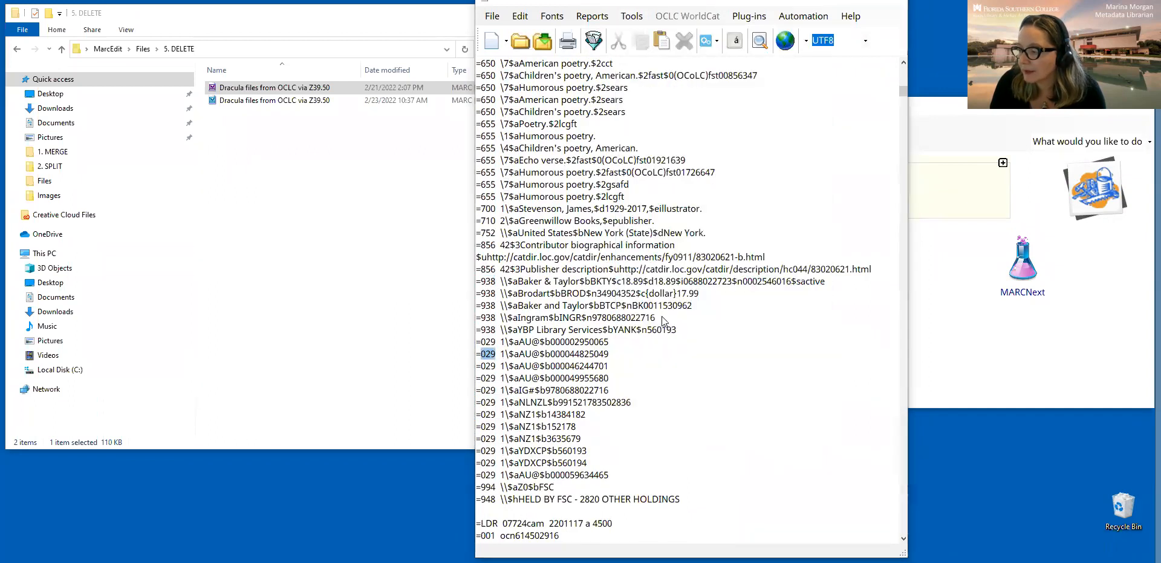
pyautogui.click(536, 180)
pyautogui.write('029')
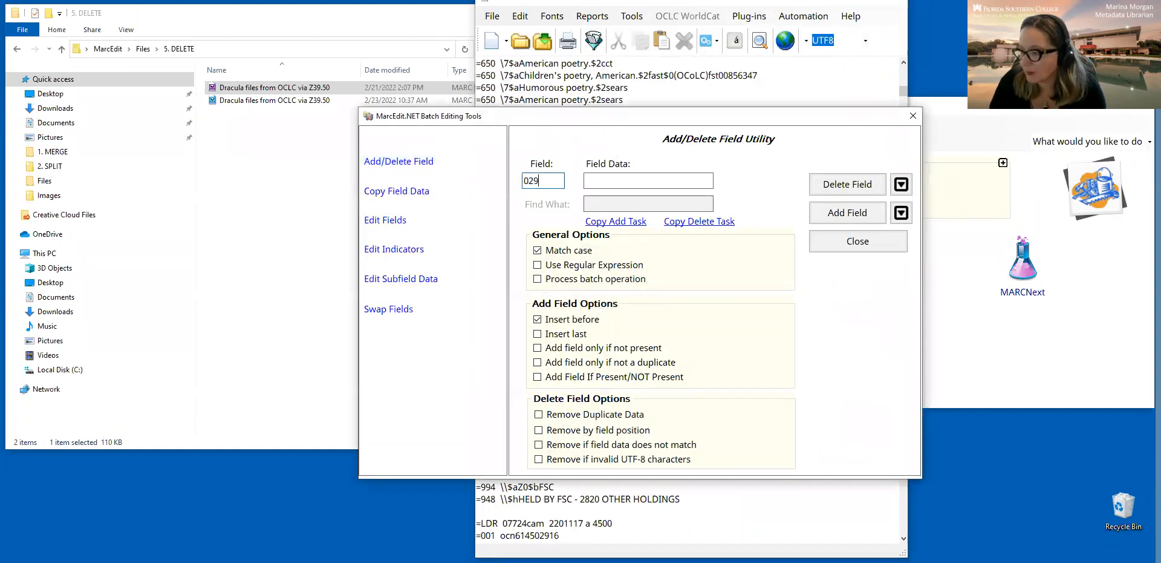
pyautogui.click(841, 184)
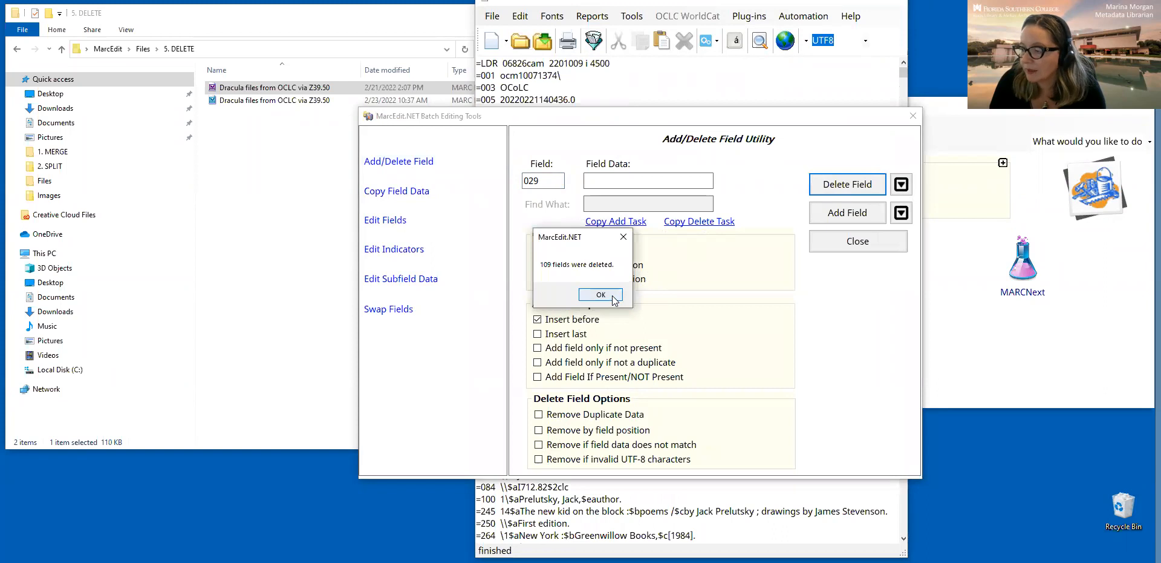
pyautogui.click(602, 294)
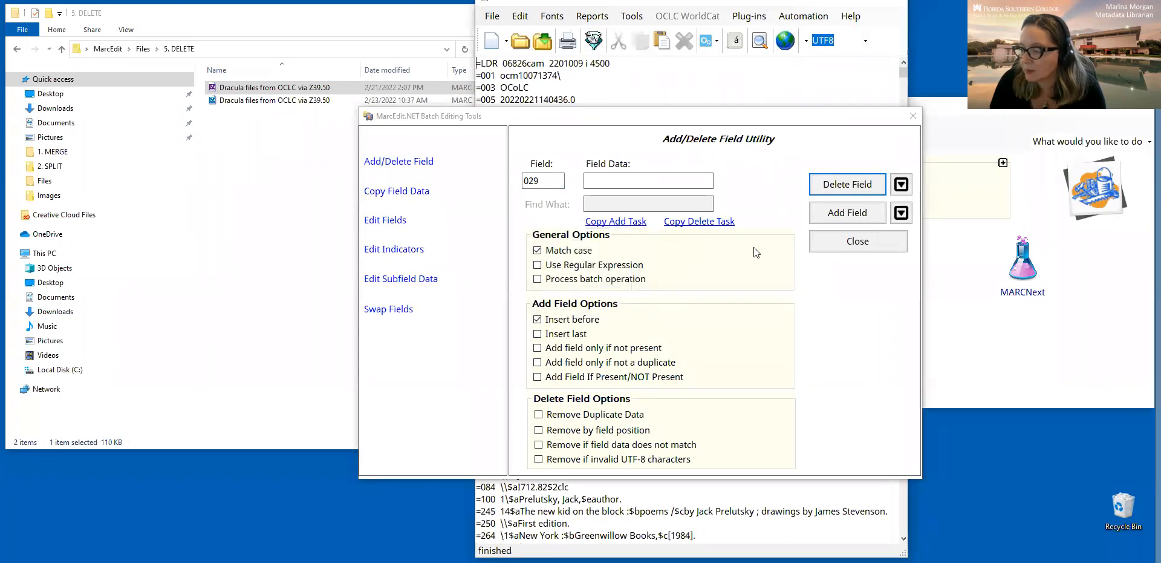
pyautogui.click(876, 242)
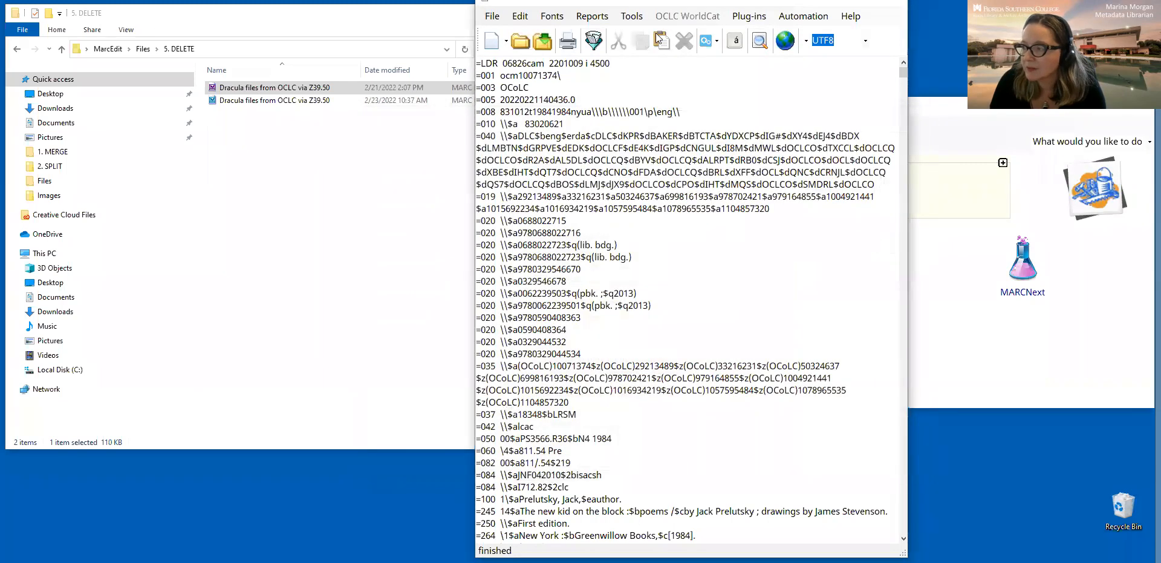
# Delete every 938 field from the records with the Add/Delete Field utility, and close the utility
pyautogui.click(631, 18)
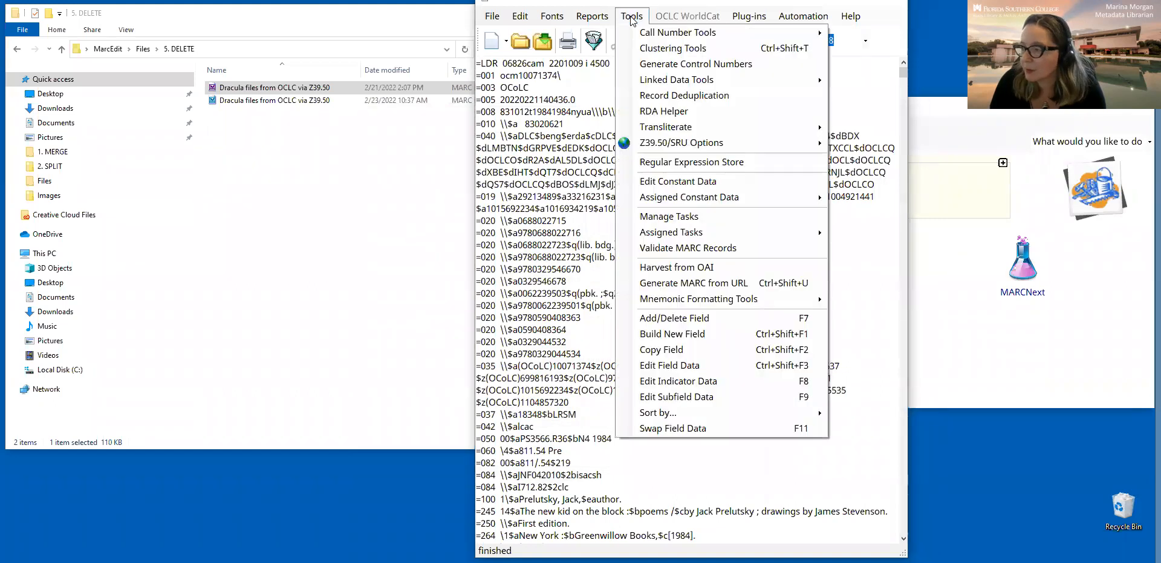
pyautogui.click(673, 317)
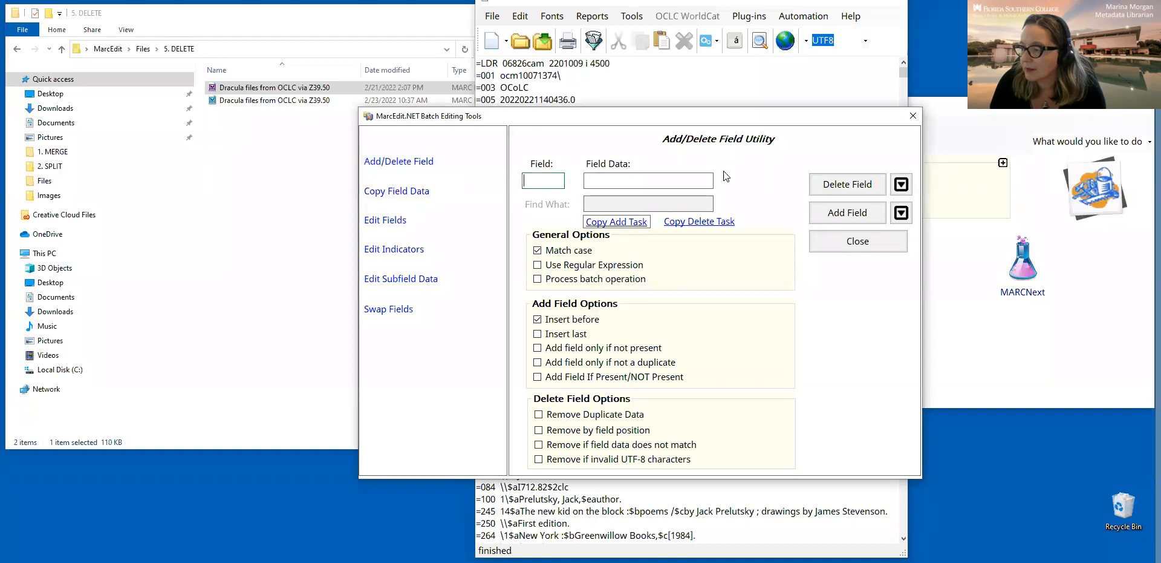
pyautogui.moveTo(759, 115); pyautogui.dragTo(778, 75)
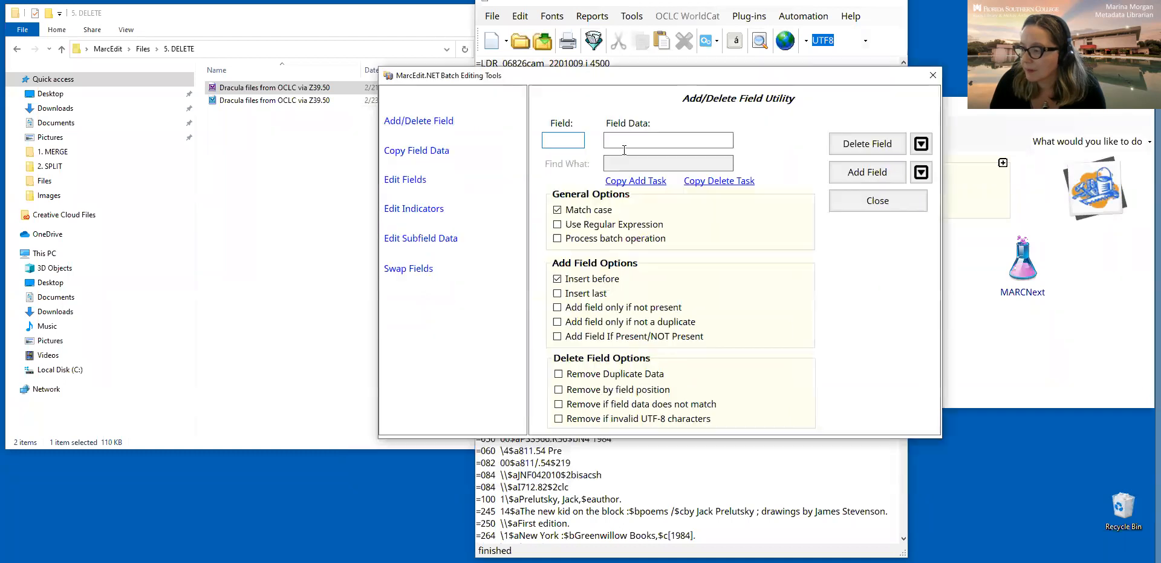
pyautogui.write('938')
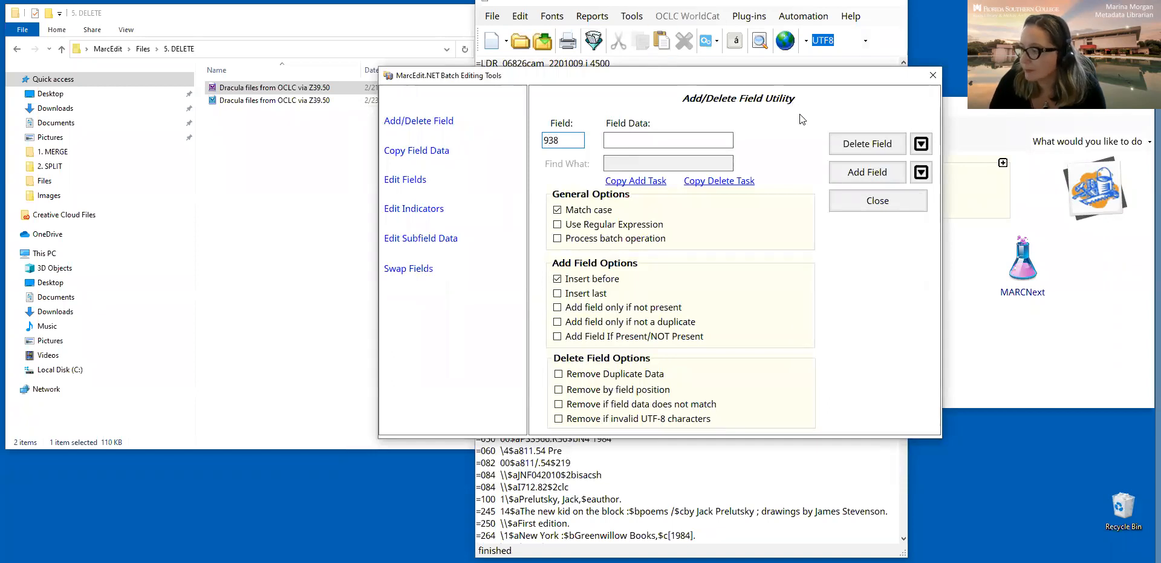
pyautogui.click(848, 141)
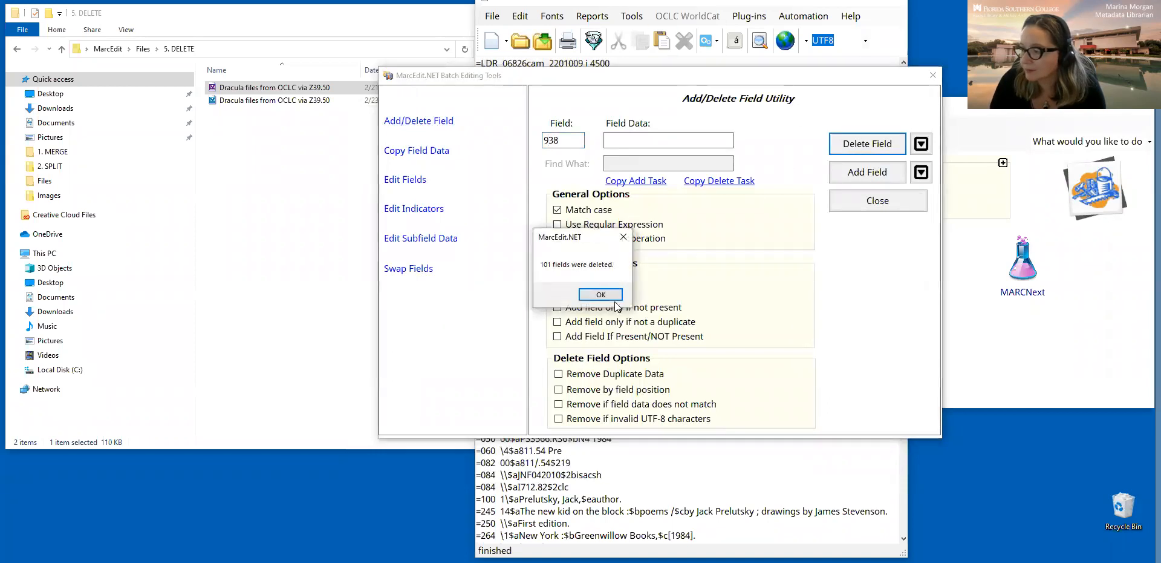
pyautogui.click(601, 294)
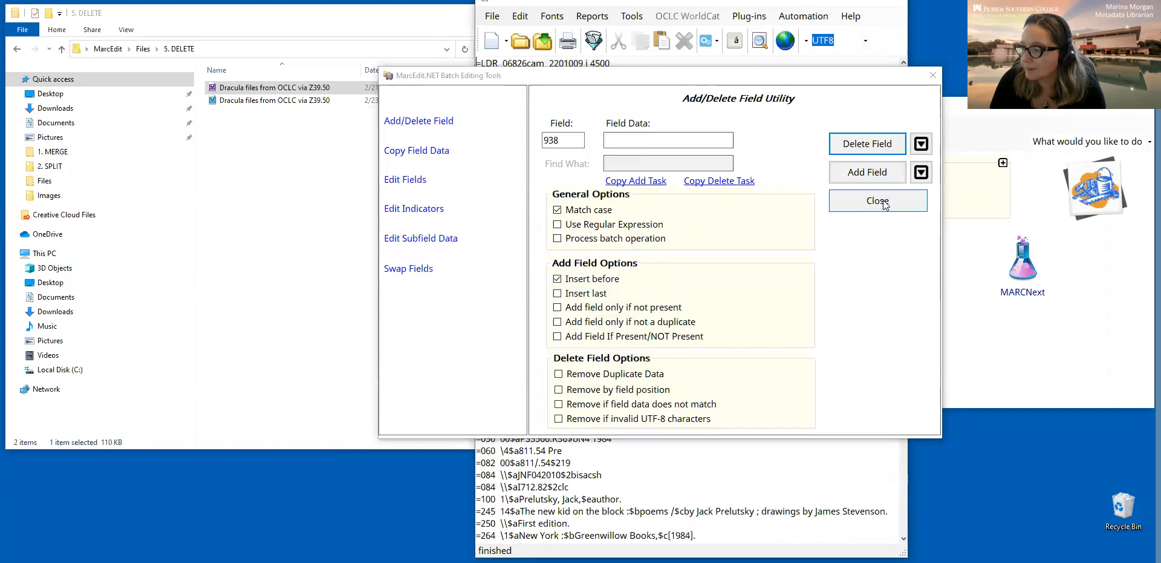
pyautogui.click(878, 201)
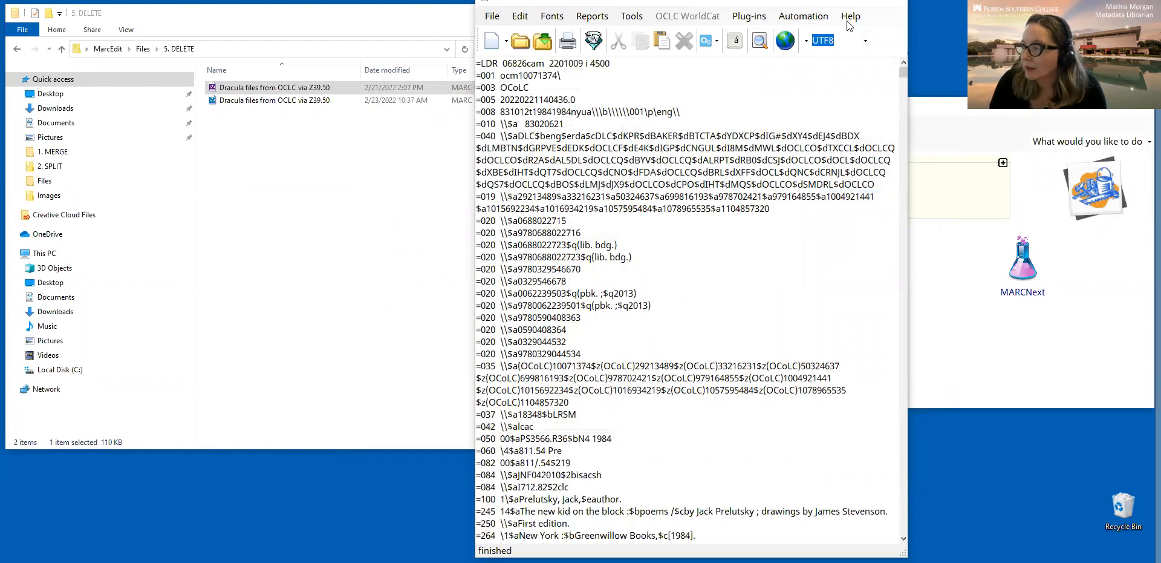
# View the Copy Field Data form in the batch editing tools, and switch to the 5. DELETE folder in File Explorer
pyautogui.click(628, 19)
pyautogui.click(555, 59)
pyautogui.click(632, 18)
pyautogui.click(631, 18)
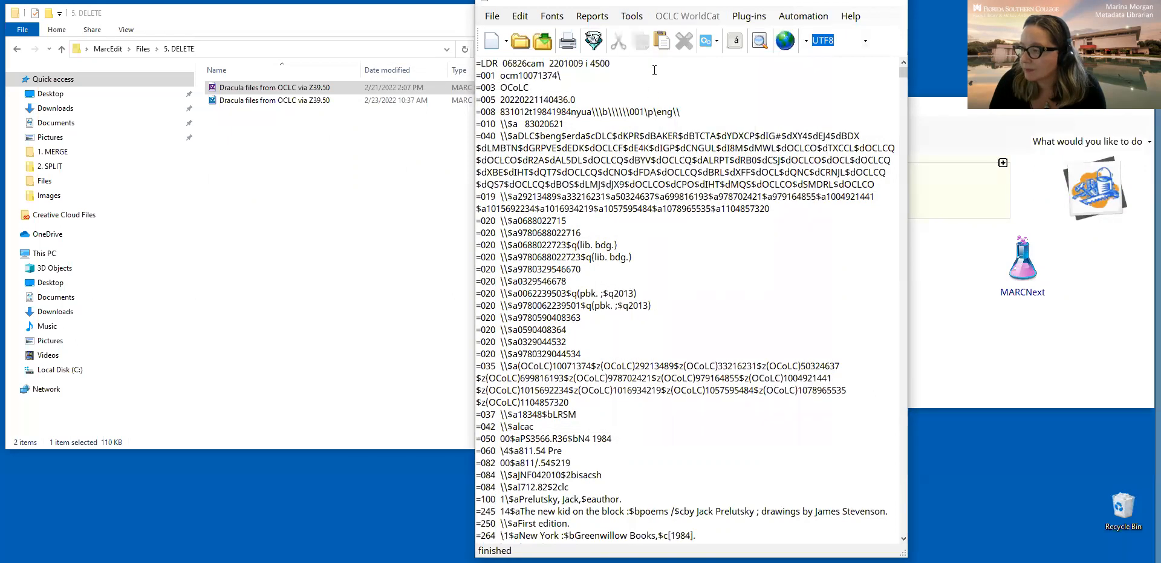
pyautogui.click(632, 16)
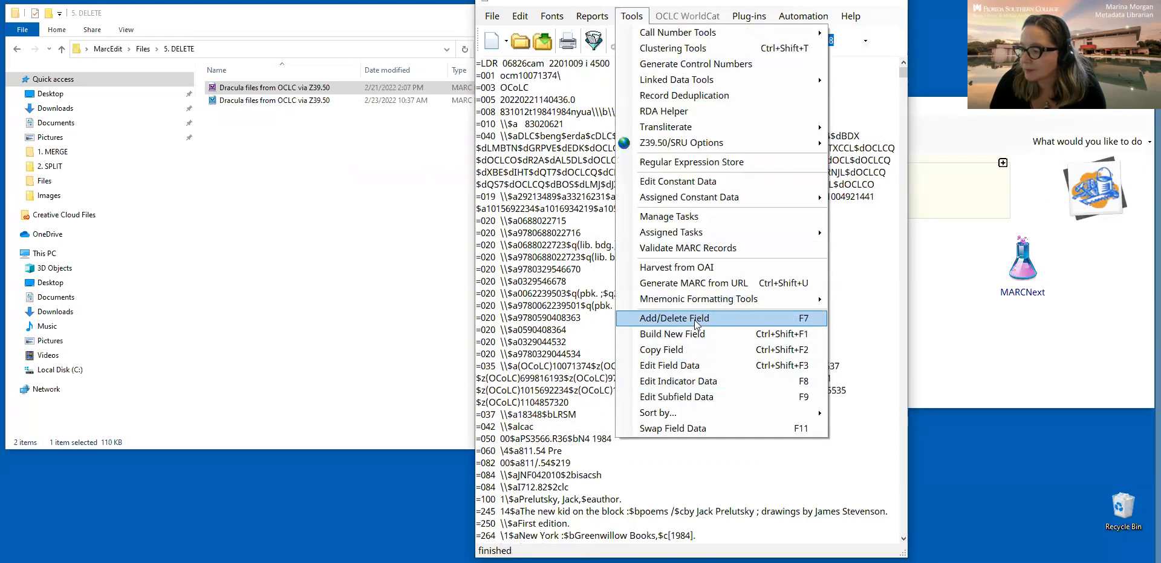
pyautogui.click(675, 318)
pyautogui.click(417, 193)
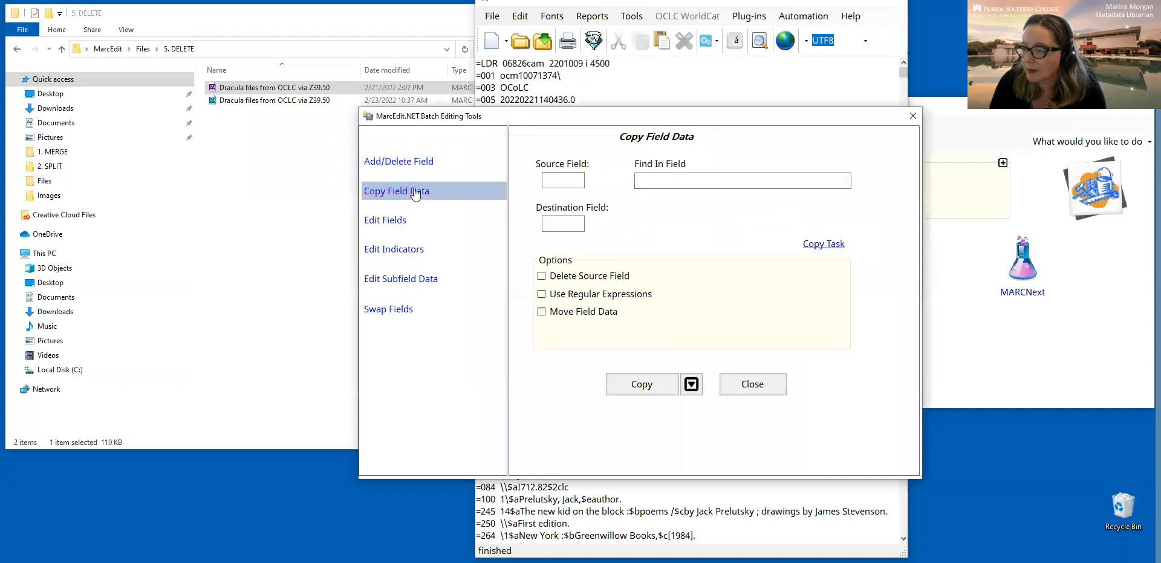
pyautogui.click(264, 207)
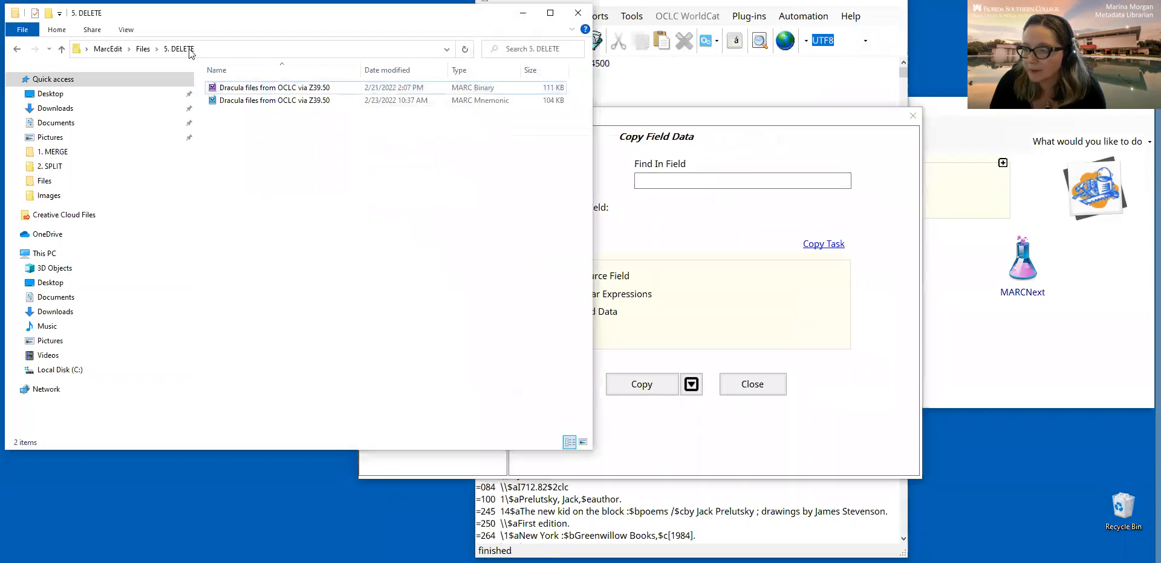
# Browse to the "6. COPY FIELD DATA" folder and bring the Copy Field Data window to the front
pyautogui.click(142, 48)
pyautogui.doubleClick(245, 151)
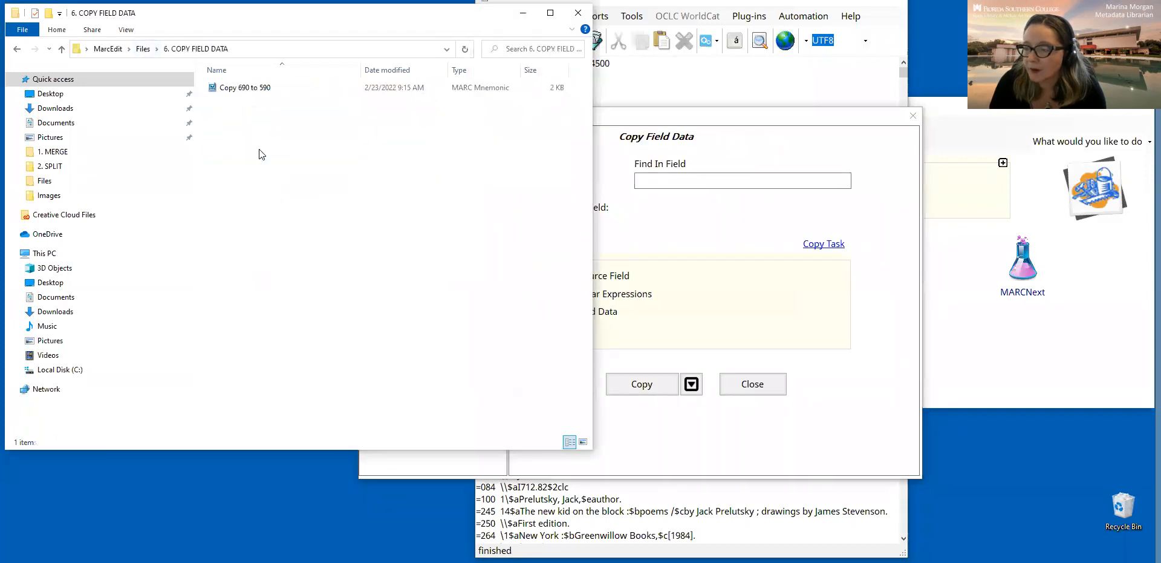
pyautogui.click(698, 119)
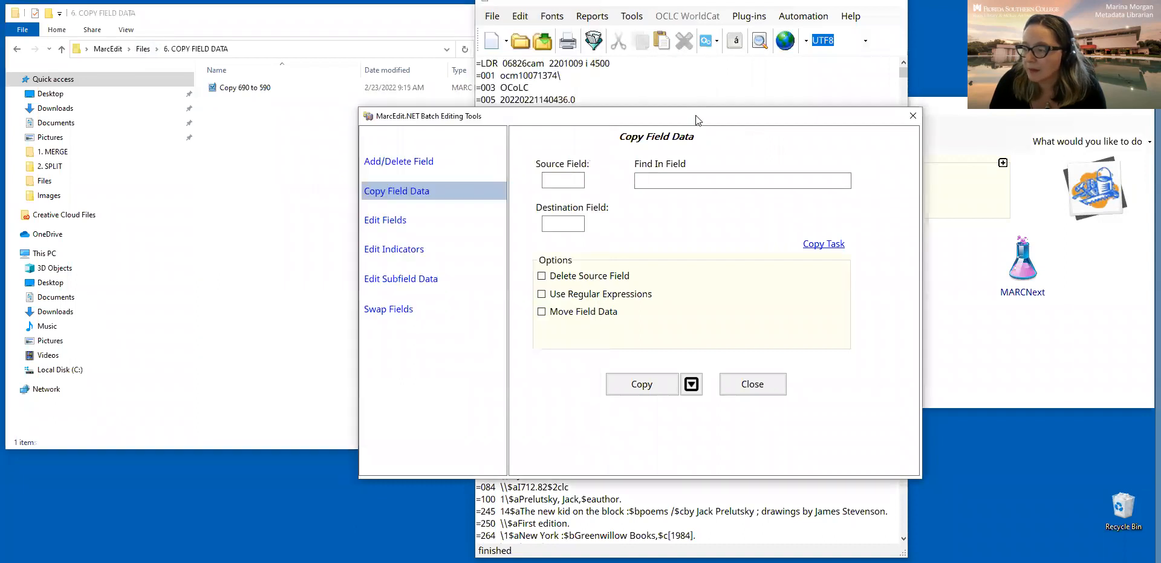
pyautogui.click(562, 180)
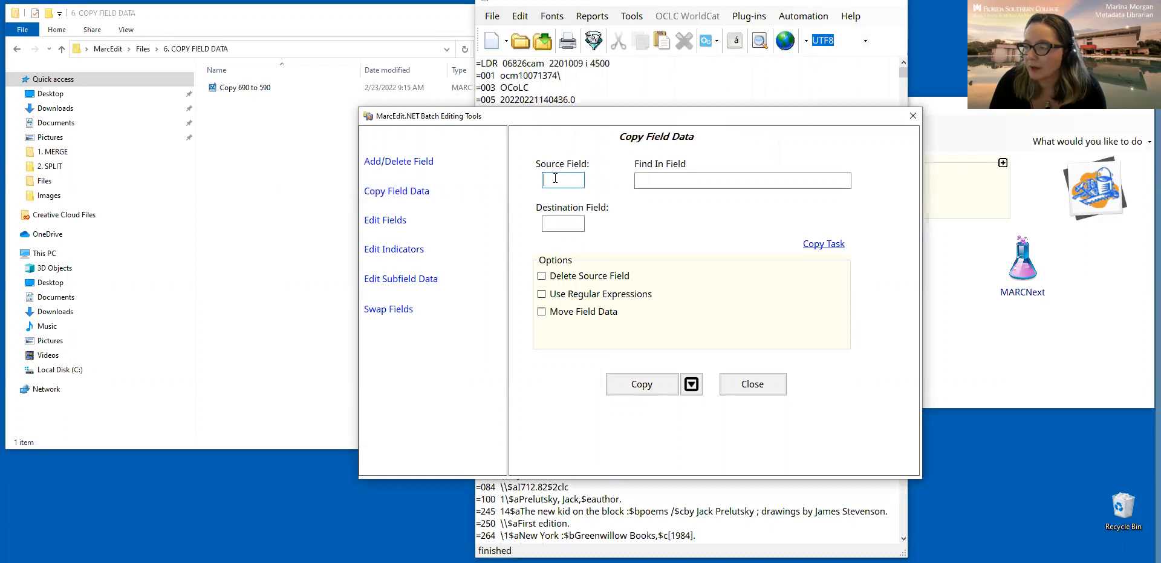
pyautogui.click(563, 223)
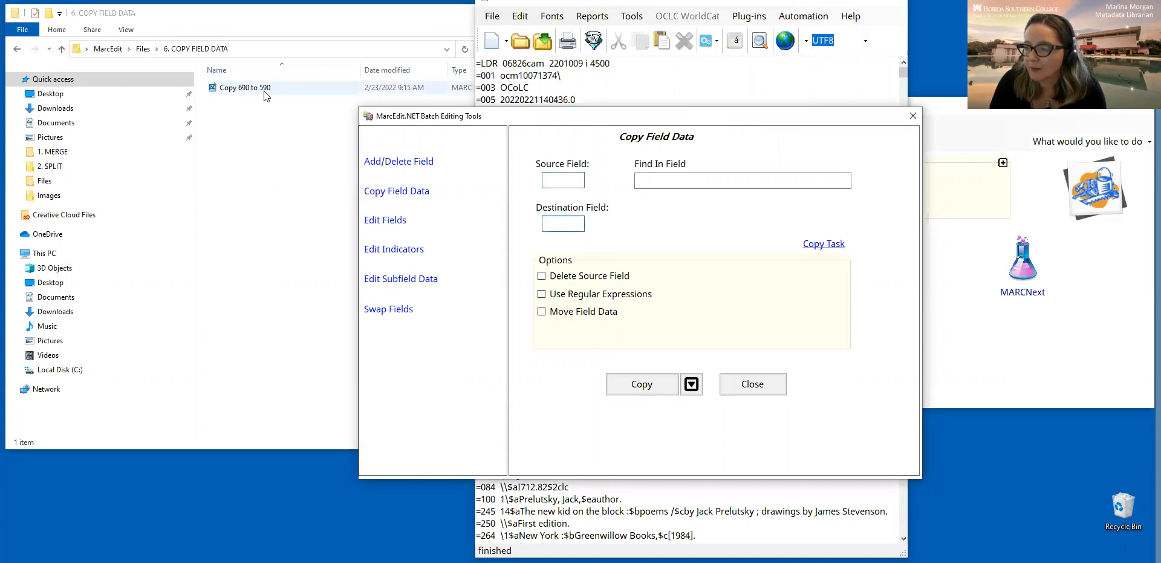
# Close the open MARC file and open "Copy 690 to 590" from the "6. COPY FIELD DATA" folder
pyautogui.click(894, 6)
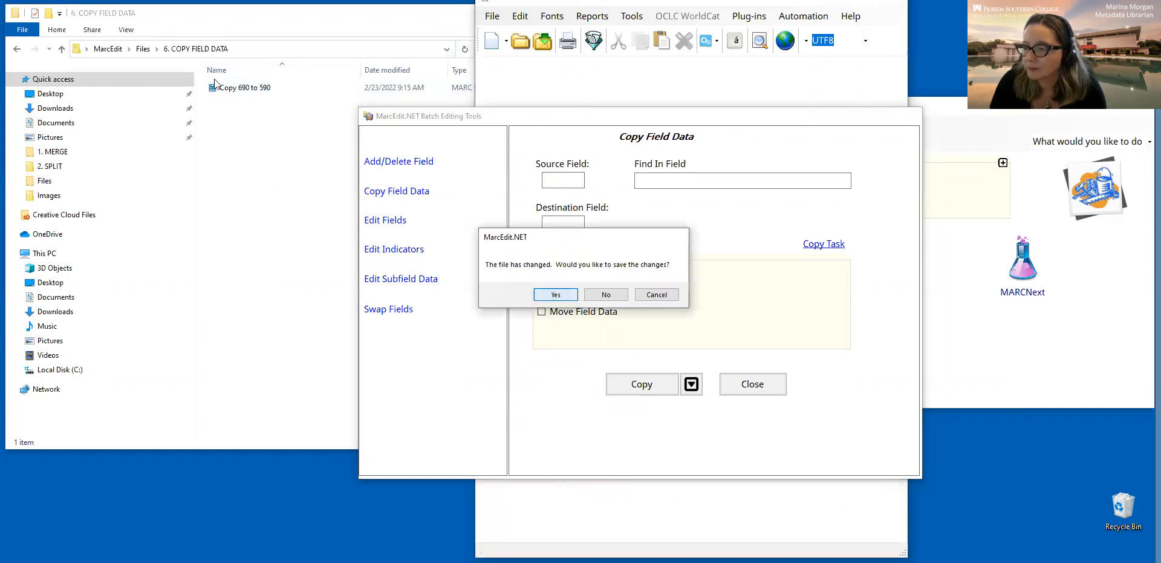
pyautogui.press('Return')
pyautogui.click(226, 90)
pyautogui.doubleClick(226, 90)
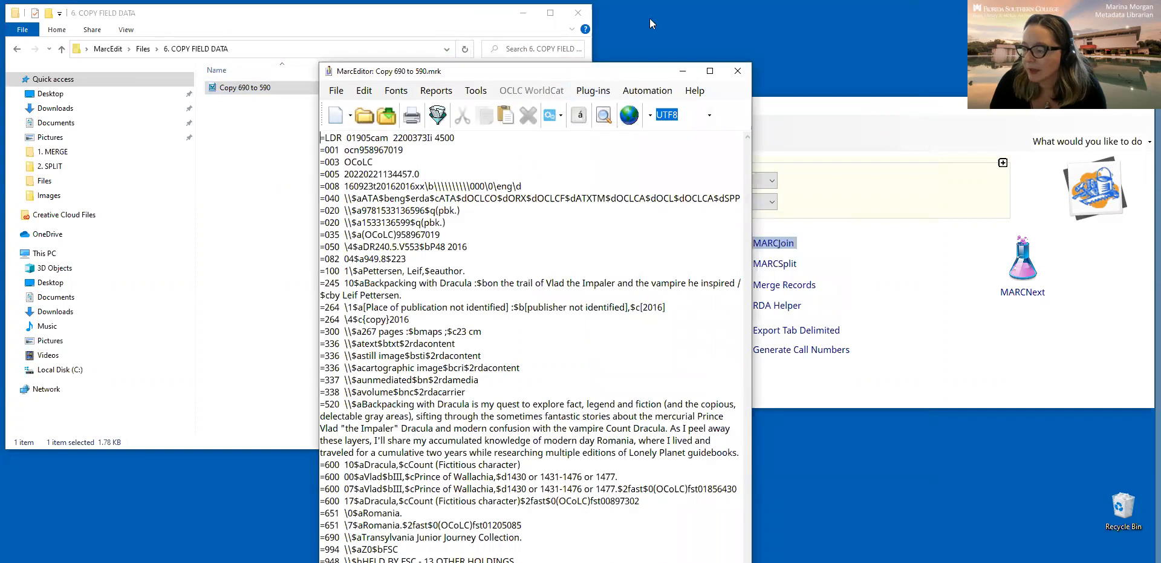
# Try changing the 690 tag to 590 directly in the record text, and undo the edit
pyautogui.moveTo(579, 457); pyautogui.dragTo(400, 457)
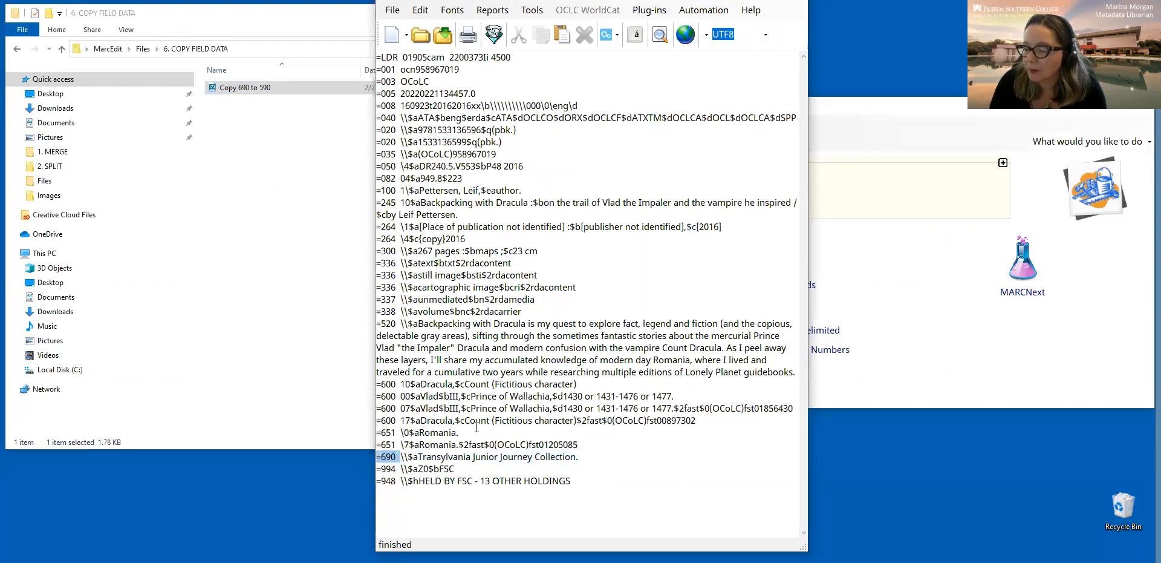
pyautogui.click(401, 455)
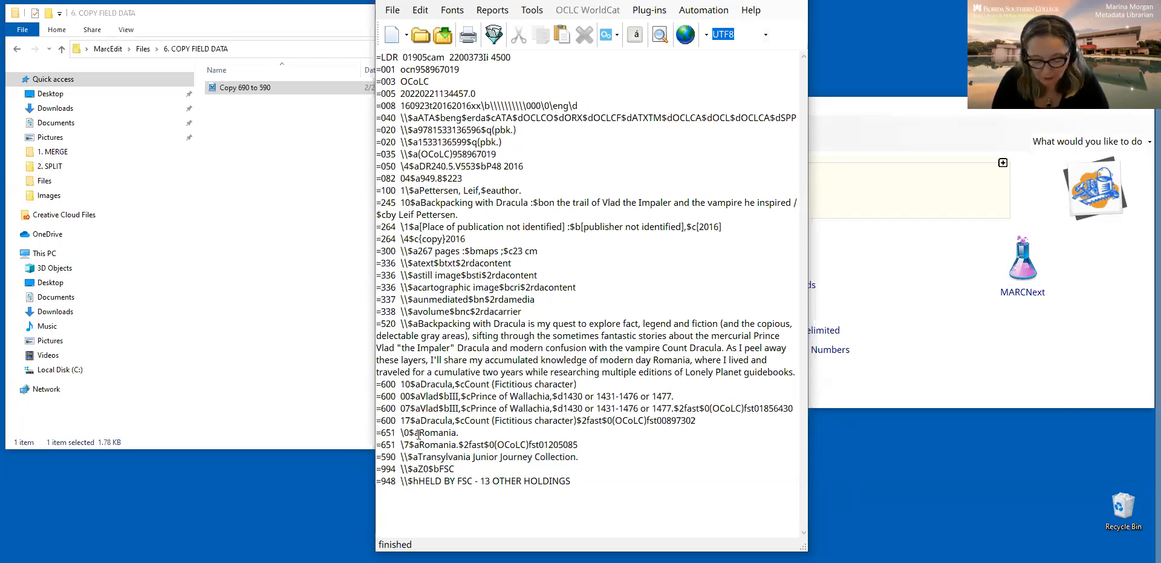
pyautogui.hotkey('ctrl', 'z')
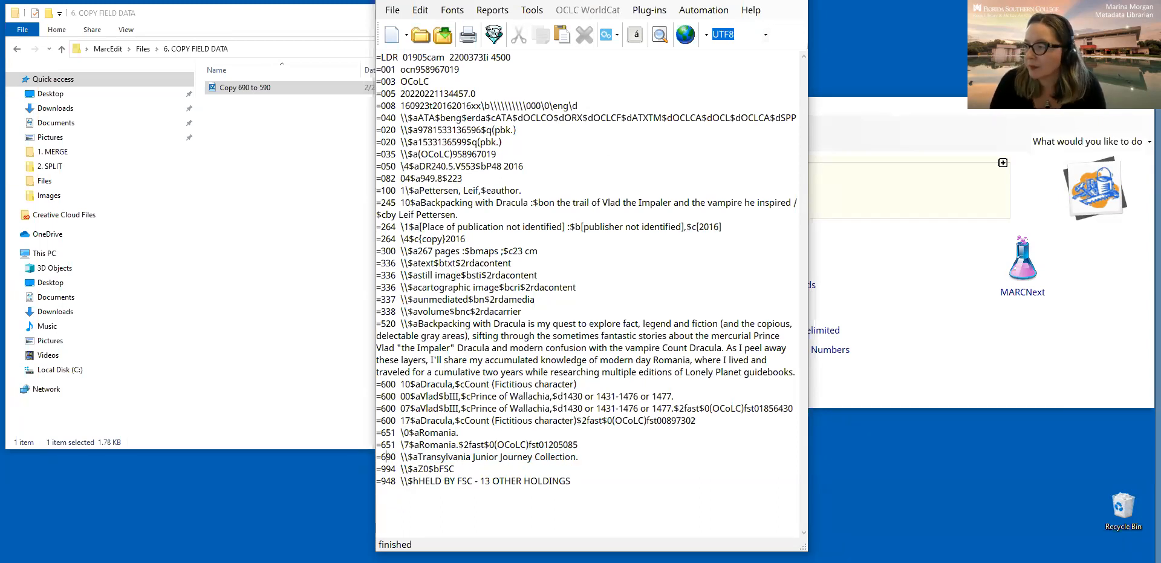
# Copy the data of field 690 to field 590 with the source field deleted, and close the batch editing window
pyautogui.click(533, 10)
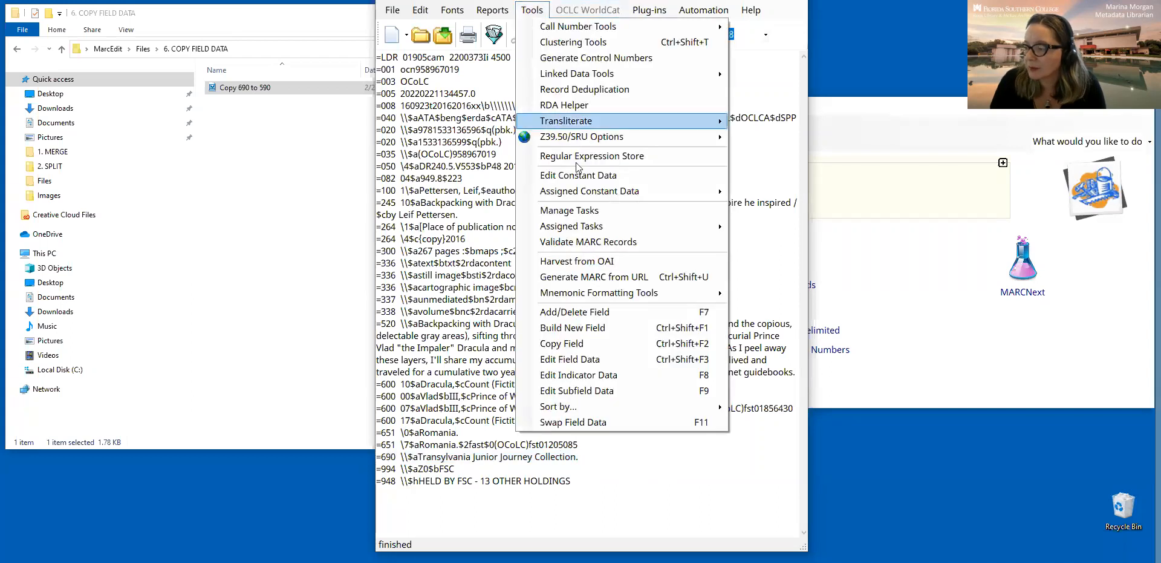
pyautogui.click(584, 344)
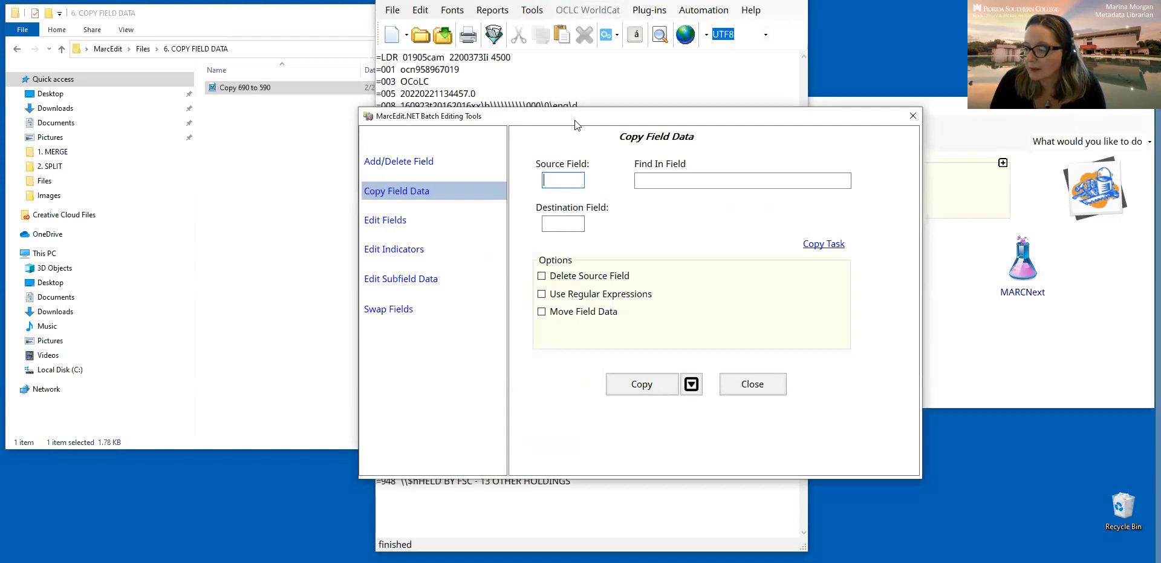
pyautogui.moveTo(575, 120); pyautogui.dragTo(588, 52)
pyautogui.write('690')
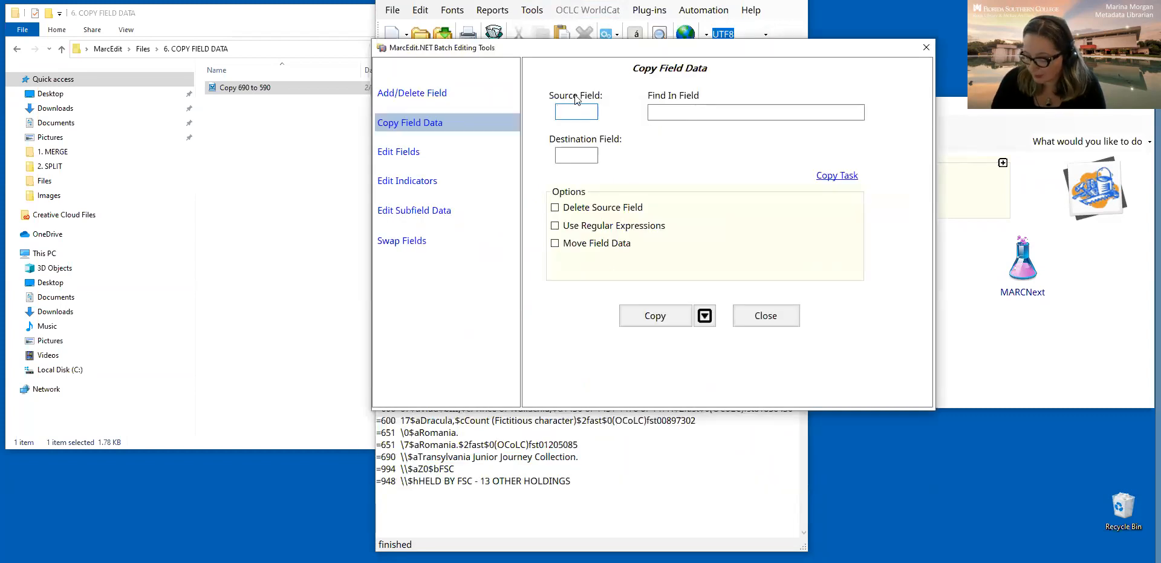
pyautogui.click(569, 154)
pyautogui.write('590')
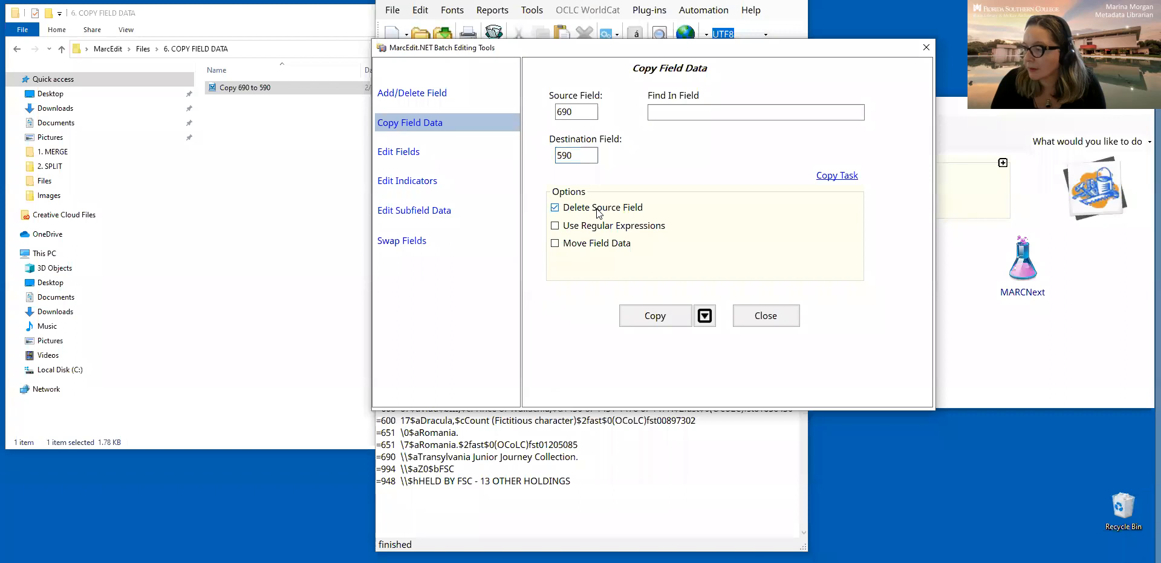
pyautogui.click(576, 113)
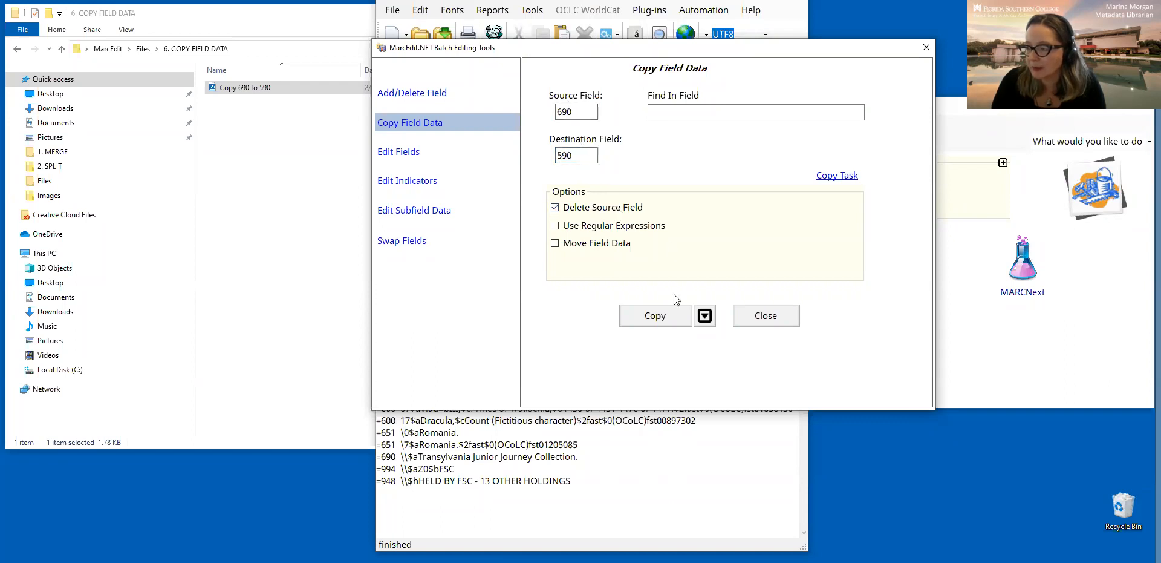
pyautogui.click(669, 314)
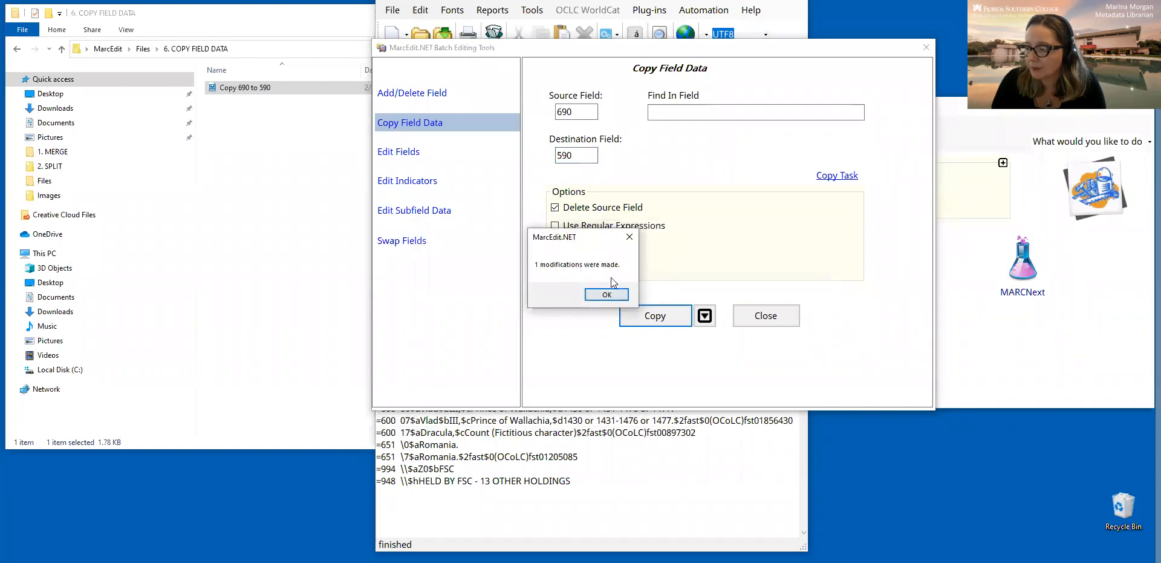
pyautogui.click(611, 294)
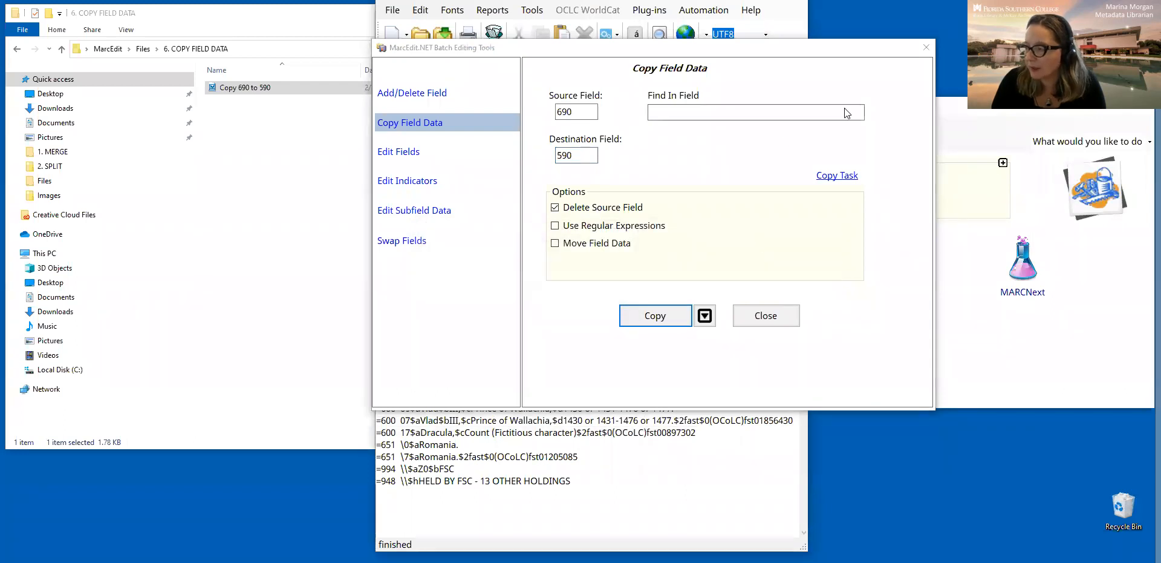
pyautogui.click(766, 315)
pyautogui.moveTo(386, 383); pyautogui.dragTo(382, 386)
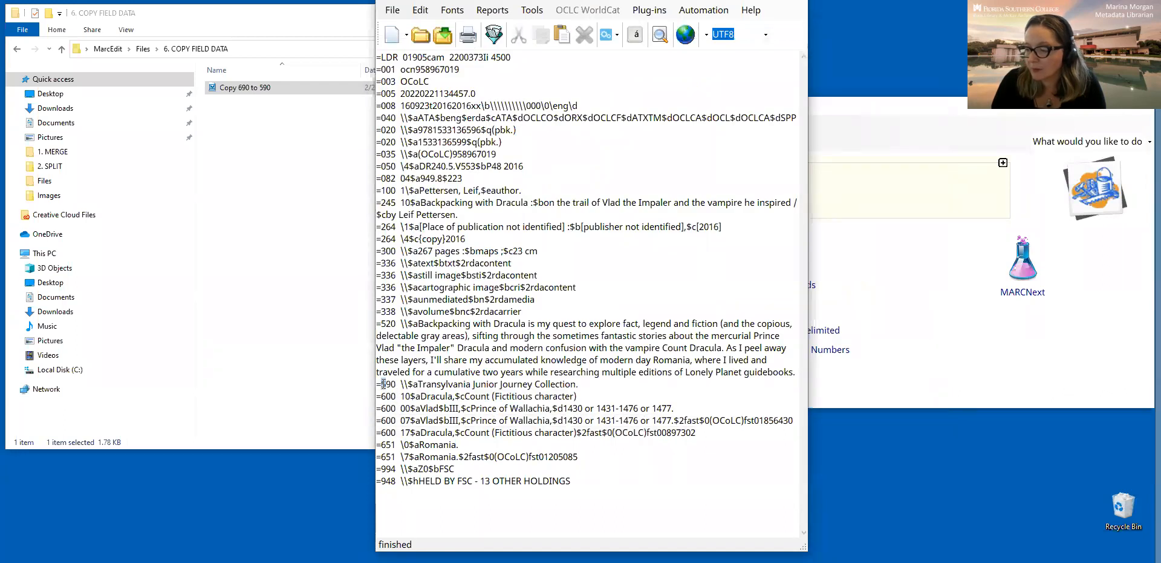
pyautogui.click(386, 384)
pyautogui.moveTo(386, 384); pyautogui.dragTo(382, 384)
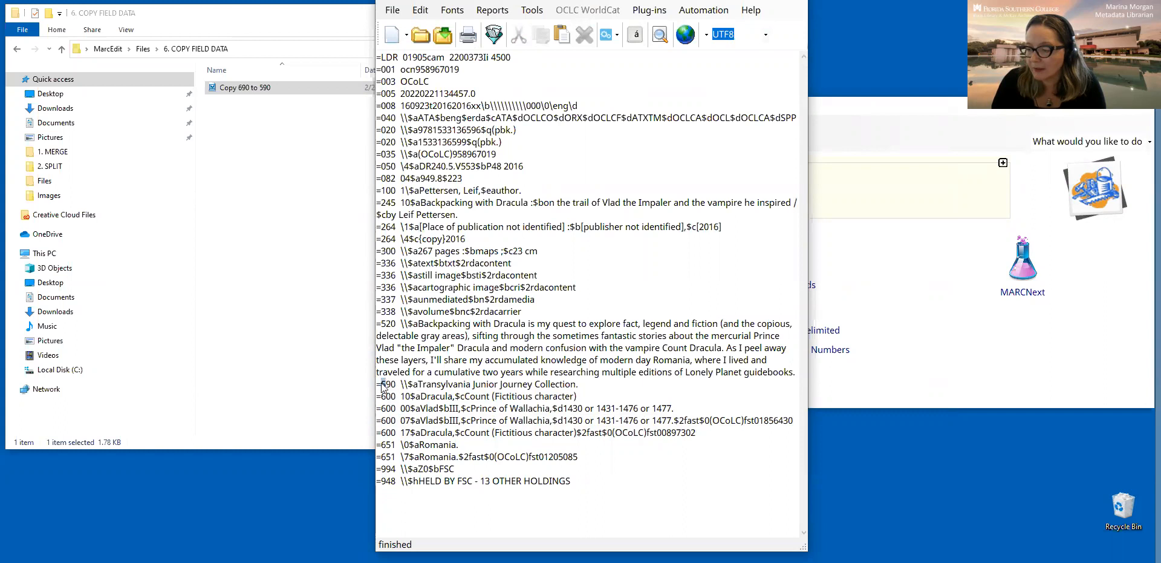
pyautogui.click(398, 484)
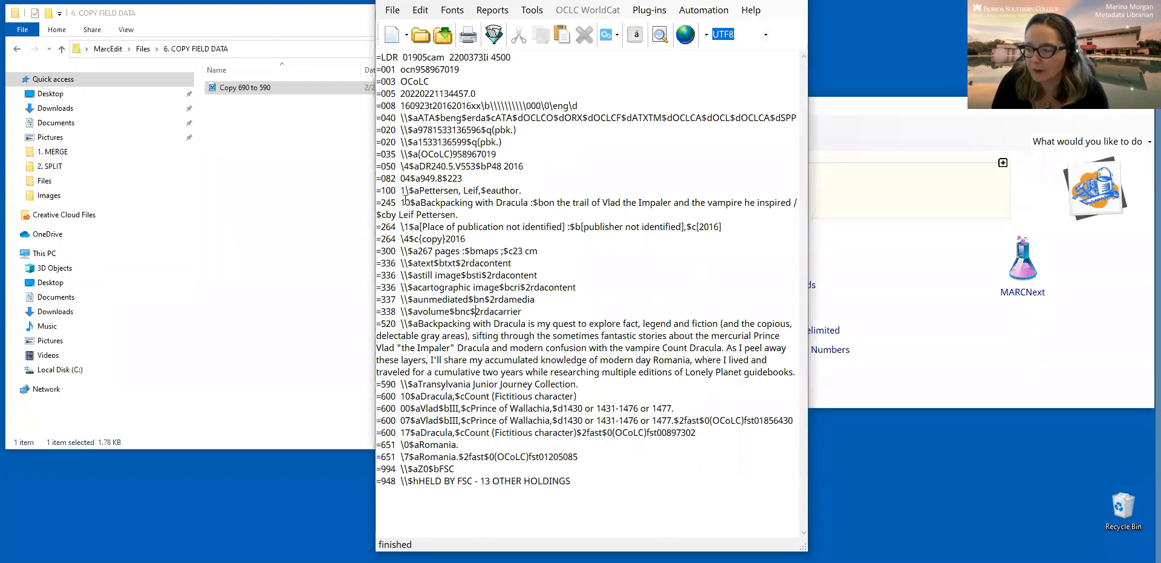
# Close the edited record without saving and open "JJ to Junior Journey" from the "7. EDIT FIELDS" folder
pyautogui.click(143, 48)
pyautogui.doubleClick(254, 166)
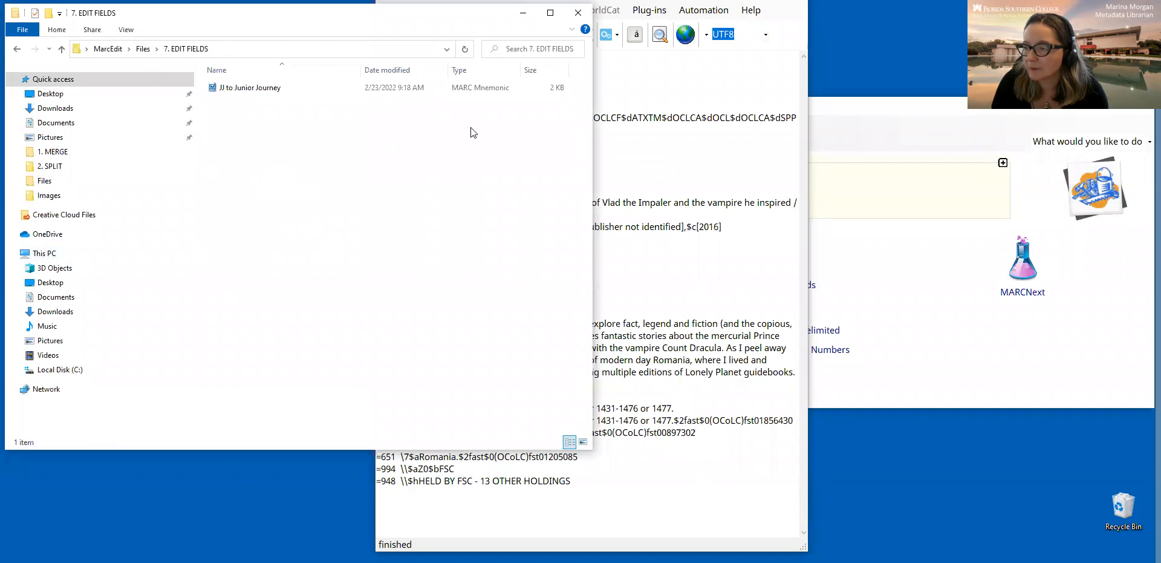
pyautogui.click(781, 91)
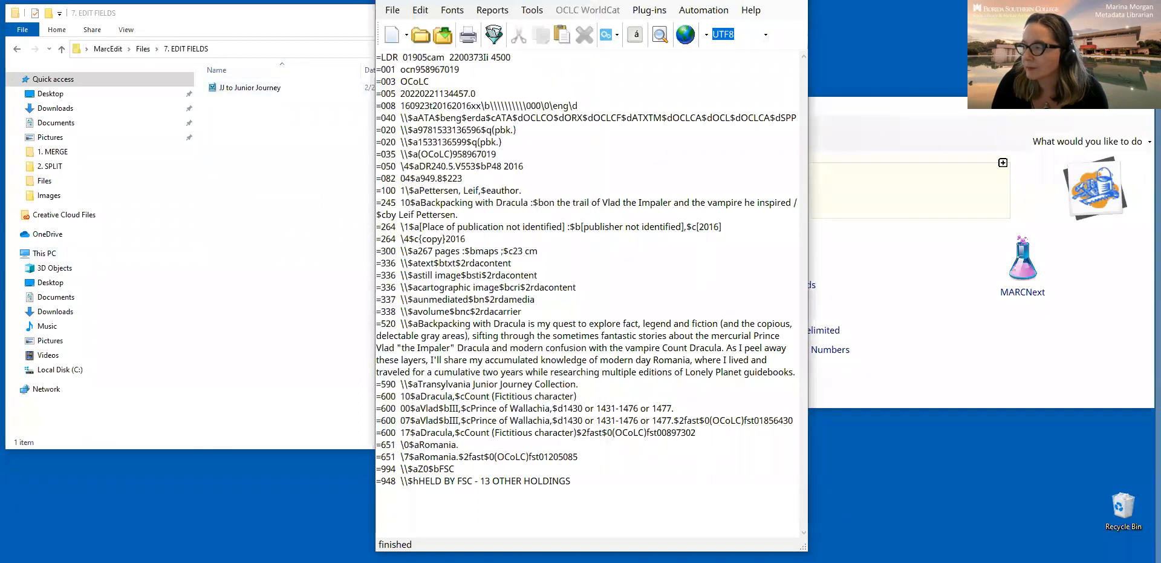
pyautogui.click(794, 1)
pyautogui.click(606, 295)
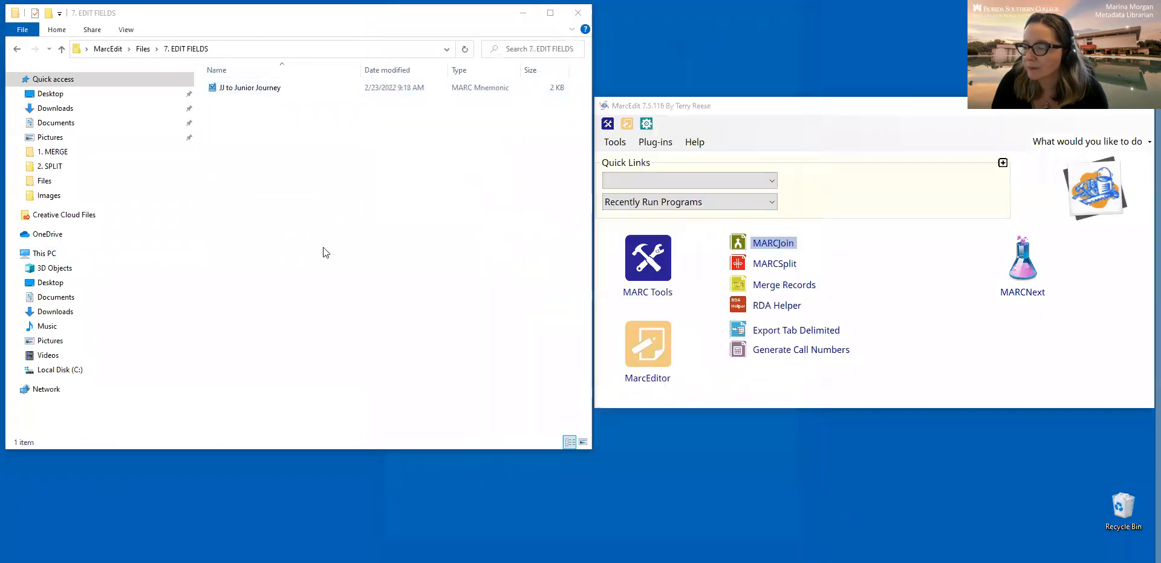
pyautogui.doubleClick(274, 90)
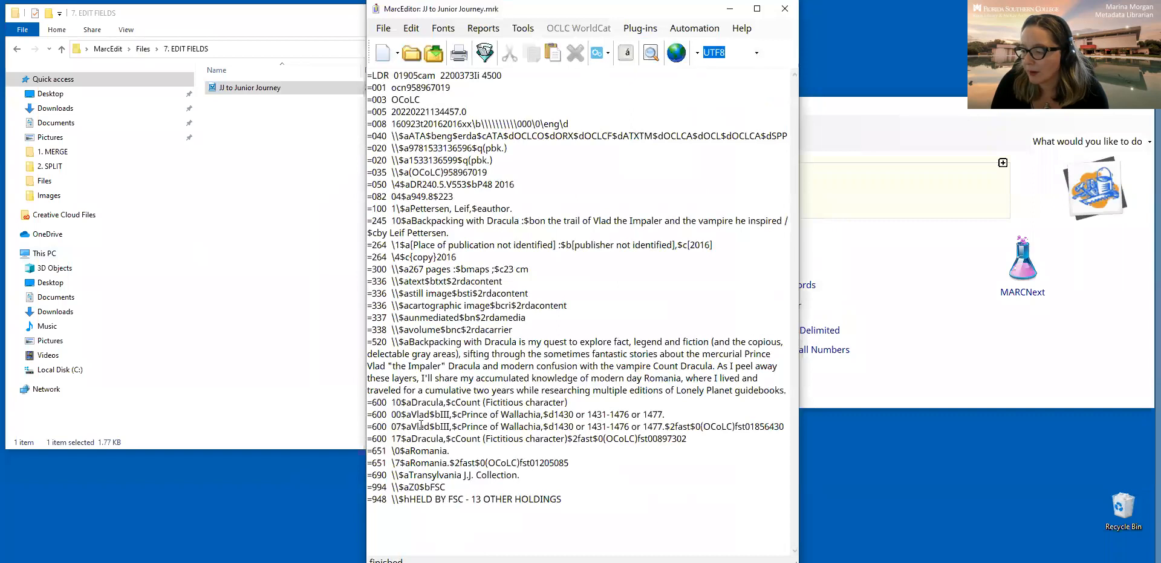
pyautogui.moveTo(521, 475); pyautogui.dragTo(404, 476)
pyautogui.click(439, 476)
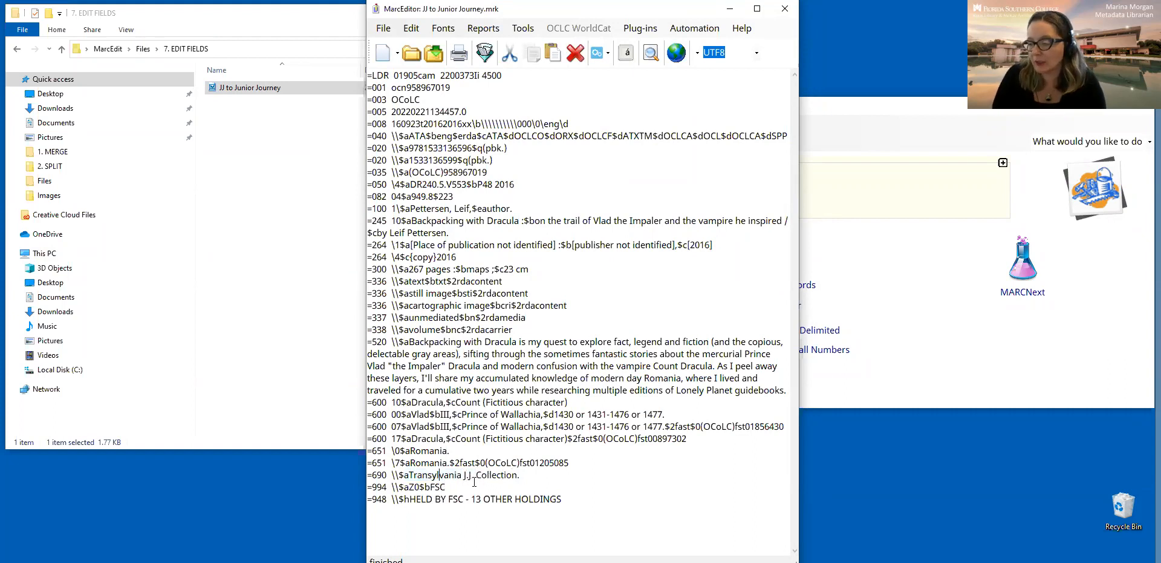
pyautogui.moveTo(477, 478); pyautogui.dragTo(464, 478)
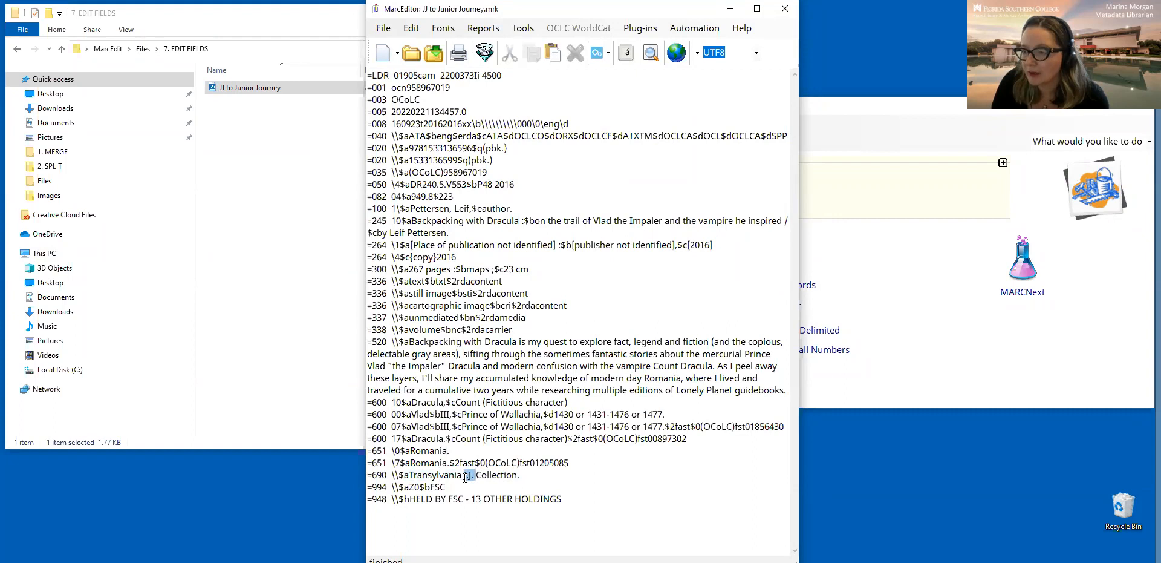
pyautogui.click(465, 478)
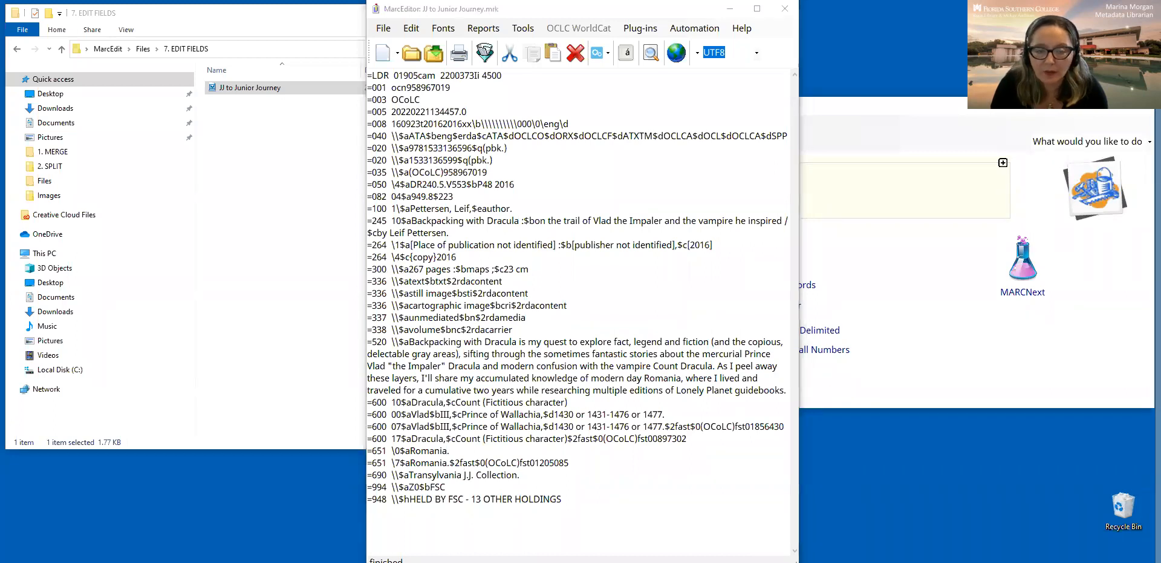
# Open the Edit Field Data tool, uncover the 690 line of the record and set the field to 690
pyautogui.click(527, 30)
pyautogui.click(526, 31)
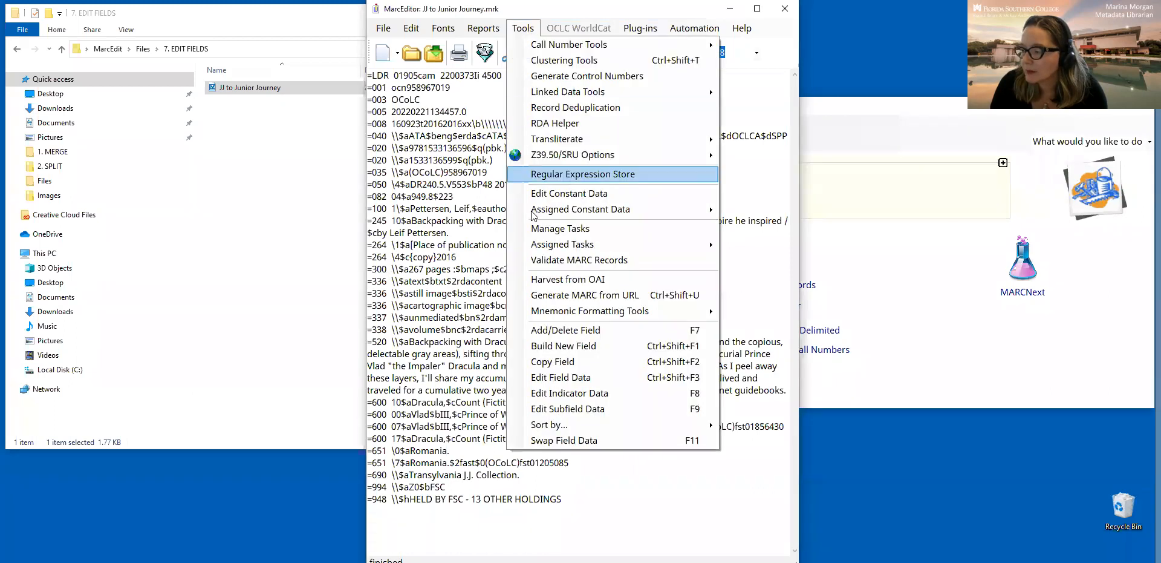
pyautogui.click(565, 378)
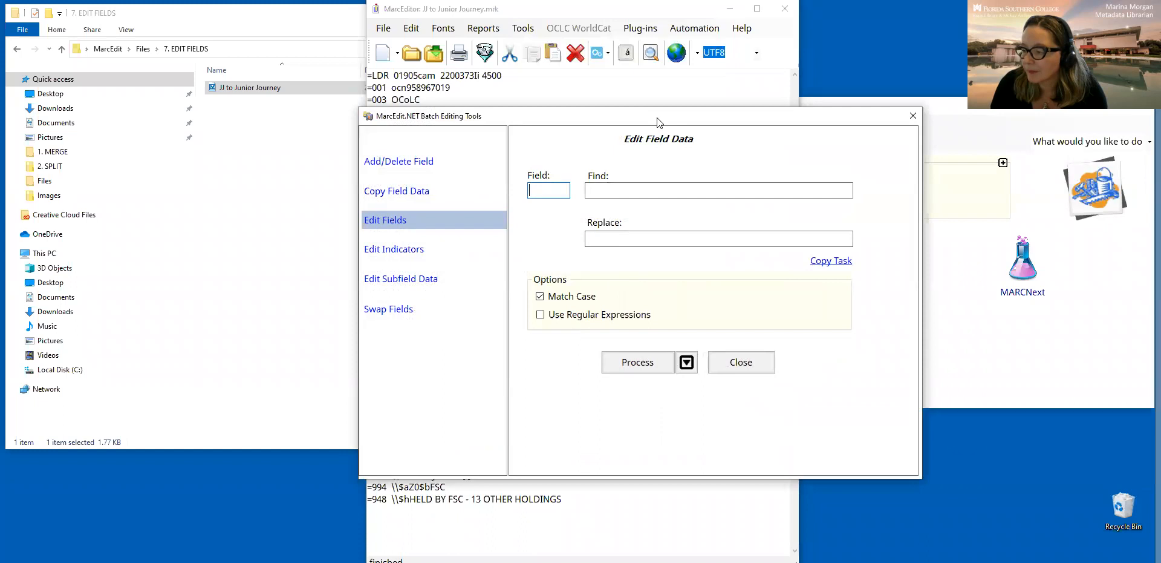
pyautogui.moveTo(658, 118); pyautogui.dragTo(716, 61)
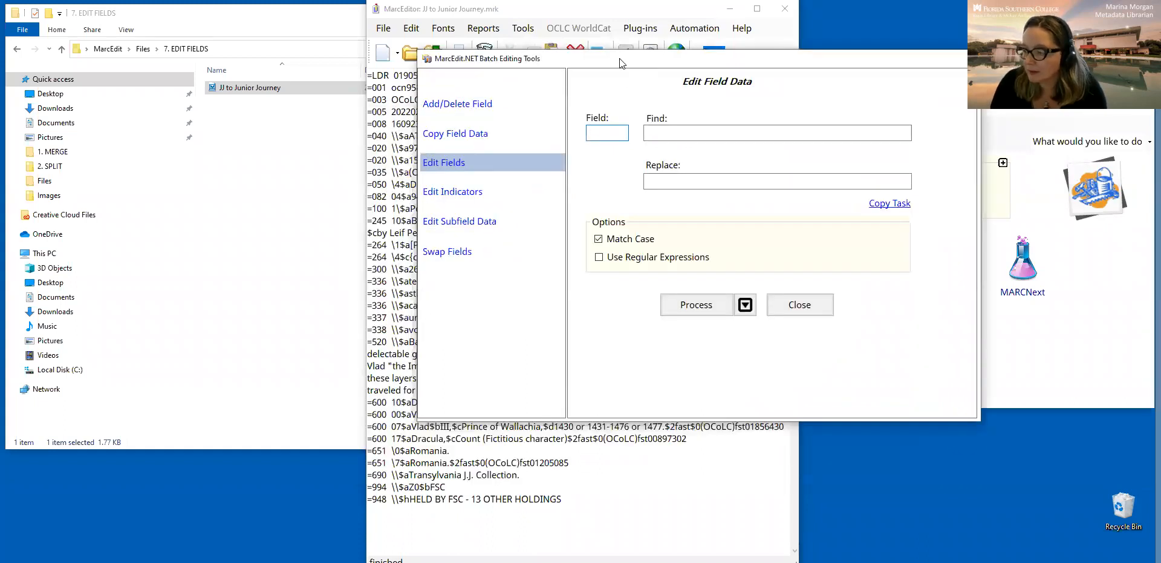
pyautogui.moveTo(620, 62); pyautogui.dragTo(592, 53)
pyautogui.write('690')
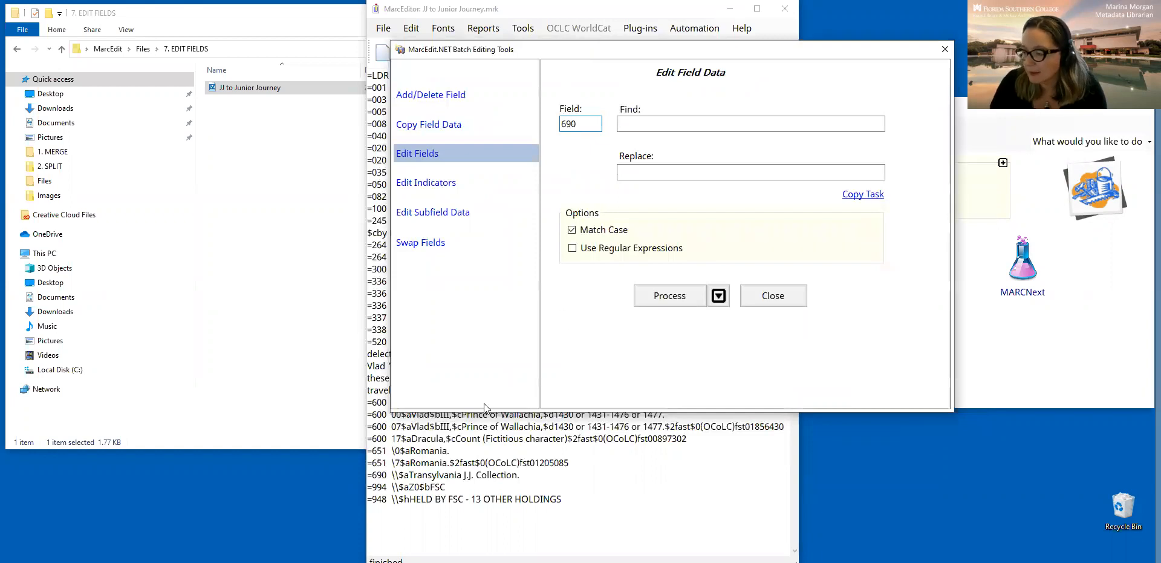
# Copy the 690 field's content "\\$aTransylvania J.J. Collection." from the record and use it as the find text
pyautogui.click(481, 473)
pyautogui.moveTo(520, 474); pyautogui.dragTo(392, 474)
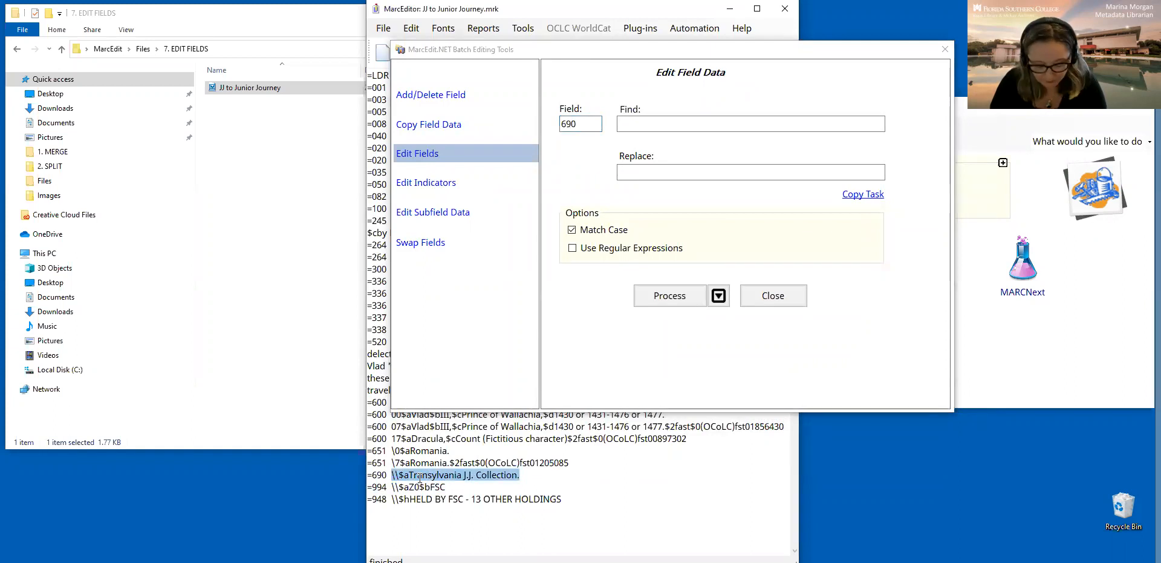
pyautogui.hotkey('ctrl', 'c')
pyautogui.click(629, 123)
pyautogui.hotkey('ctrl', 'v')
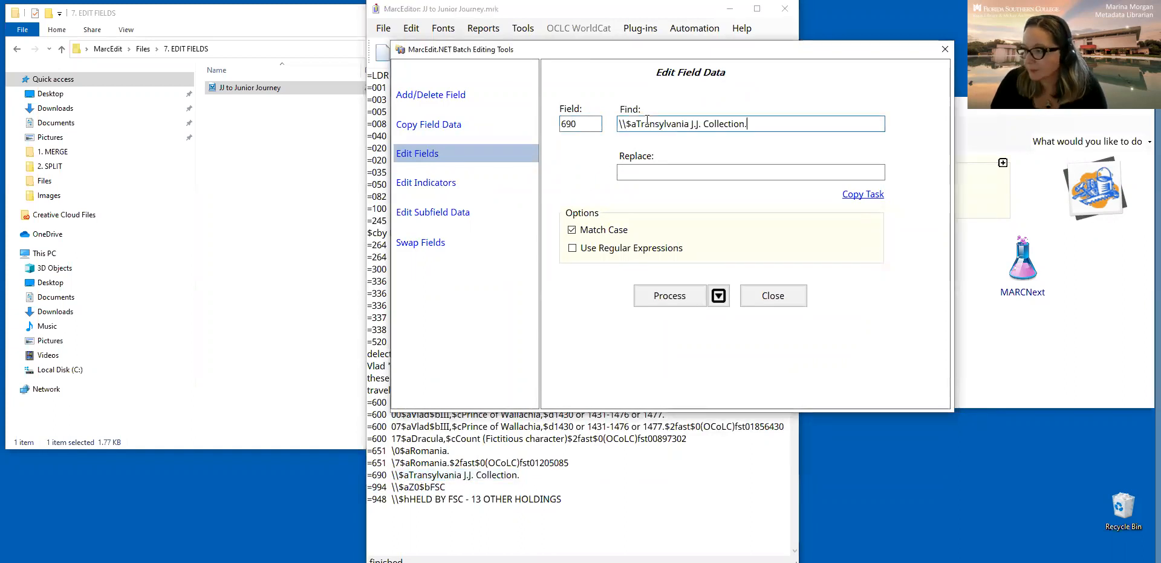
# Set the replacement text to "\\$aTransylvania Junior Journey Collection."
pyautogui.click(719, 174)
pyautogui.hotkey('ctrl', 'v')
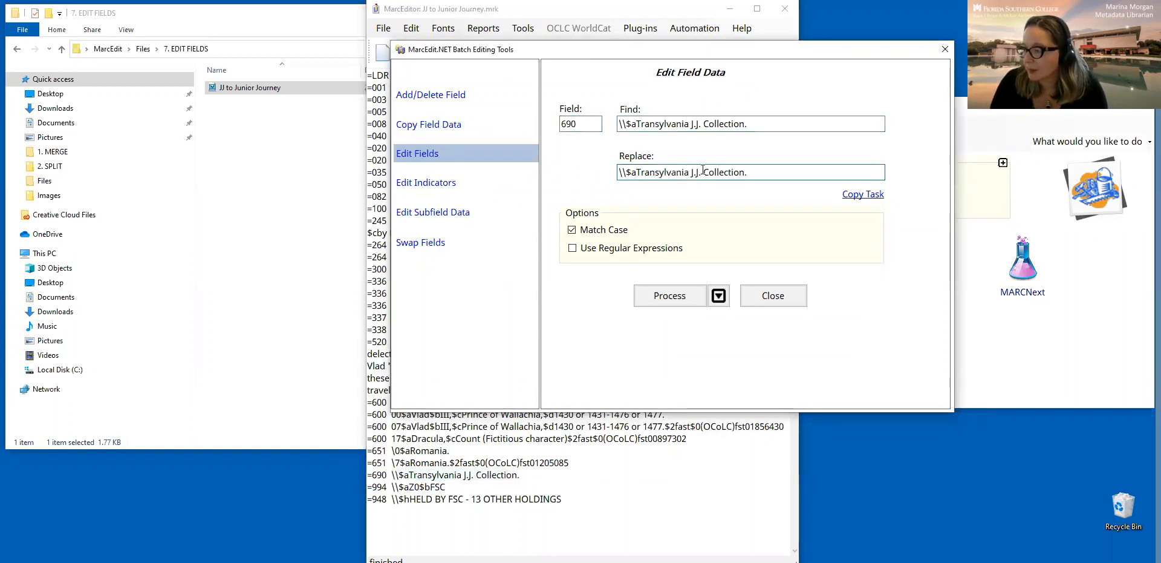
pyautogui.press('BackSpace')
pyautogui.press('BackSpace')
pyautogui.write('Junior')
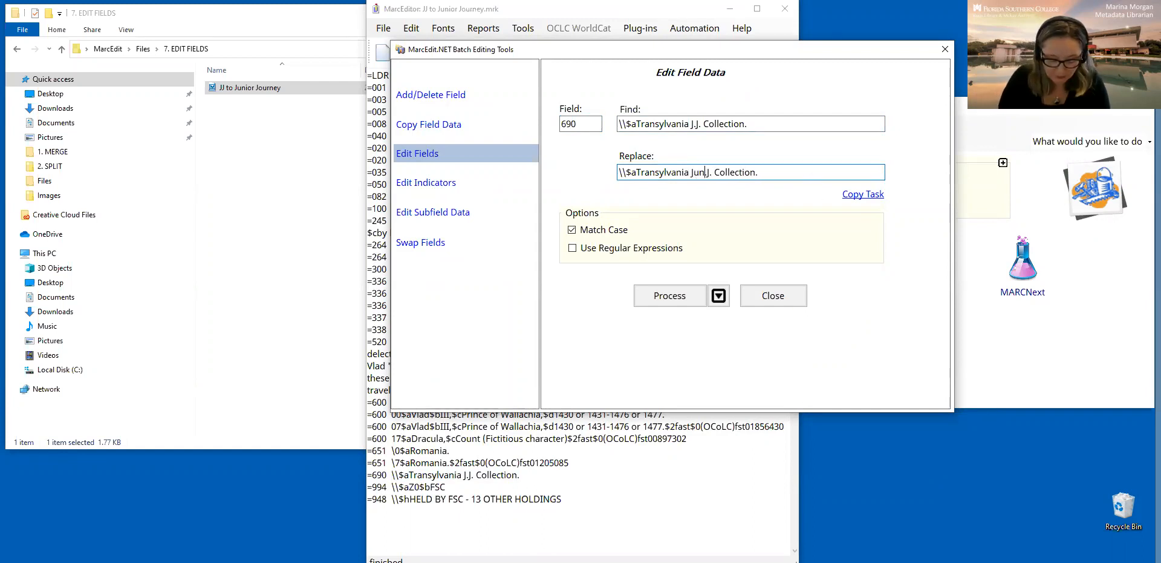
pyautogui.press('BackSpace')
pyautogui.write('ourney')
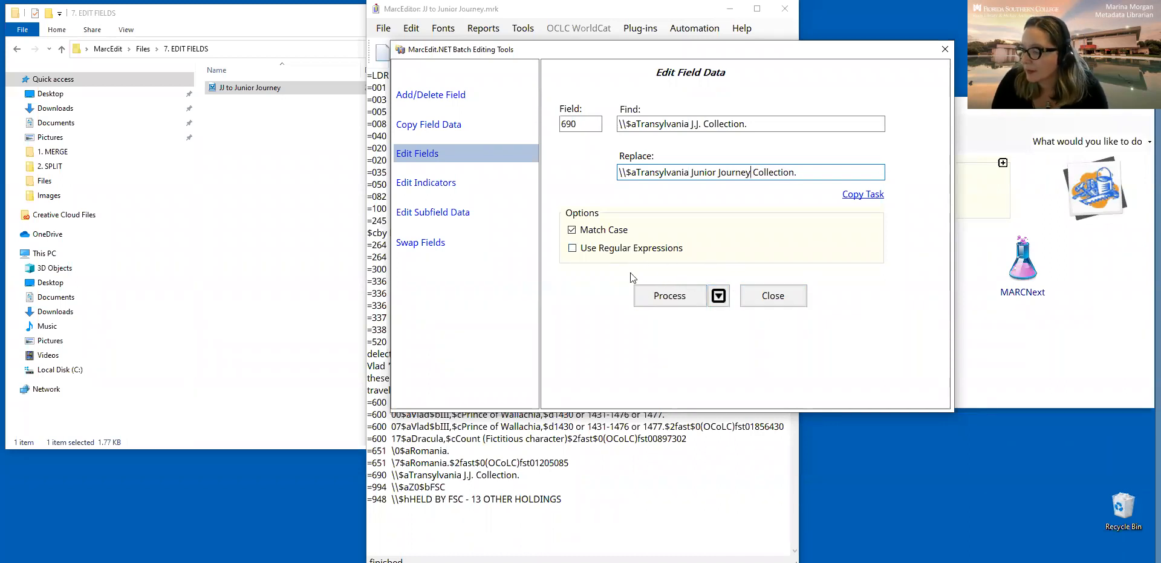
# Try to run the 690 field replacement with the "\\$a" prefix in both the find and replacement texts
pyautogui.click(656, 296)
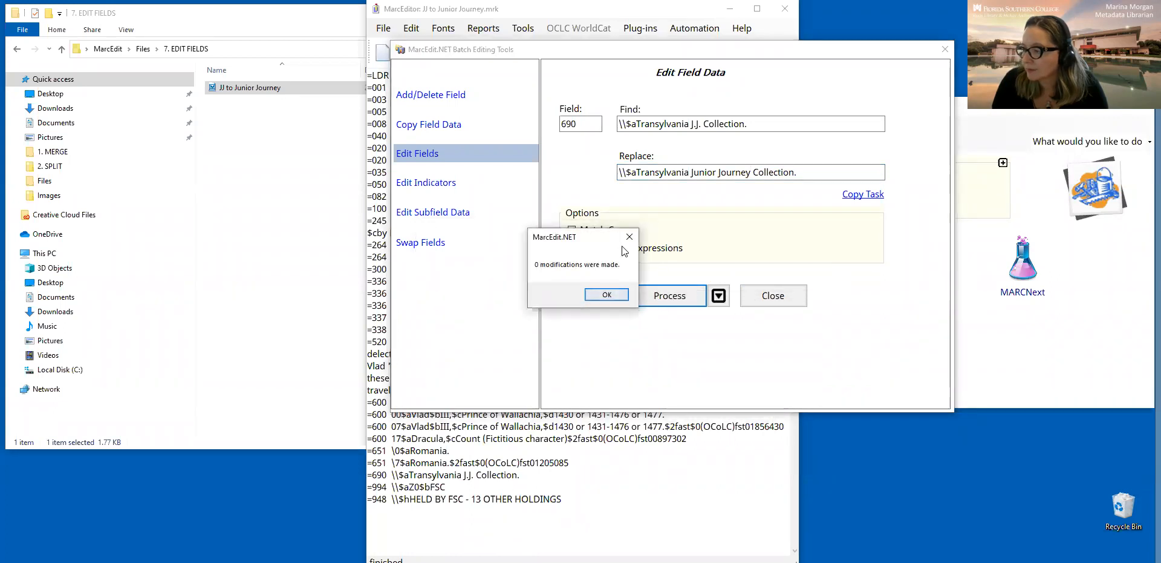
pyautogui.click(606, 294)
# Remove the "\\$a" prefix from both the find and replacement texts and run the 690 field replacement
pyautogui.click(637, 123)
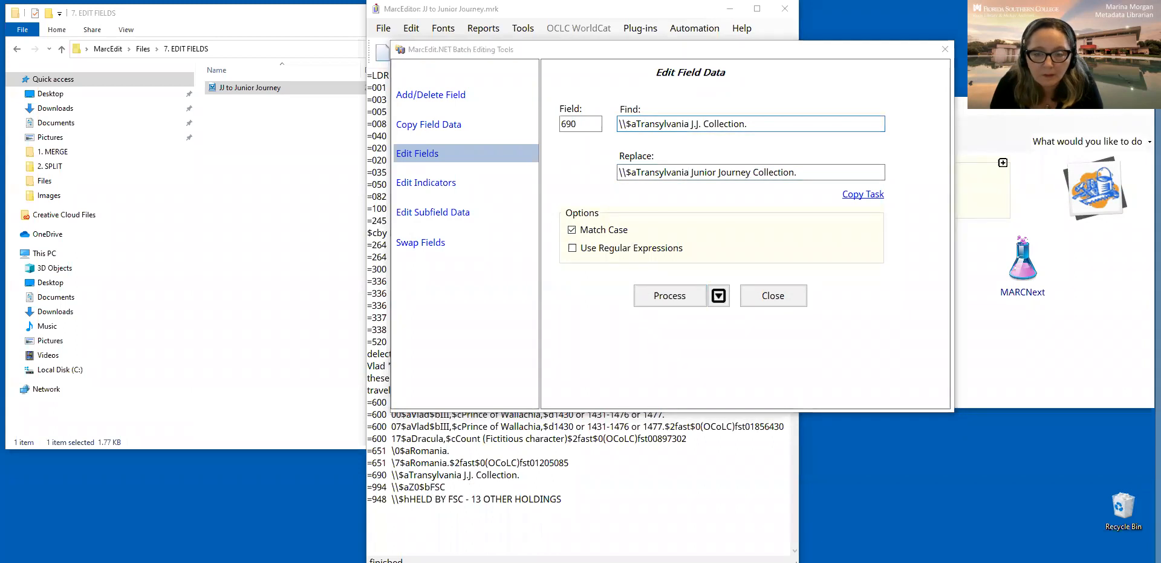
pyautogui.click(660, 123)
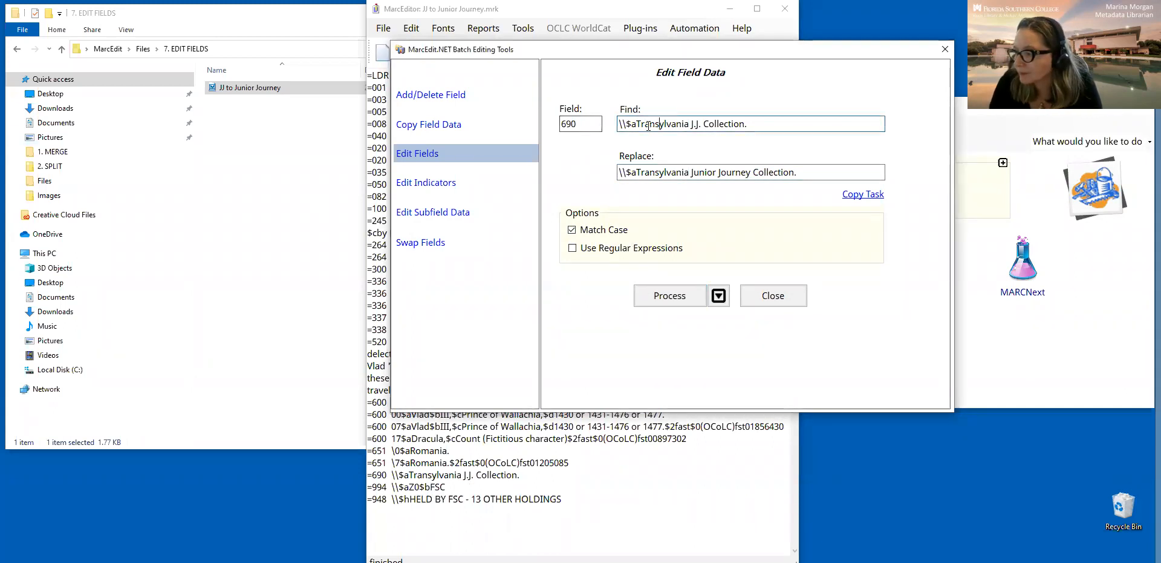
pyautogui.moveTo(638, 123); pyautogui.dragTo(619, 126)
pyautogui.press('Delete')
pyautogui.moveTo(638, 172); pyautogui.dragTo(610, 177)
pyautogui.press('Delete')
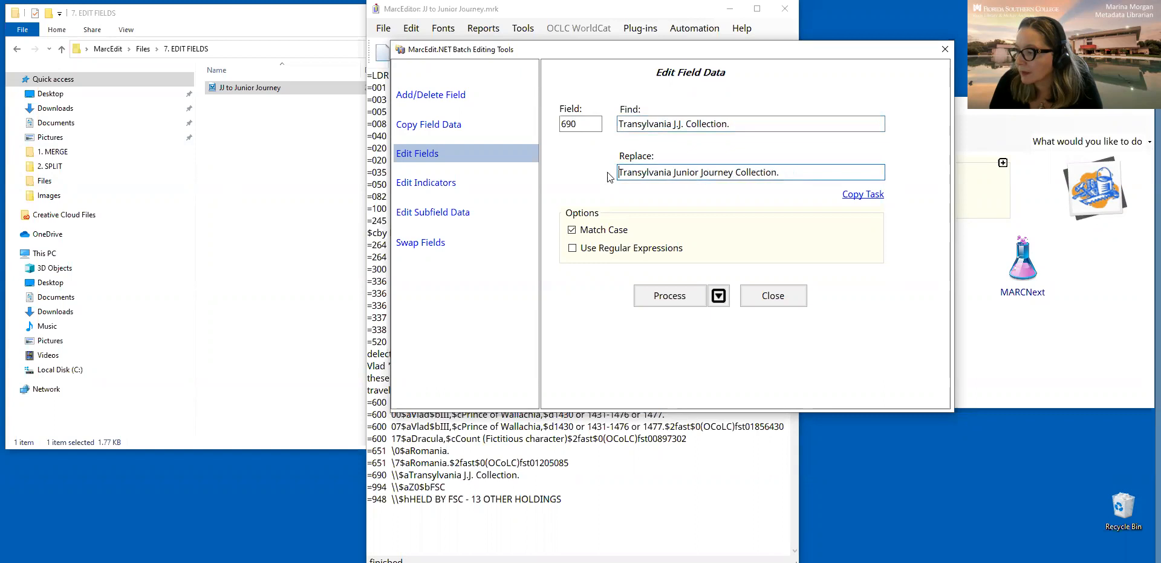
pyautogui.click(670, 299)
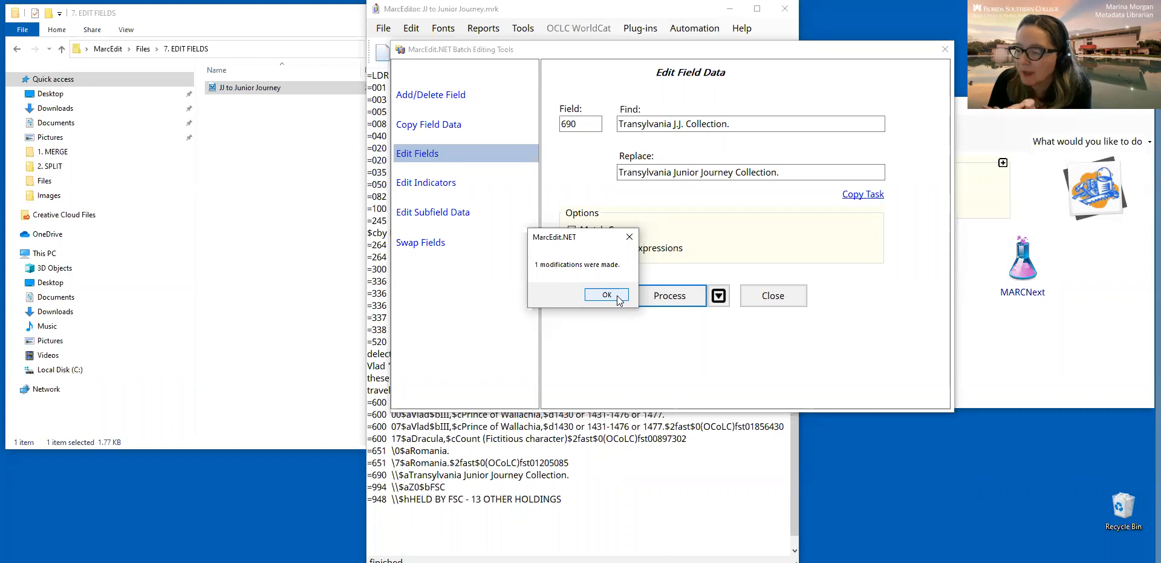
pyautogui.click(607, 294)
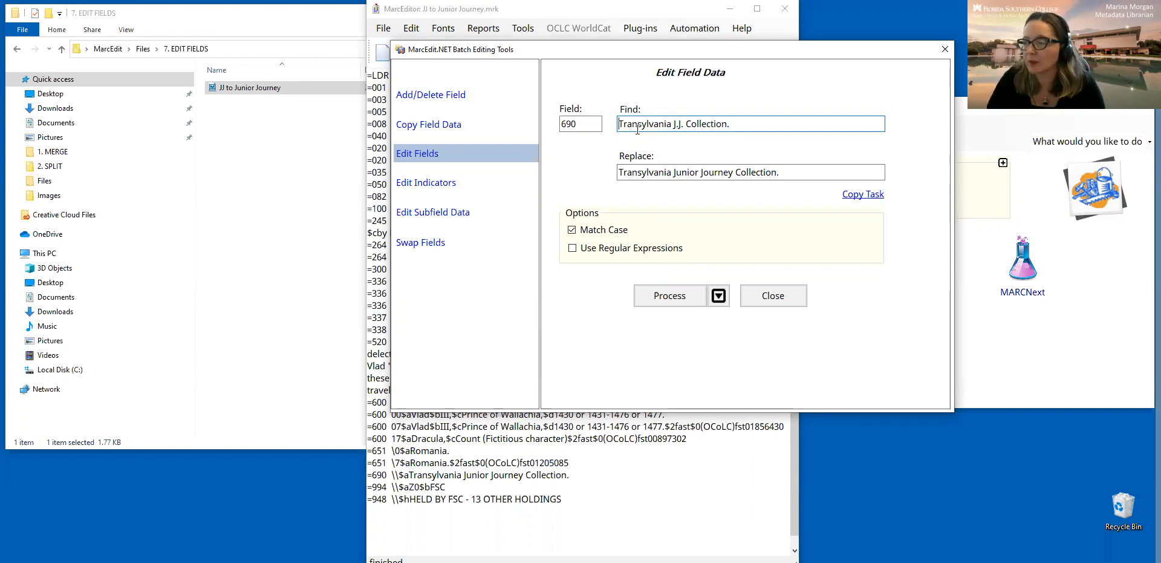
# Close the Edit Field Data tool and examine the new wording of the record's 690 field
pyautogui.hotkey('shift', 'Tab')
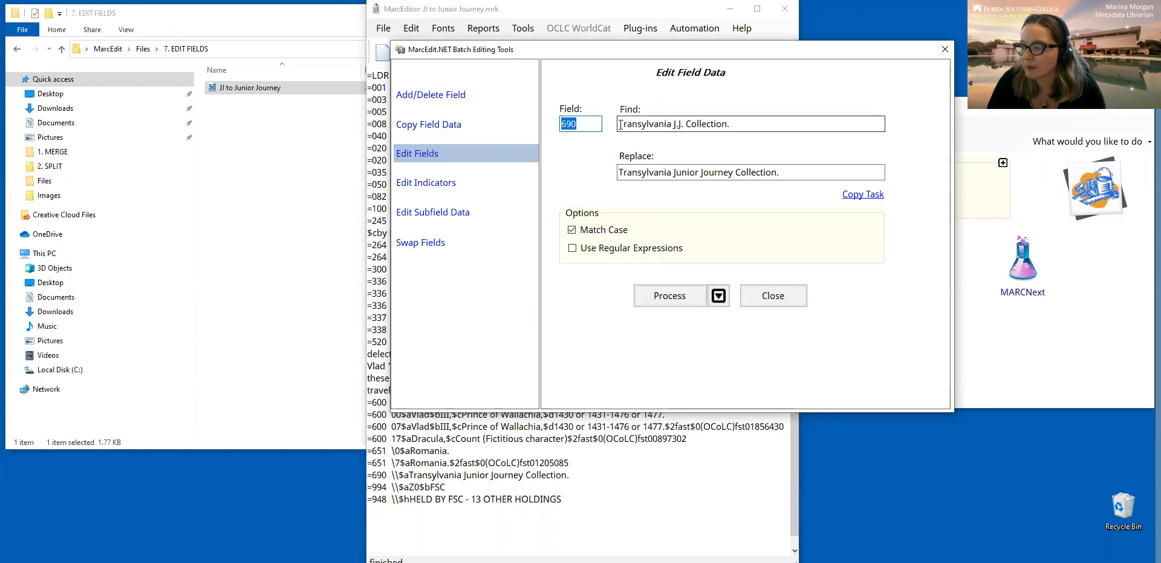
pyautogui.press('Tab')
pyautogui.moveTo(780, 172); pyautogui.dragTo(618, 174)
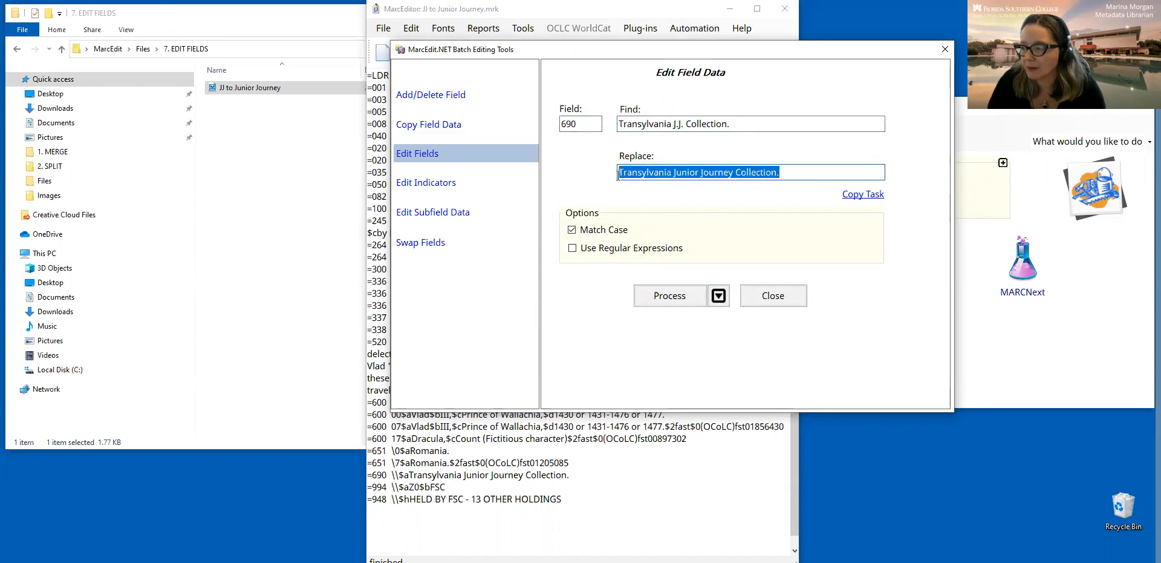
pyautogui.click(787, 306)
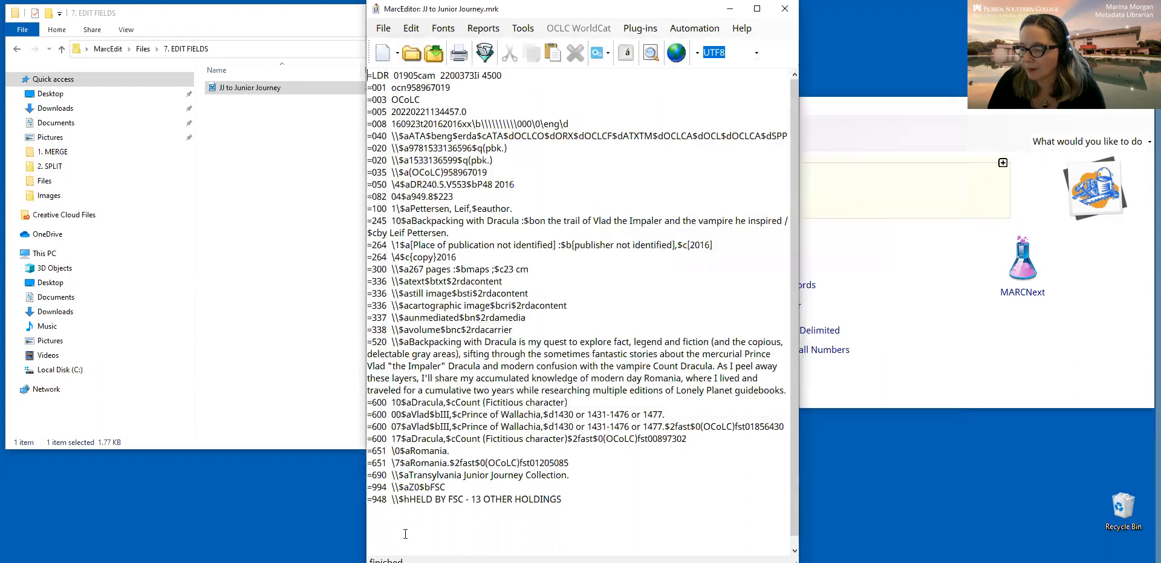
pyautogui.moveTo(464, 475); pyautogui.dragTo(516, 478)
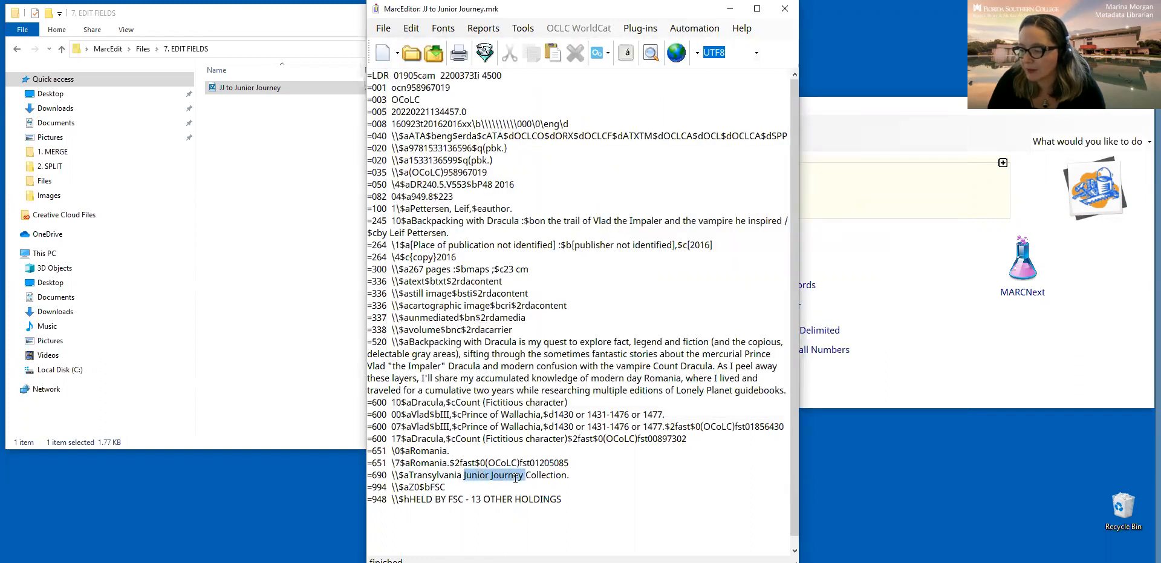
pyautogui.click(572, 476)
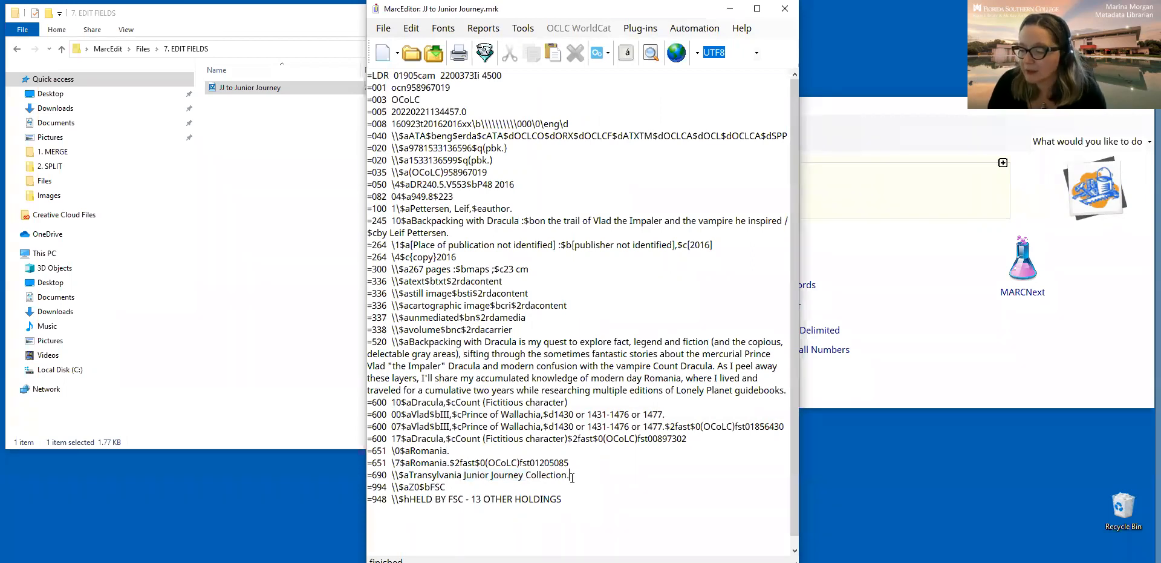
# Save and close the record, and open the "Subject Added Entry-Geographic Name" file from the "8. EDIT INDICATORS" folder
pyautogui.click(785, 8)
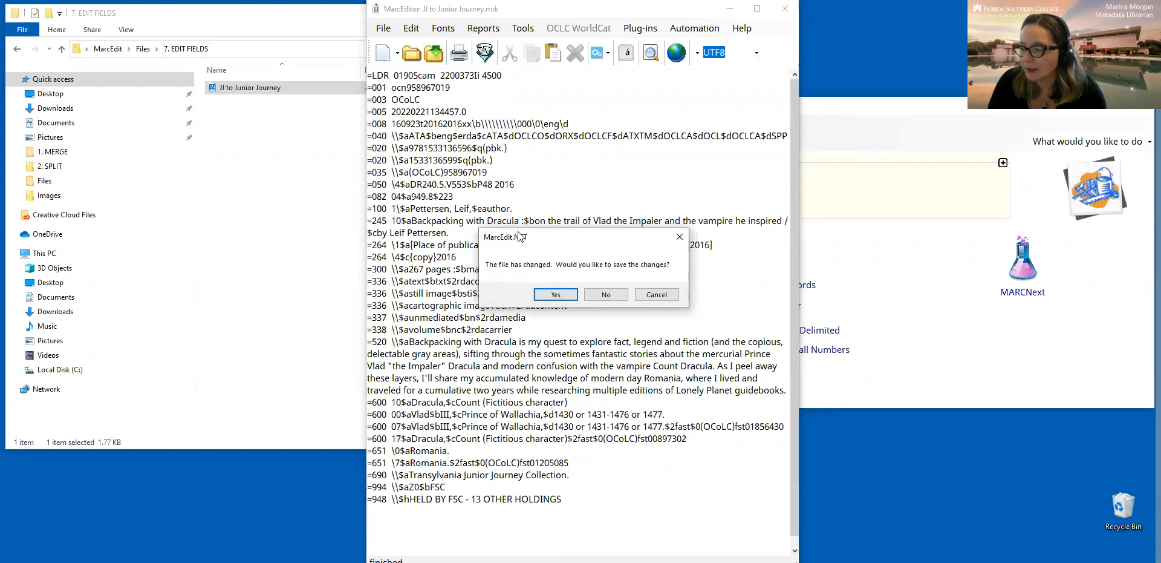
pyautogui.click(552, 295)
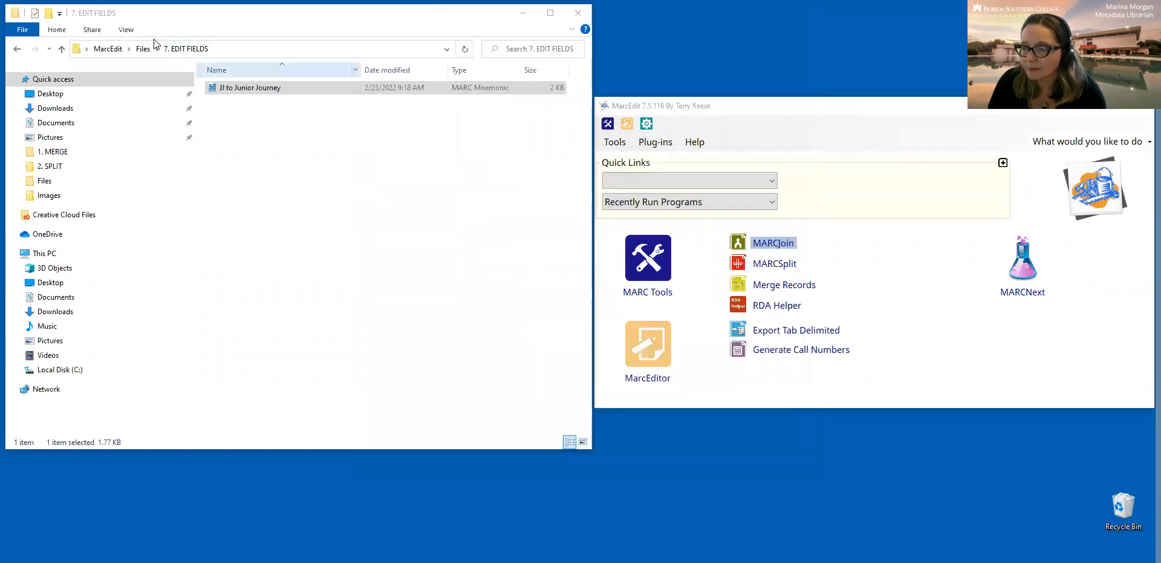
pyautogui.click(145, 48)
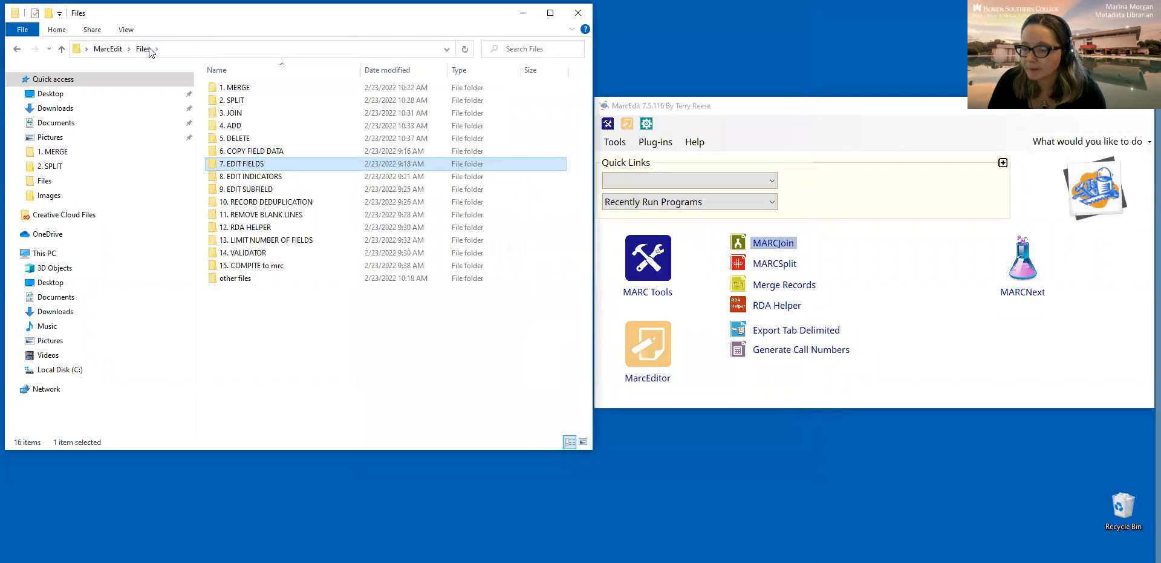
pyautogui.click(277, 177)
pyautogui.doubleClick(277, 177)
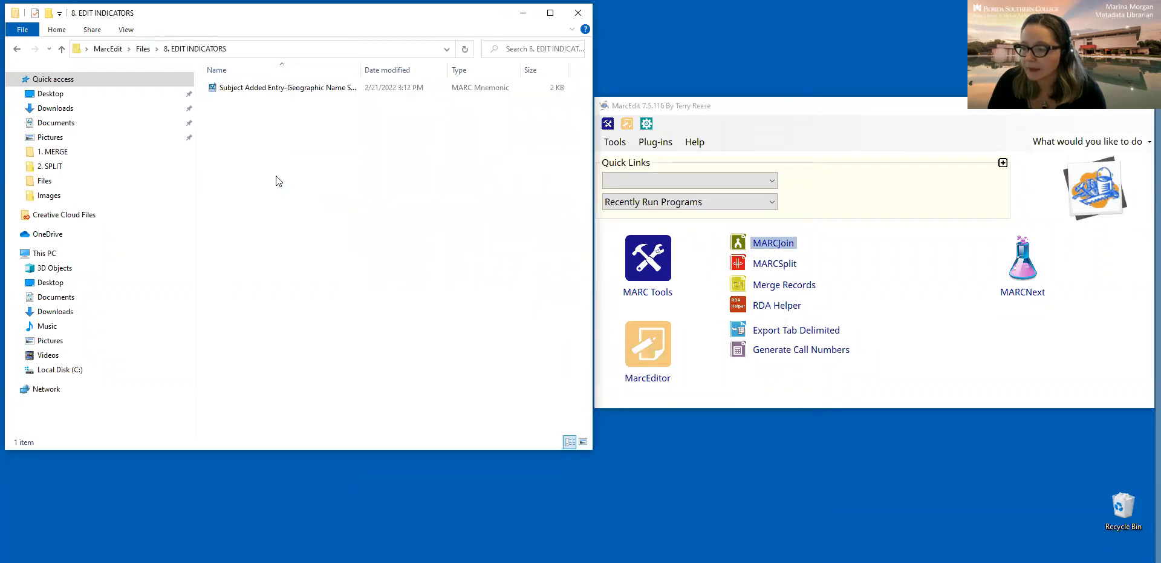
pyautogui.doubleClick(288, 90)
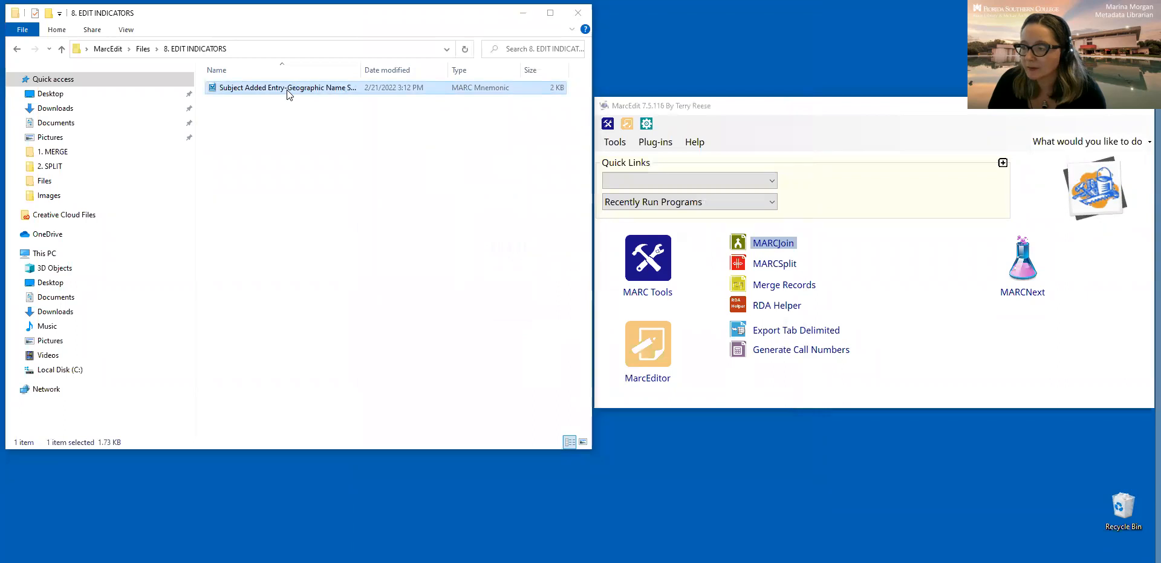
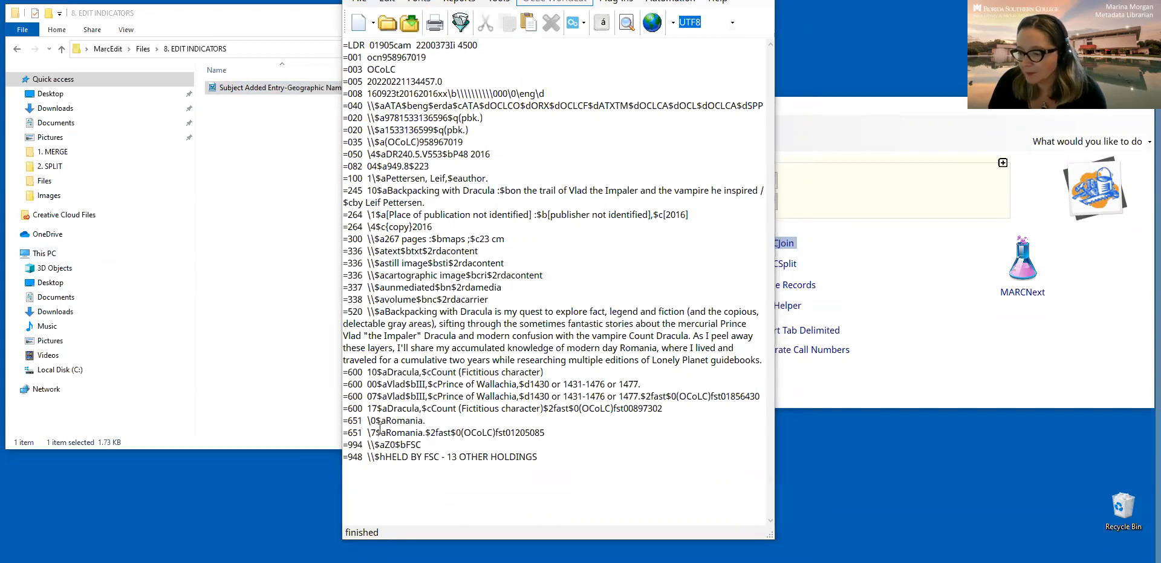
# Delete "$2fast$0(OCoLC)fst01205085" from the end of the second 651 field, the one with indicators "\7"
pyautogui.moveTo(542, 432); pyautogui.dragTo(427, 433)
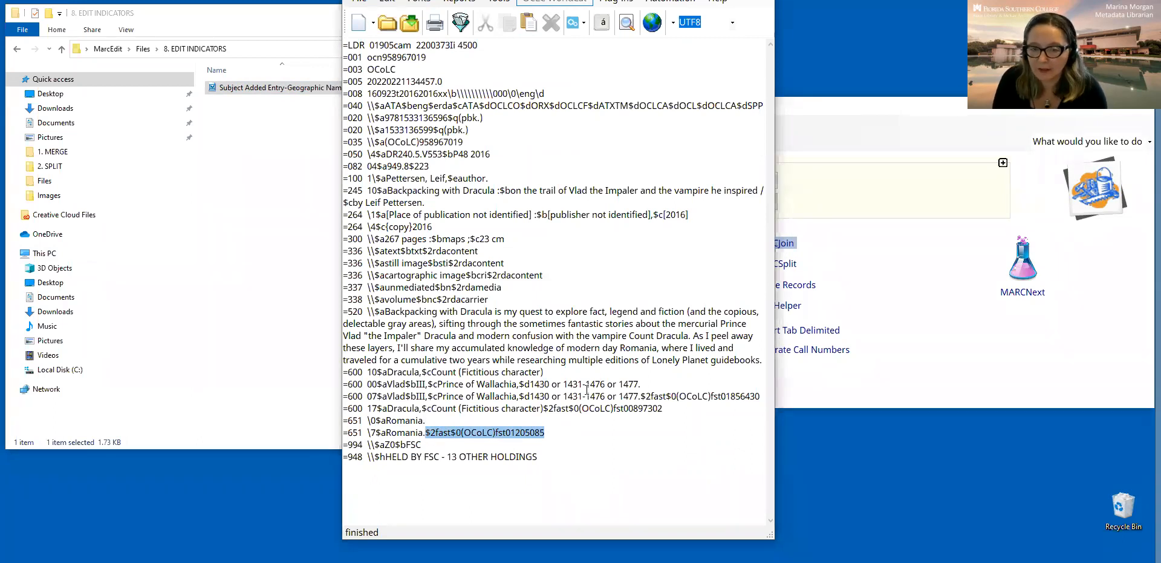
pyautogui.press('Delete')
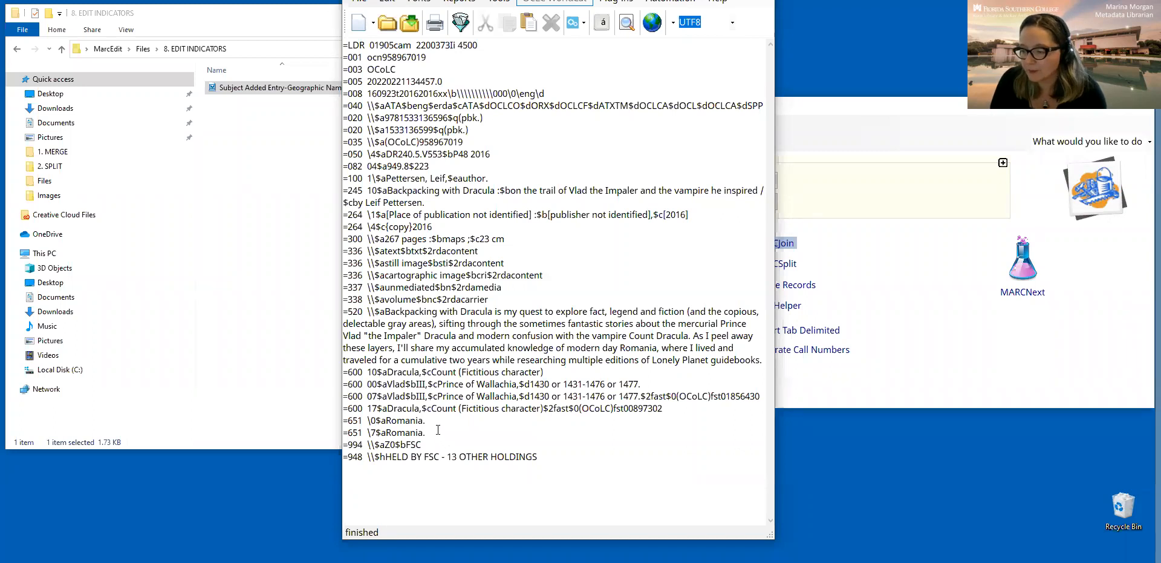
pyautogui.moveTo(376, 432); pyautogui.dragTo(368, 432)
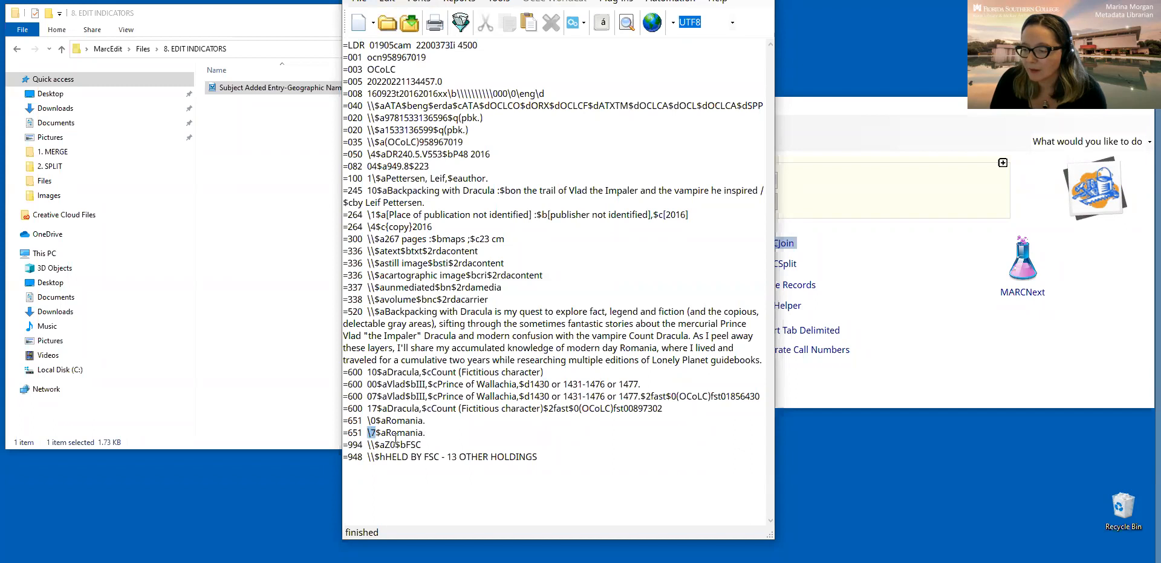
pyautogui.click(437, 432)
pyautogui.click(463, 435)
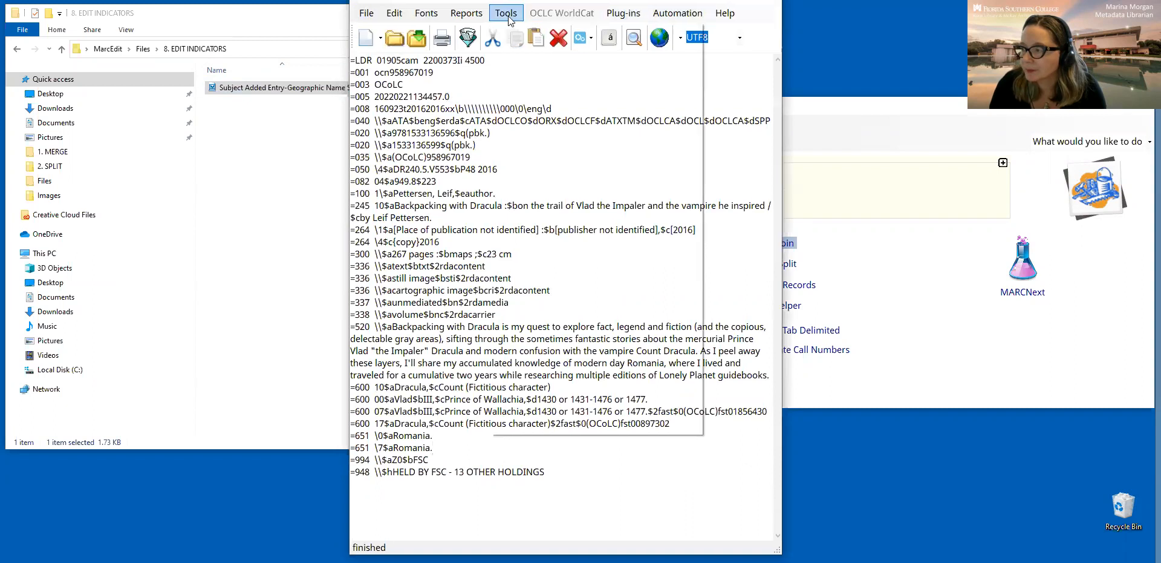
# Open the Edit Indicator Data tool and set field 651, indicators "\7" and replacement indicators "\4"
pyautogui.click(507, 14)
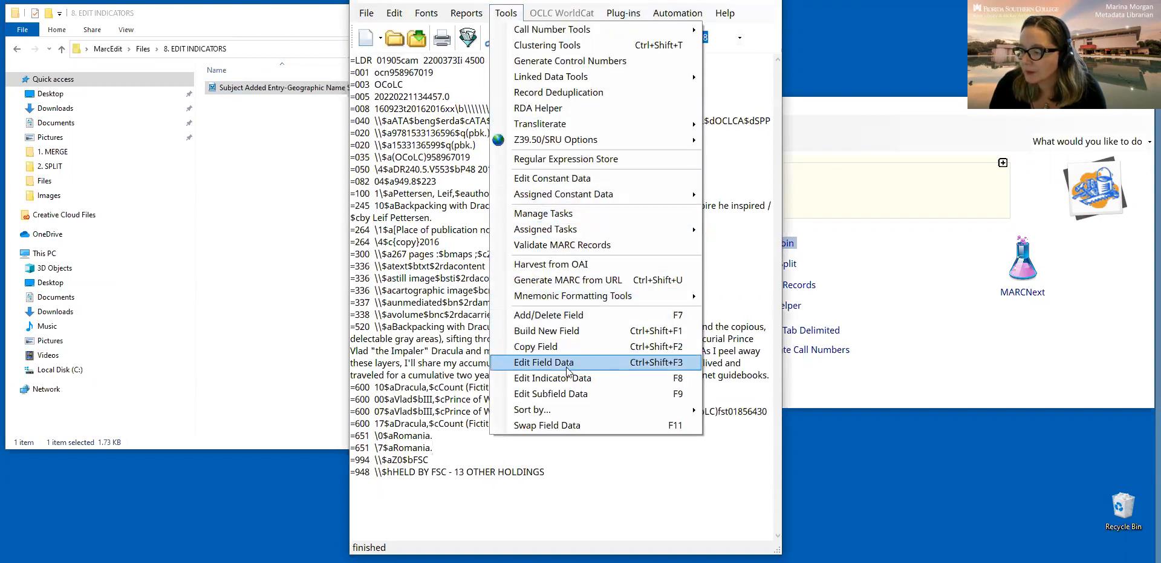
pyautogui.click(577, 381)
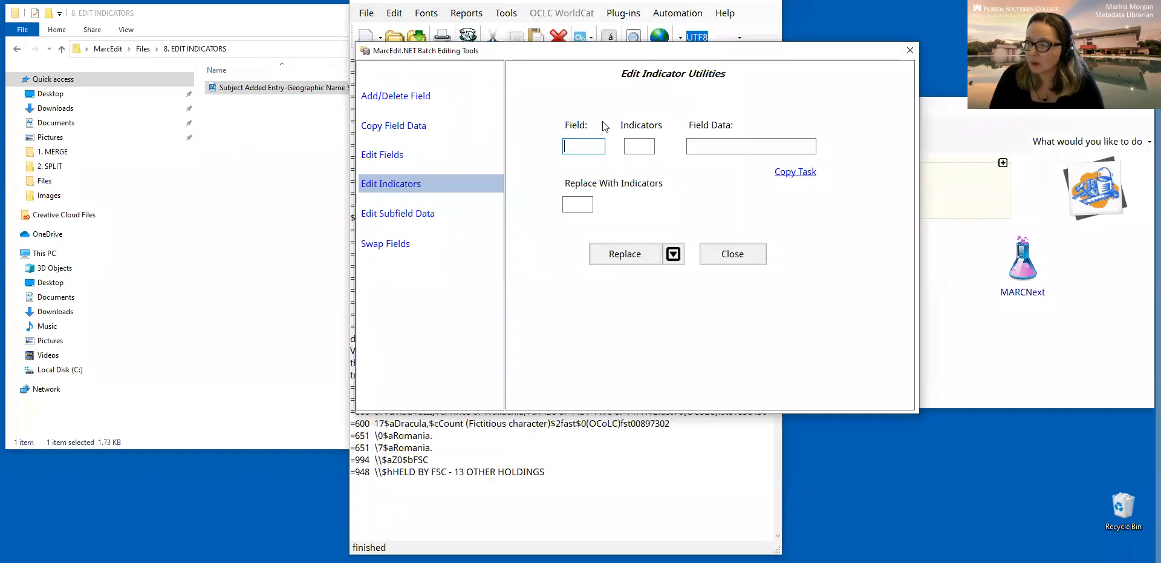
pyautogui.write('651')
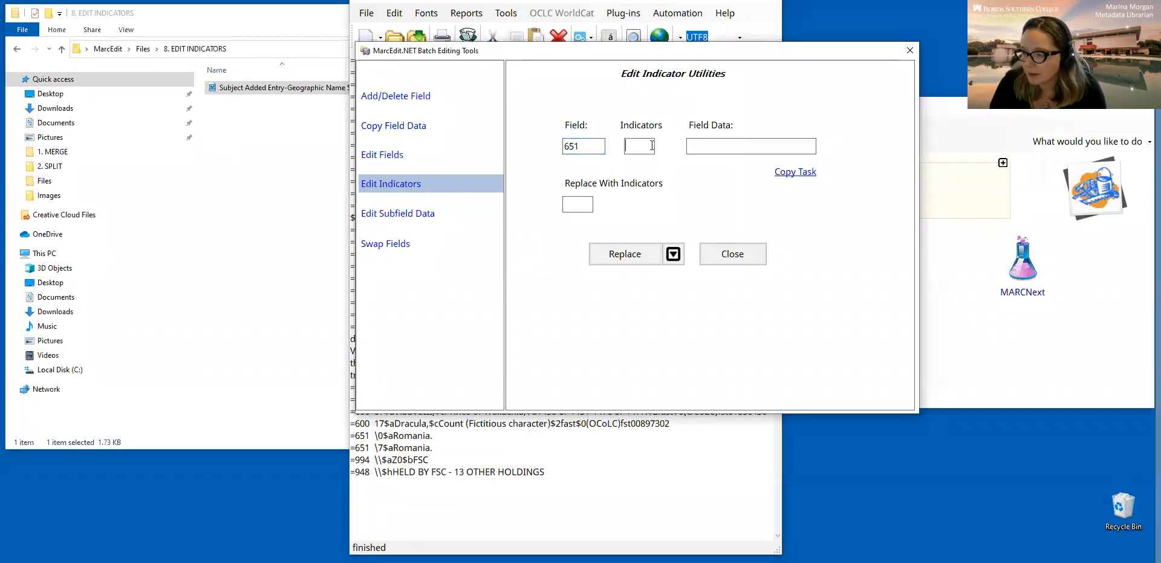
pyautogui.click(652, 145)
pyautogui.write('\\7')
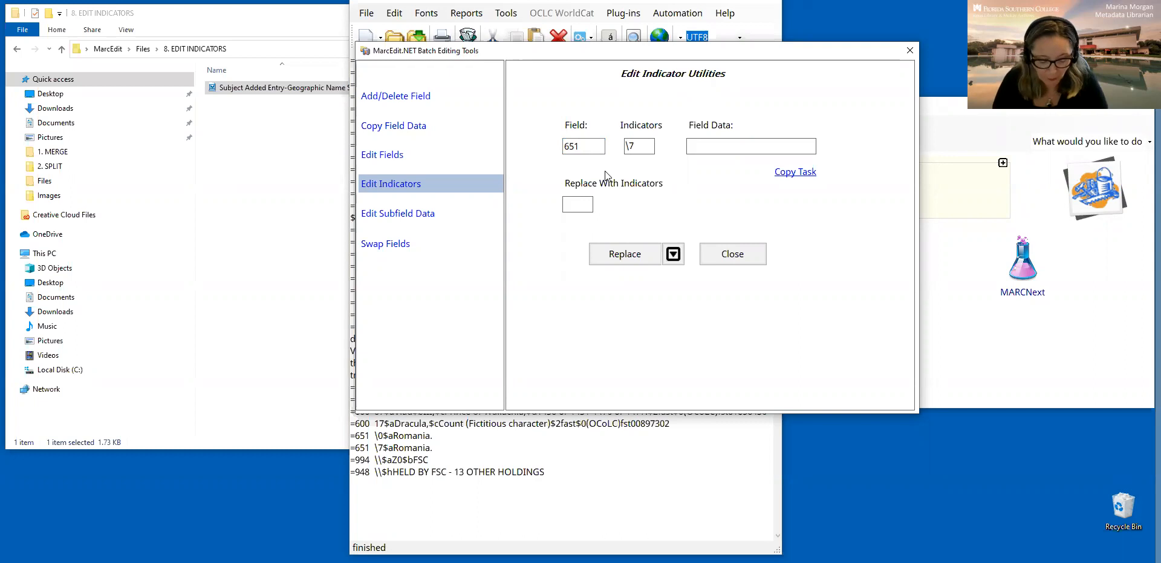
pyautogui.click(578, 204)
pyautogui.write('\\4')
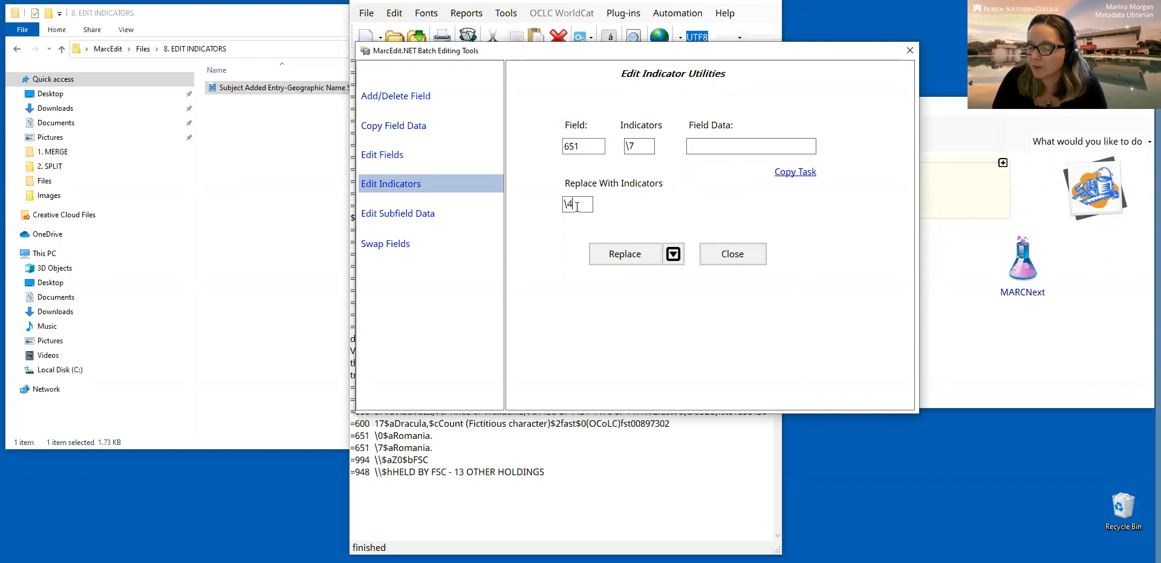
# Run the indicator replacement on the 651 field, check the edited line and close the batch editing tool
pyautogui.click(626, 254)
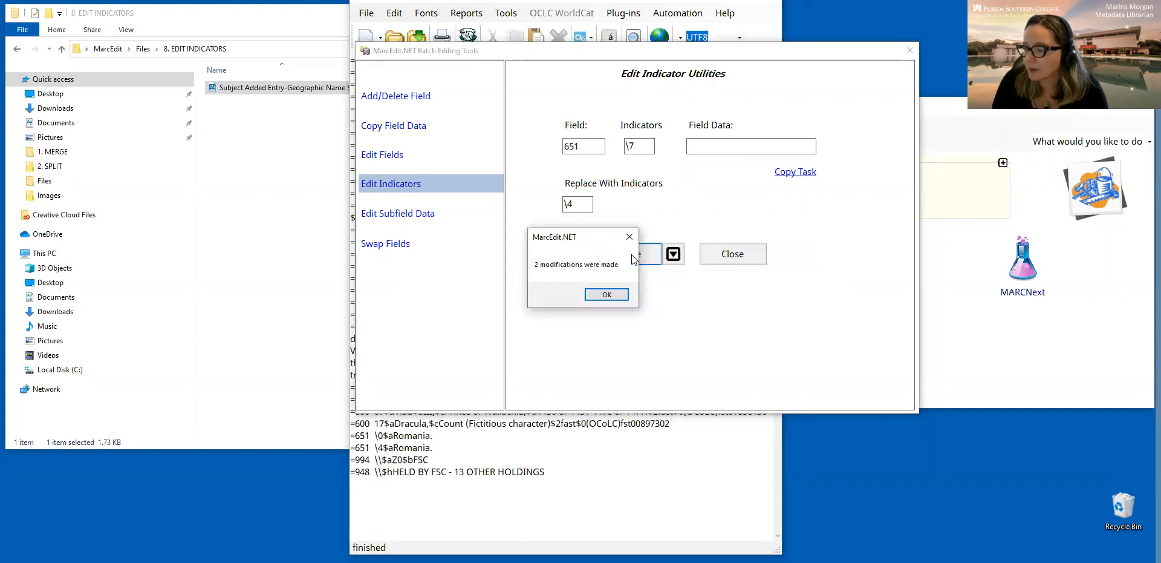
pyautogui.click(607, 294)
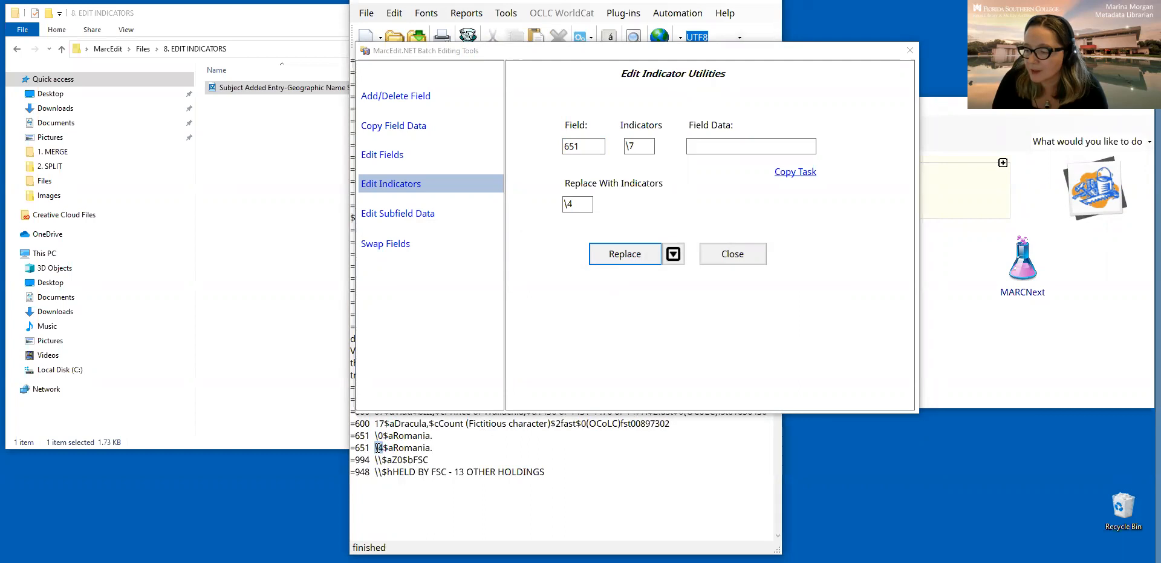
pyautogui.click(434, 454)
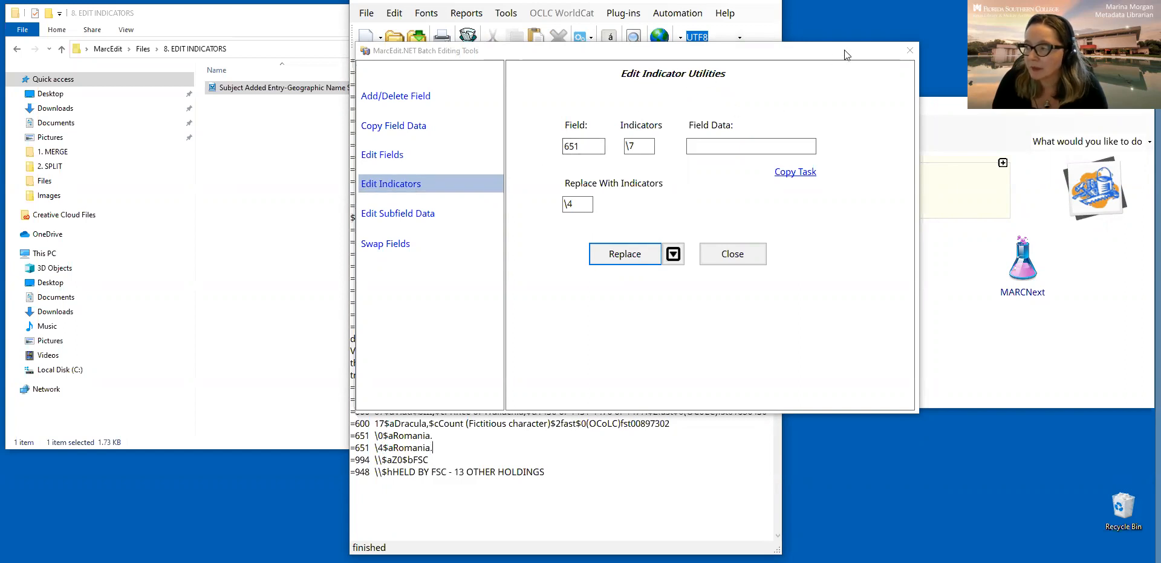
pyautogui.moveTo(852, 57); pyautogui.dragTo(871, 87)
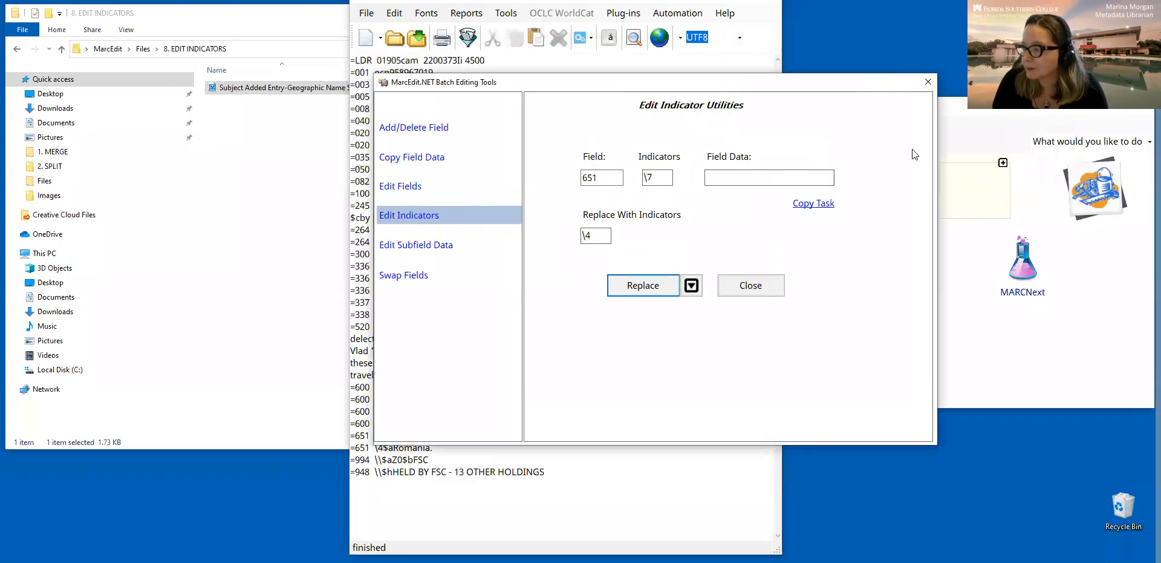
pyautogui.click(928, 81)
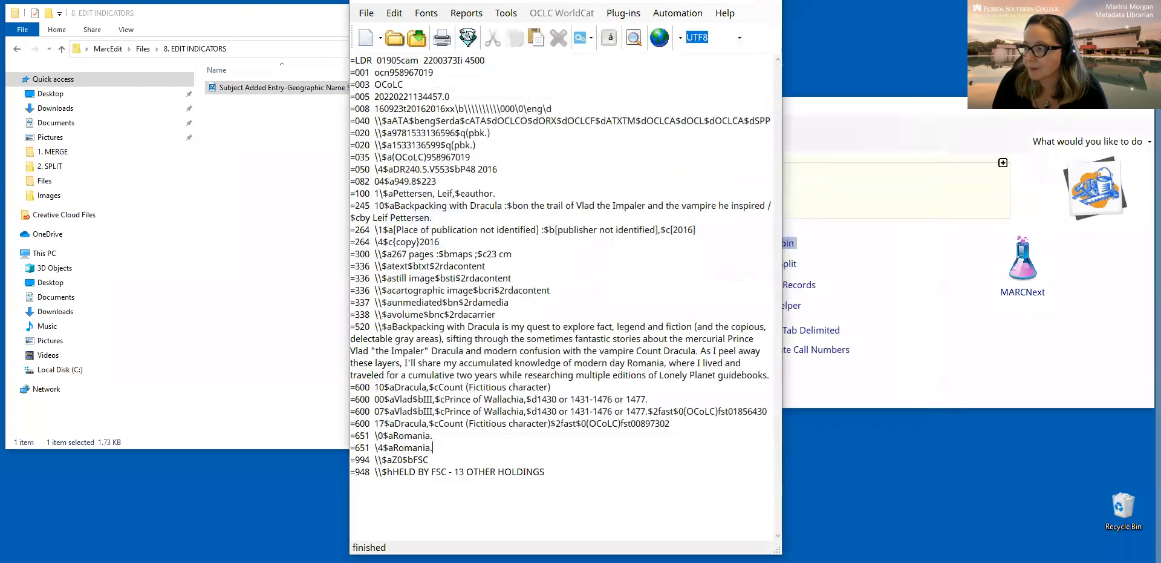
# Save and close the edited record, and open the "9. EDIT SUBFIELD" folder
pyautogui.click(773, 6)
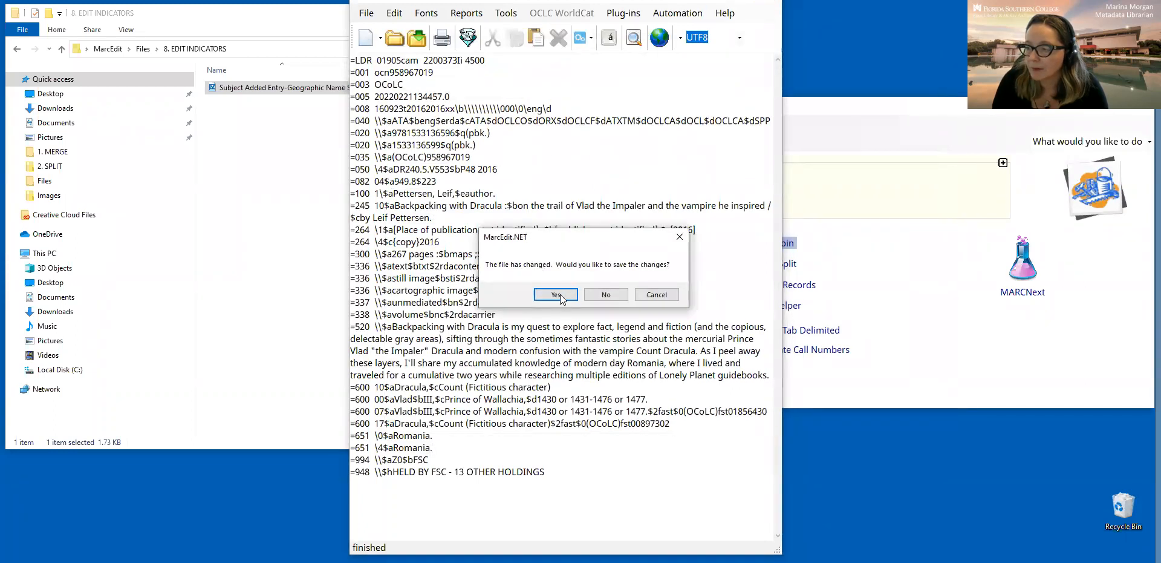
pyautogui.click(144, 50)
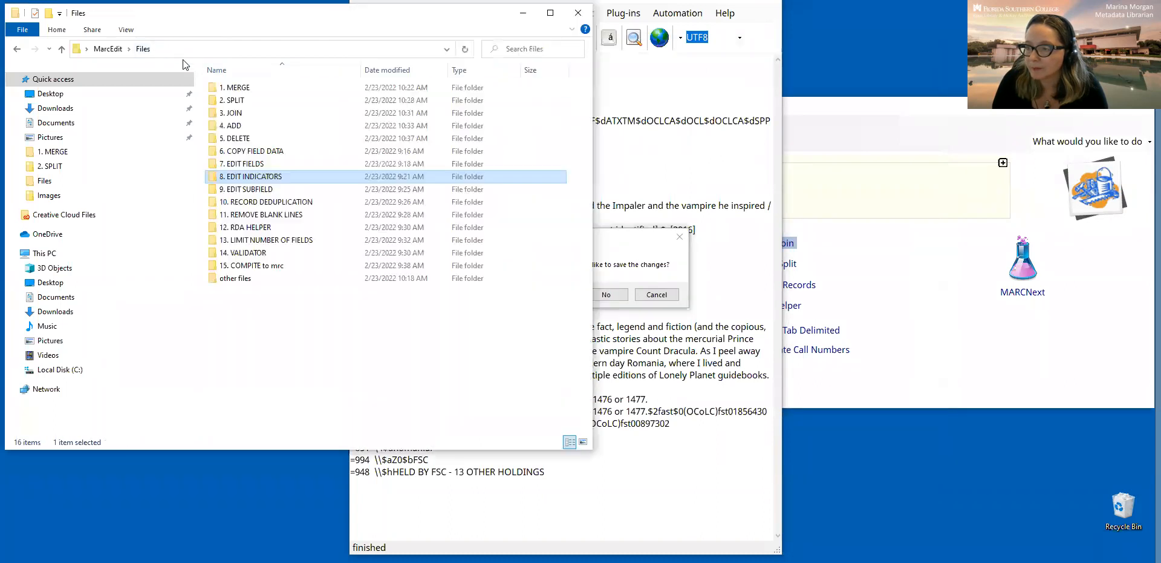
pyautogui.click(641, 238)
pyautogui.click(556, 294)
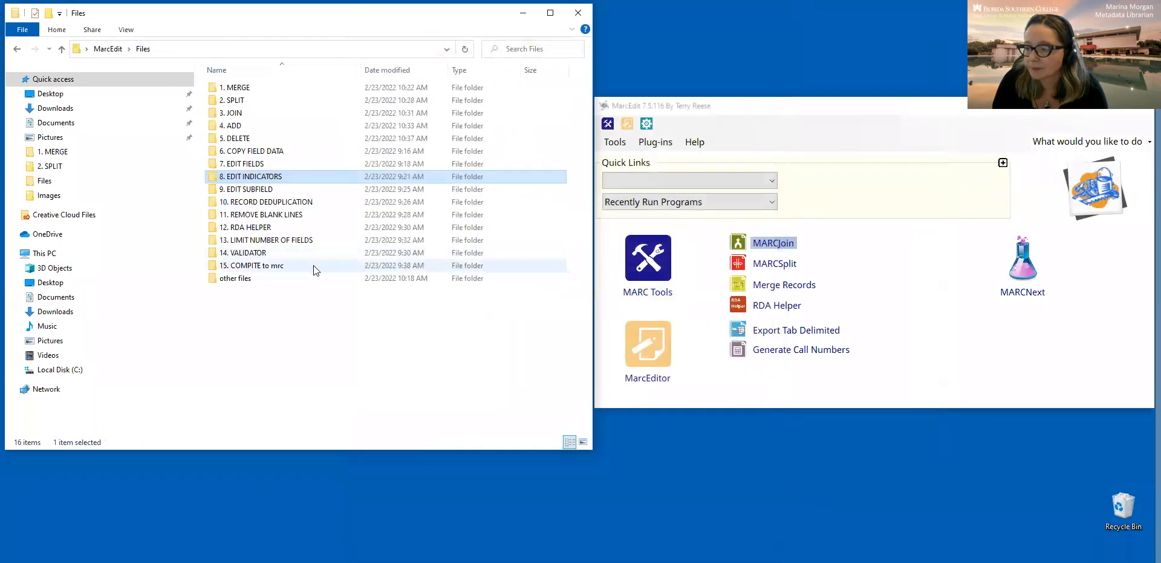
pyautogui.doubleClick(270, 190)
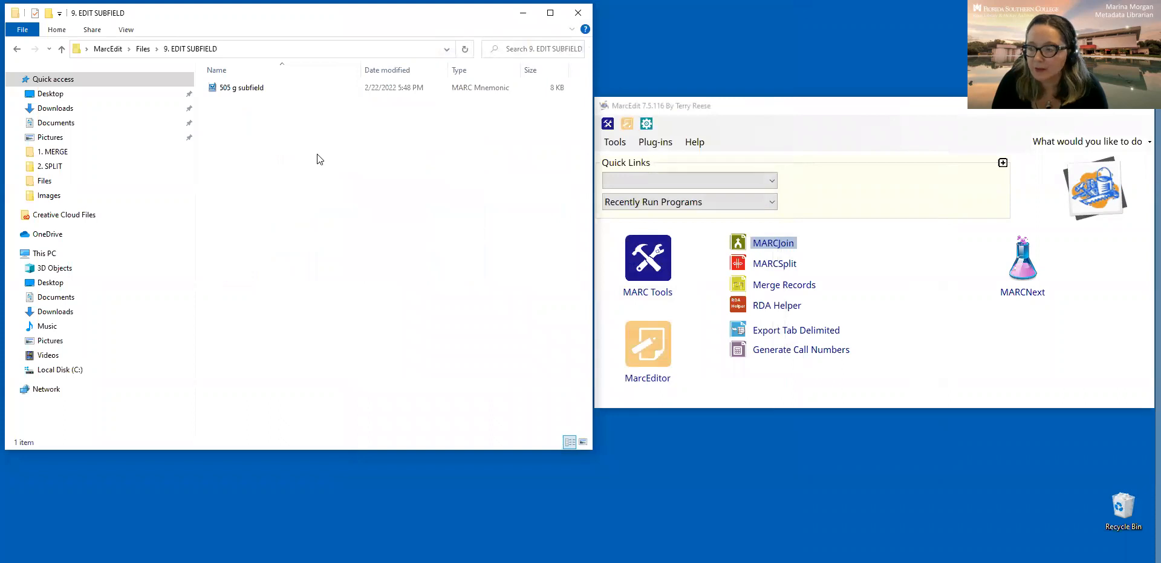
# Open the "505 g subfield" file and locate the $g subfields in its 505 contents note
pyautogui.click(255, 91)
pyautogui.doubleClick(255, 90)
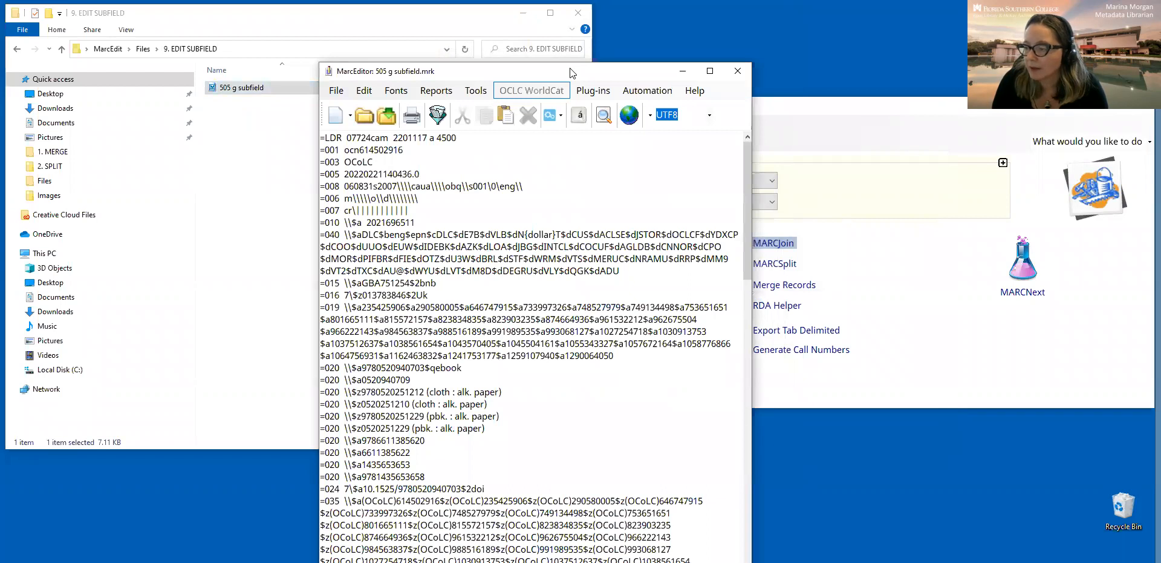
pyautogui.moveTo(570, 73); pyautogui.dragTo(676, 0)
pyautogui.scroll(-6, 621, 319)
pyautogui.scroll(-7, 621, 319)
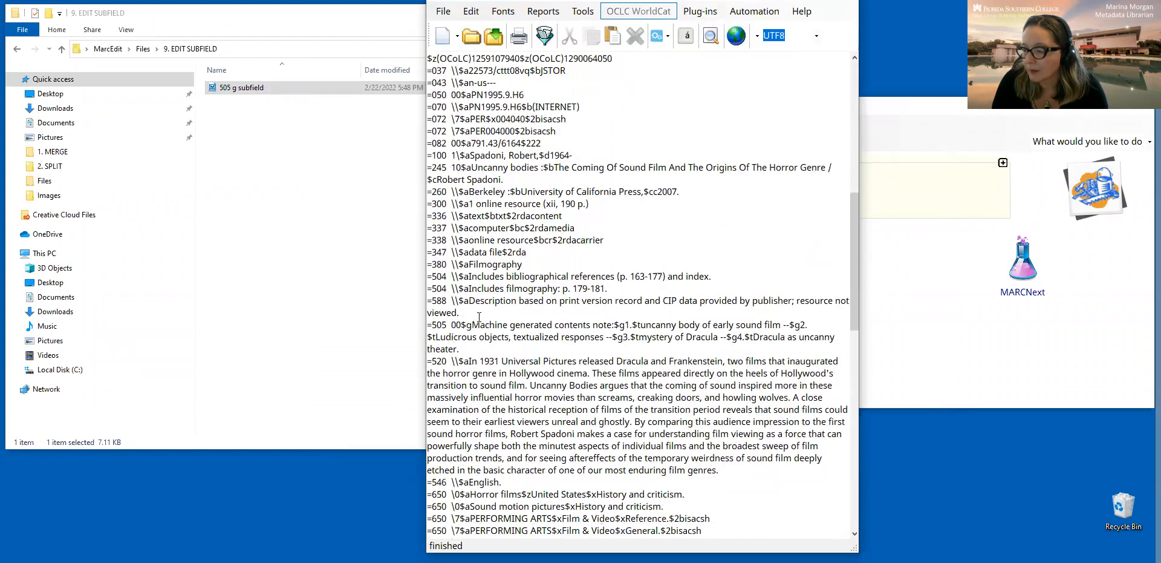
pyautogui.moveTo(471, 324); pyautogui.dragTo(467, 327)
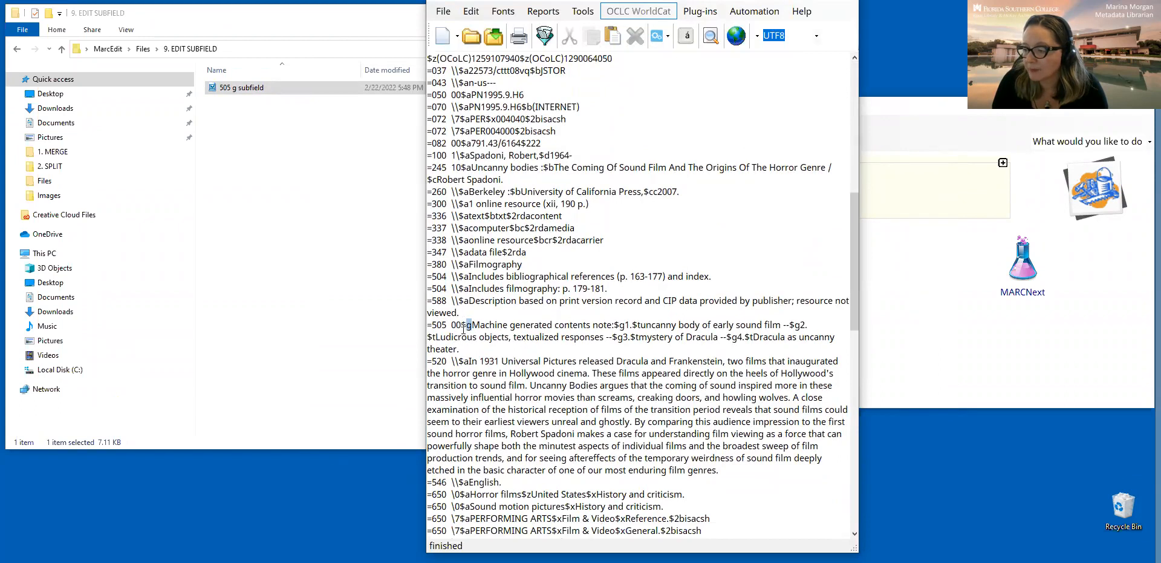
pyautogui.scroll(-15, 521, 354)
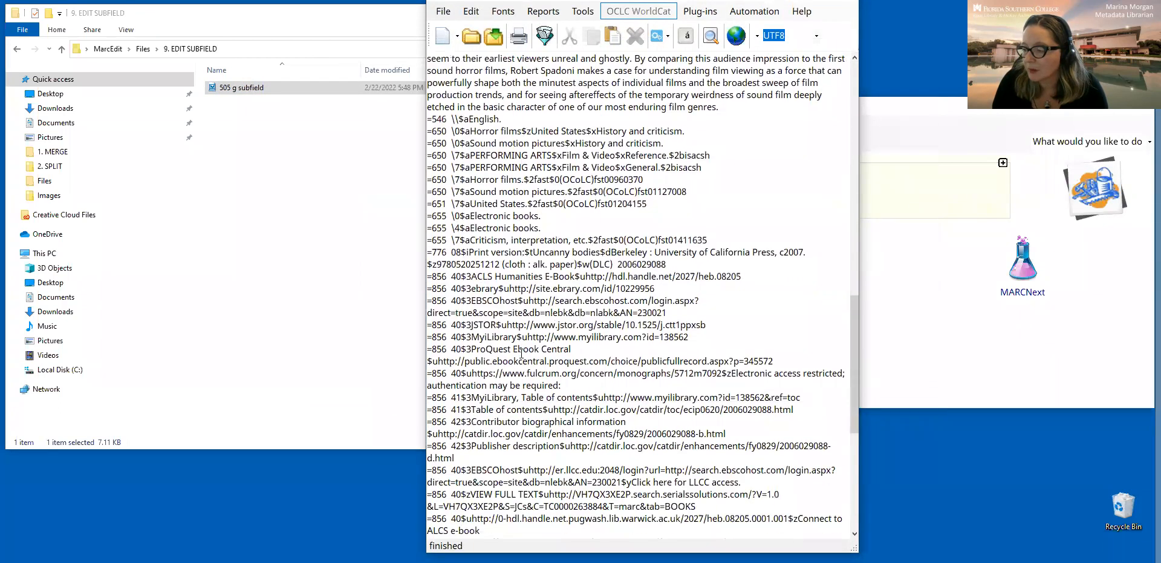
pyautogui.scroll(16, 521, 354)
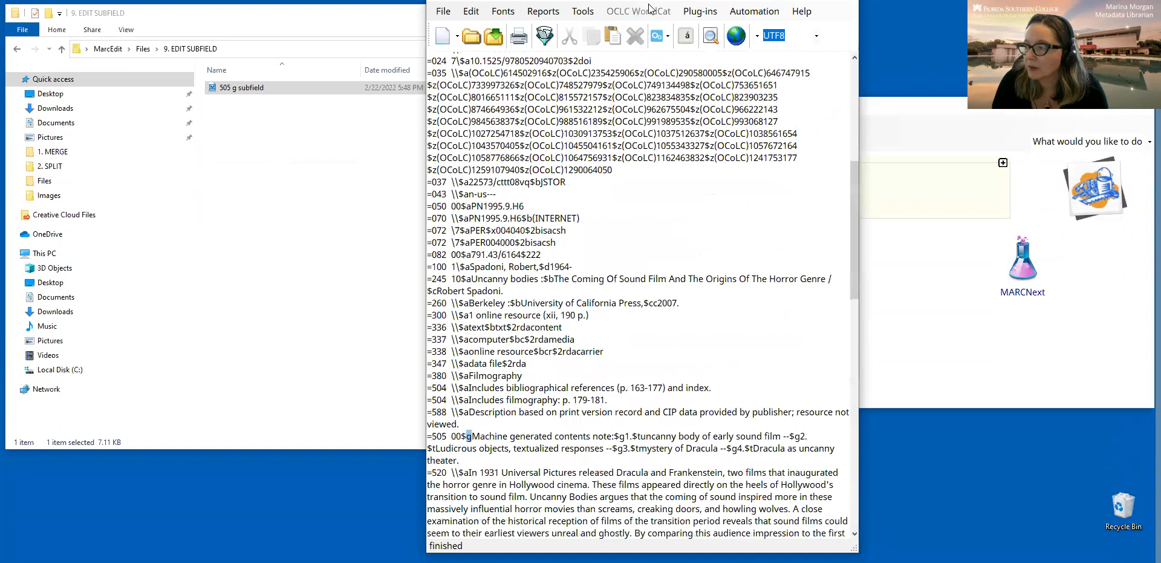
# Open the Edit Subfield Data tool and set field 505, subfield g, with the Delete Subfield option on
pyautogui.click(592, 18)
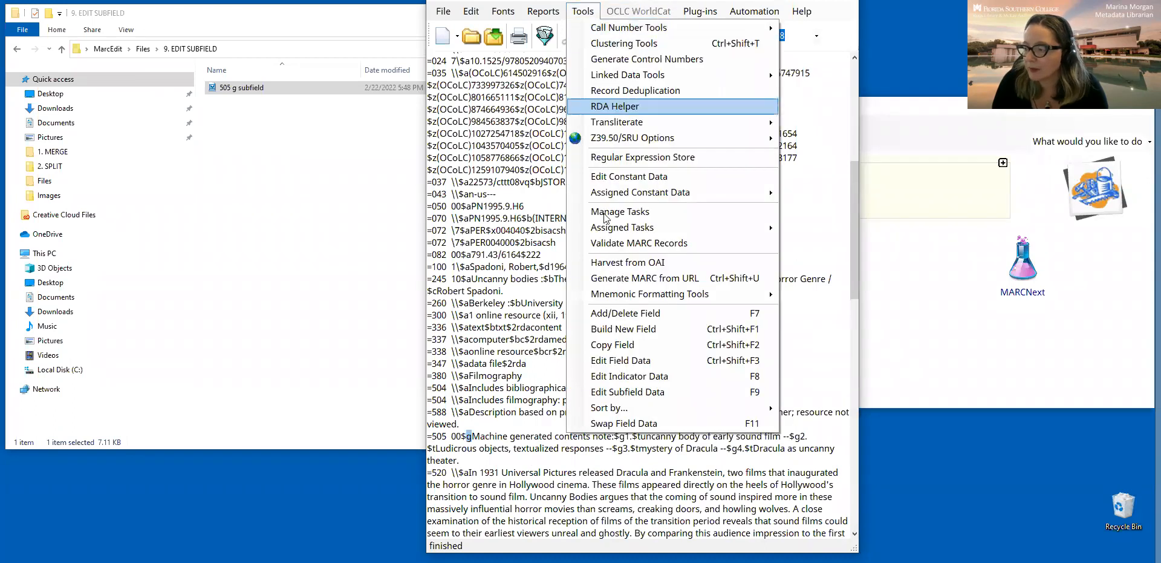
pyautogui.click(646, 391)
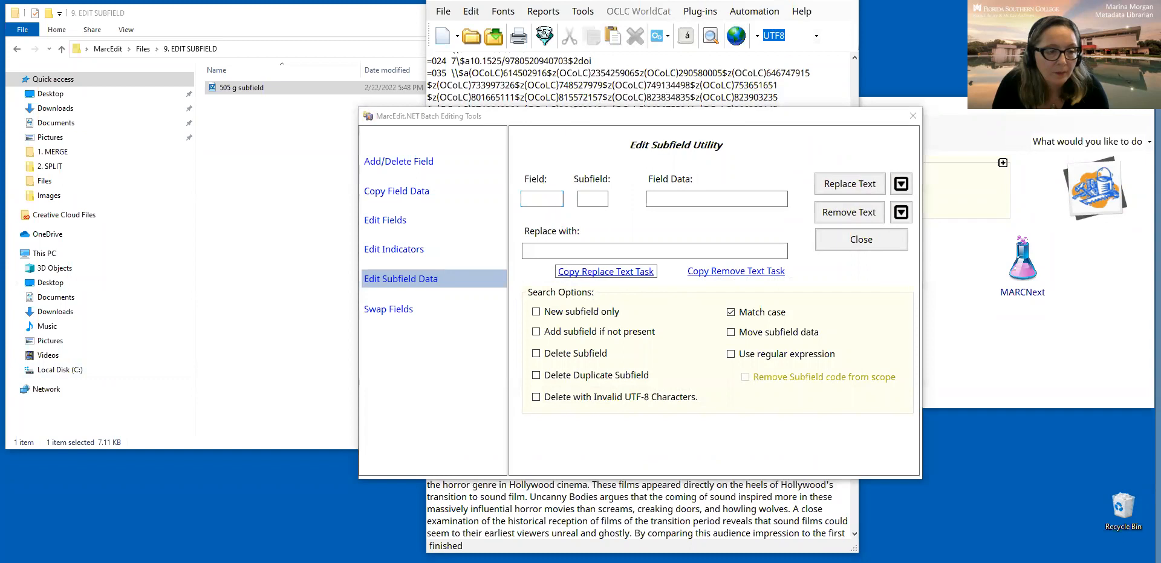
pyautogui.click(545, 198)
pyautogui.write('505')
pyautogui.click(604, 193)
pyautogui.write('g')
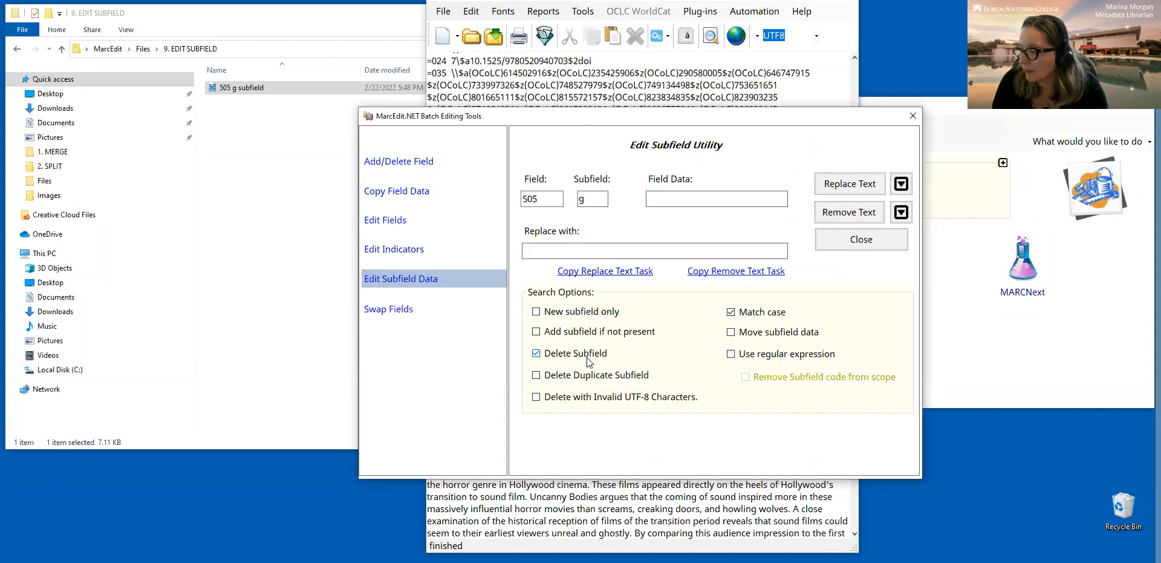
pyautogui.click(542, 249)
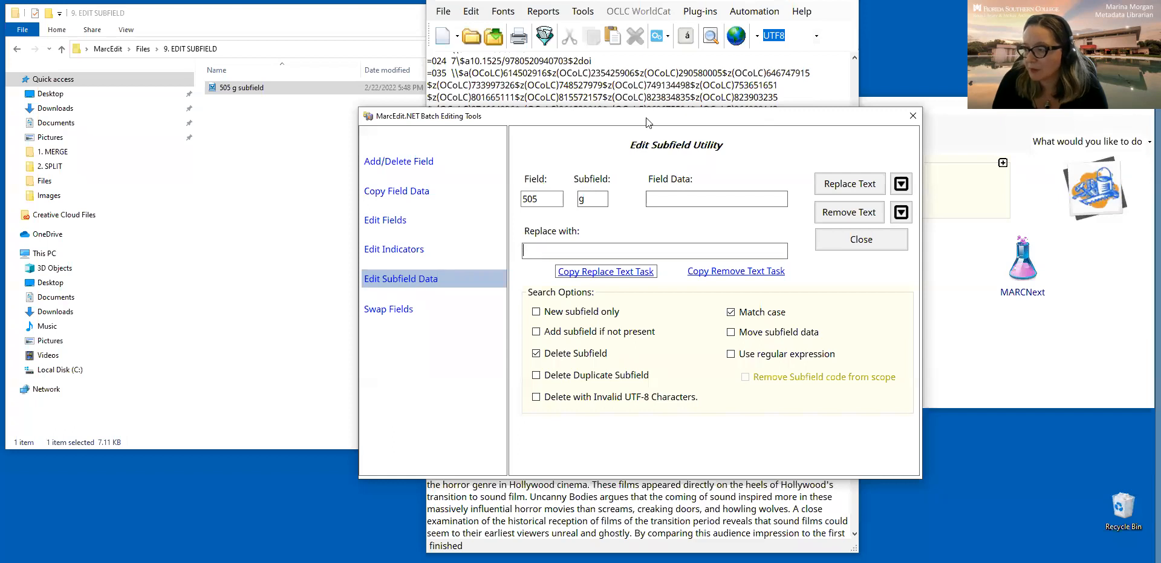
pyautogui.moveTo(644, 121); pyautogui.dragTo(627, 129)
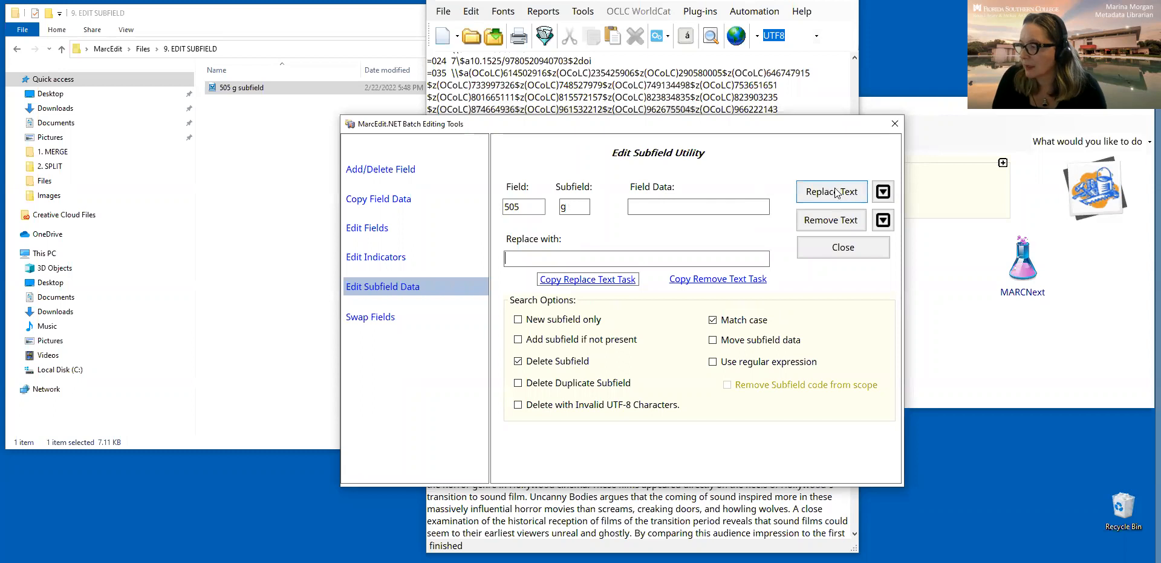
# Run the removal of subfield g from the 505 field and confirm it
pyautogui.click(883, 192)
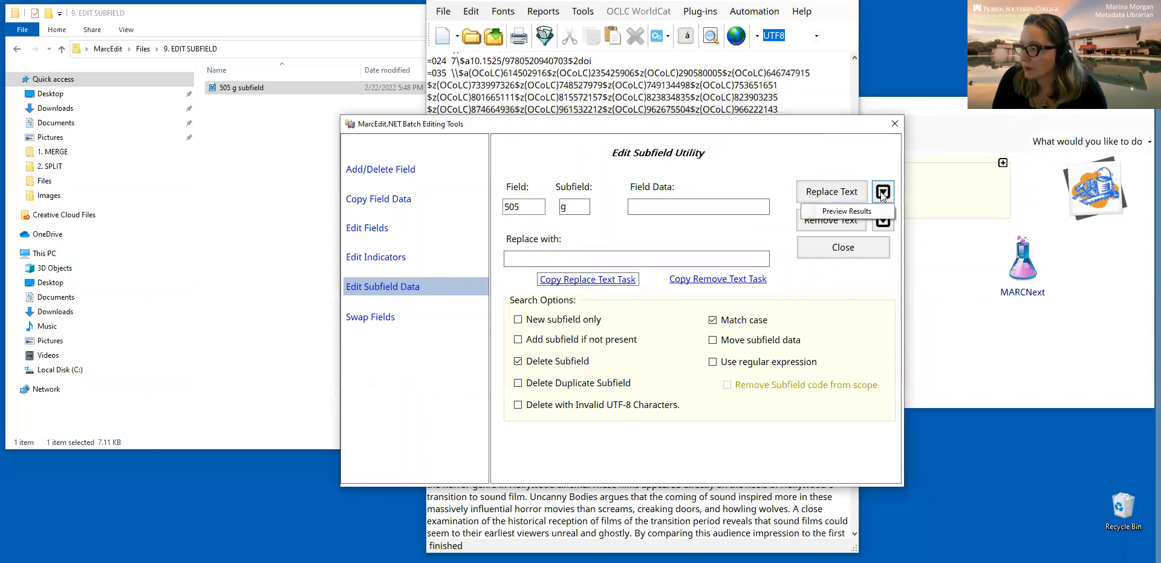
pyautogui.click(829, 197)
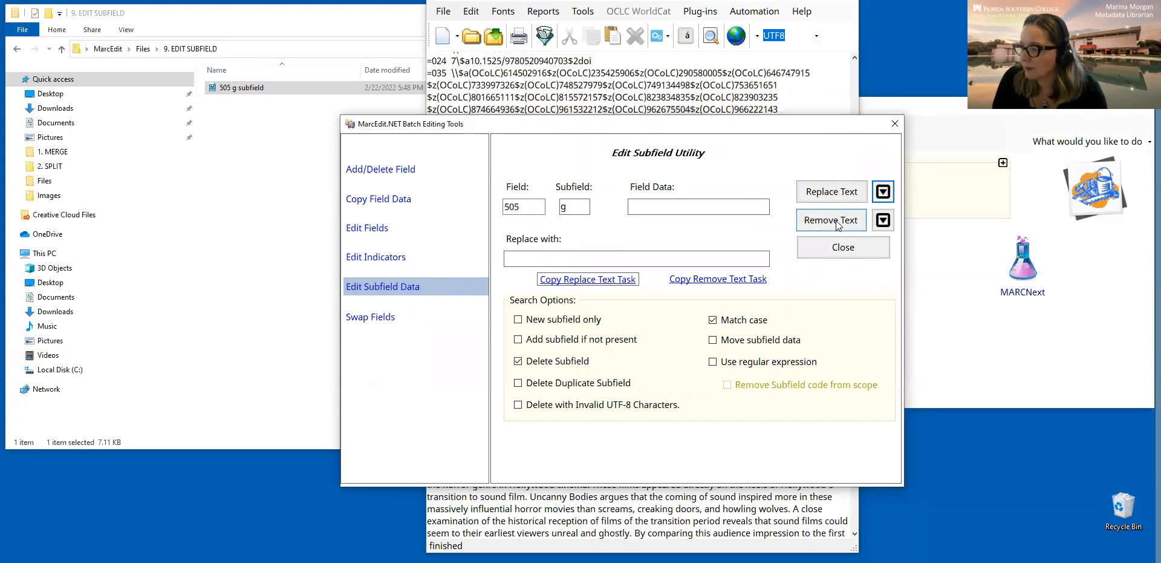
pyautogui.click(836, 222)
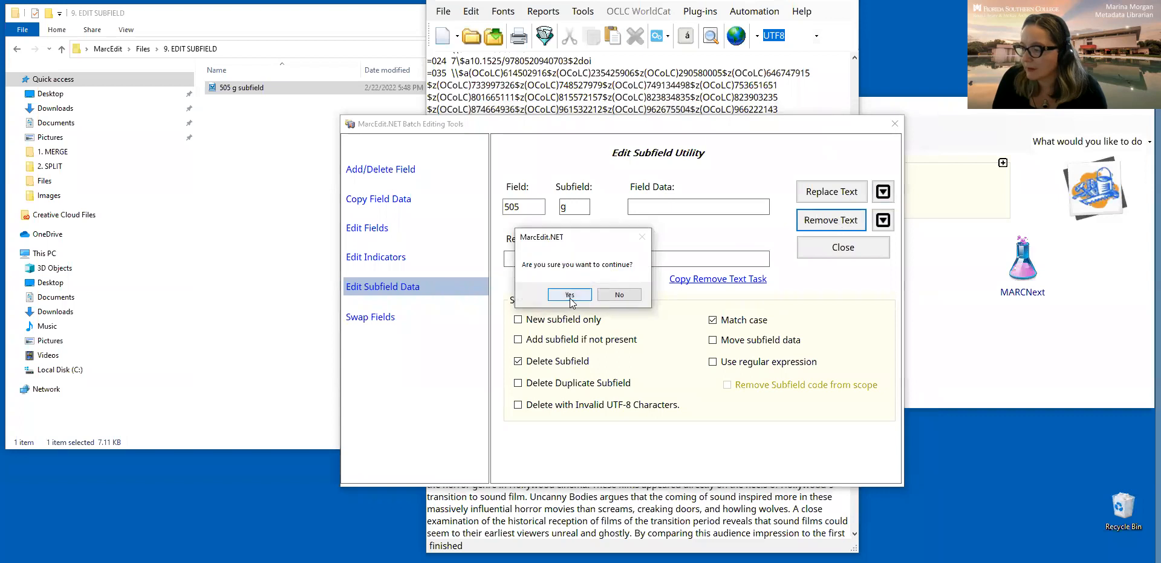
pyautogui.click(572, 294)
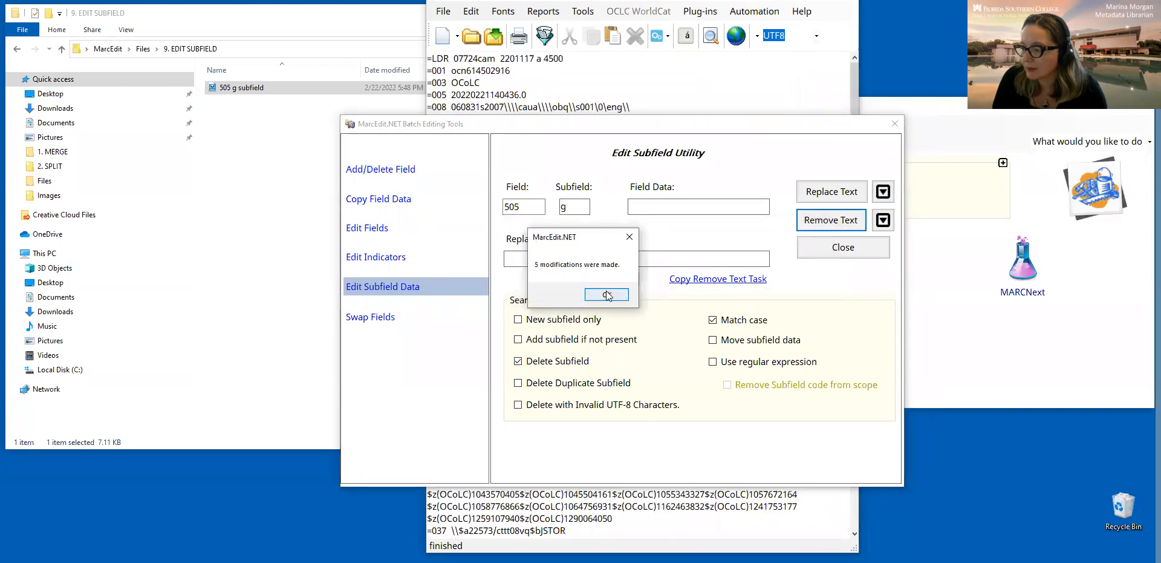
pyautogui.click(607, 295)
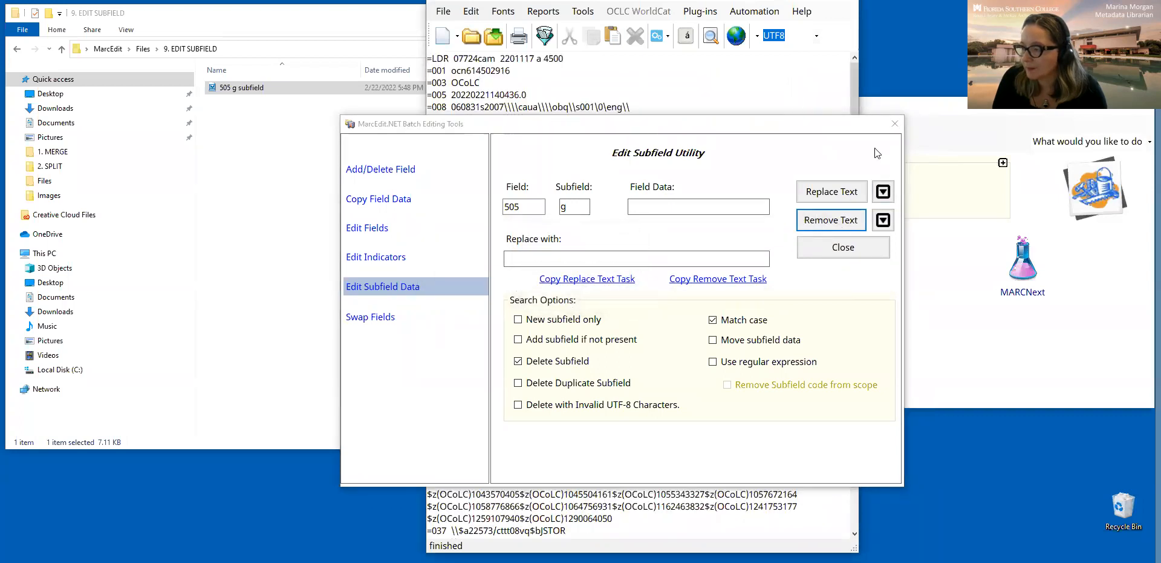
# Check the edited 505 field in the record and close the batch editing tool
pyautogui.moveTo(796, 127); pyautogui.dragTo(279, 92)
pyautogui.scroll(-1, 818, 284)
pyautogui.scroll(-9, 817, 284)
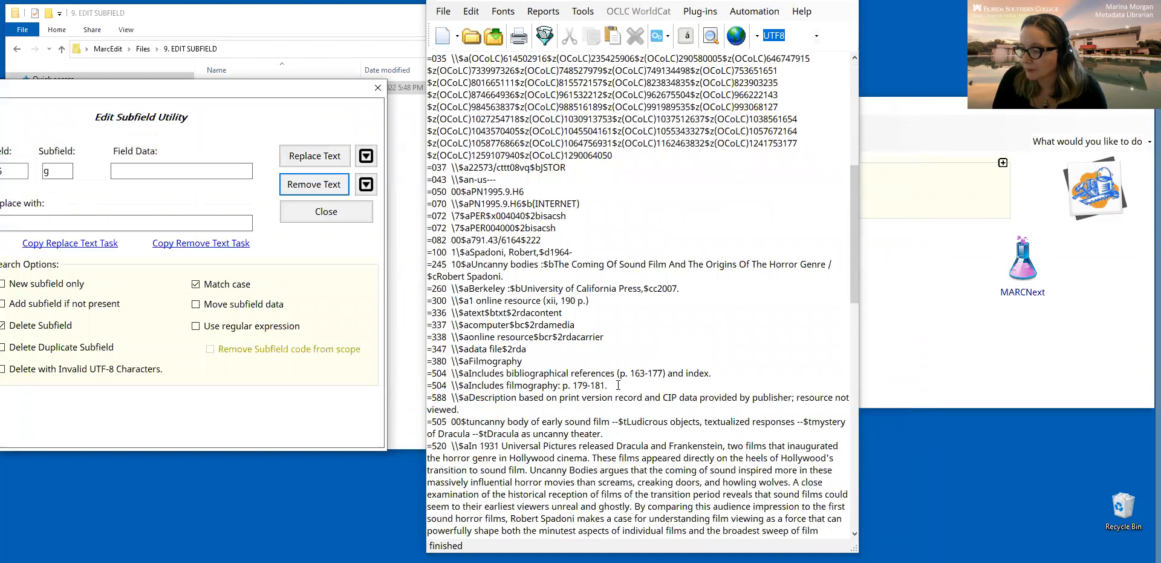
pyautogui.click(626, 421)
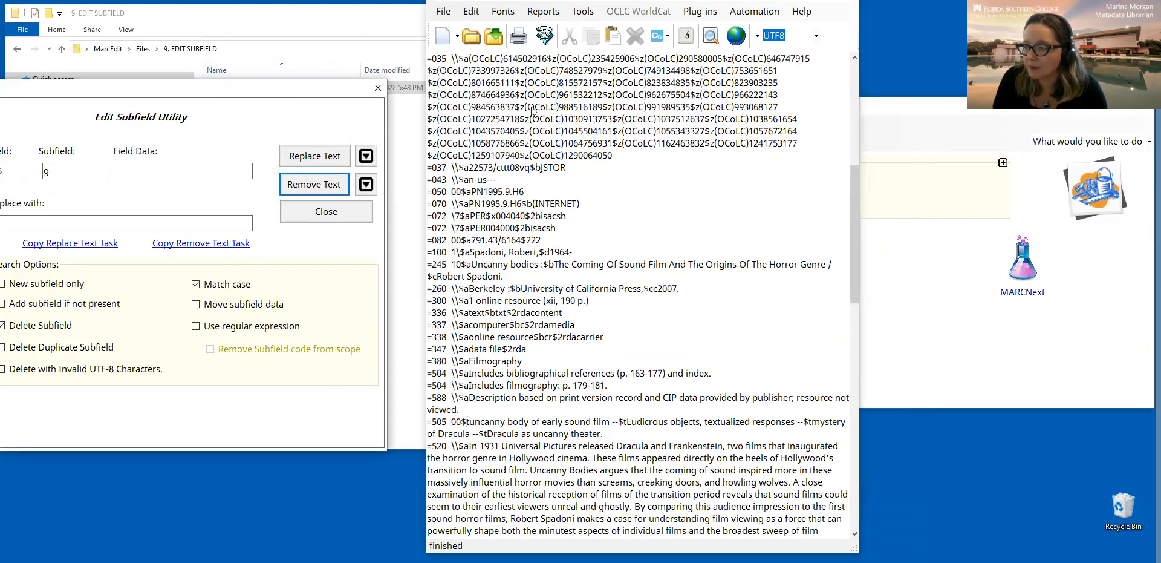
pyautogui.moveTo(216, 95); pyautogui.dragTo(507, 122)
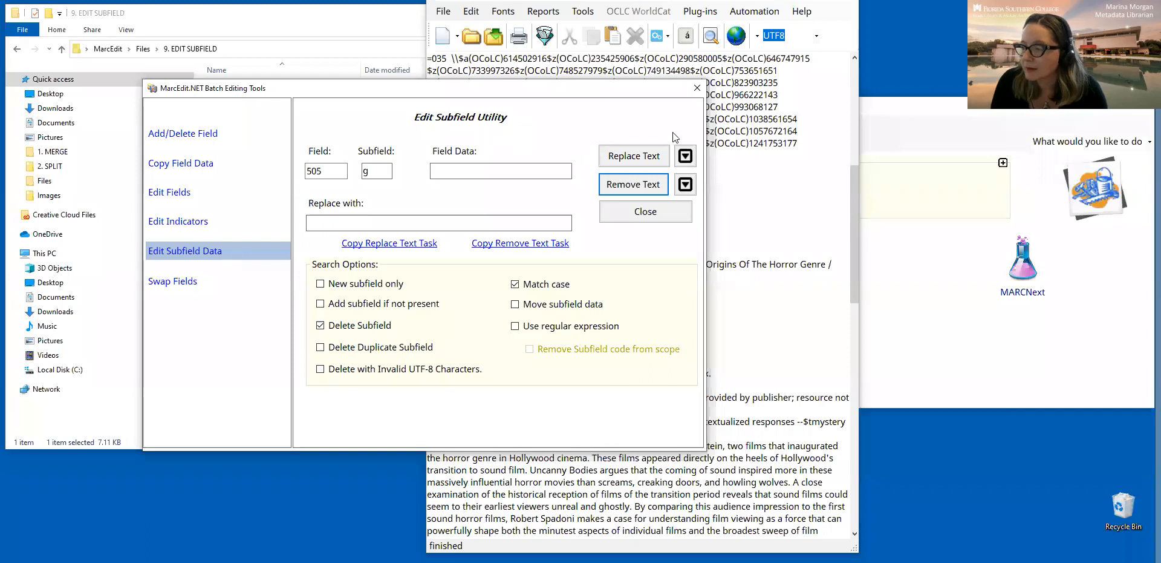
pyautogui.click(697, 89)
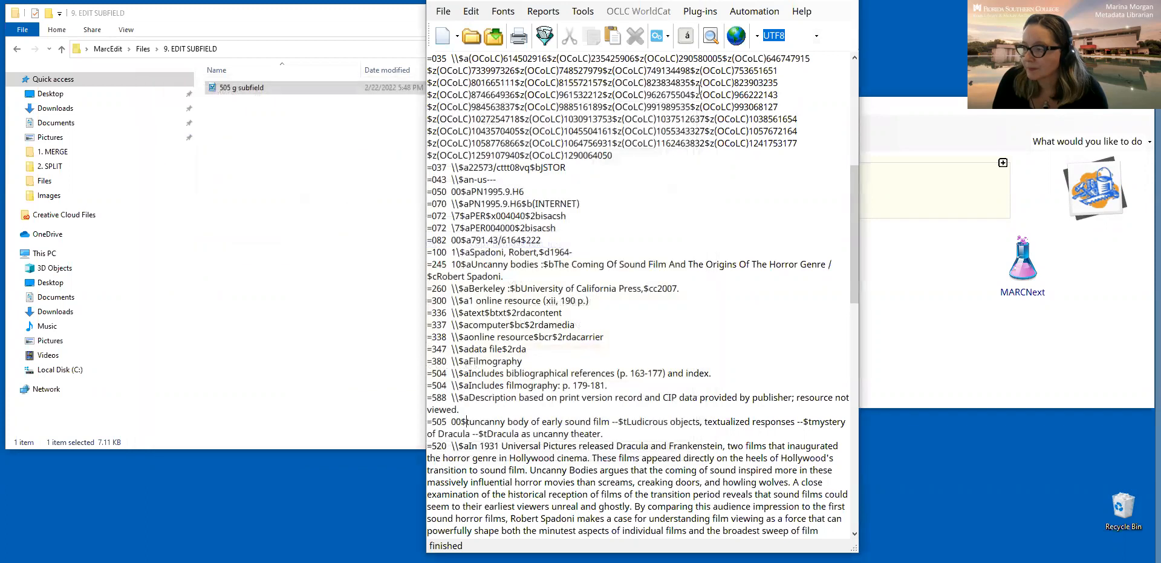
# Save and close the edited record, and open the "10. RECORD DEDUPLICATION" folder
pyautogui.click(845, 1)
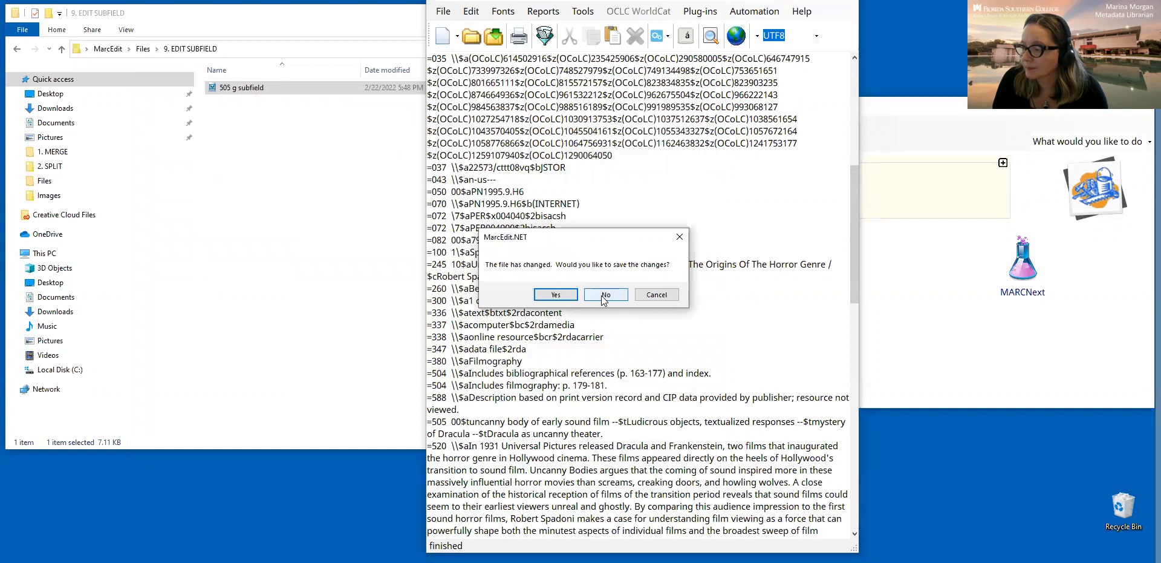
pyautogui.click(569, 294)
pyautogui.click(141, 49)
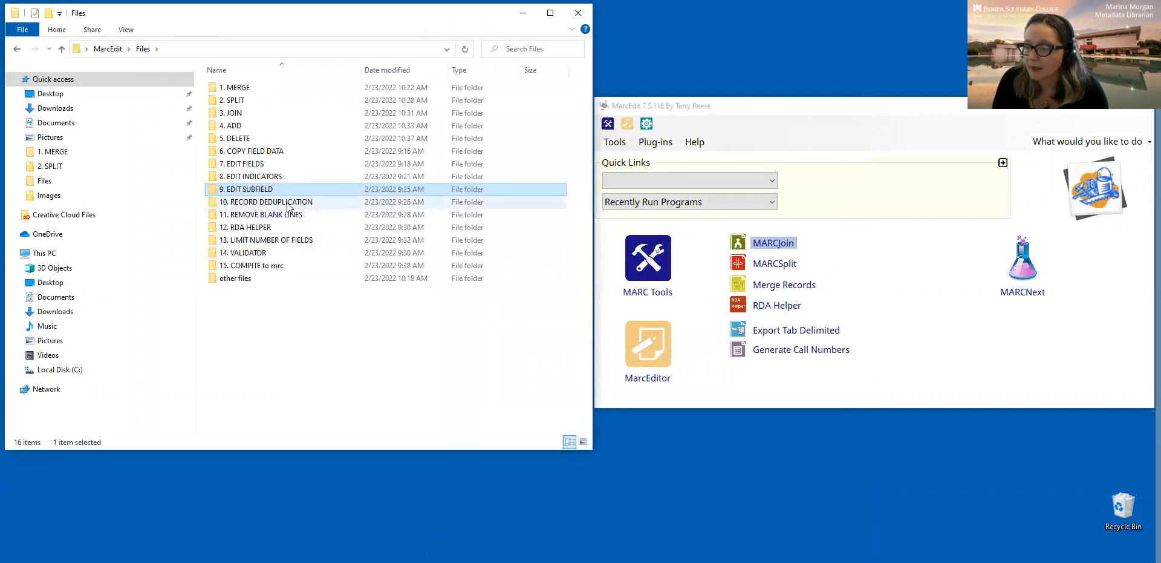
pyautogui.doubleClick(288, 206)
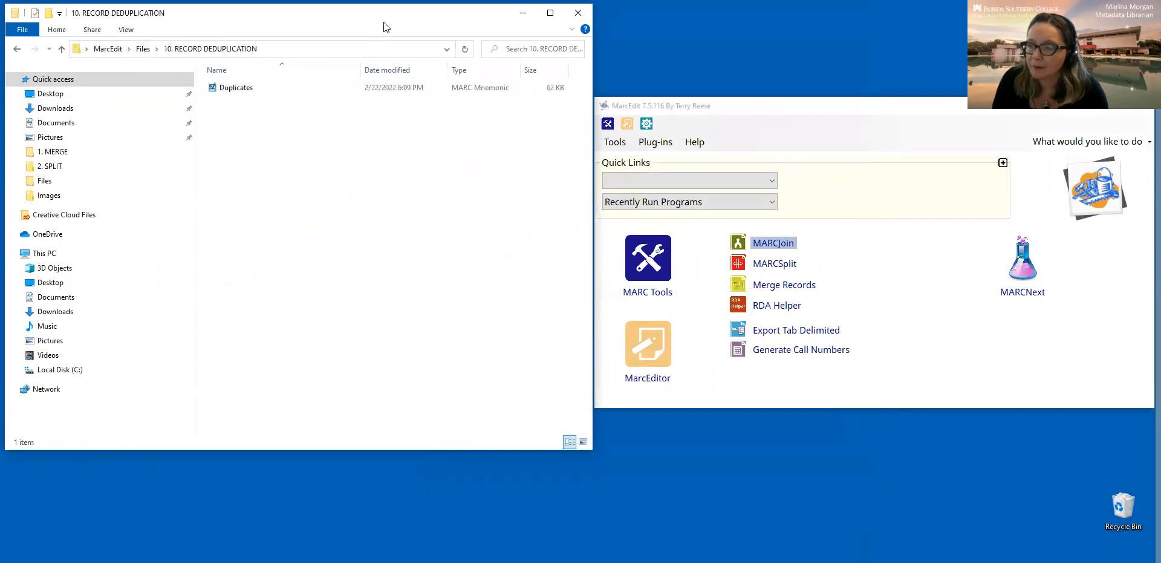
# Open the Duplicates file and start the Record Deduplication tool on it
pyautogui.doubleClick(243, 88)
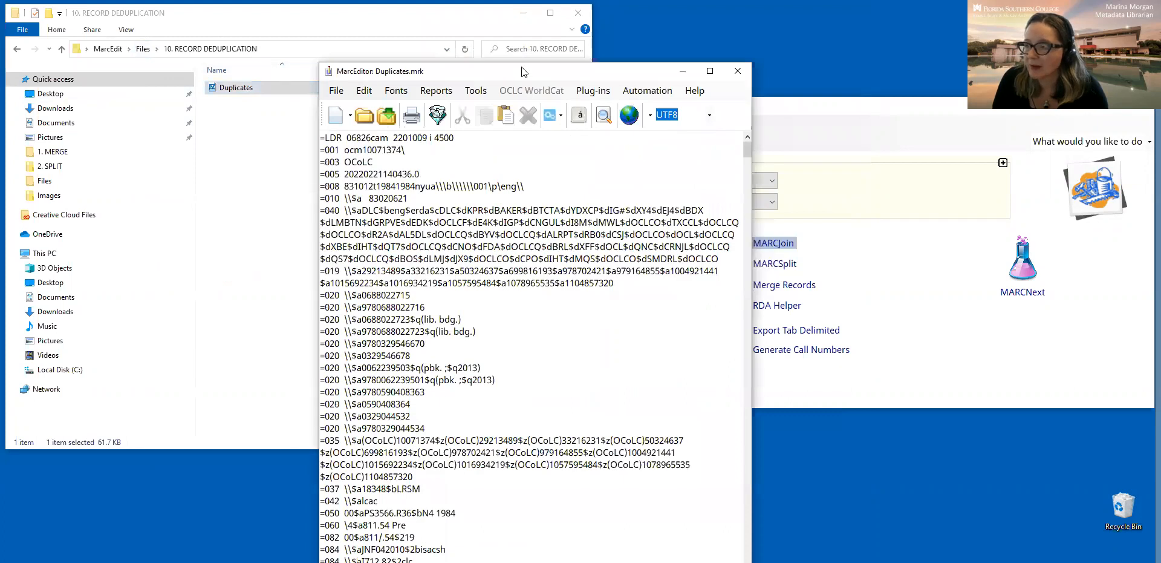
pyautogui.moveTo(524, 72); pyautogui.dragTo(605, 10)
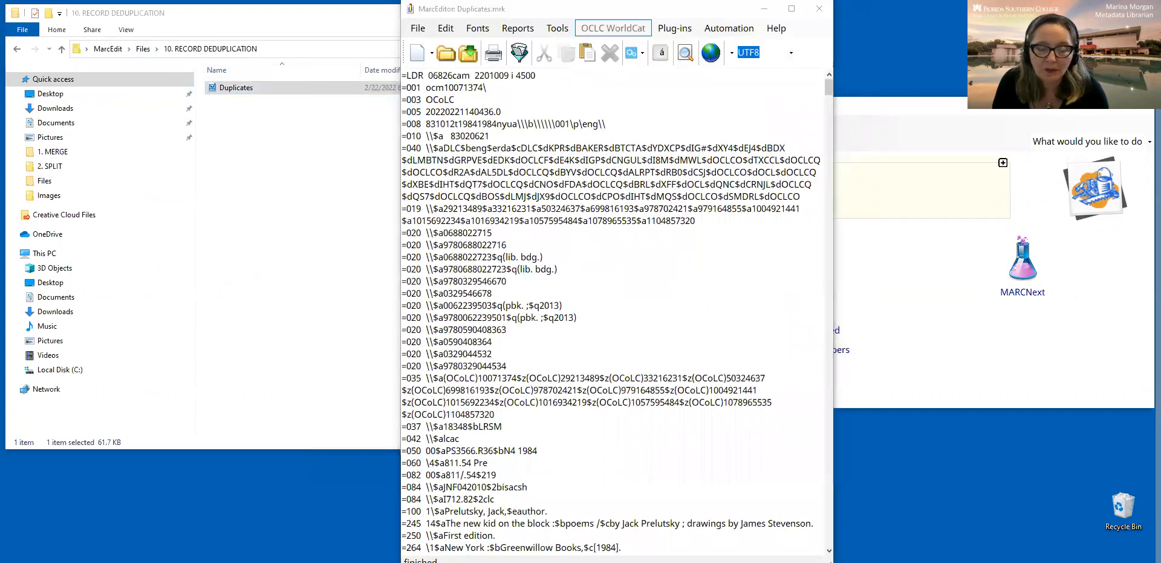
pyautogui.click(558, 28)
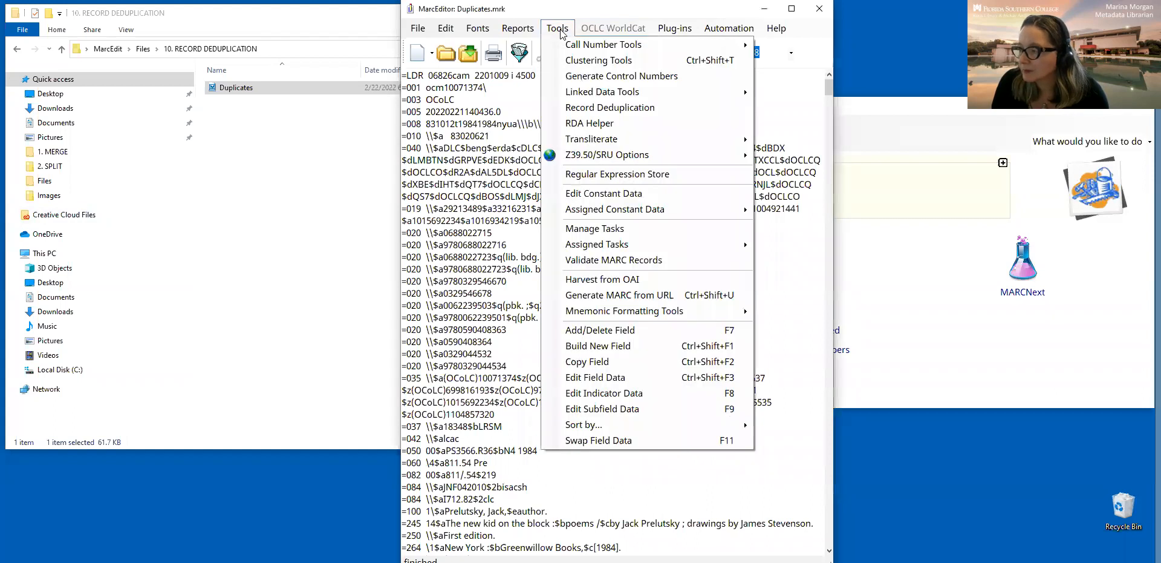
pyautogui.click(629, 109)
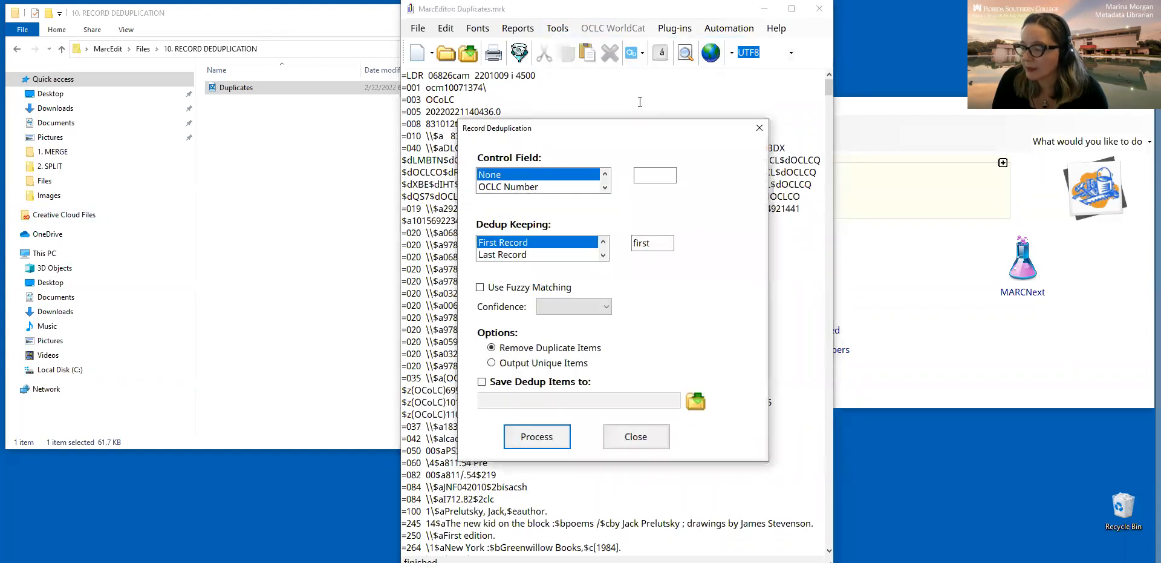
# Deduplicate the records by OCLC Number, keeping the first record and removing duplicate items
pyautogui.click(539, 188)
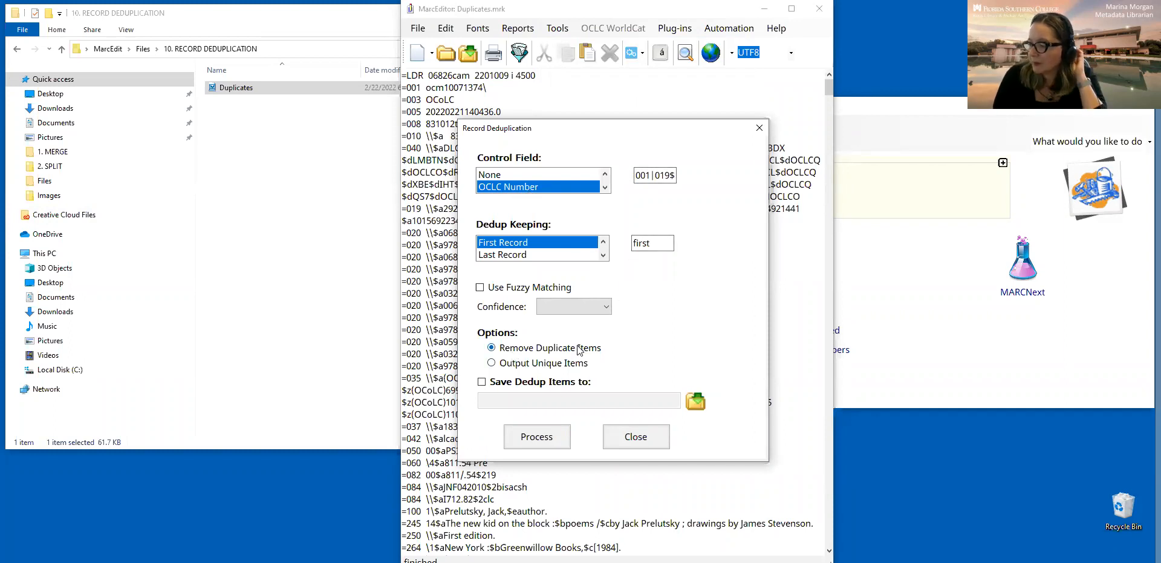
pyautogui.click(533, 364)
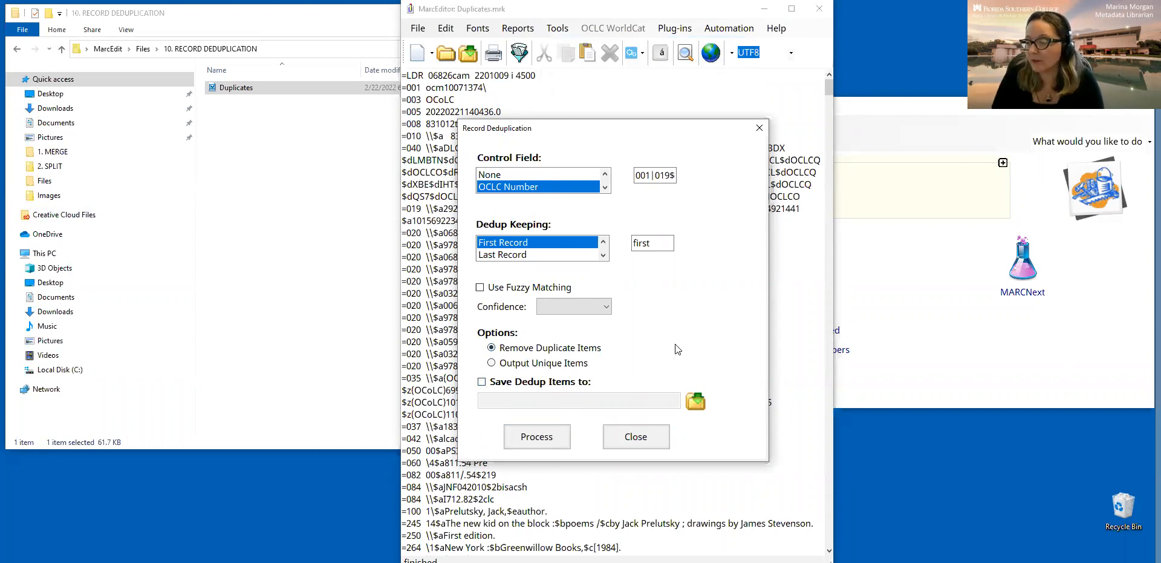
pyautogui.click(553, 438)
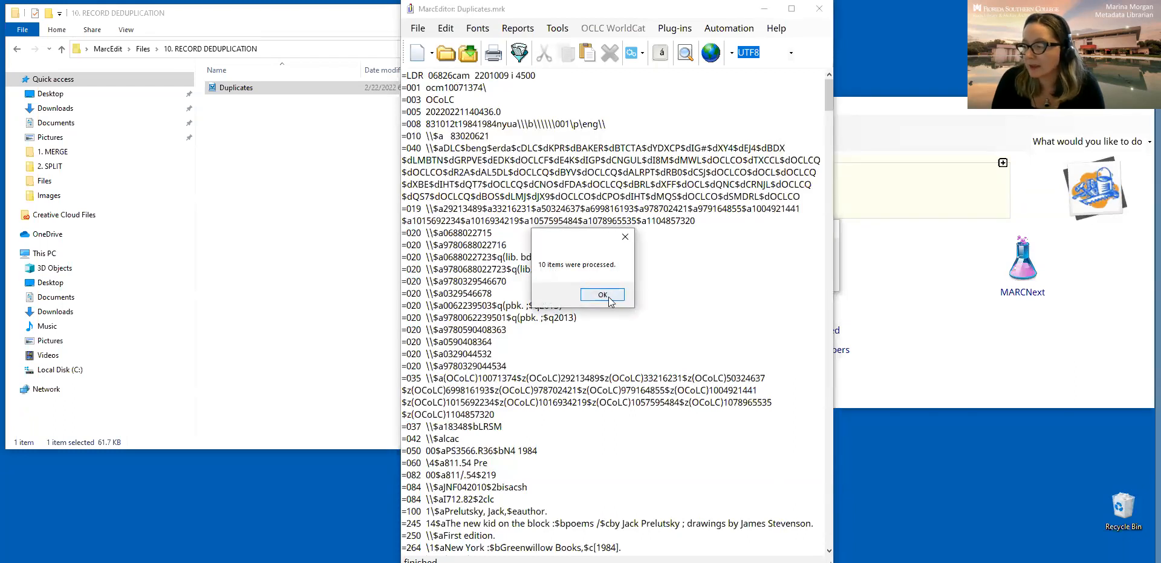
pyautogui.click(603, 295)
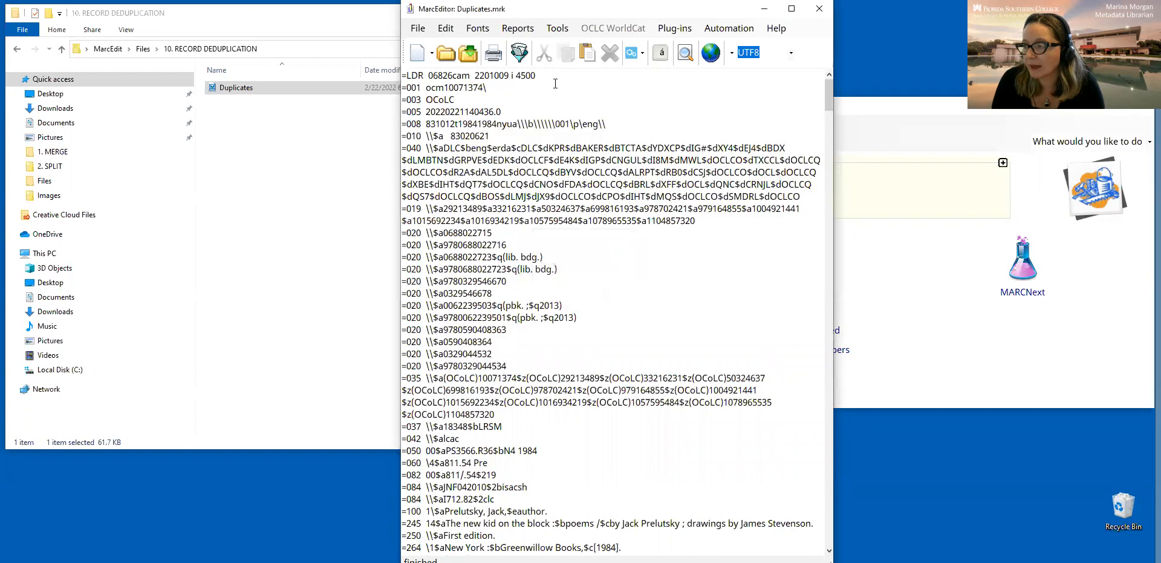
# Run the field count report to check how many records remain, and close it
pyautogui.click(518, 29)
pyautogui.click(542, 59)
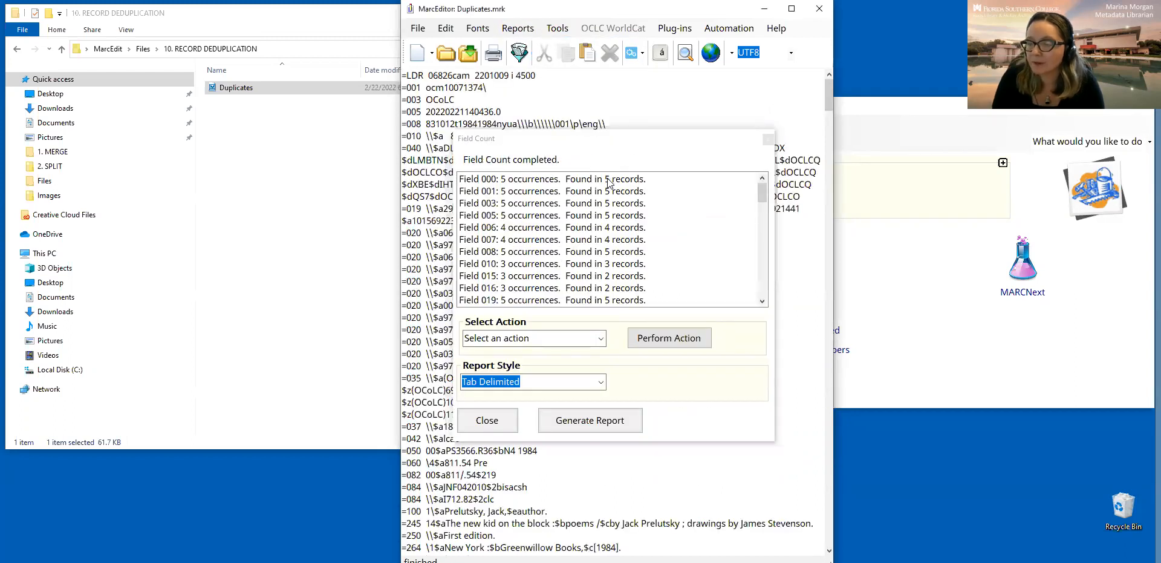
pyautogui.click(488, 420)
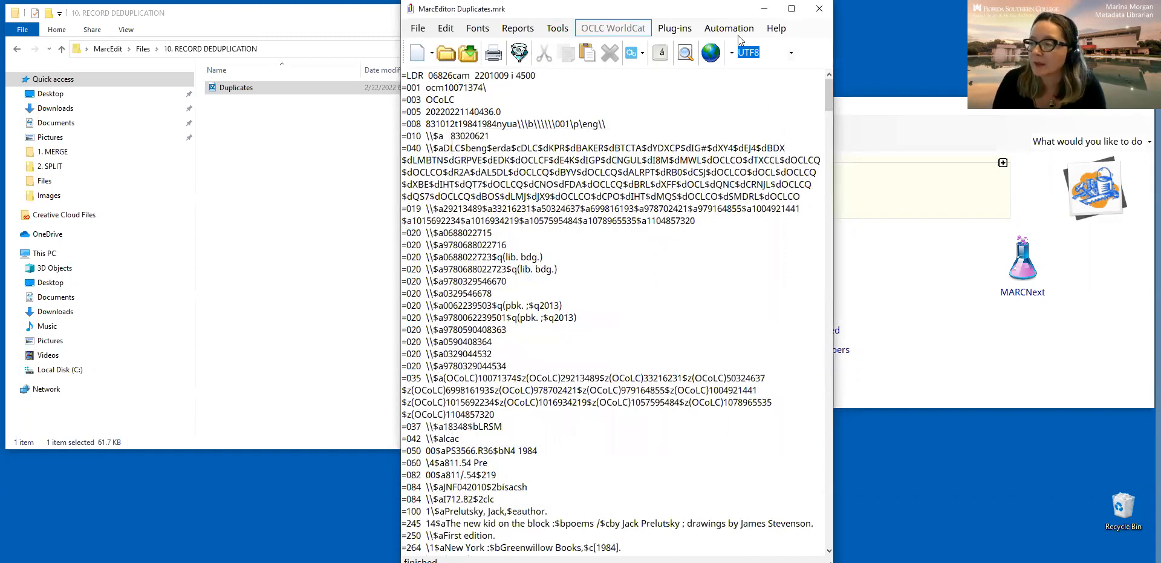
# Switch to File Explorer, go back to the Files folder and open the "11. REMOVE BLANK LINES" folder
pyautogui.click(227, 87)
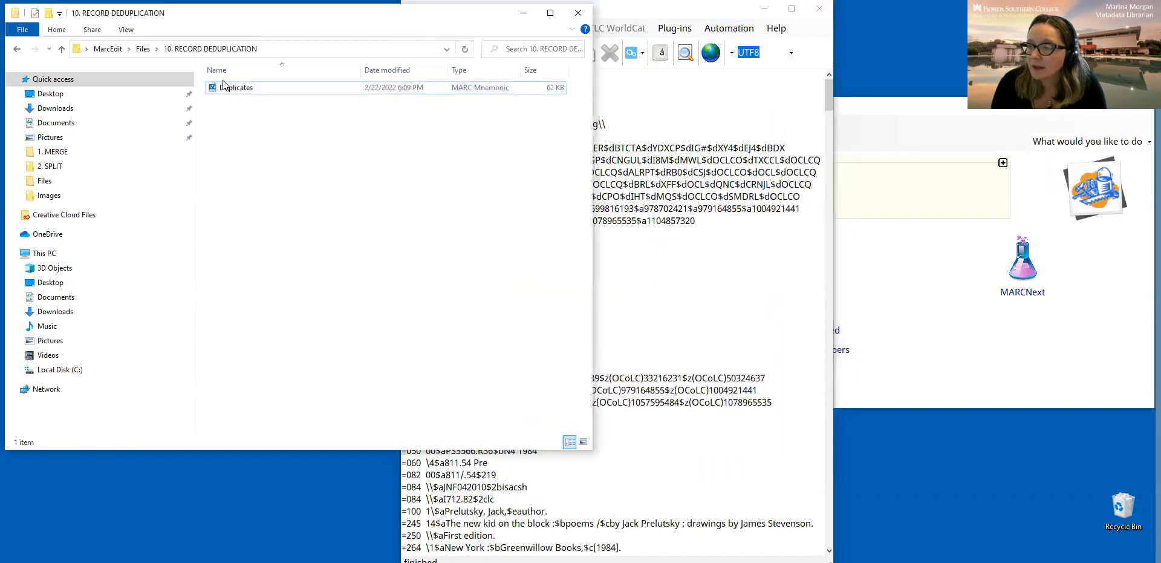
pyautogui.click(139, 50)
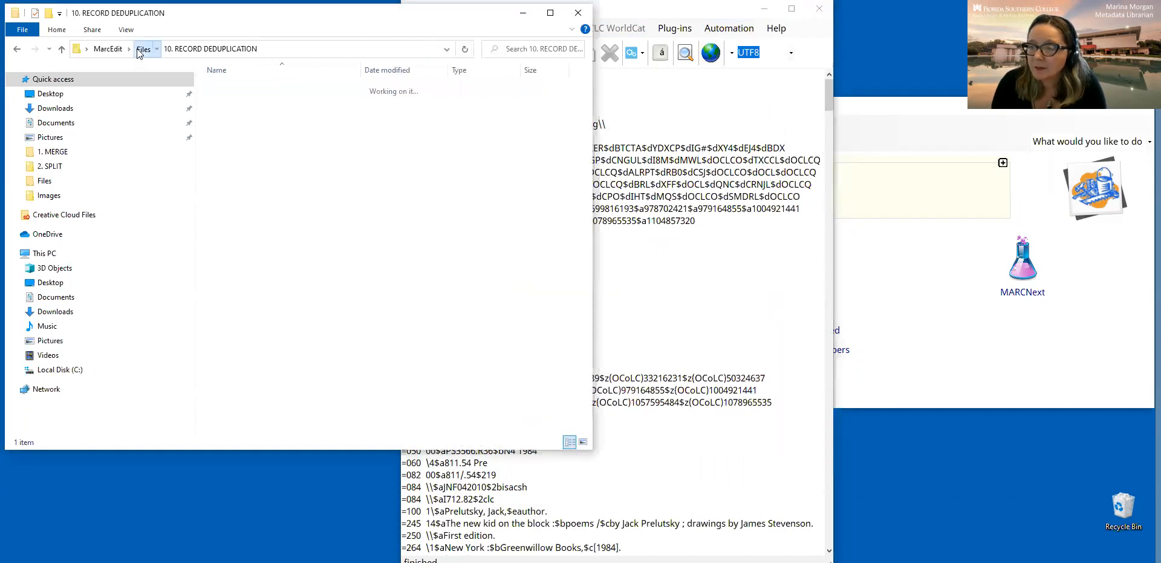
pyautogui.click(303, 310)
pyautogui.doubleClick(307, 218)
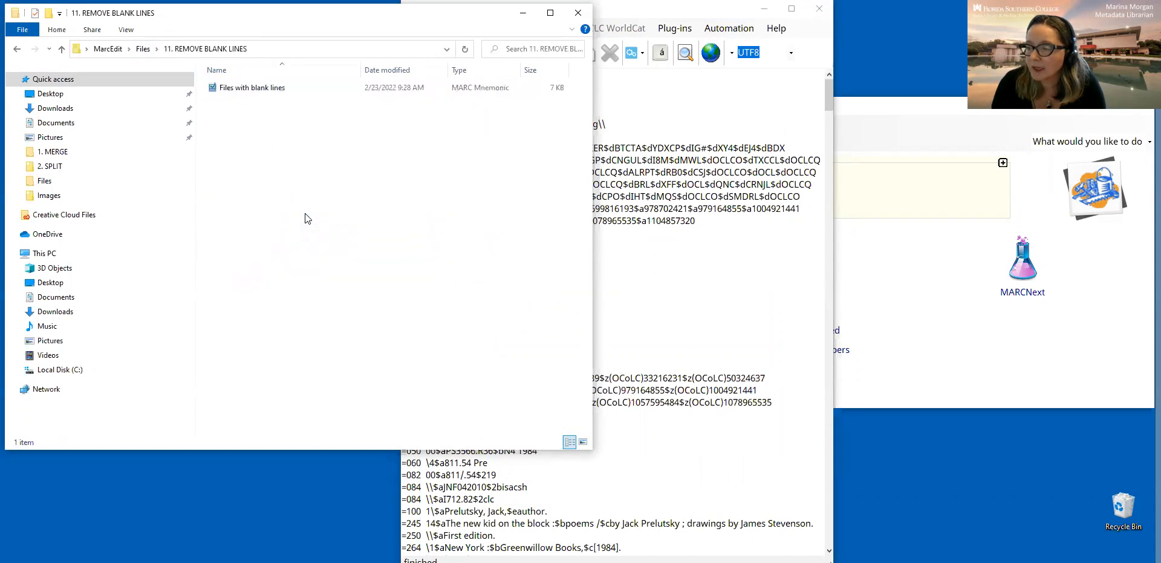
# Open the "Files with blank lines" file and add two more blank lines in the gap before the second record
pyautogui.doubleClick(266, 94)
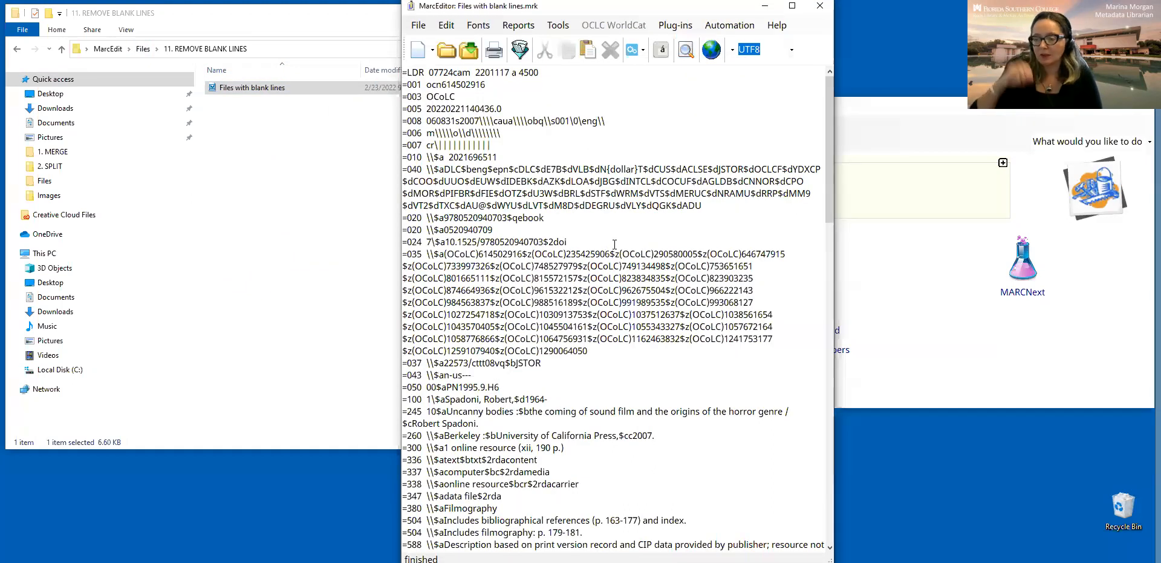
pyautogui.scroll(-15, 615, 244)
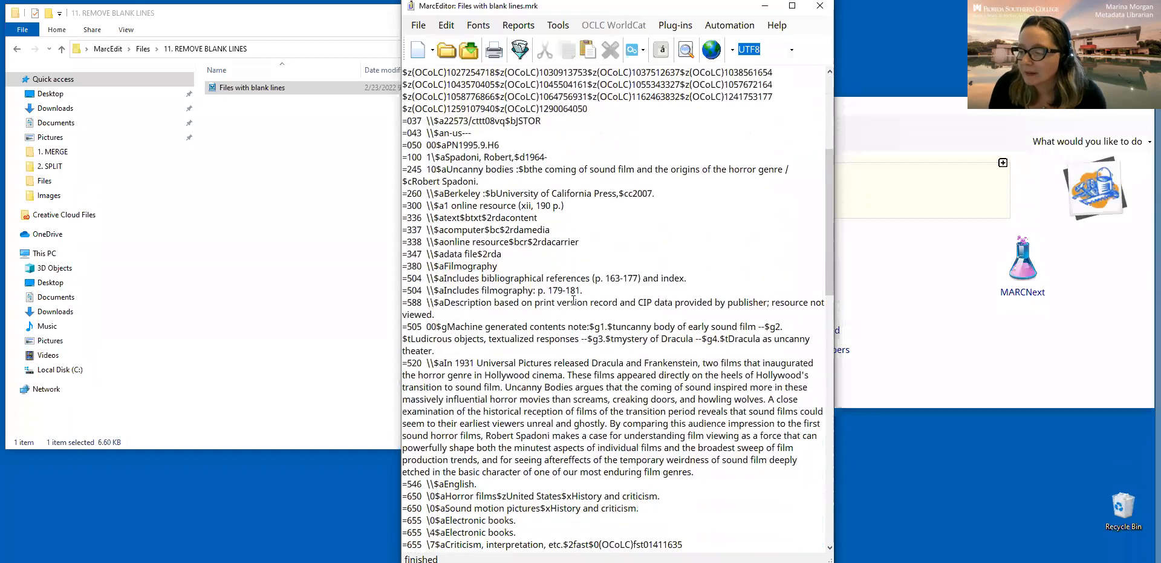
pyautogui.click(419, 270)
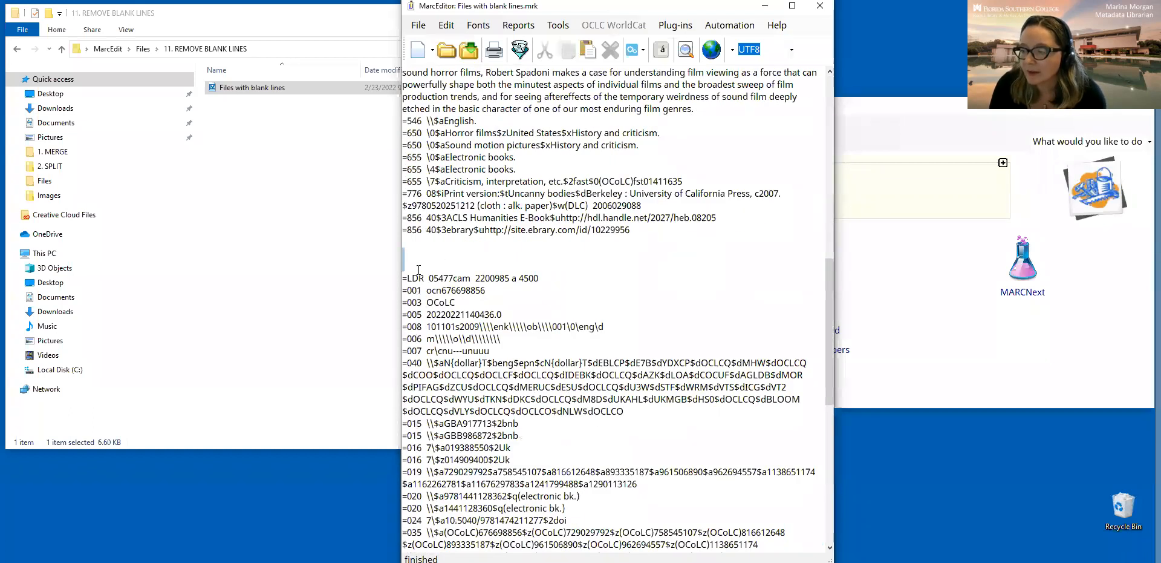
pyautogui.click(421, 244)
pyautogui.click(414, 257)
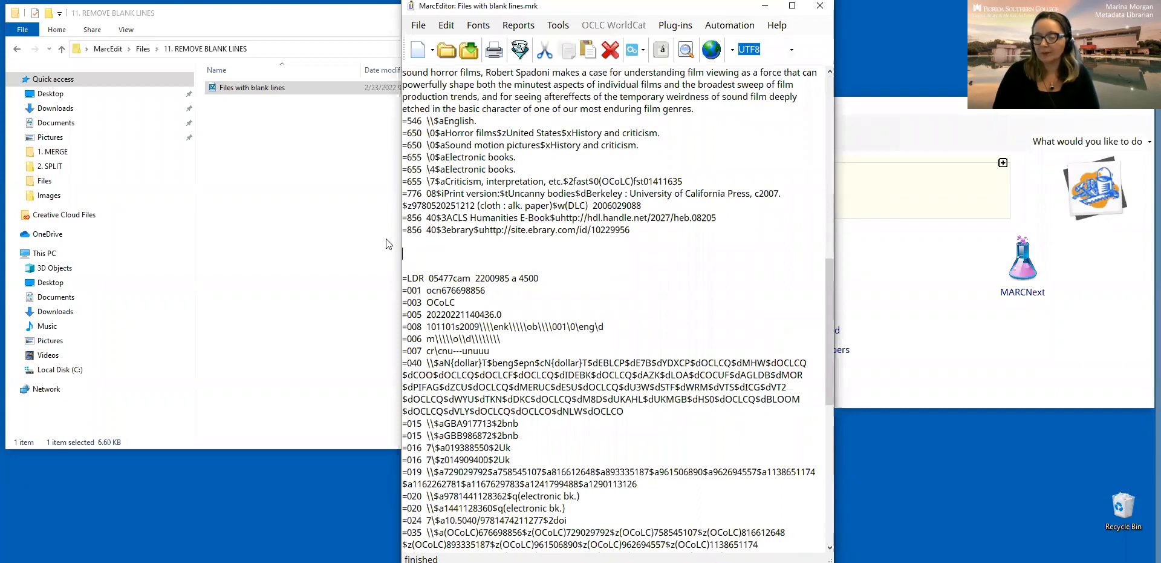
pyautogui.press('Return')
pyautogui.press('Return')
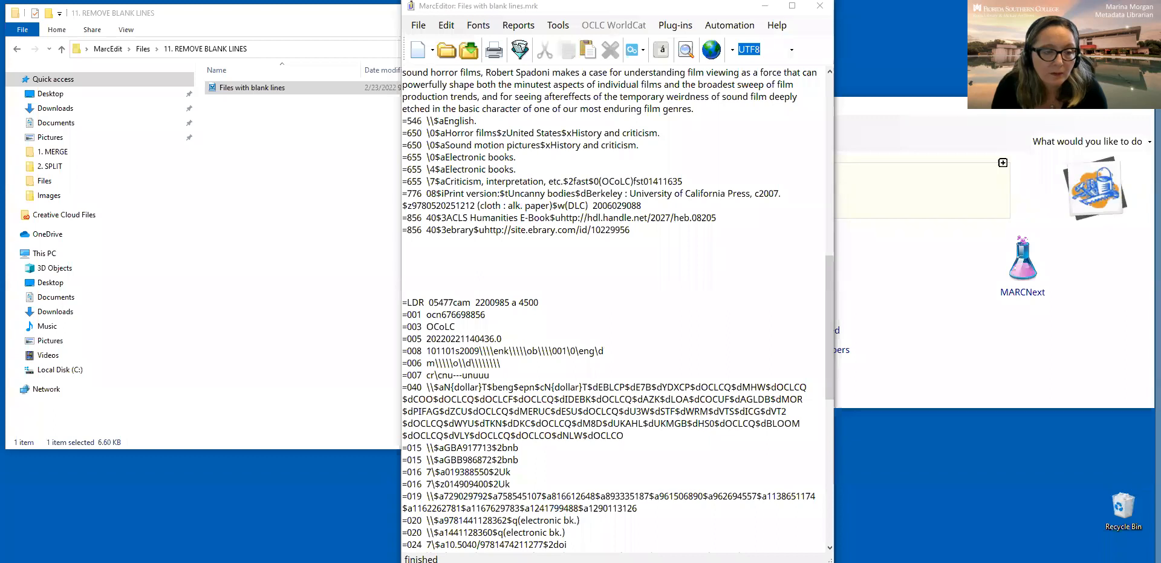
pyautogui.click(447, 30)
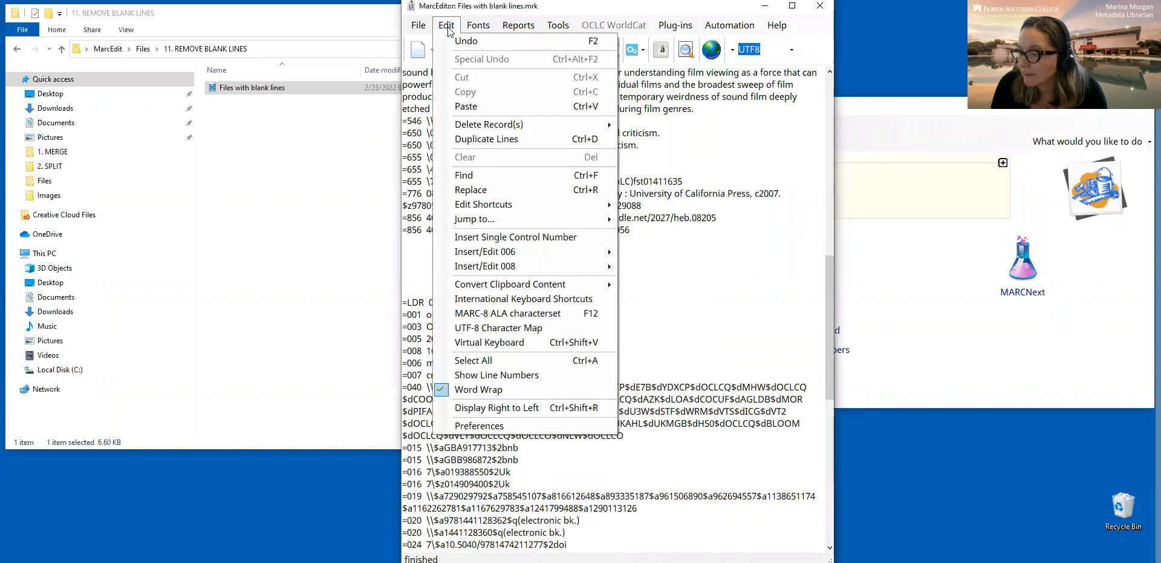
pyautogui.moveTo(499, 206)
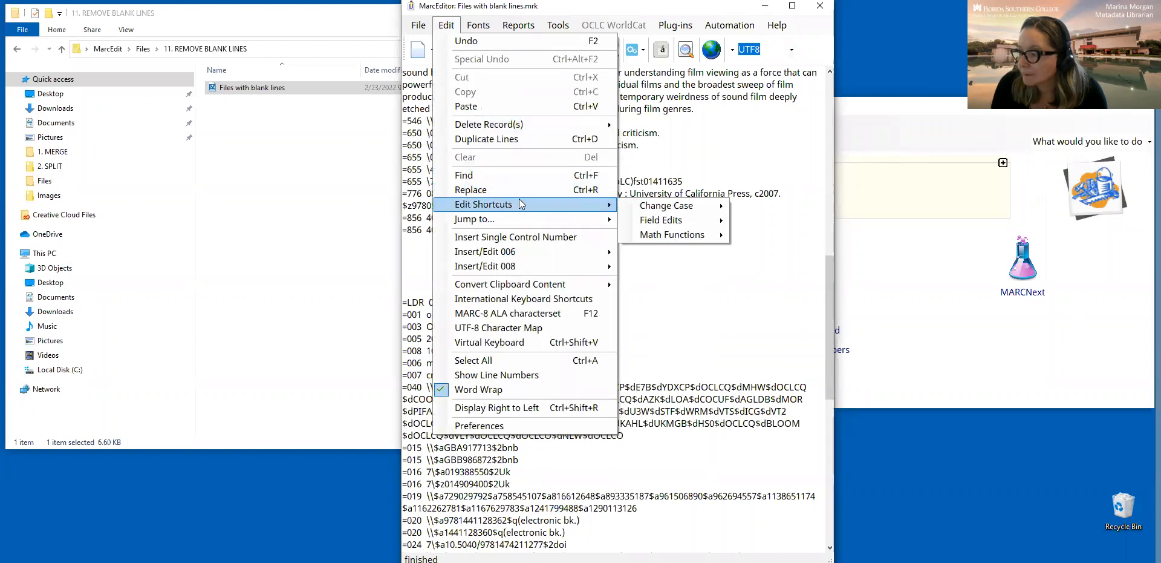
pyautogui.moveTo(650, 221)
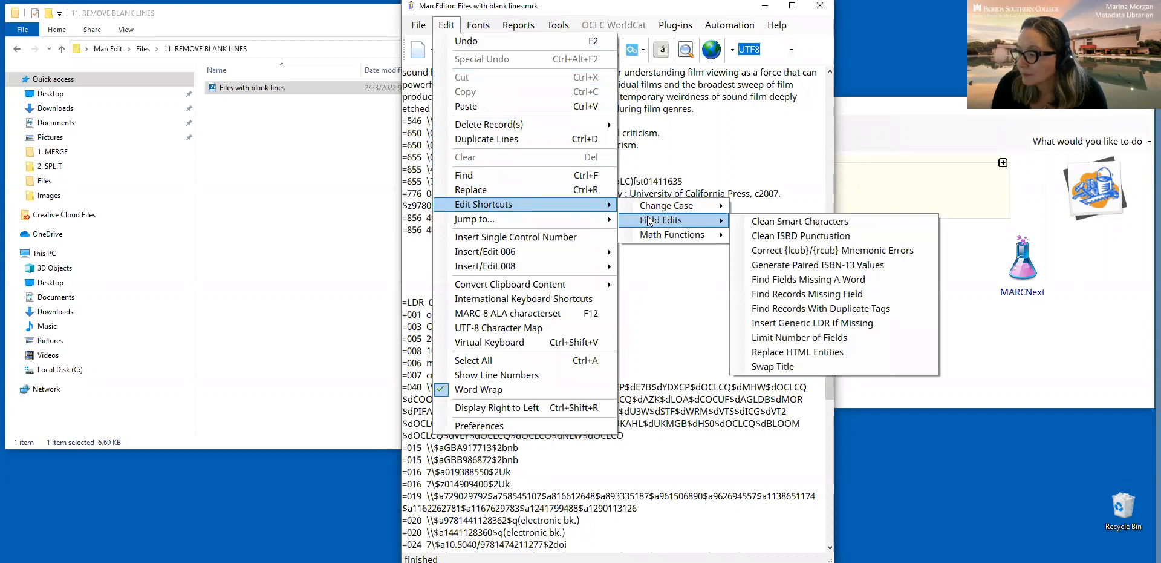
pyautogui.click(446, 25)
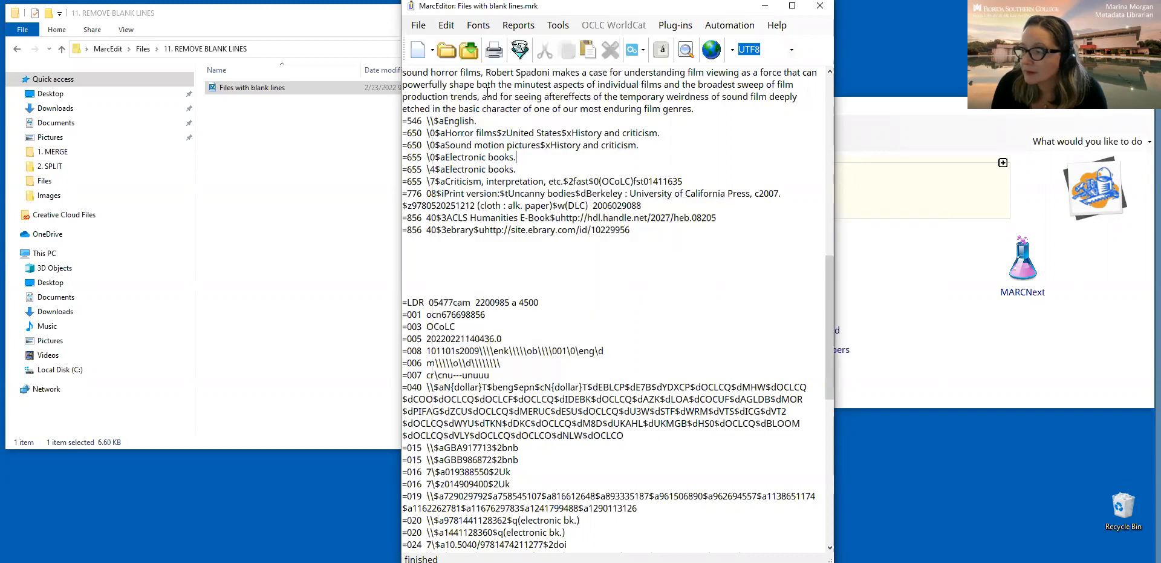
# Run Remove Blank Lines on the open file and check the gap between the first and second records
pyautogui.scroll(15, 519, 180)
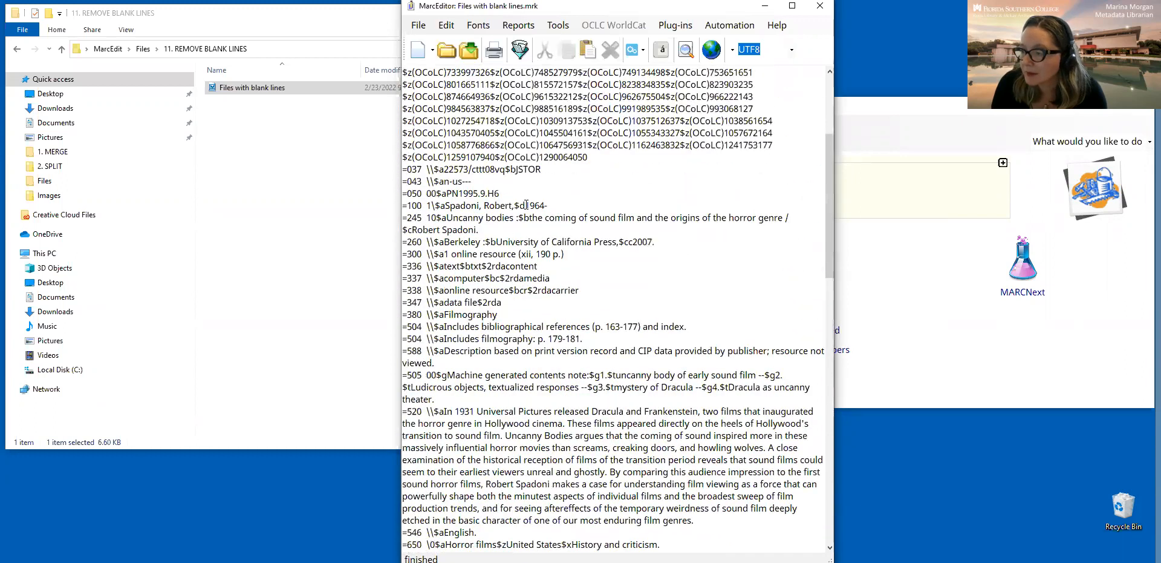
pyautogui.scroll(3, 527, 204)
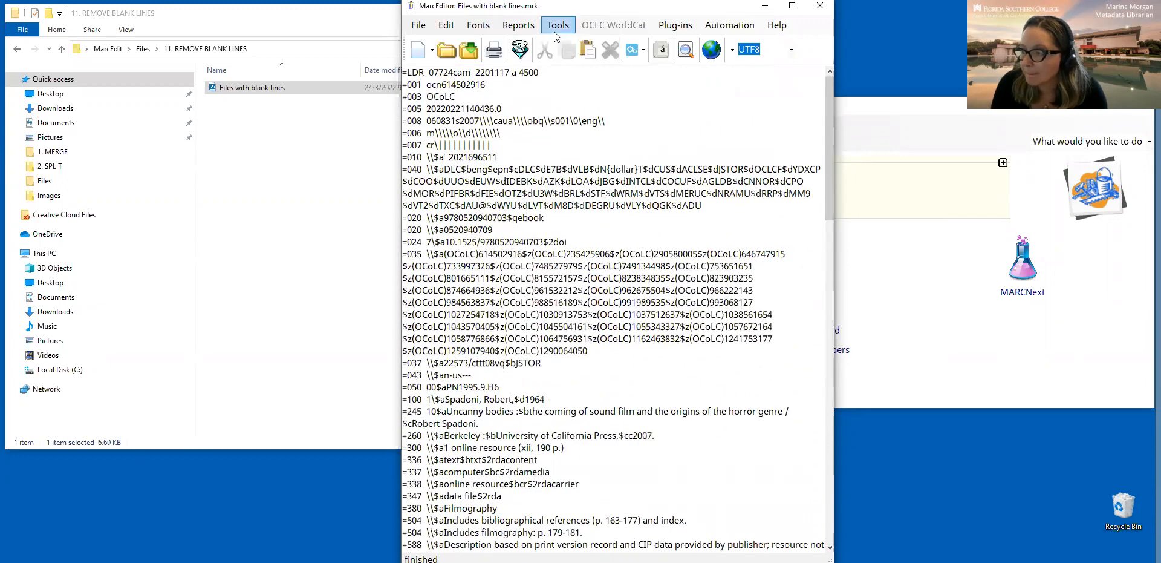
pyautogui.click(568, 27)
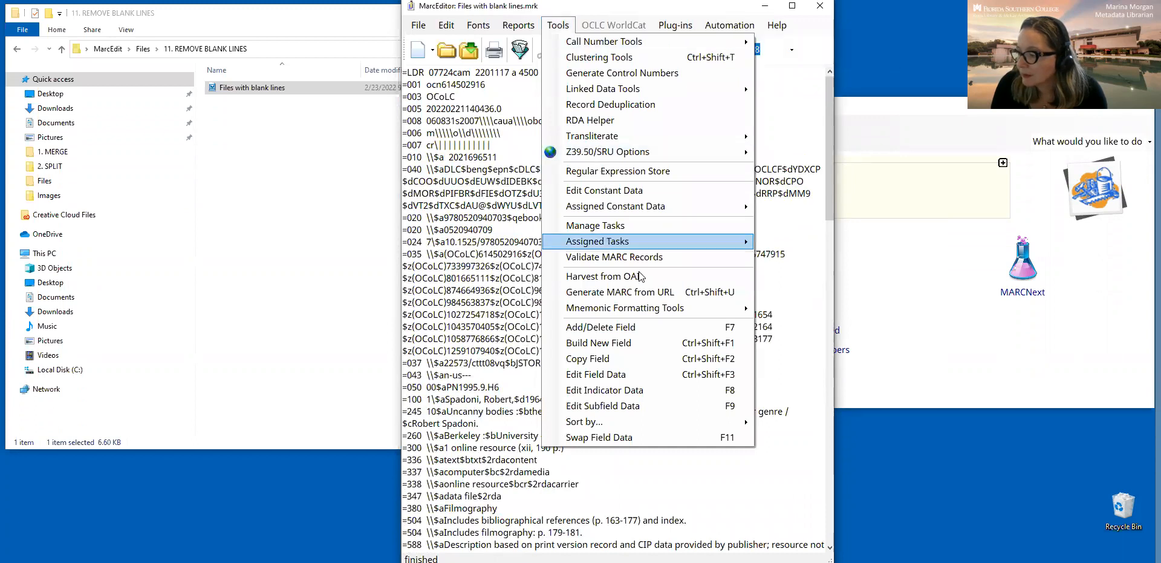
pyautogui.moveTo(651, 317)
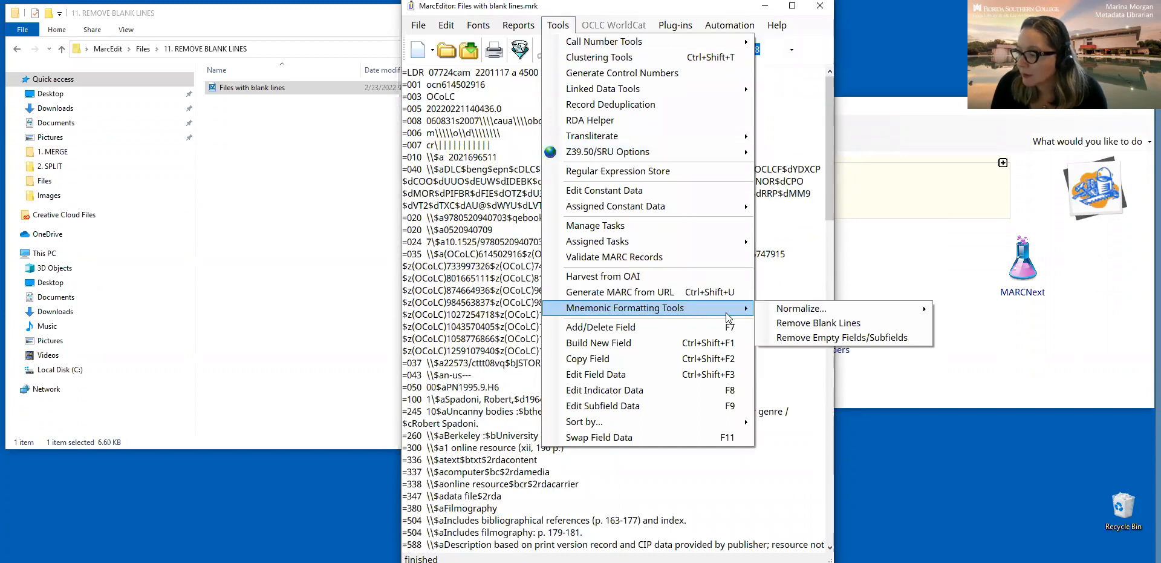
pyautogui.click(794, 323)
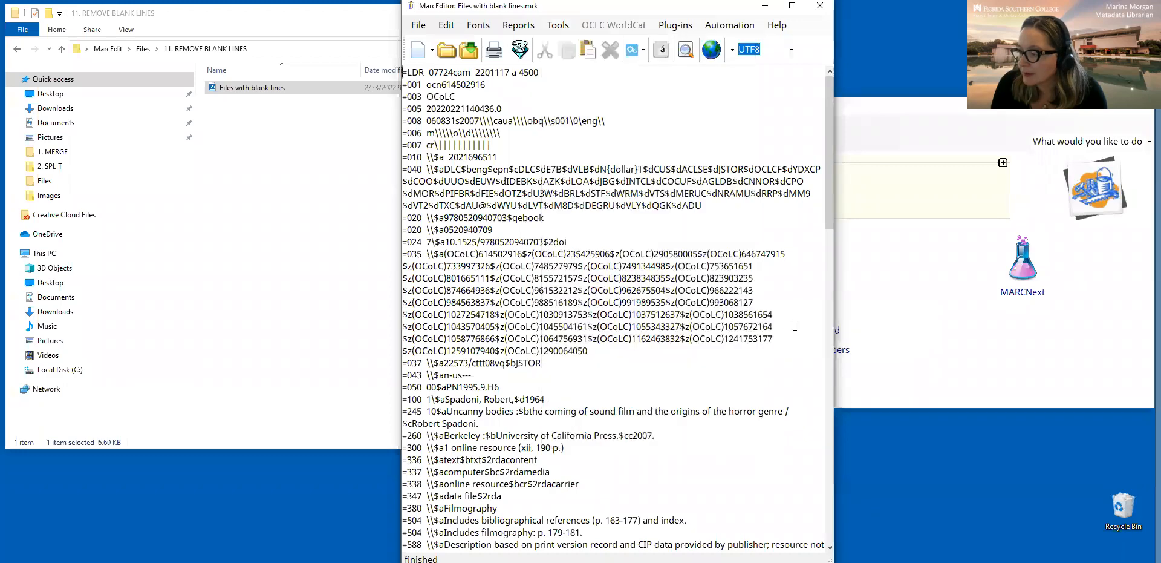
pyautogui.click(665, 295)
pyautogui.scroll(-15, 667, 290)
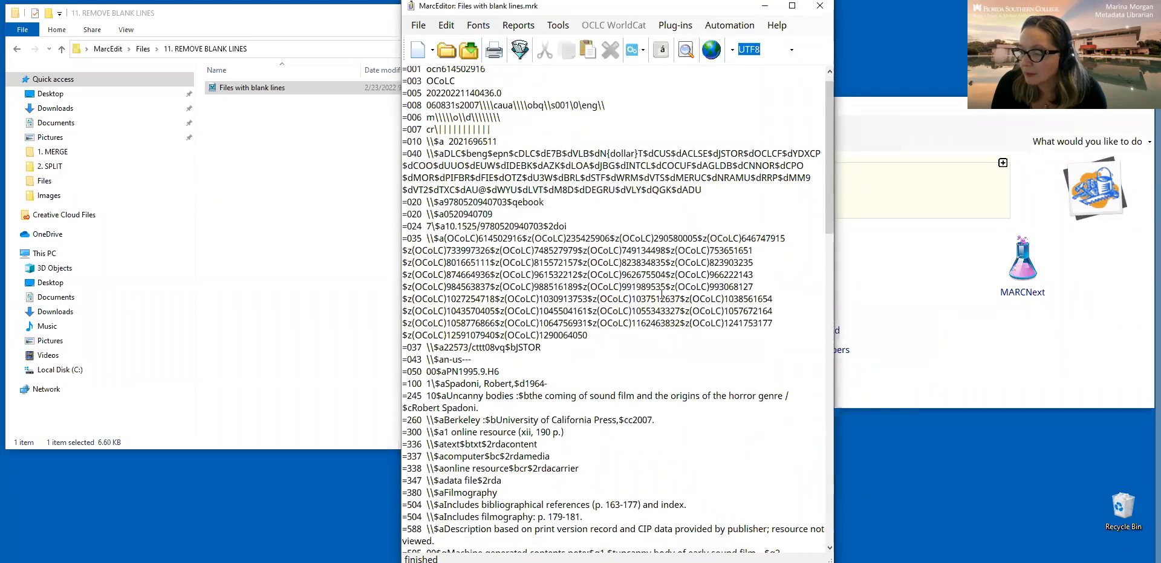
pyautogui.scroll(-3, 662, 294)
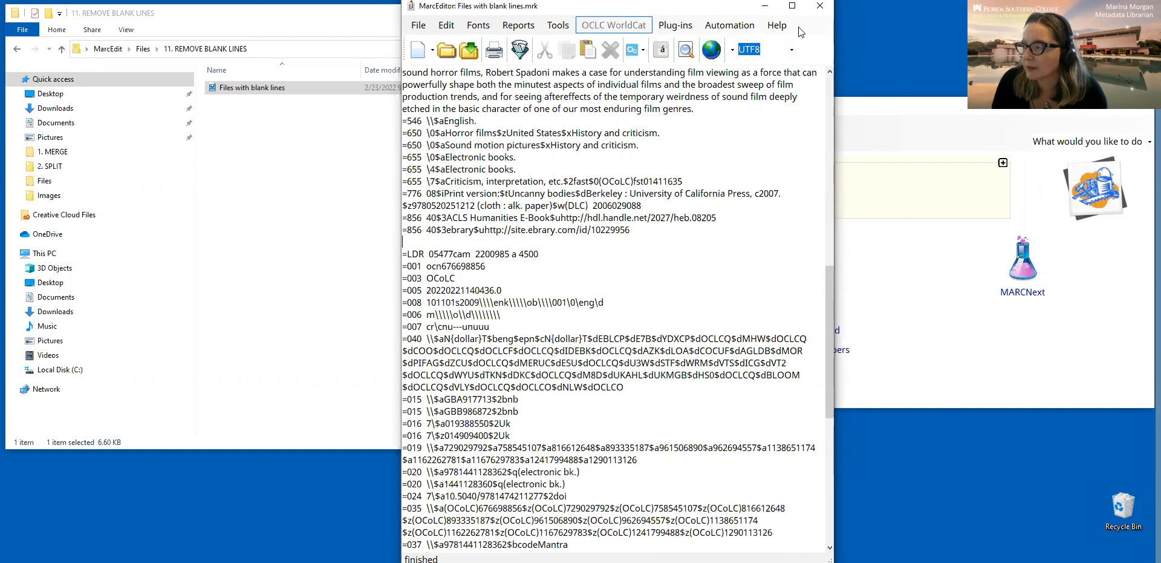
# Go back to the Files folder in File Explorer and close both open MarcEditor windows
pyautogui.click(283, 201)
pyautogui.click(143, 49)
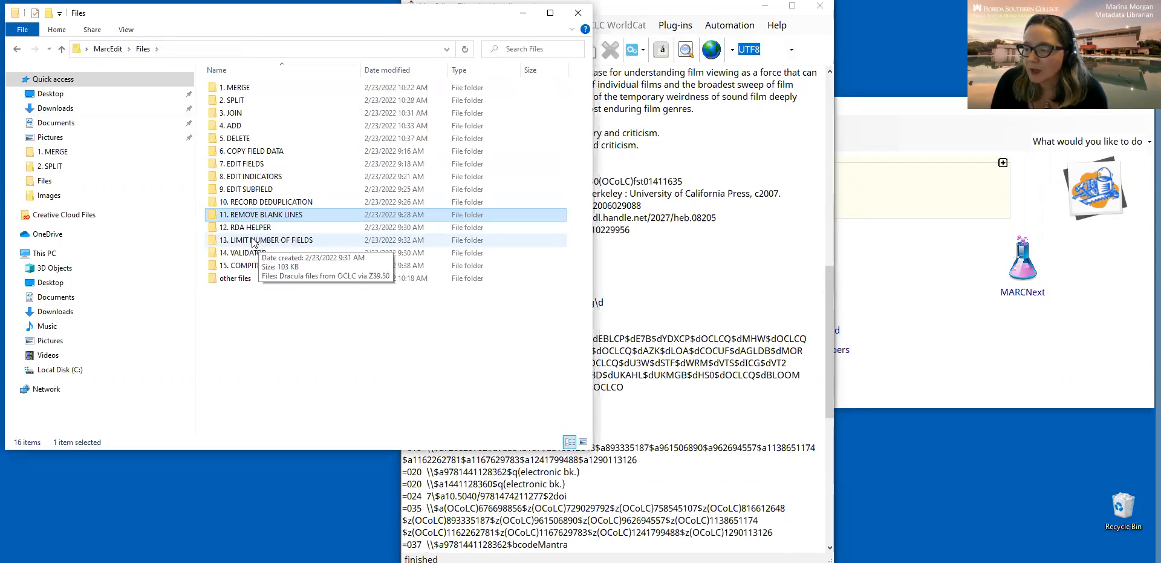
pyautogui.click(699, 245)
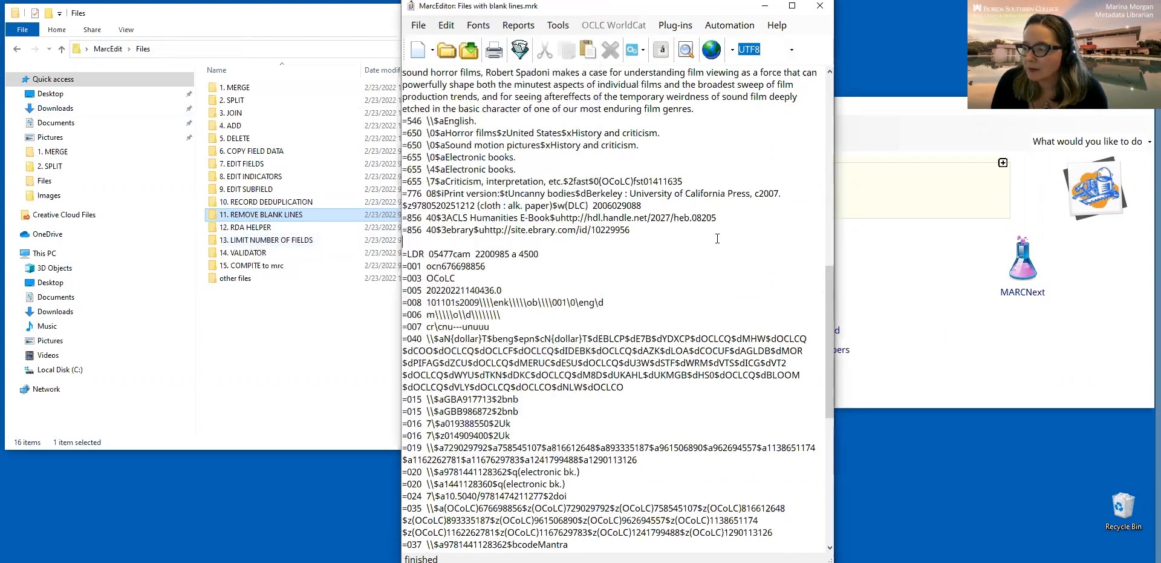
pyautogui.scroll(2, 700, 249)
pyautogui.scroll(15, 699, 250)
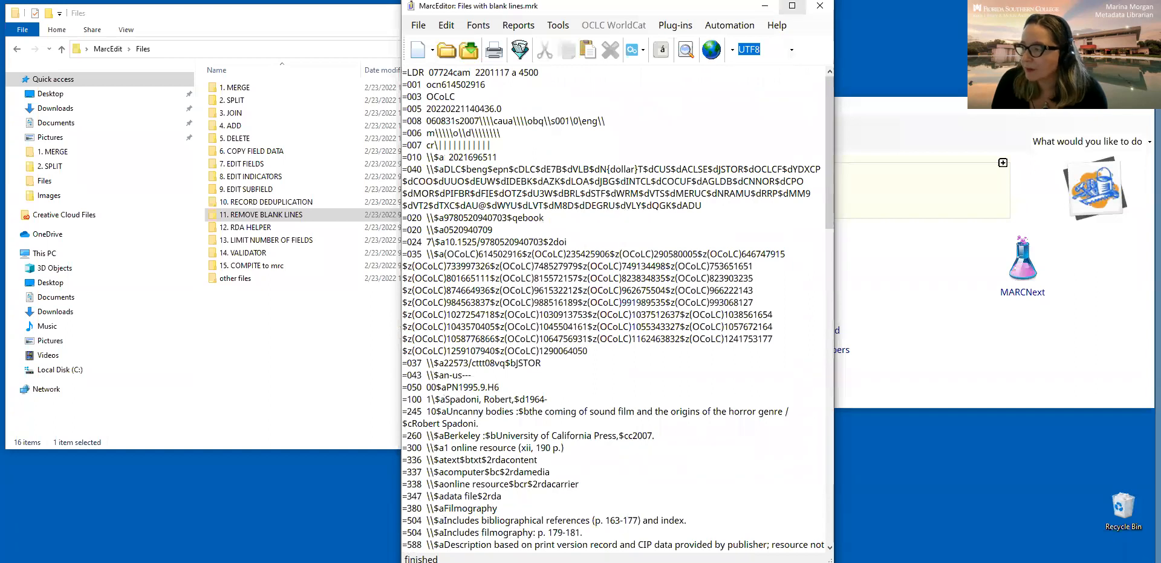
pyautogui.click(820, 7)
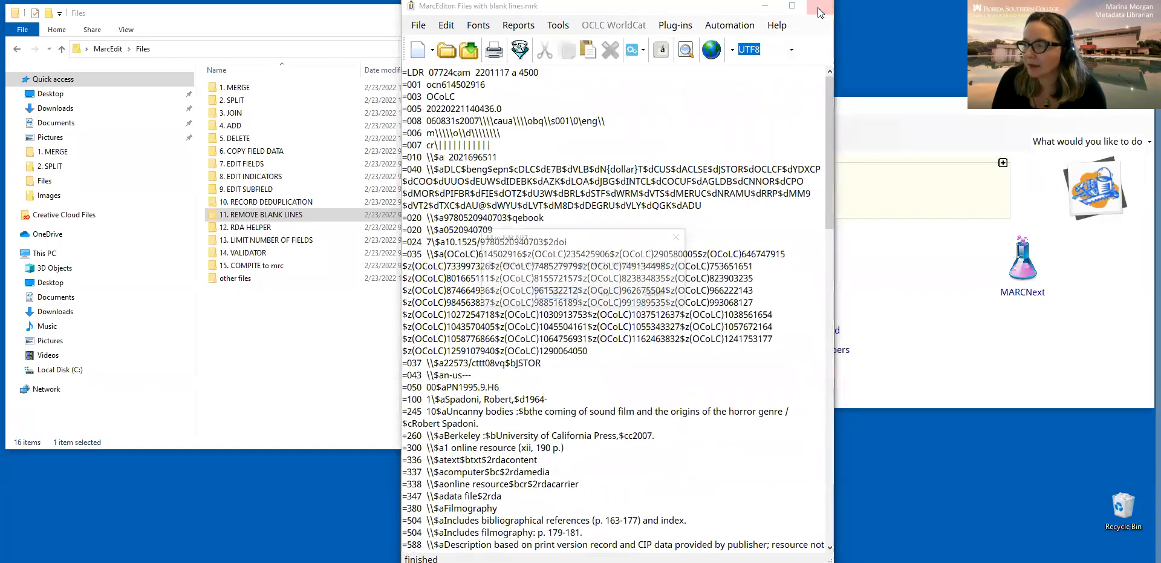
pyautogui.click(557, 294)
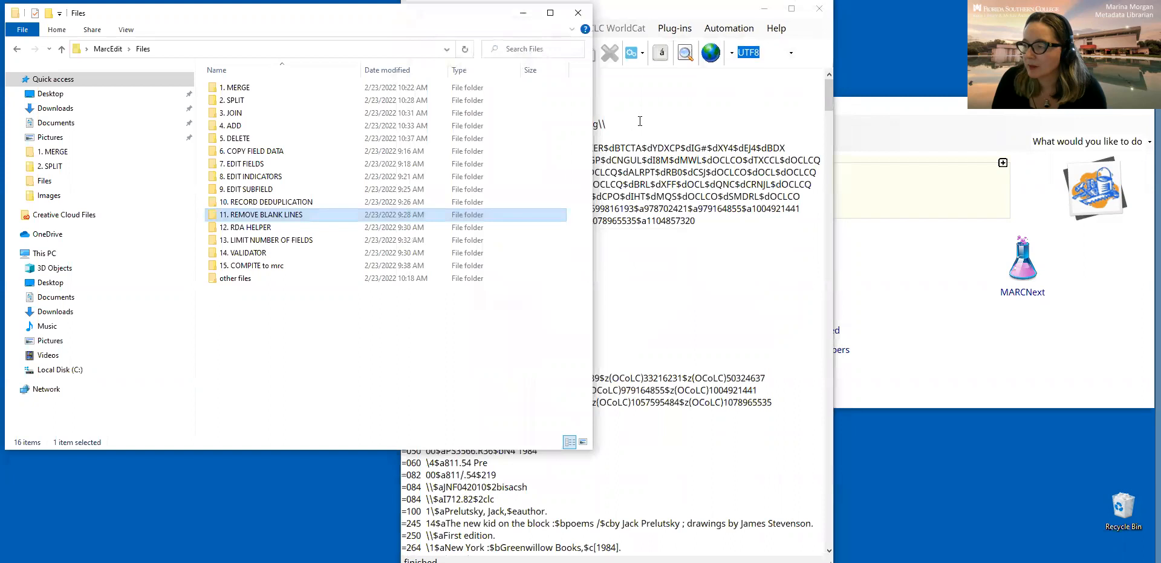
pyautogui.click(819, 9)
pyautogui.click(556, 294)
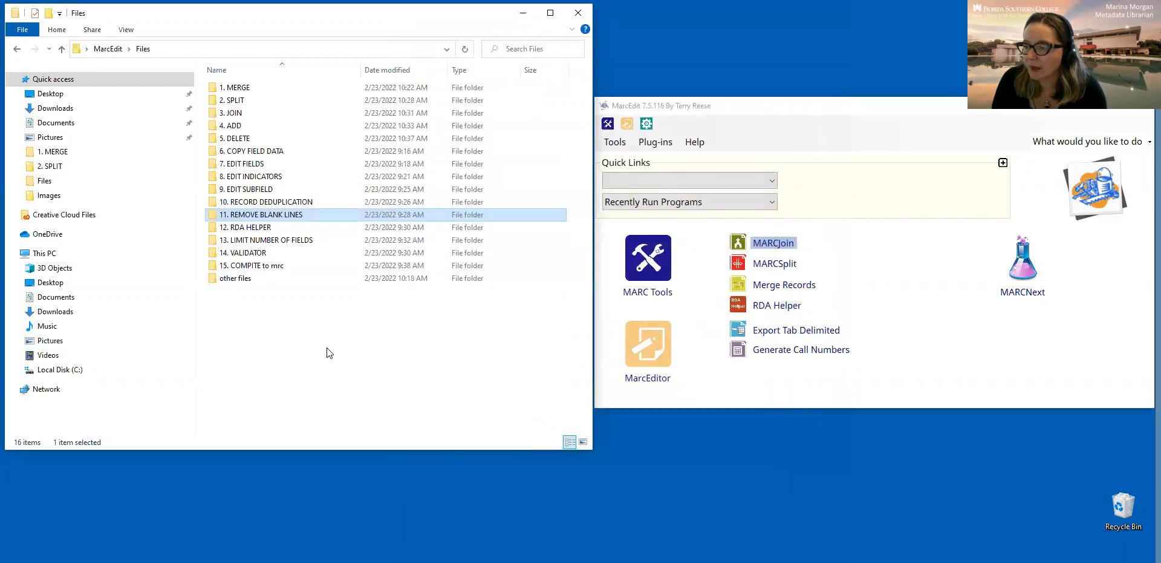
# Open "Dracula files from OCLC via Z39.50" from the "13. LIMIT NUMBER OF FIELDS" folder and examine the first record's 020 fields
pyautogui.click(326, 350)
pyautogui.doubleClick(302, 240)
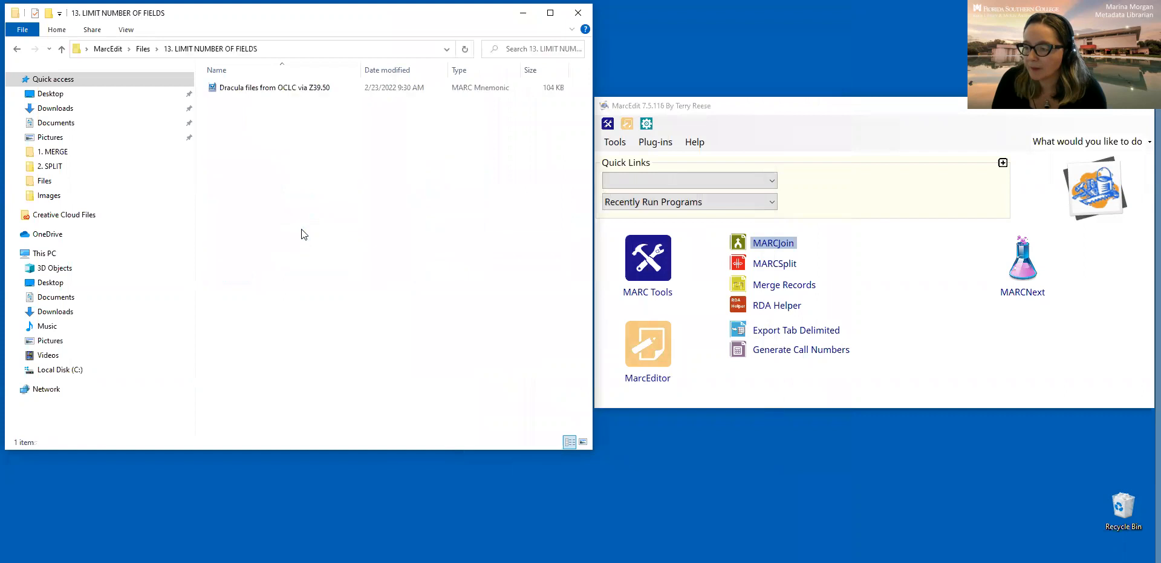
pyautogui.click(285, 91)
pyautogui.doubleClick(285, 90)
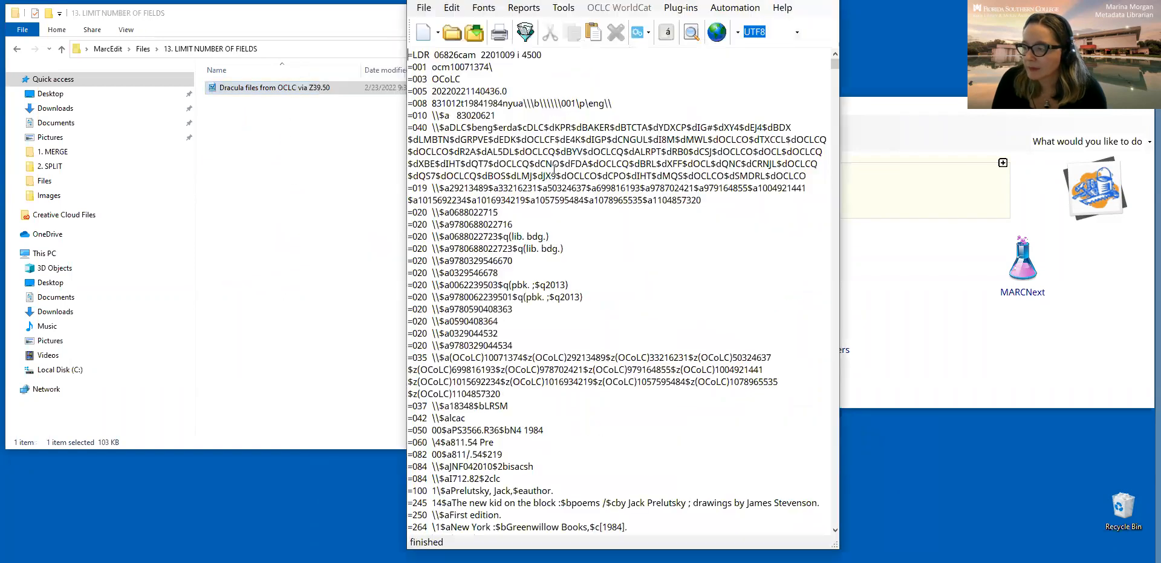
pyautogui.moveTo(409, 213); pyautogui.dragTo(526, 345)
pyautogui.click(526, 345)
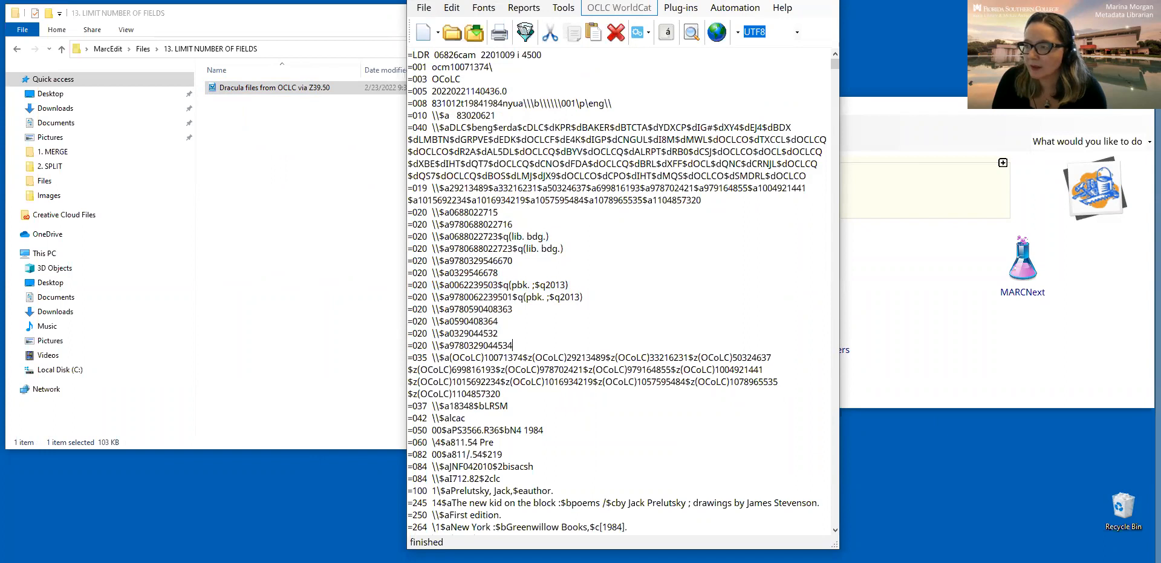
# Limit the number of 020 fields per record with 020=2 and check the 020 fields in the first record
pyautogui.click(445, 24)
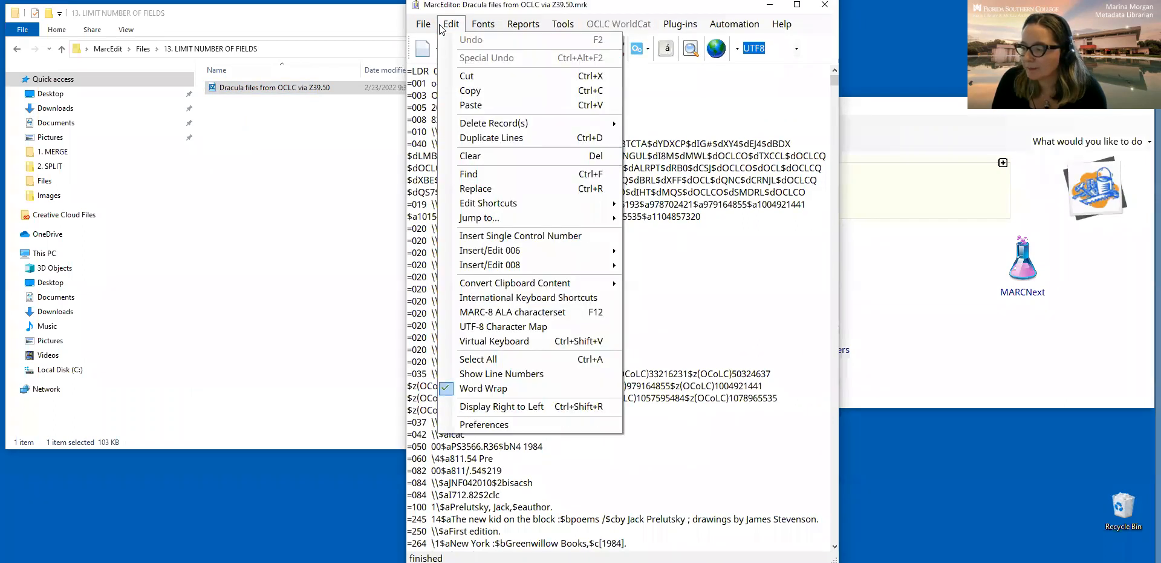
pyautogui.moveTo(547, 203)
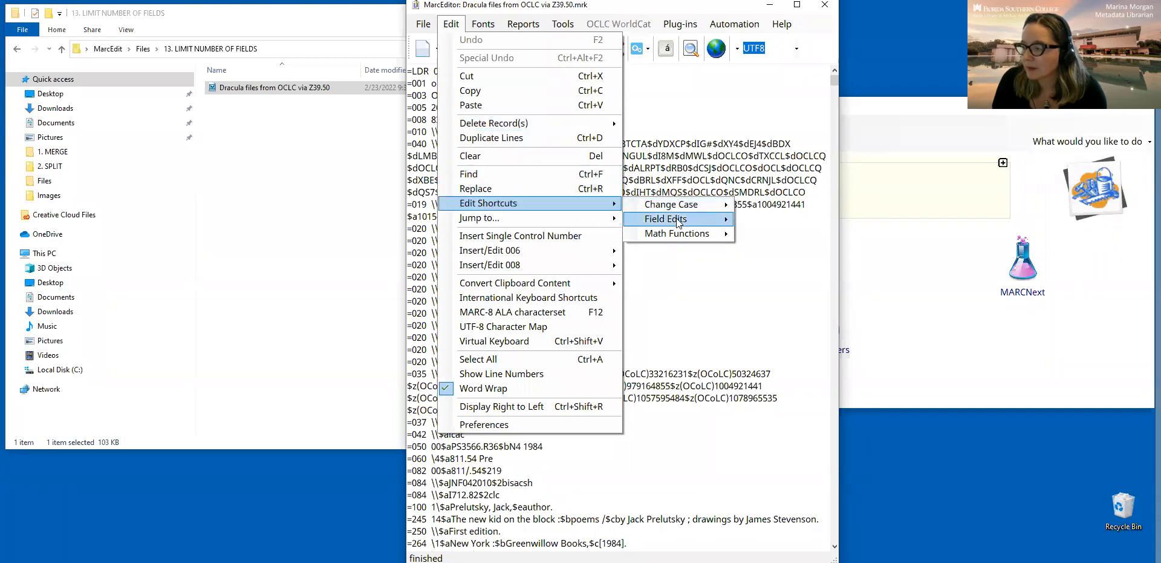
pyautogui.moveTo(676, 218)
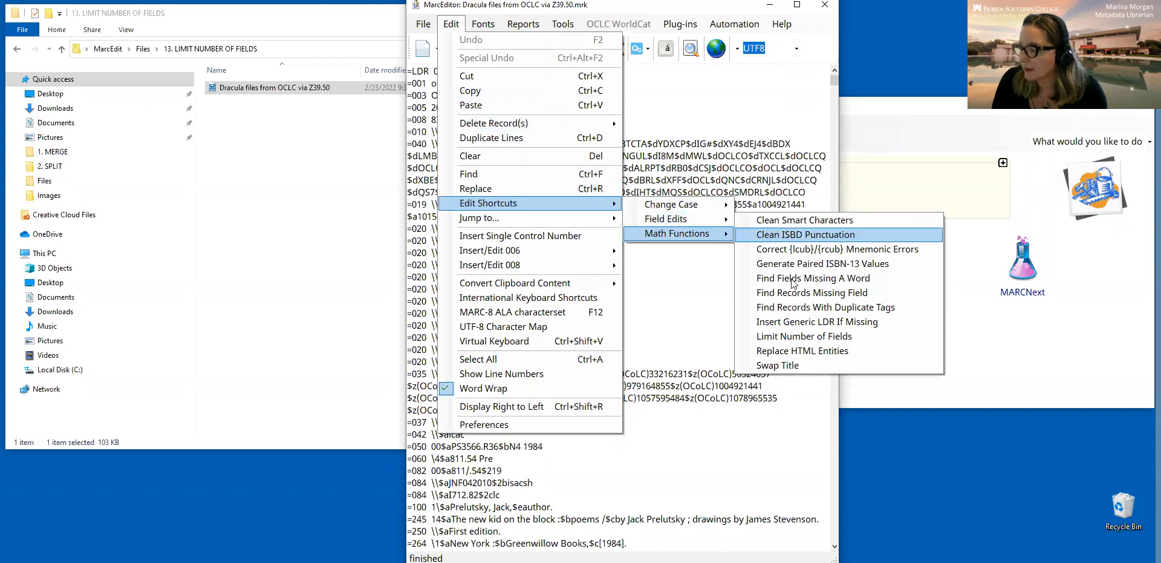
pyautogui.click(791, 341)
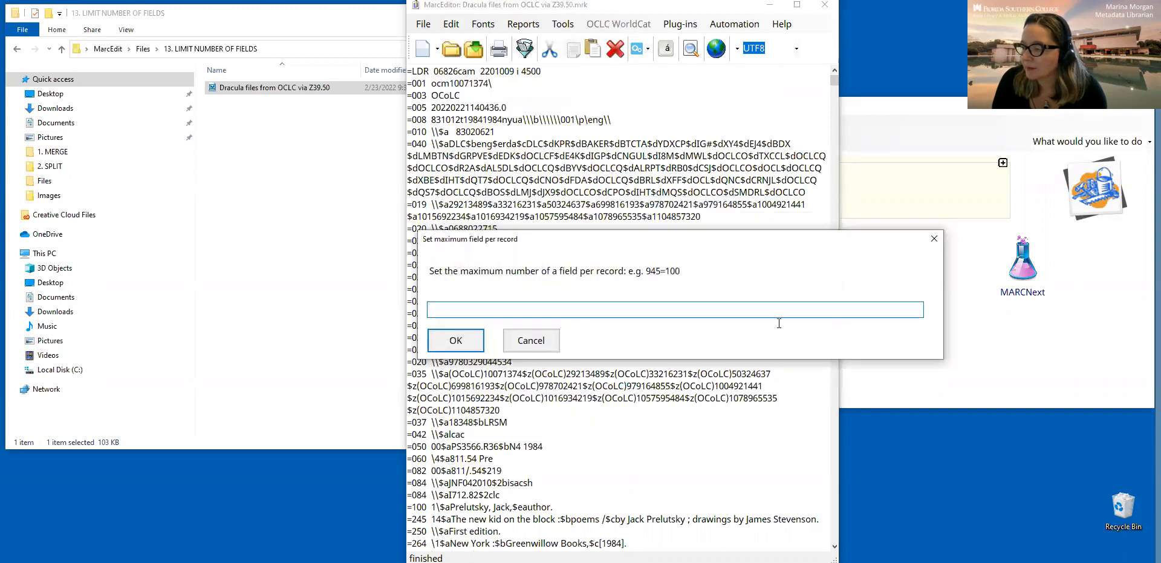
pyautogui.write('020')
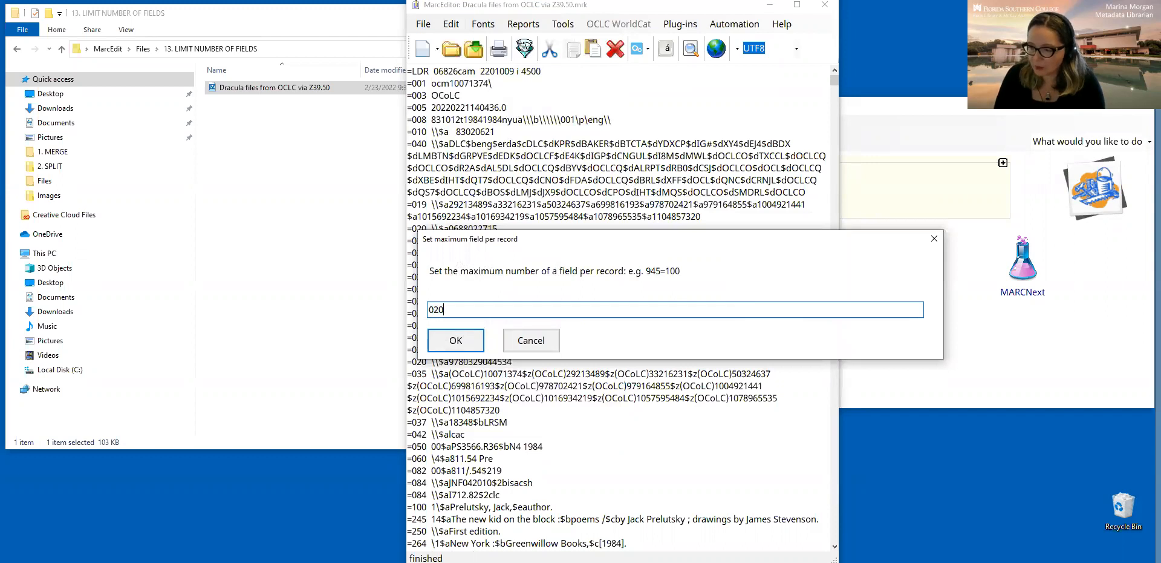
pyautogui.write('=2')
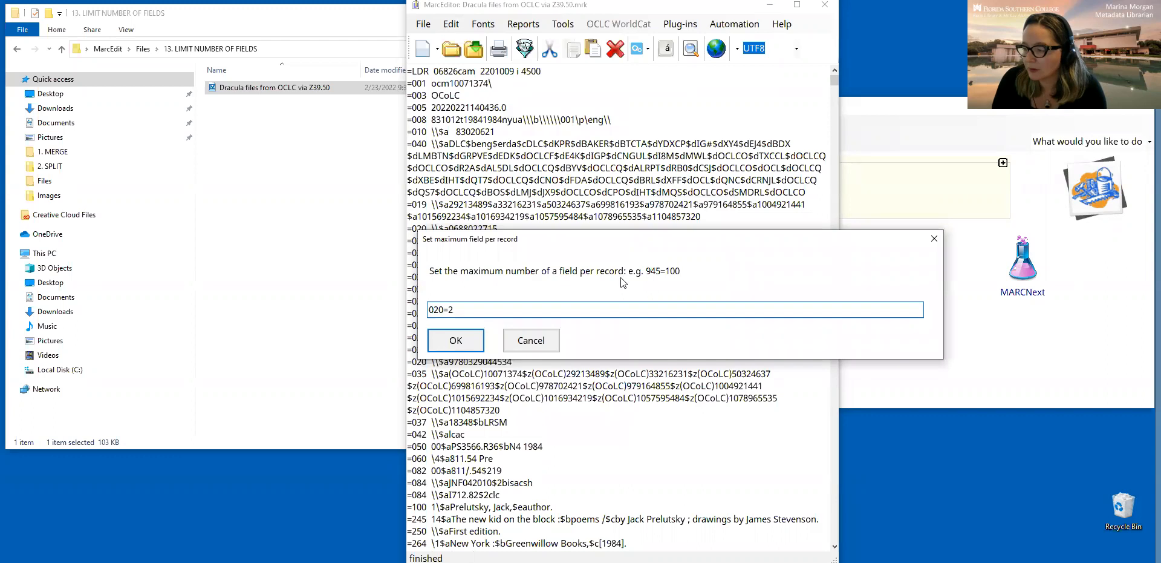
pyautogui.click(469, 341)
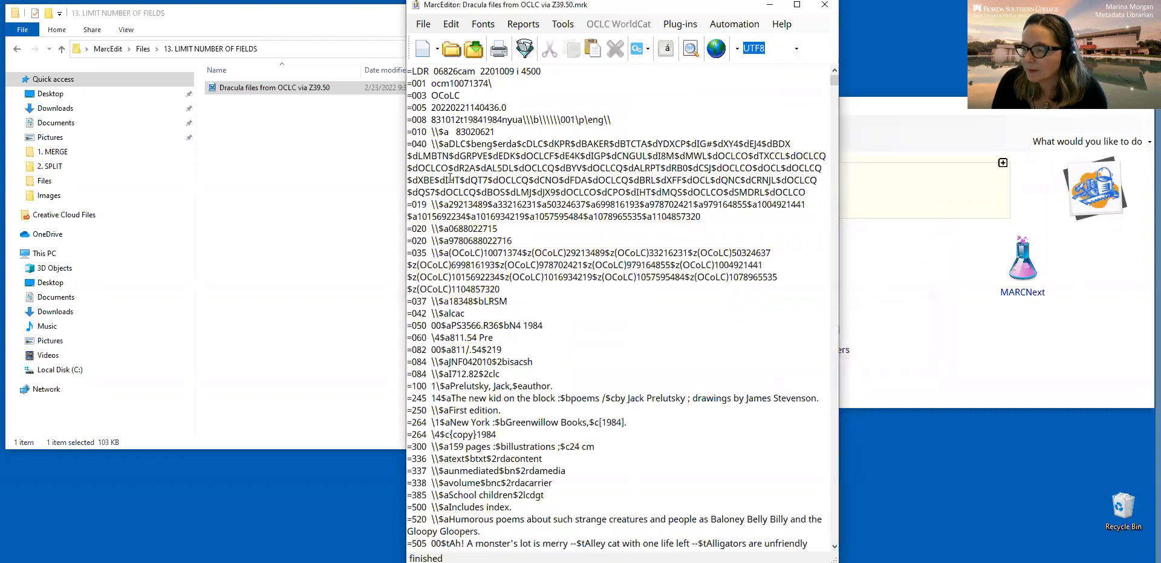
pyautogui.scroll(-1, 452, 183)
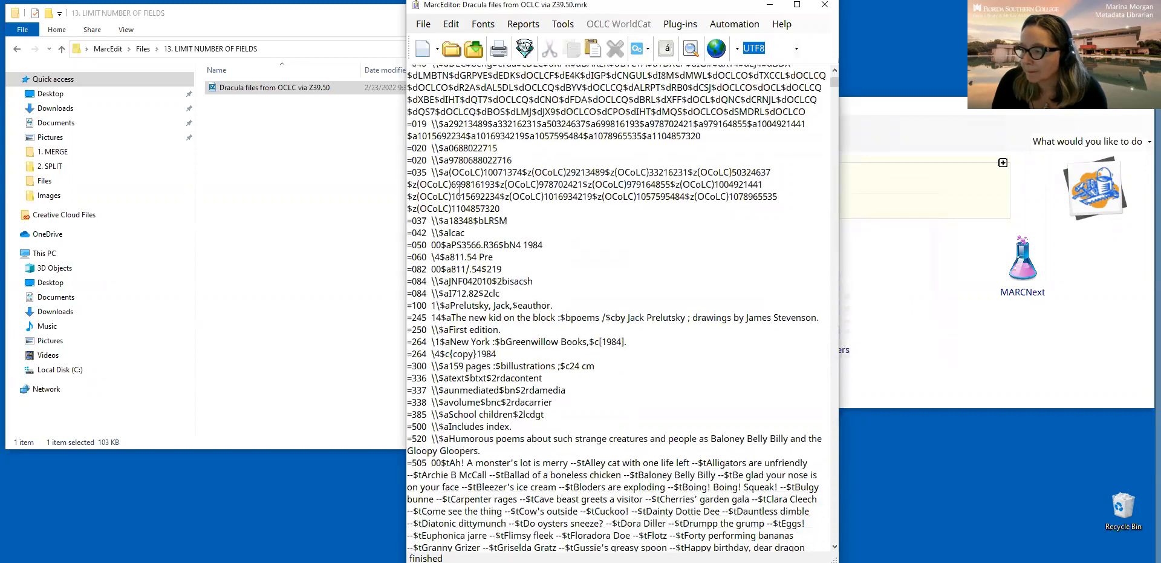
pyautogui.moveTo(516, 203); pyautogui.dragTo(407, 193)
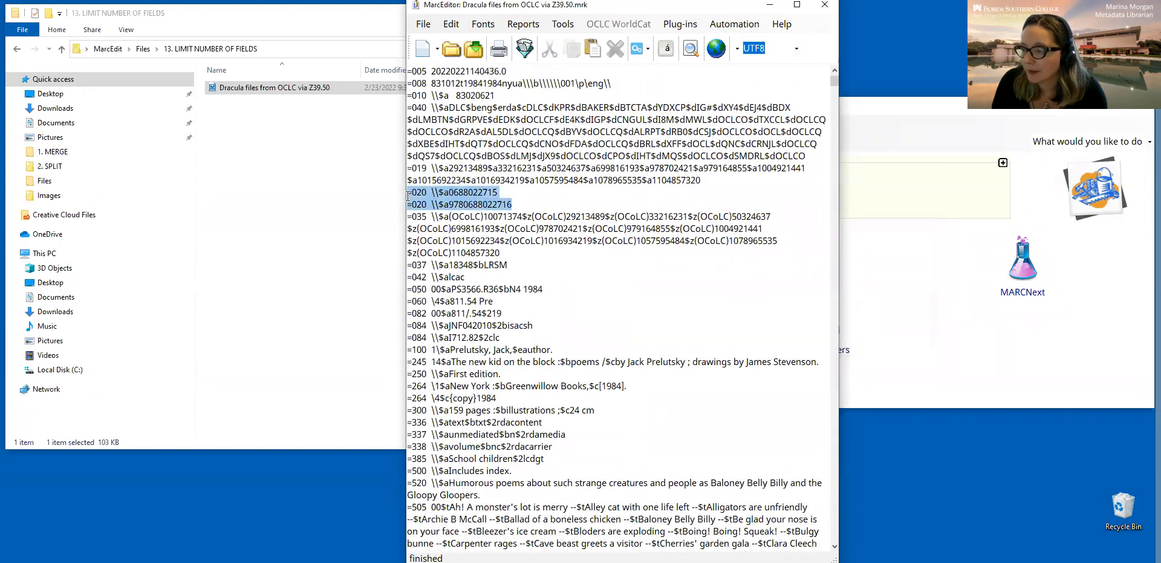
pyautogui.click(518, 203)
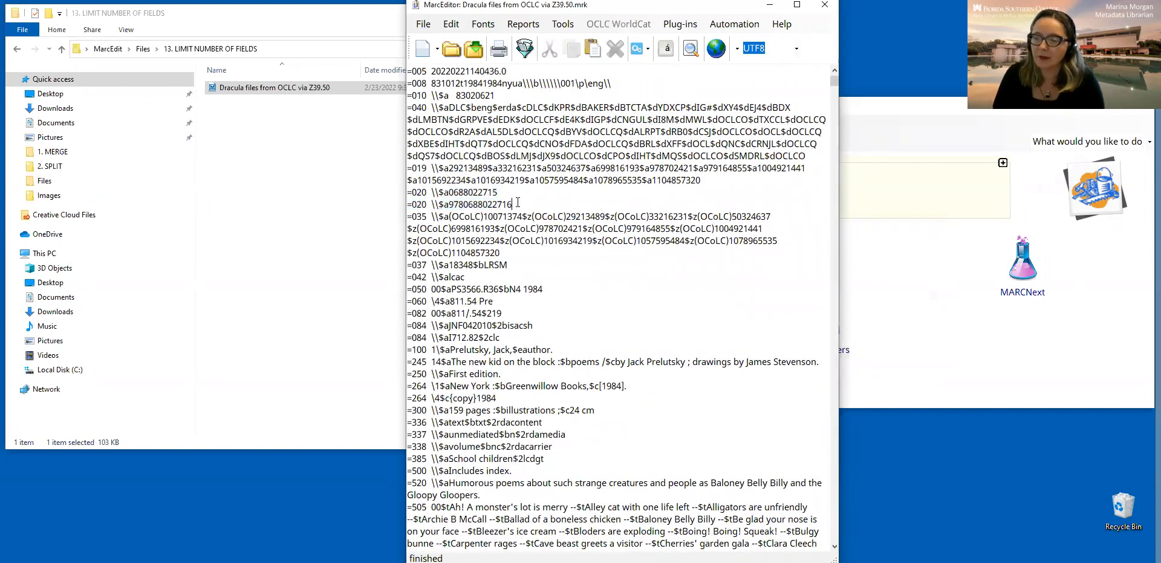
# Undo the limit on 020 fields with Special Undo and check the first record's 020 fields
pyautogui.click(457, 25)
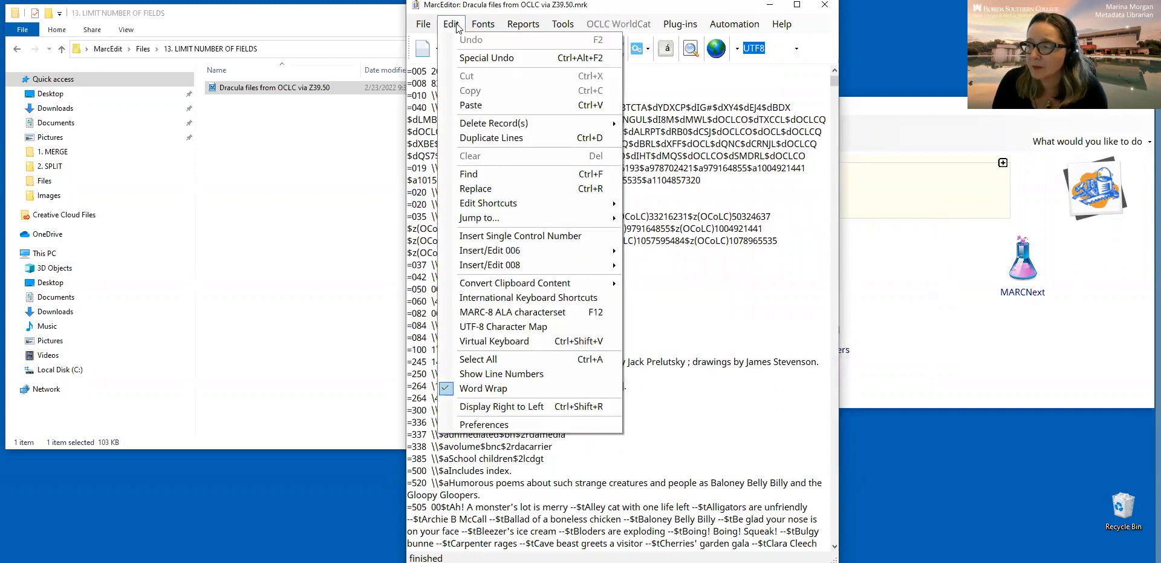
pyautogui.click(469, 58)
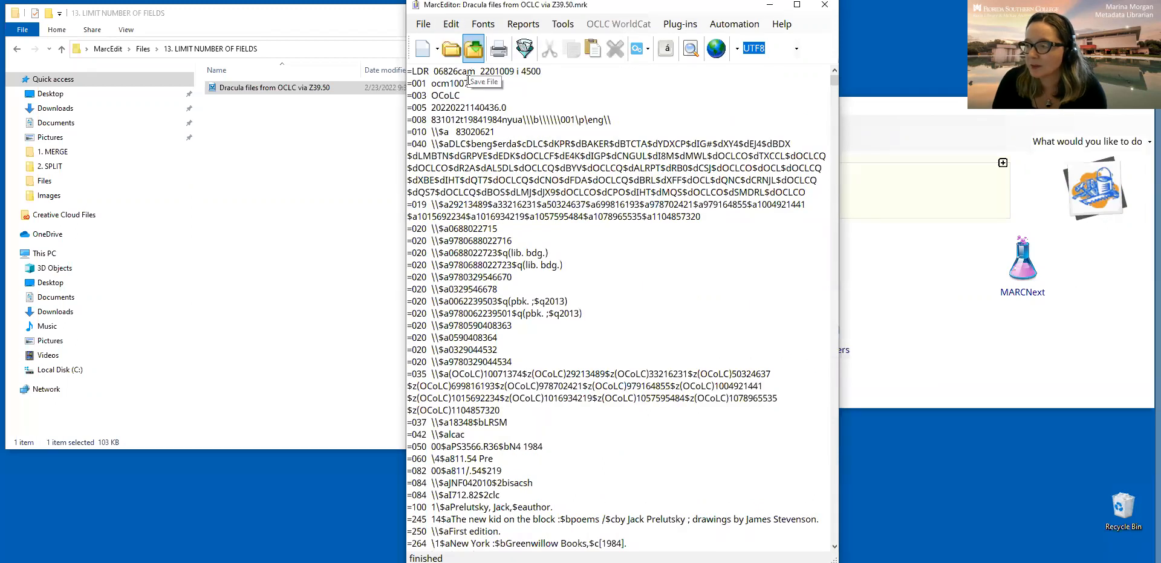
pyautogui.moveTo(409, 230); pyautogui.dragTo(496, 358)
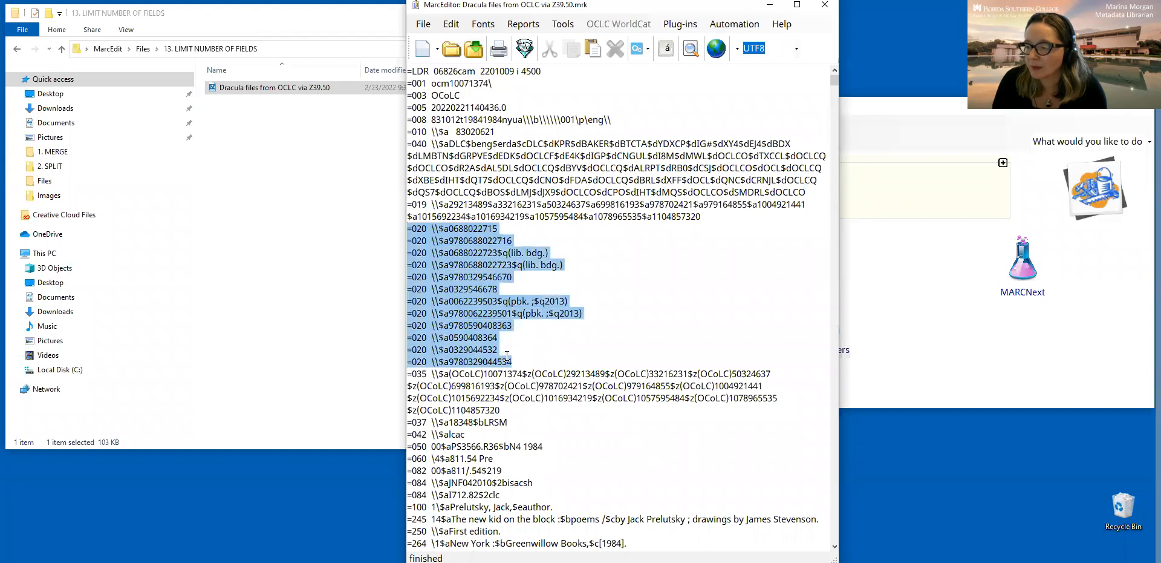
pyautogui.click(496, 358)
# Open the "RDA Helper" file from the "12. RDA HELPER" folder within Files
pyautogui.click(295, 200)
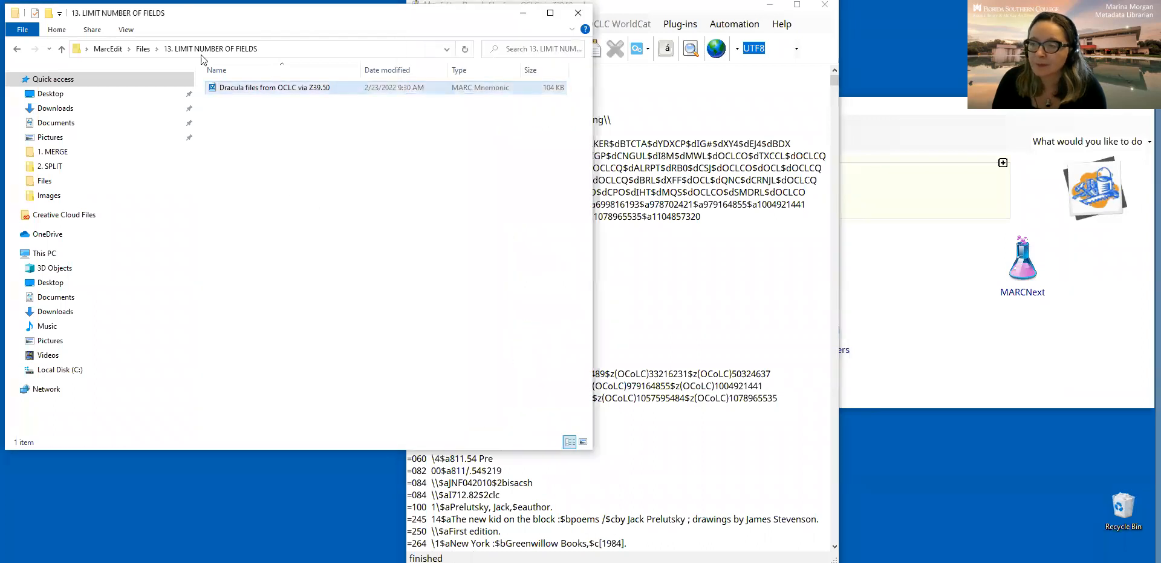
pyautogui.click(143, 48)
pyautogui.doubleClick(261, 228)
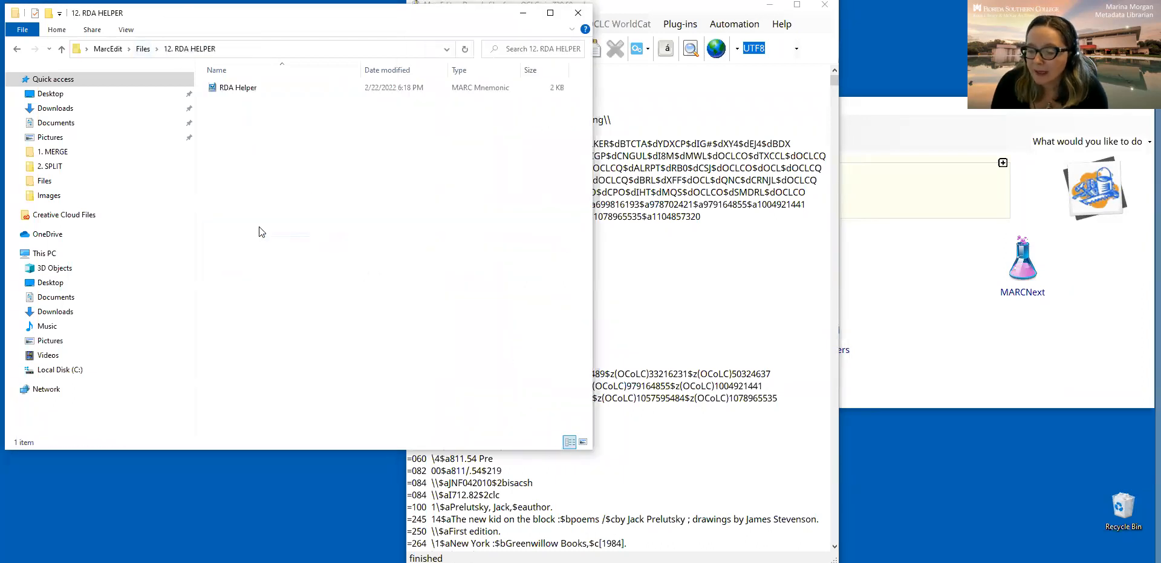
pyautogui.click(255, 90)
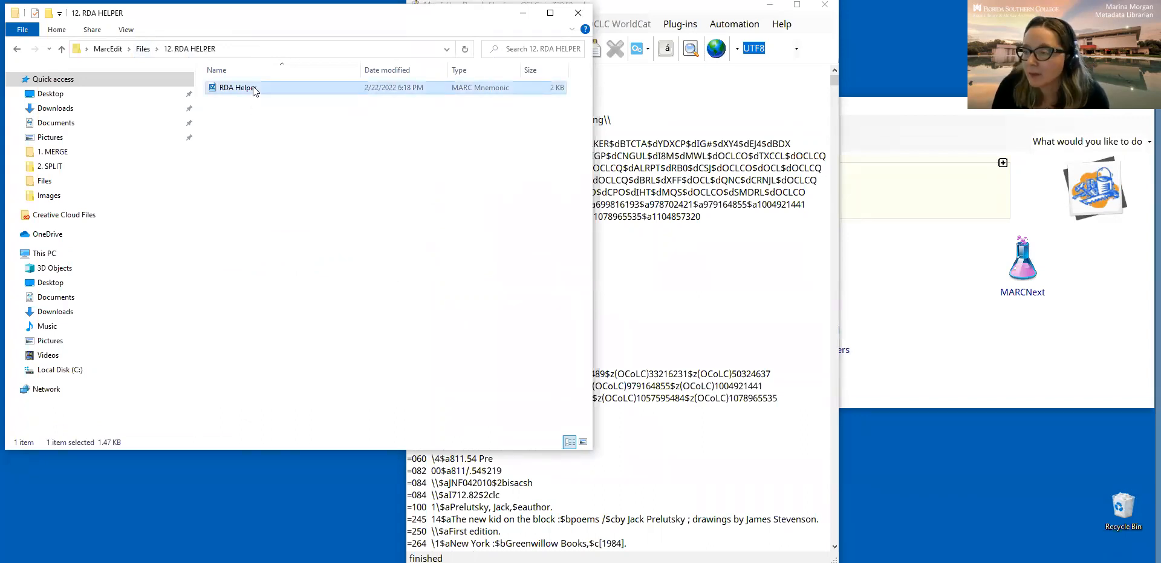
pyautogui.doubleClick(254, 89)
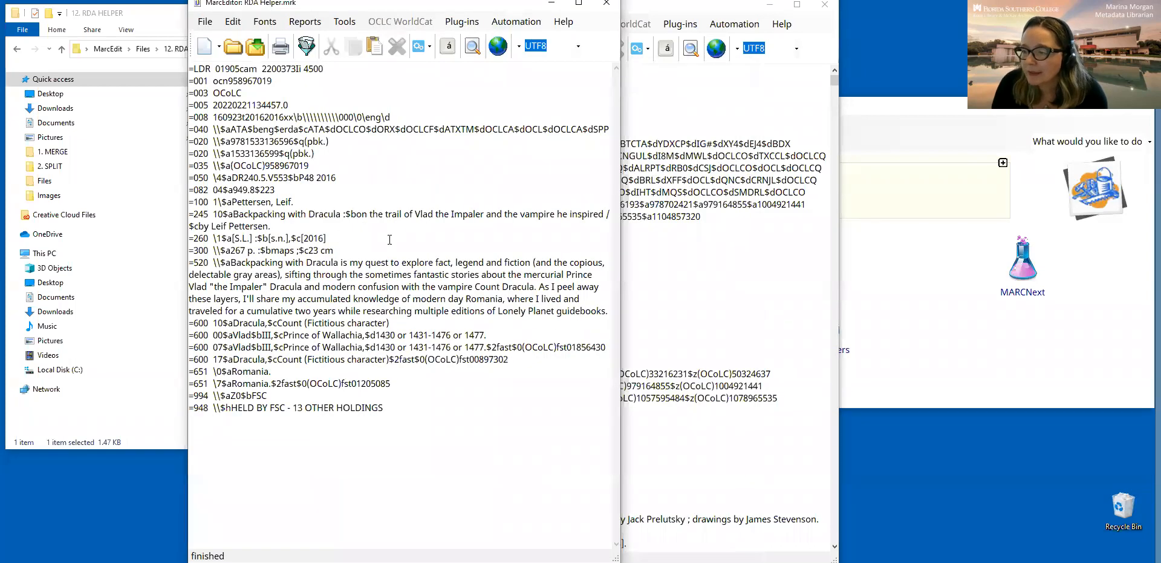
# Examine the place, publisher and date subfields in the record's 260 field
pyautogui.moveTo(326, 238); pyautogui.dragTo(233, 237)
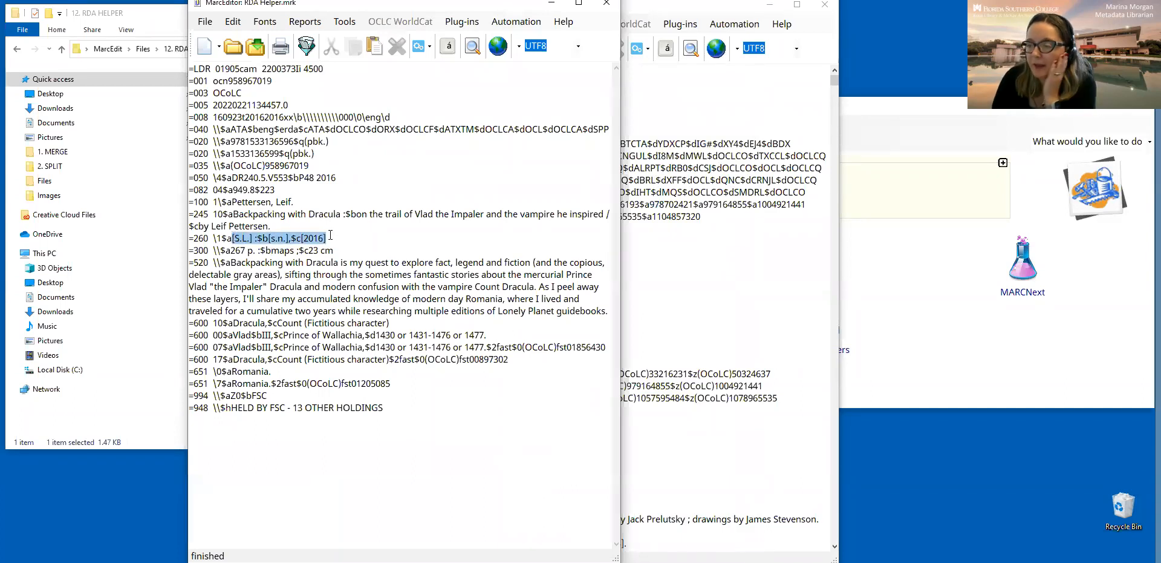
pyautogui.click(253, 245)
pyautogui.moveTo(253, 239); pyautogui.dragTo(237, 238)
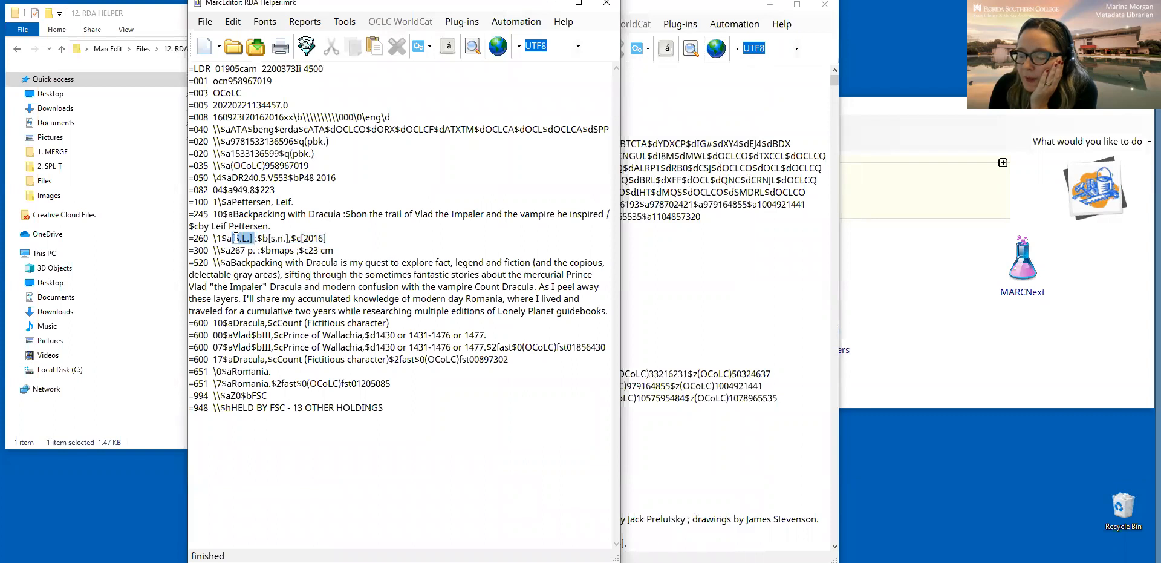
pyautogui.press('Left')
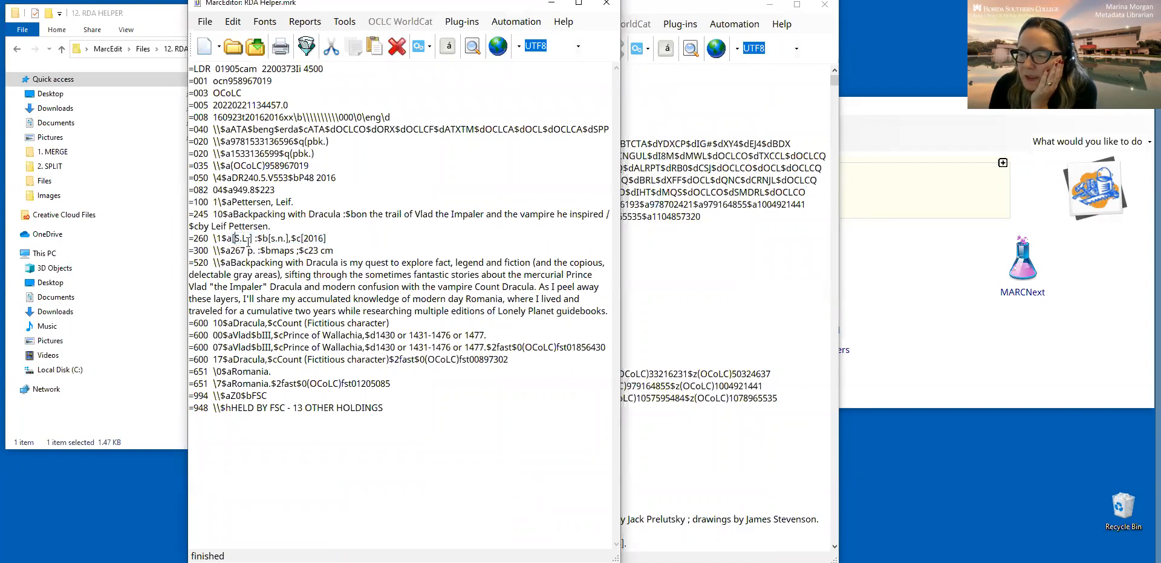
pyautogui.click(271, 237)
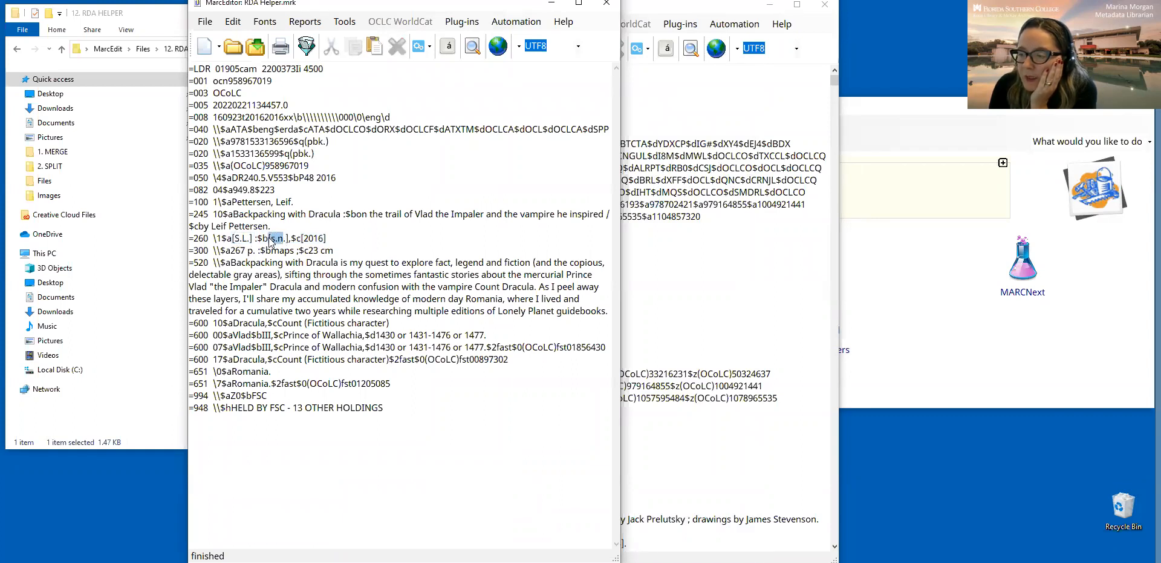
pyautogui.click(344, 238)
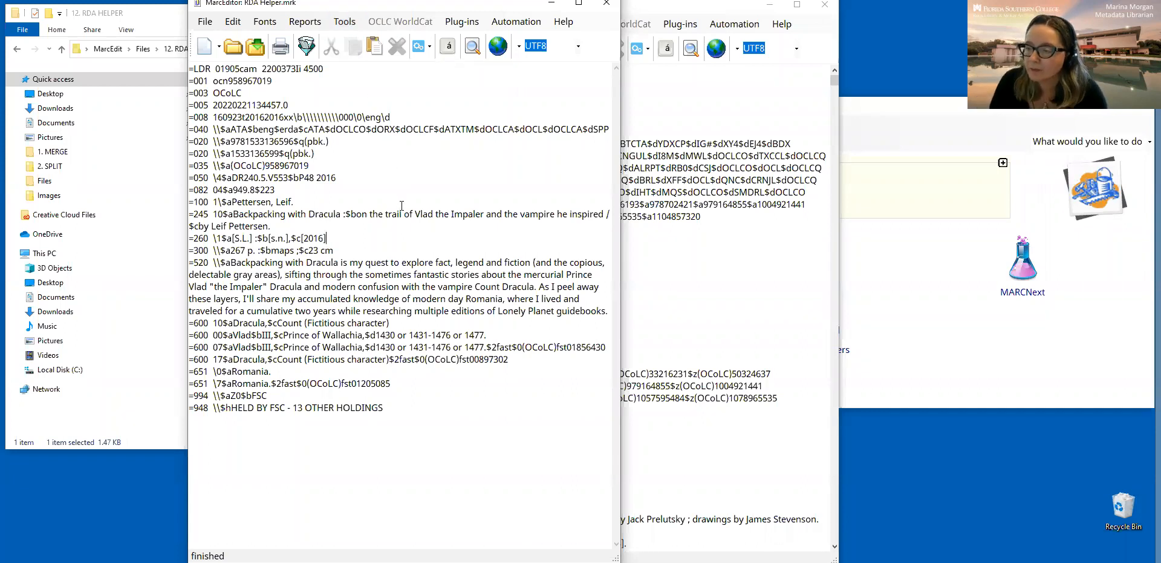
# Set the RDA Helper to only Add 100 $e Relator Field, Add 336, Evaluate 260/264, Always use ©, ℗ symbols, and Modify 040 -- add $erda
pyautogui.click(349, 25)
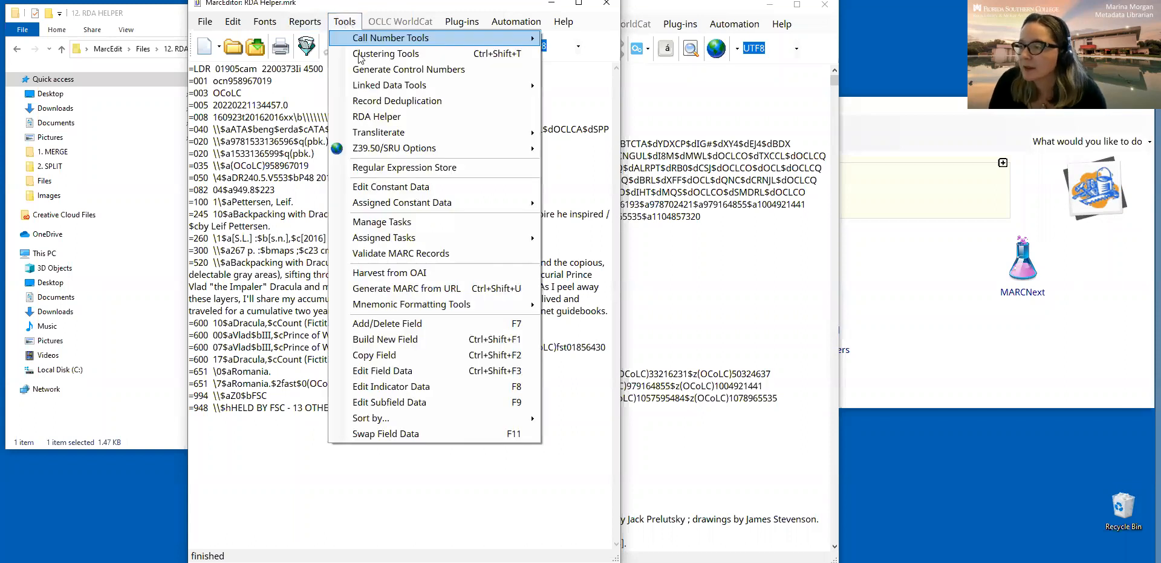
pyautogui.click(375, 116)
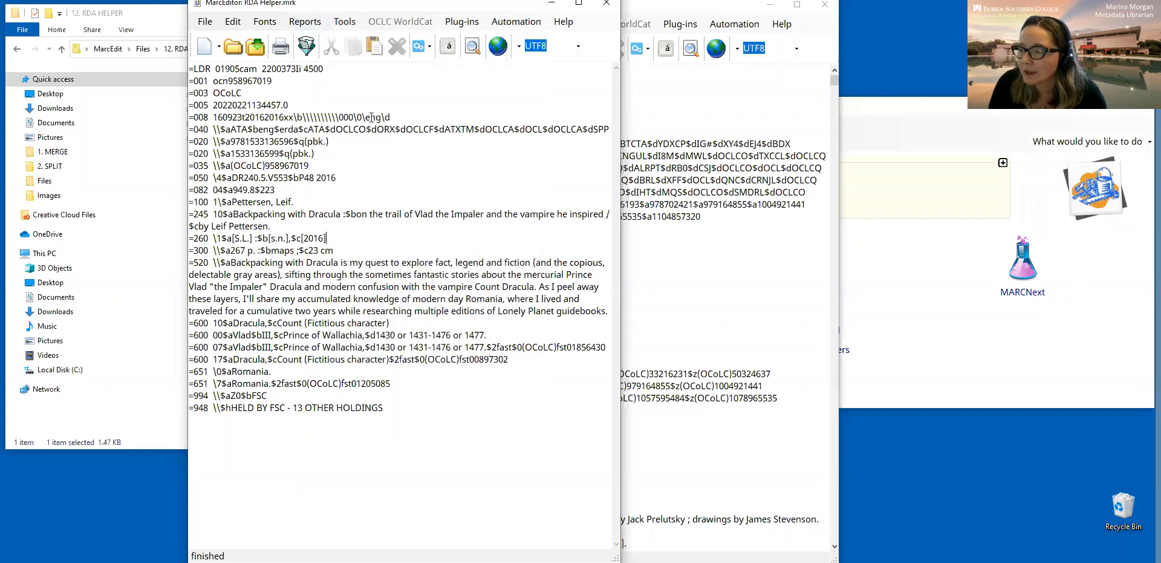
pyautogui.moveTo(483, 140); pyautogui.dragTo(467, 97)
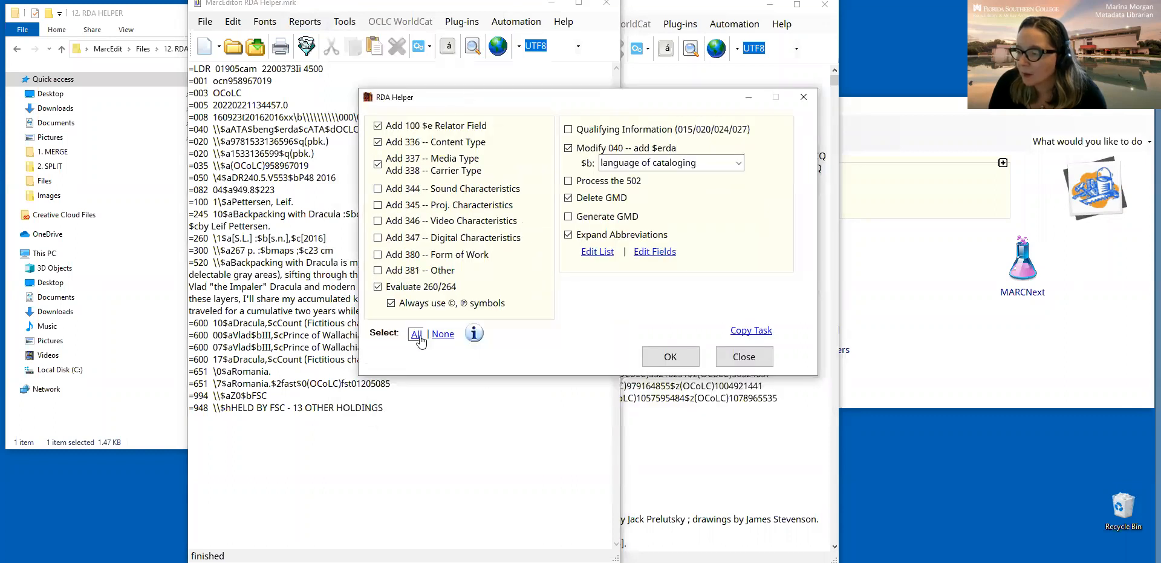
pyautogui.click(439, 336)
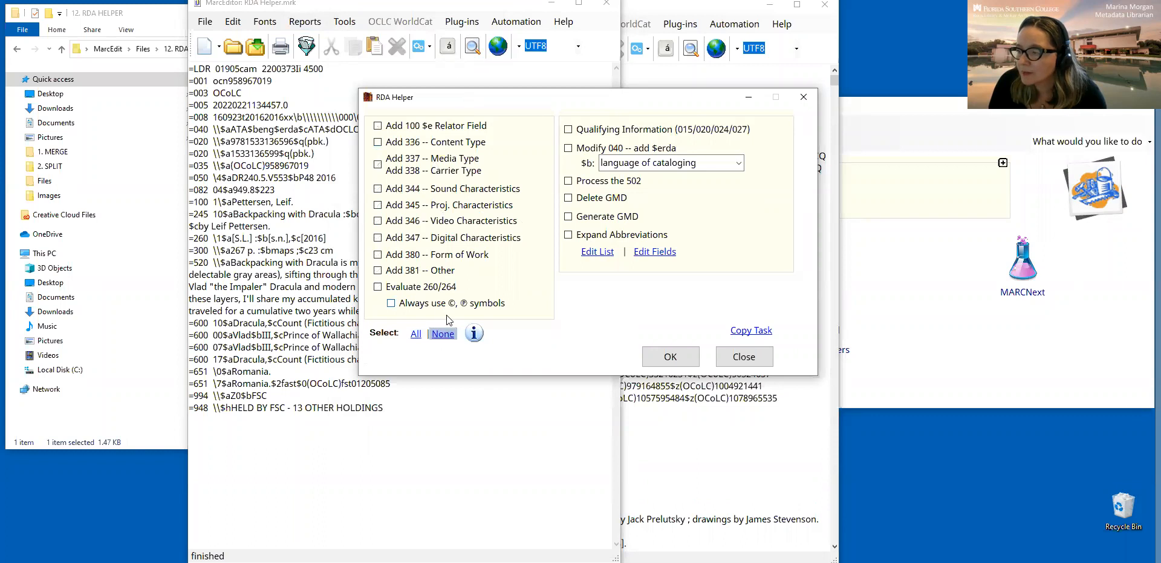
pyautogui.click(378, 126)
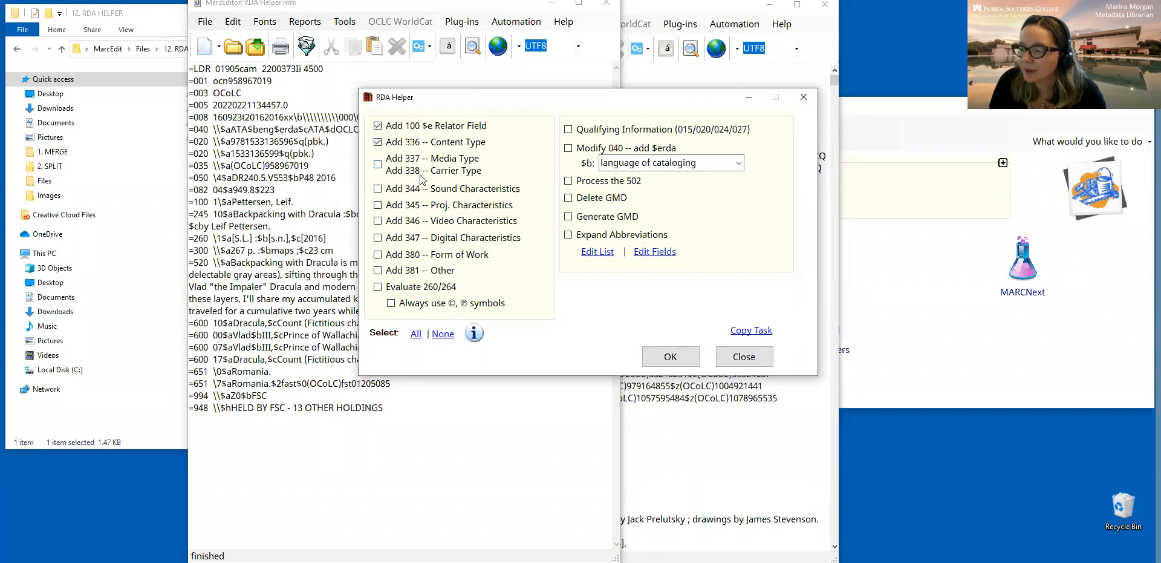
pyautogui.click(379, 289)
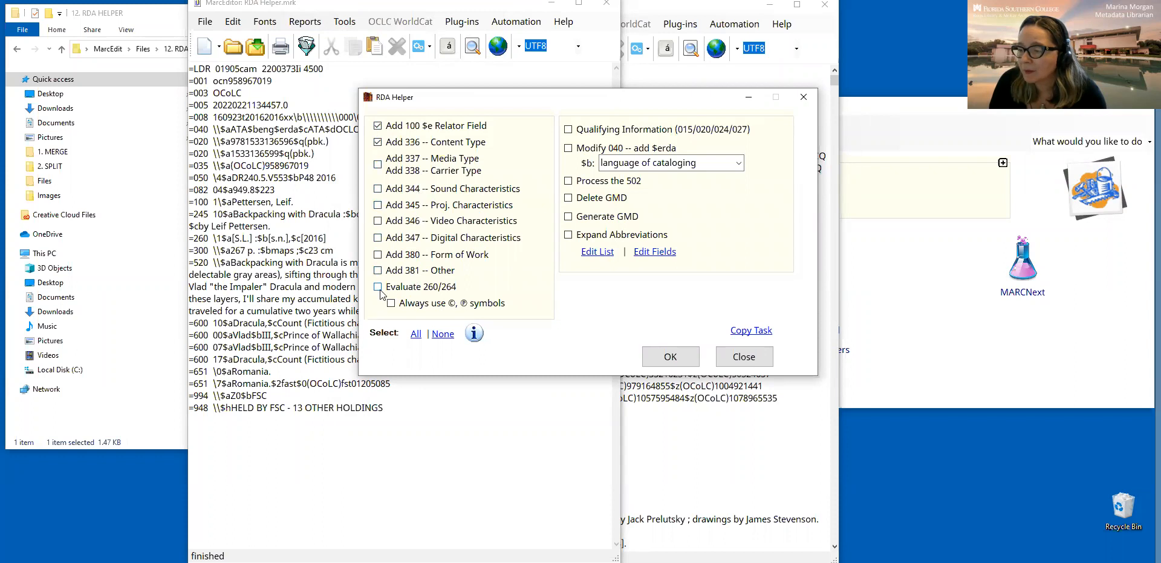
pyautogui.click(391, 303)
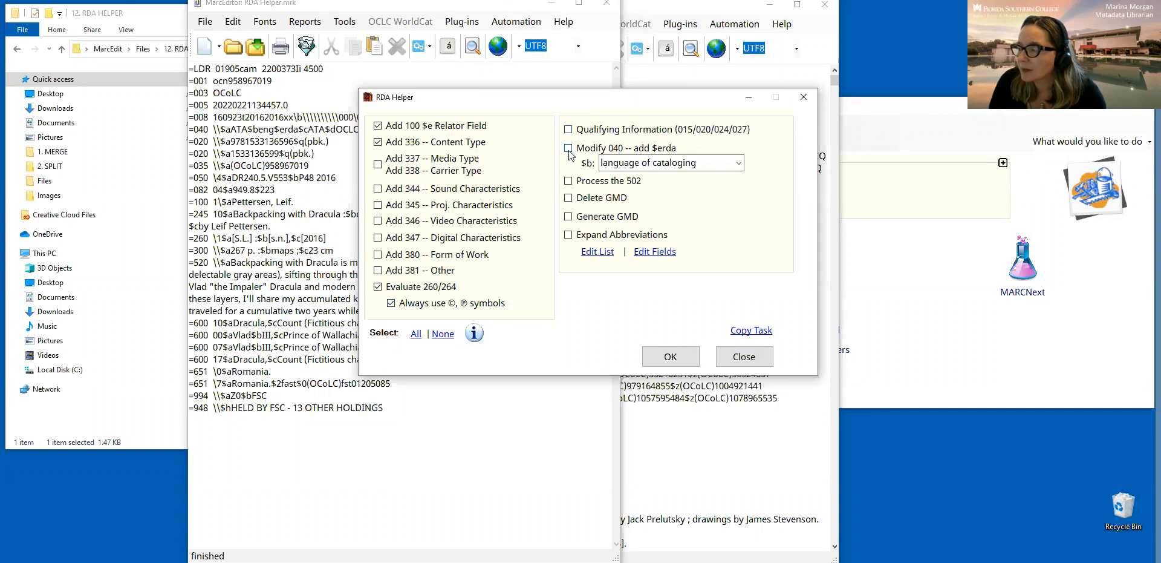
pyautogui.click(678, 152)
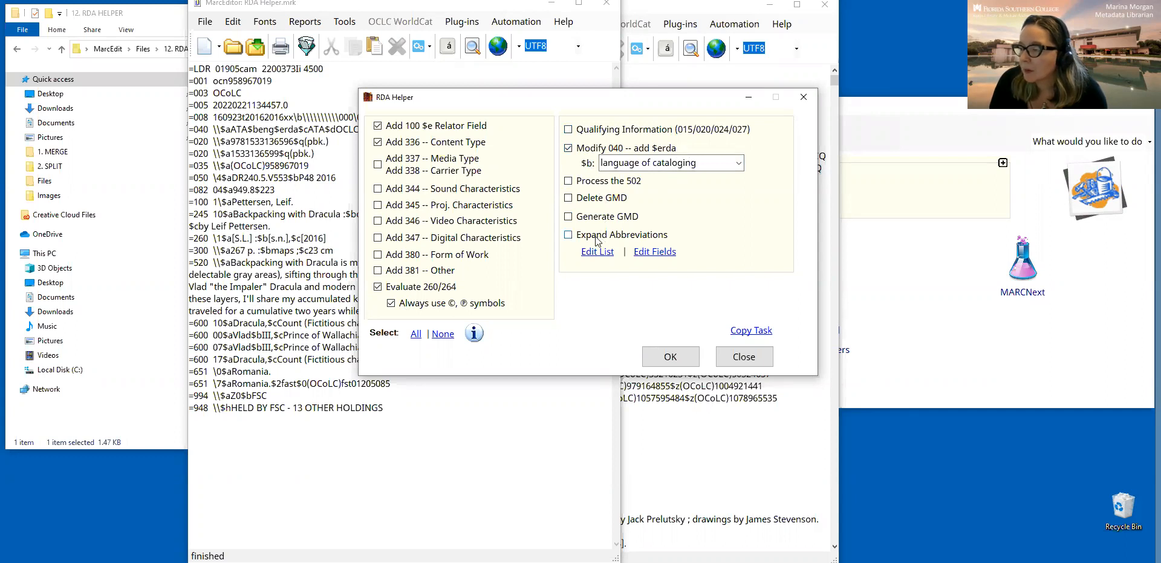
# Examine the Expand Abbreviations list, including the s.l., S.L. and s.n. entries, and close it
pyautogui.click(670, 357)
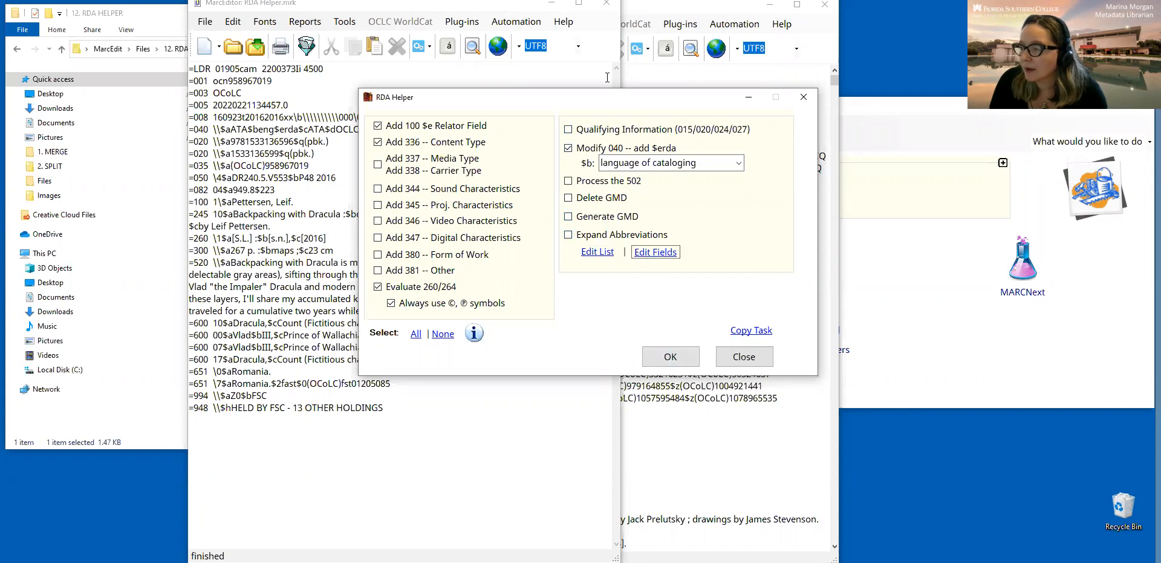
pyautogui.click(607, 253)
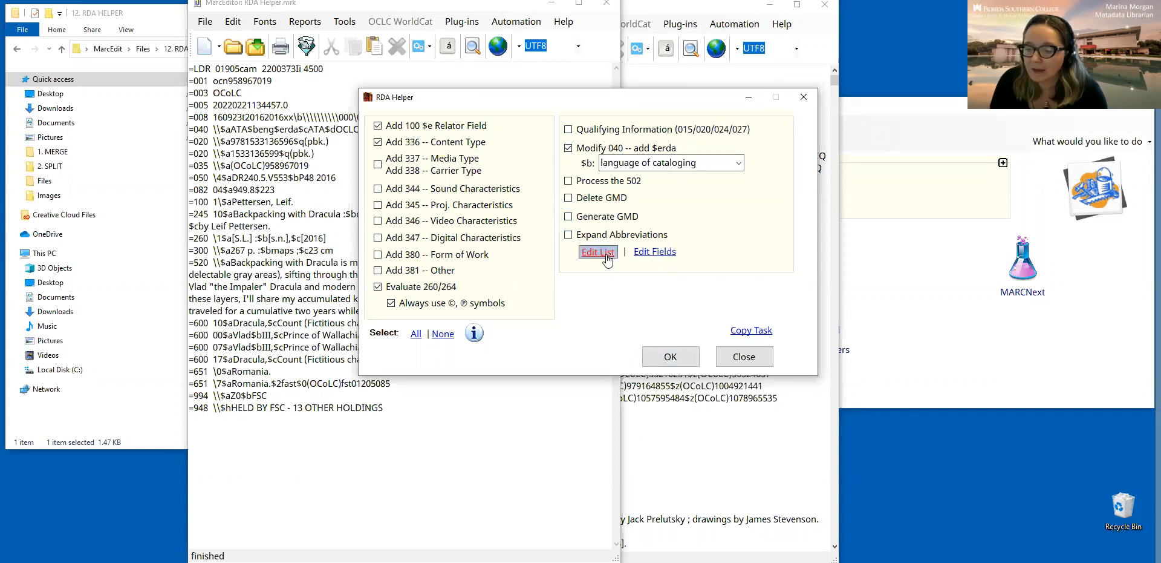
pyautogui.scroll(-20, 162, 237)
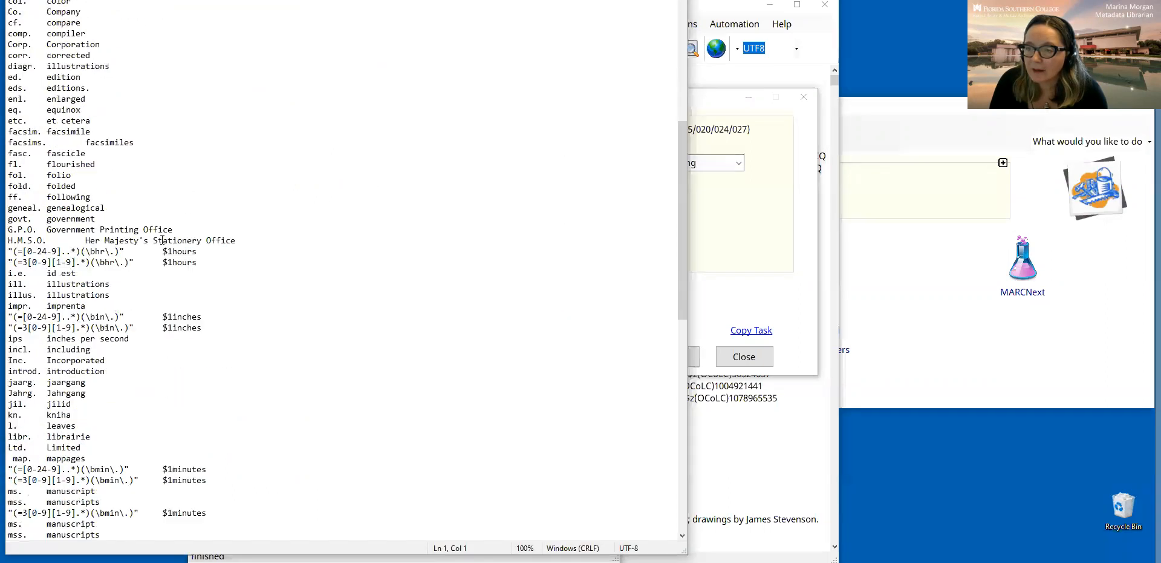
pyautogui.scroll(3, 165, 242)
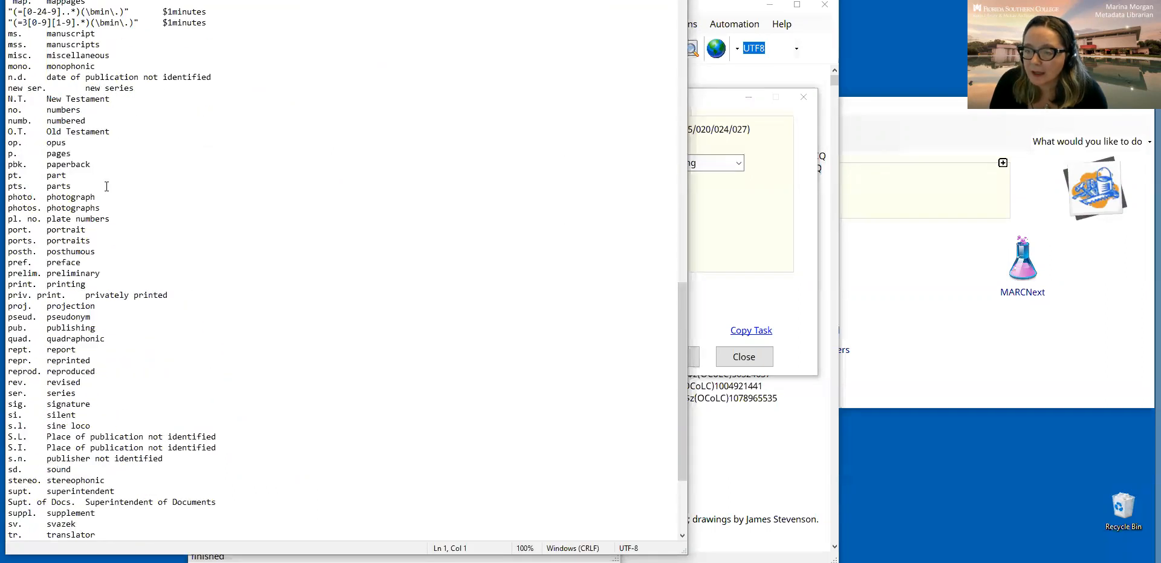
pyautogui.scroll(5, 106, 186)
pyautogui.scroll(-6, 109, 181)
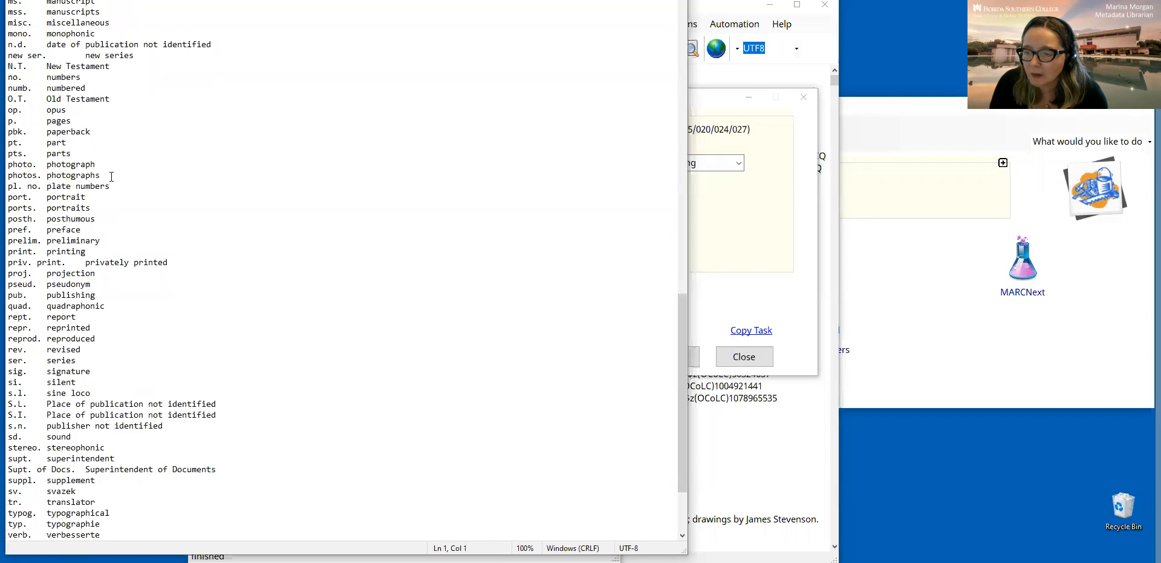
pyautogui.scroll(-2, 112, 176)
pyautogui.moveTo(9, 330)
pyautogui.mouseDown()
pyautogui.moveTo(199, 351)
pyautogui.moveTo(178, 363)
pyautogui.moveTo(8, 324)
pyautogui.mouseUp()
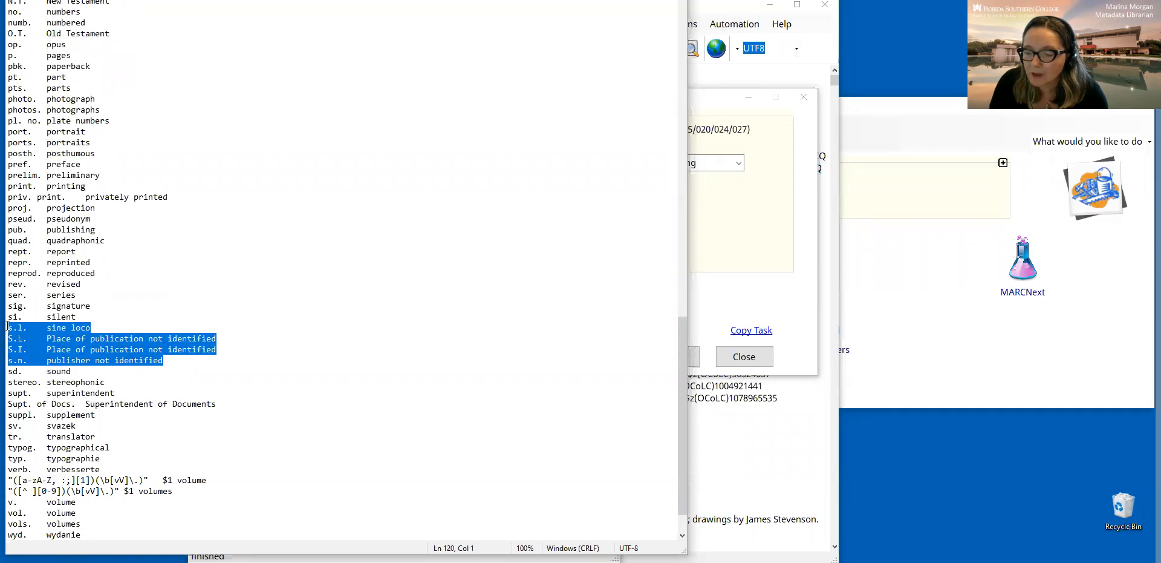
pyautogui.click(201, 369)
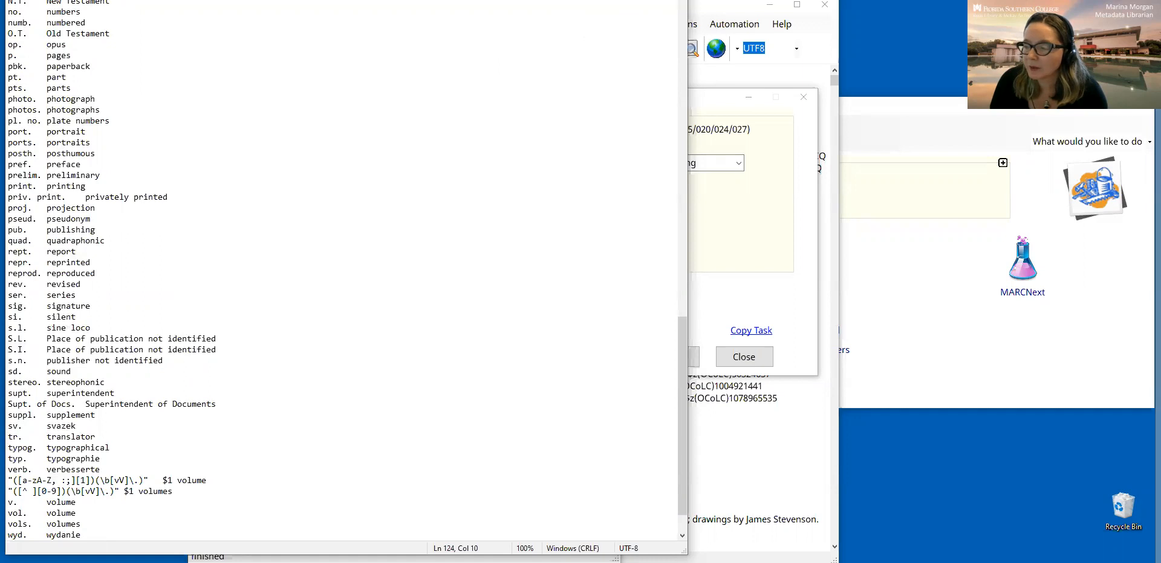
pyautogui.hotkey('alt', 'F4')
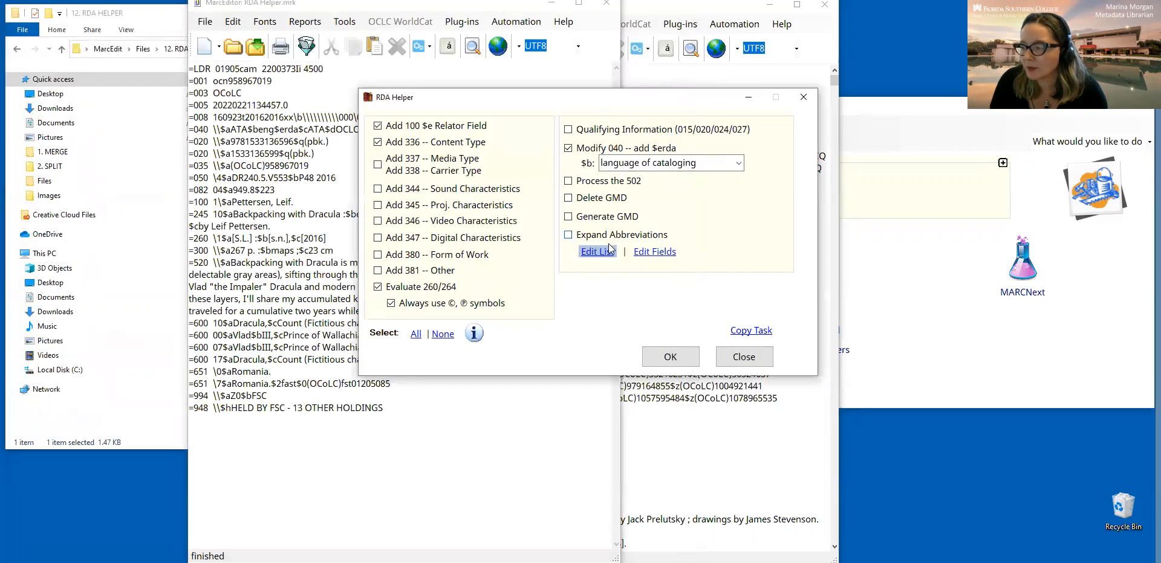
# Run the RDA Helper with the selected options, then revert its changes with Special Undo
pyautogui.click(671, 357)
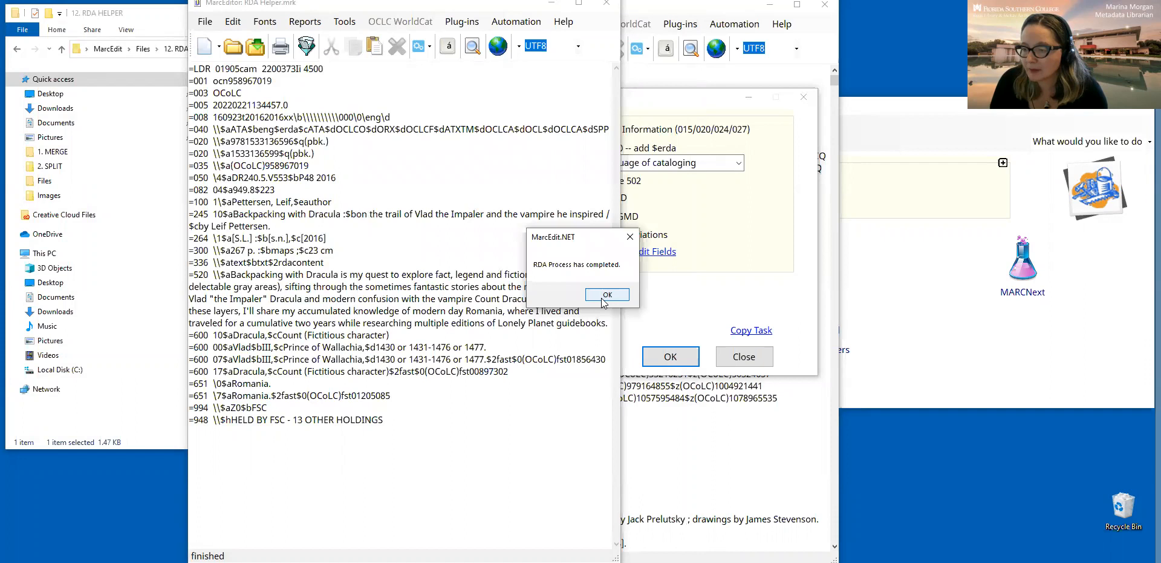
pyautogui.click(603, 297)
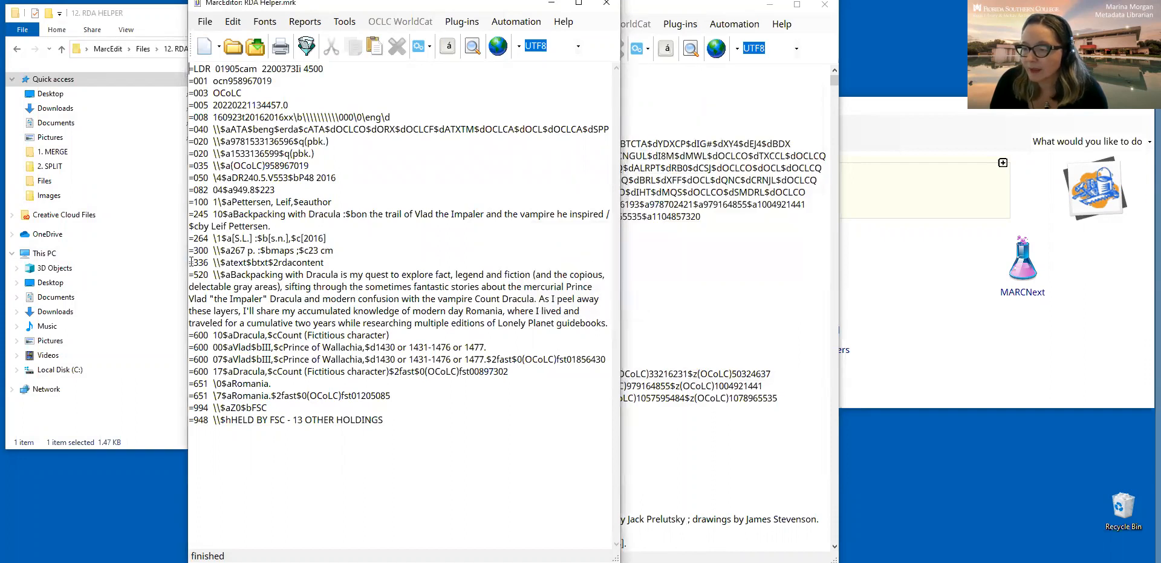
pyautogui.moveTo(188, 261); pyautogui.dragTo(175, 270)
pyautogui.click(224, 21)
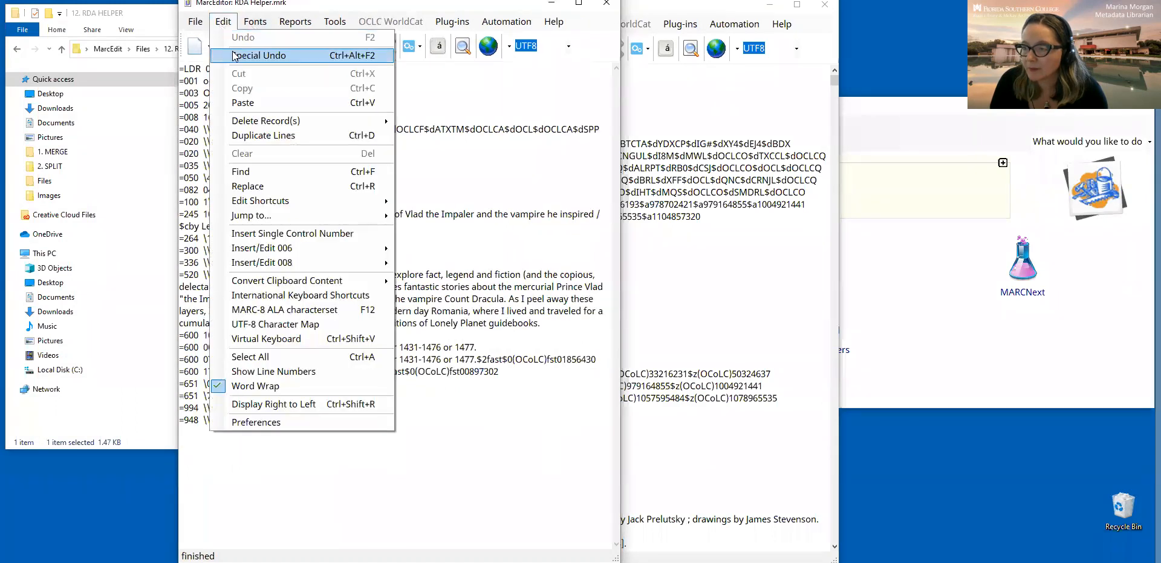
# Run the RDA Helper with Add 337 Media Type and 338 Carrier Type also enabled, and check fields 336 to 338
pyautogui.click(335, 22)
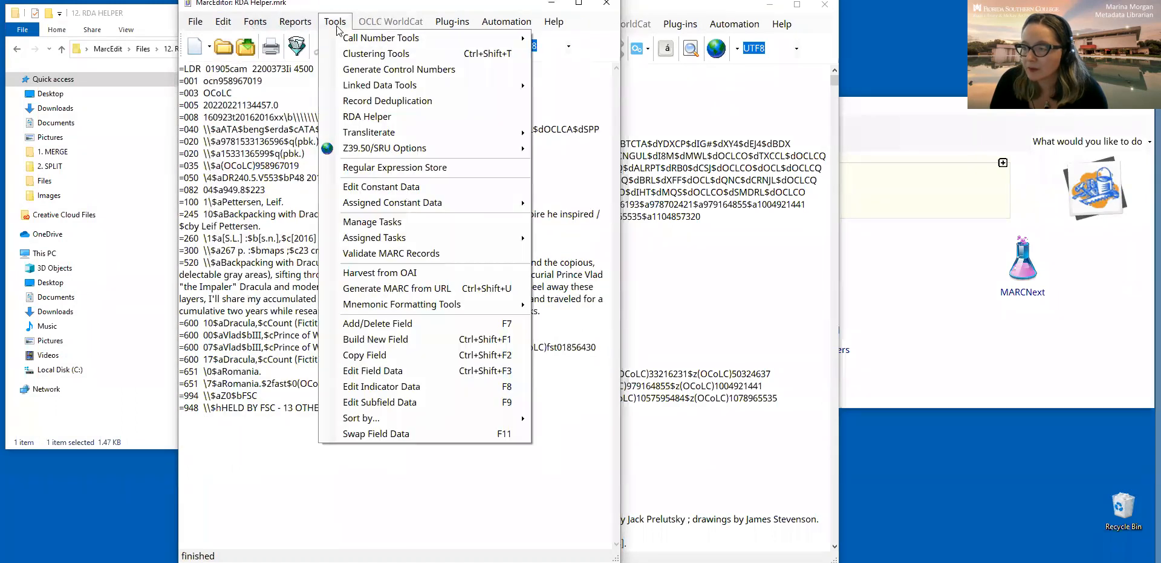
pyautogui.click(367, 116)
pyautogui.click(392, 209)
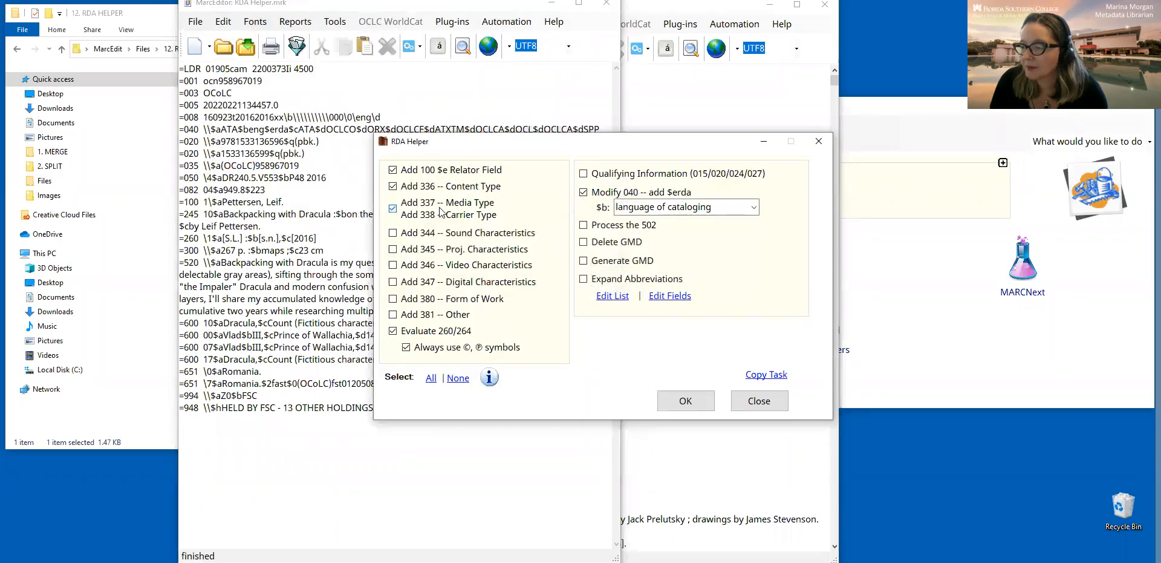
pyautogui.click(685, 401)
pyautogui.click(612, 296)
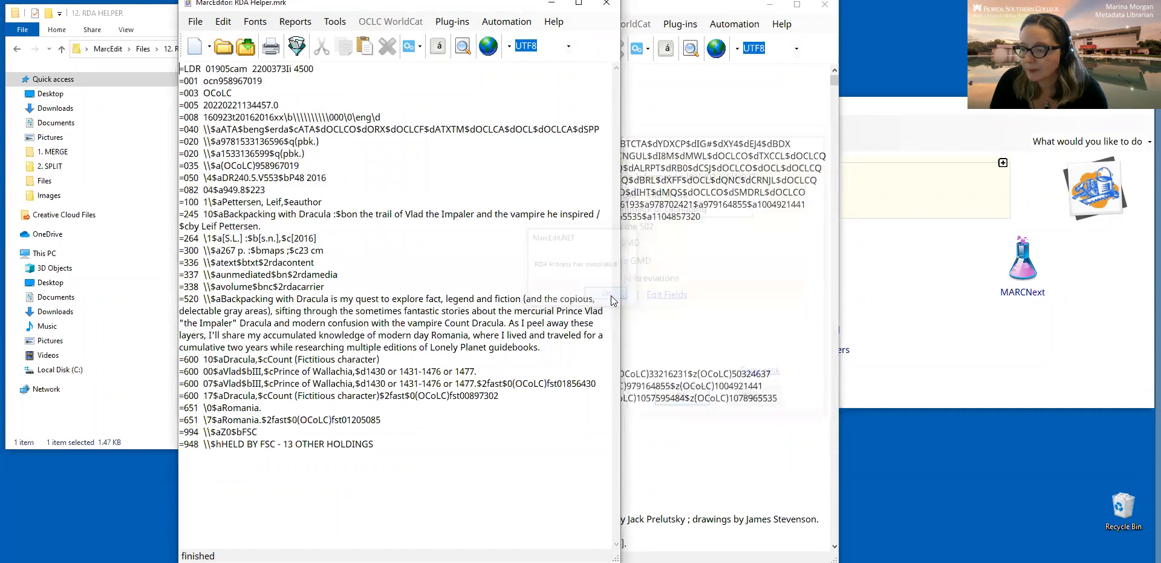
pyautogui.moveTo(325, 287); pyautogui.dragTo(175, 261)
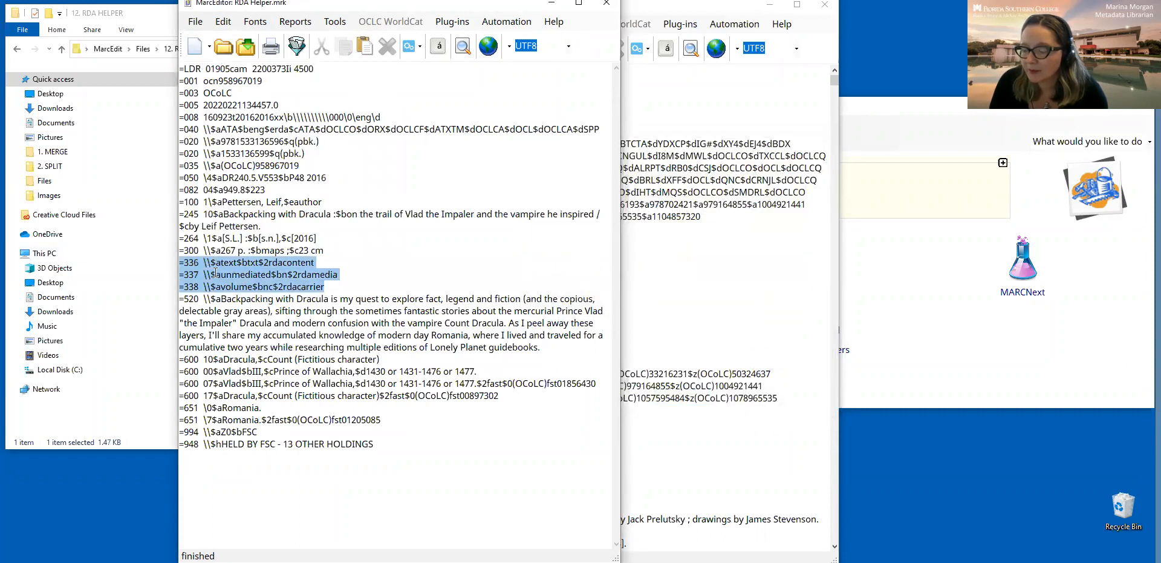
# Set the RDA Helper to only Expand Abbreviations, with all other options turned off
pyautogui.click(215, 273)
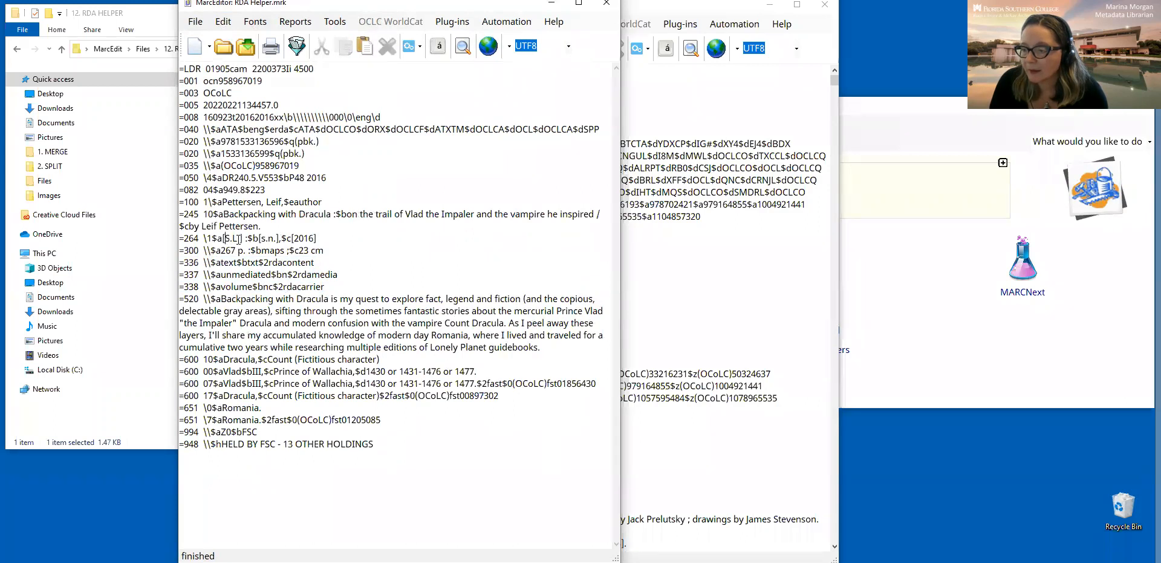
pyautogui.click(289, 250)
pyautogui.click(335, 22)
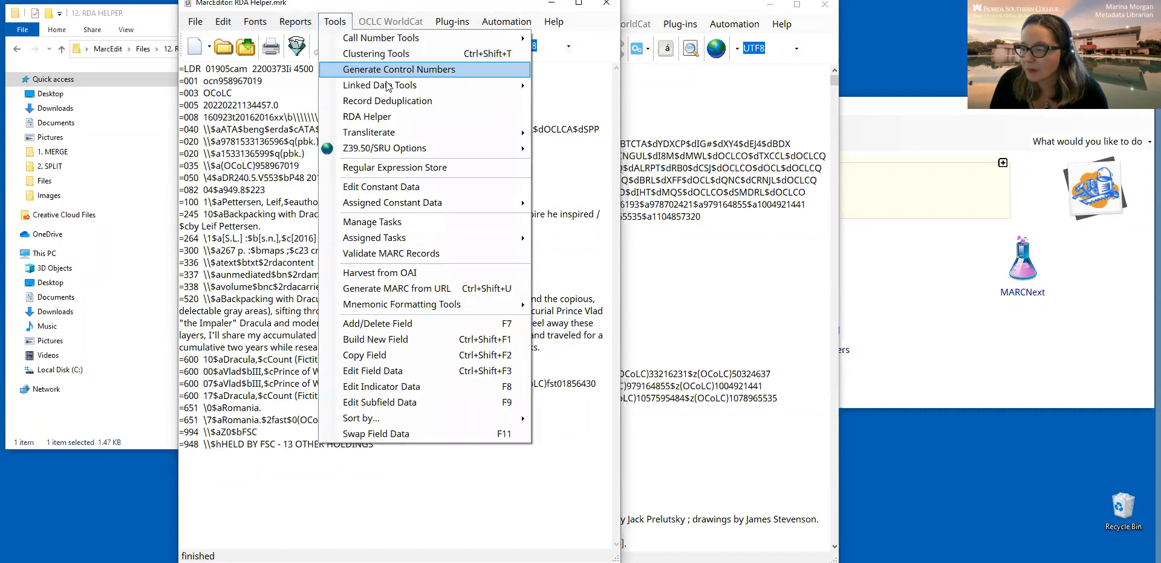
pyautogui.click(388, 117)
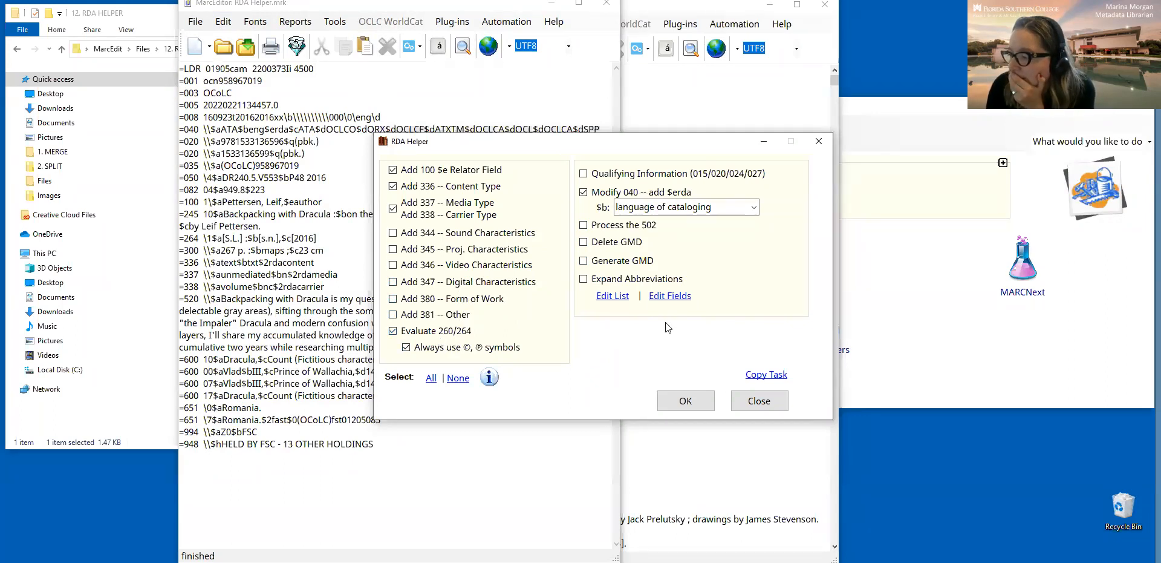
pyautogui.click(619, 281)
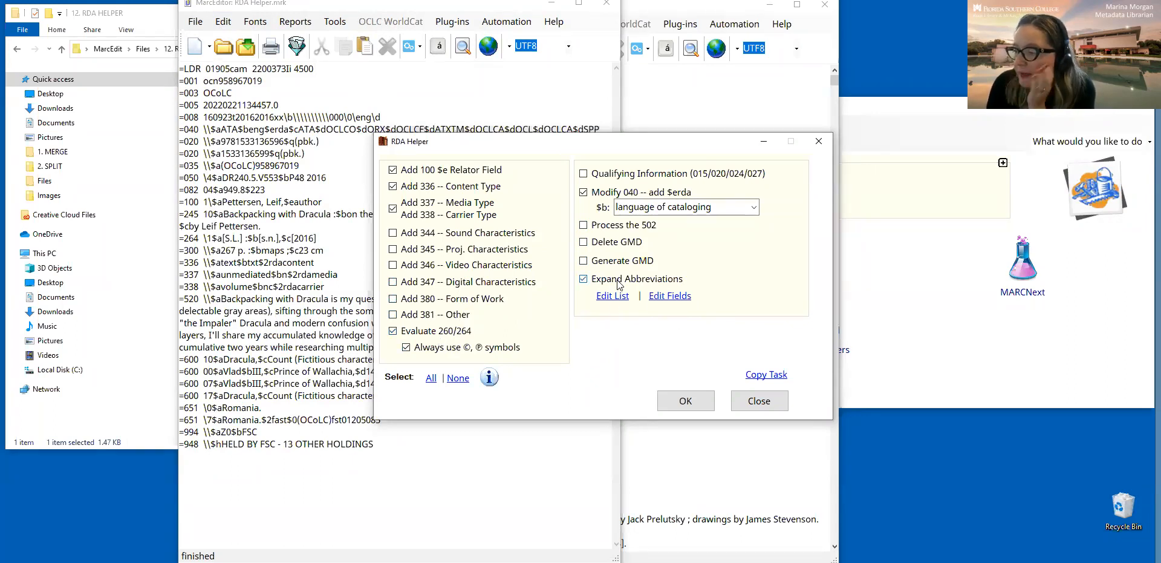
pyautogui.click(458, 379)
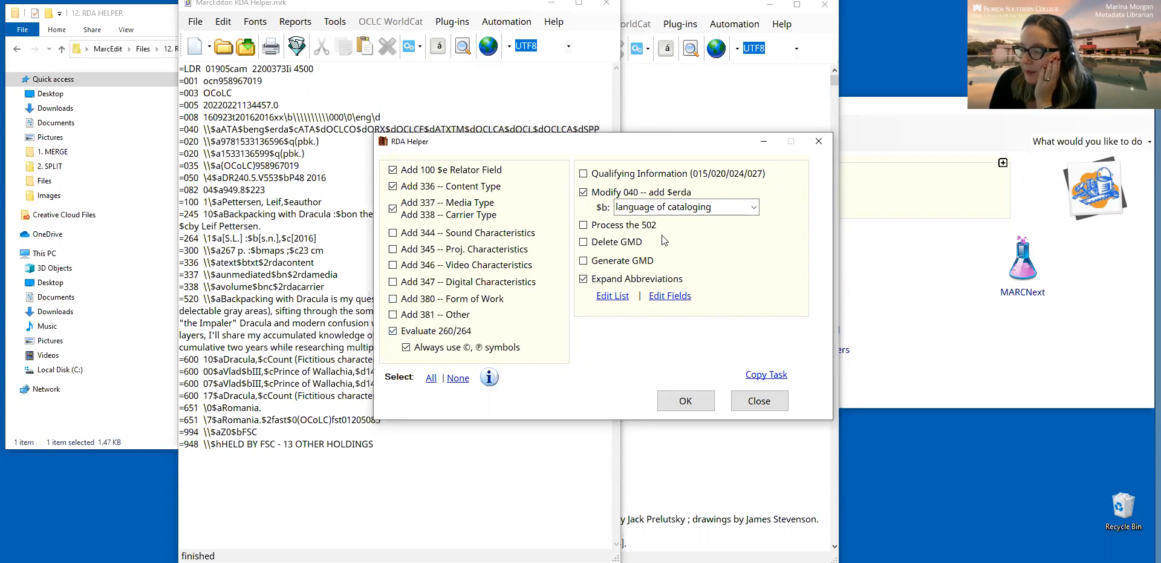
pyautogui.click(461, 381)
pyautogui.click(584, 280)
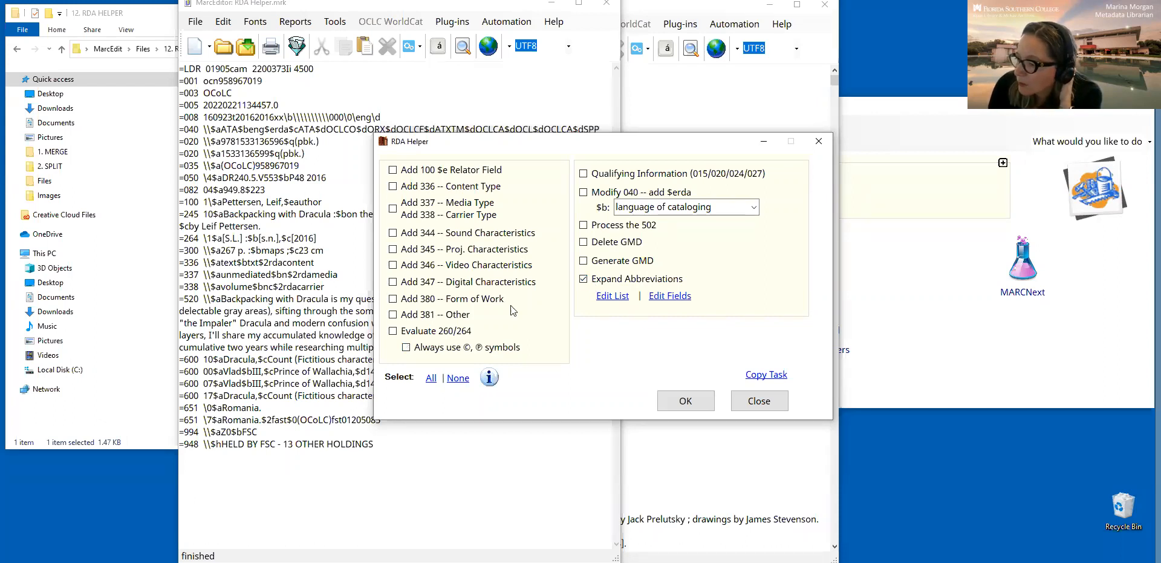
# Run the RDA Helper with the selected option, dismiss its completion message, and check the place and publisher wording in field 264
pyautogui.click(686, 403)
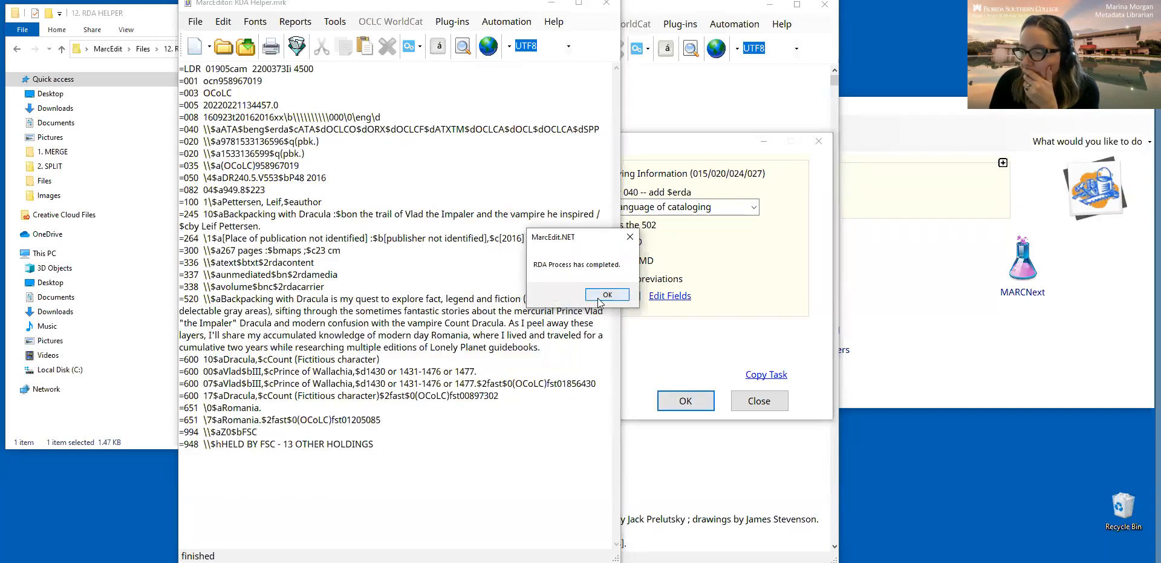
pyautogui.click(607, 295)
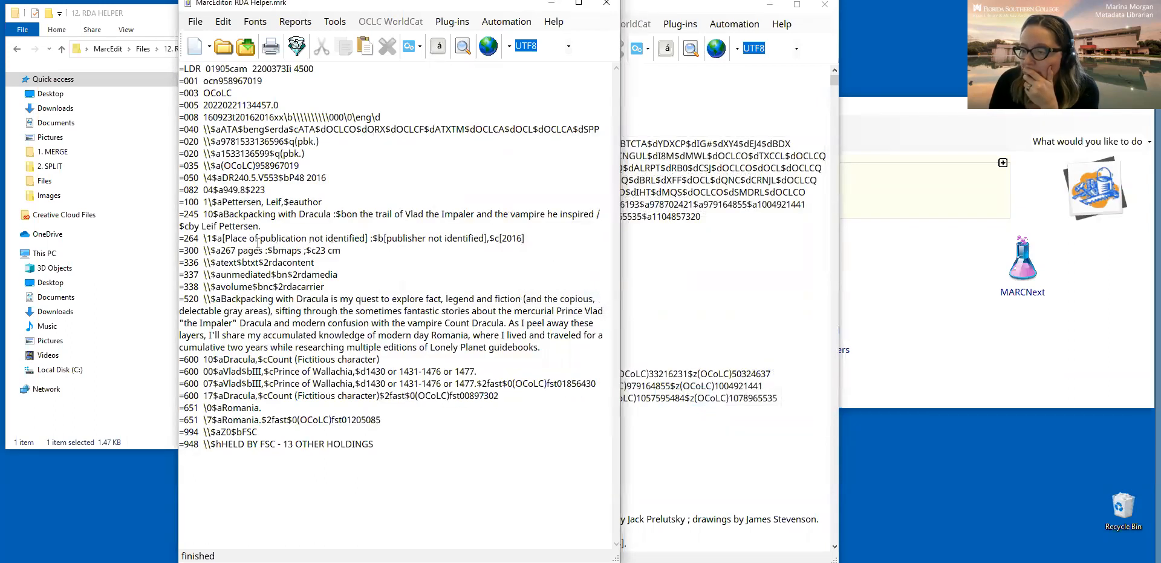
pyautogui.moveTo(225, 238); pyautogui.dragTo(451, 242)
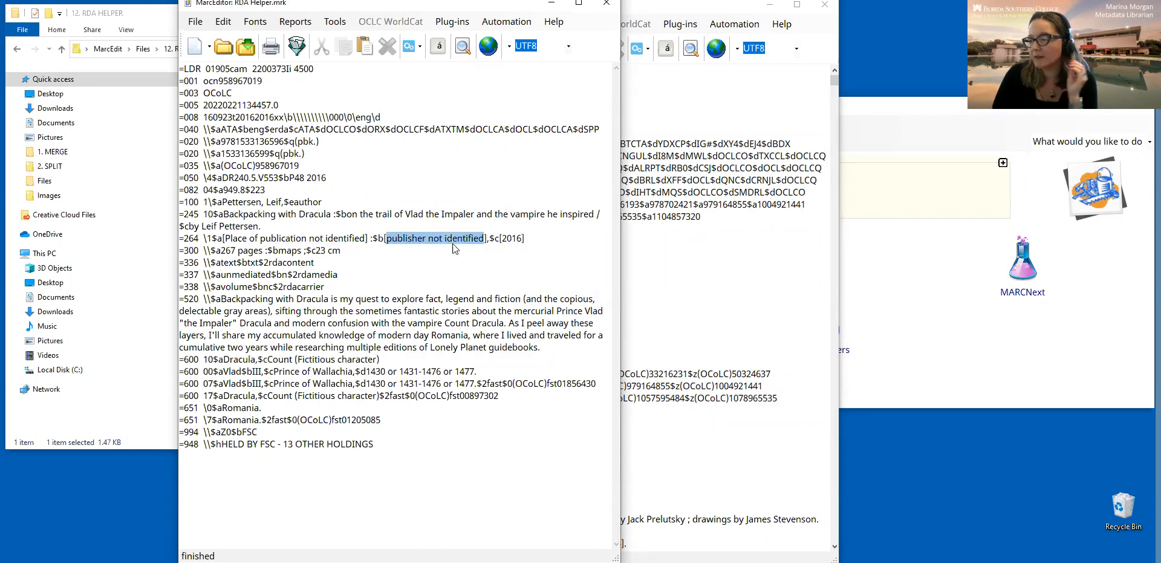
pyautogui.click(450, 275)
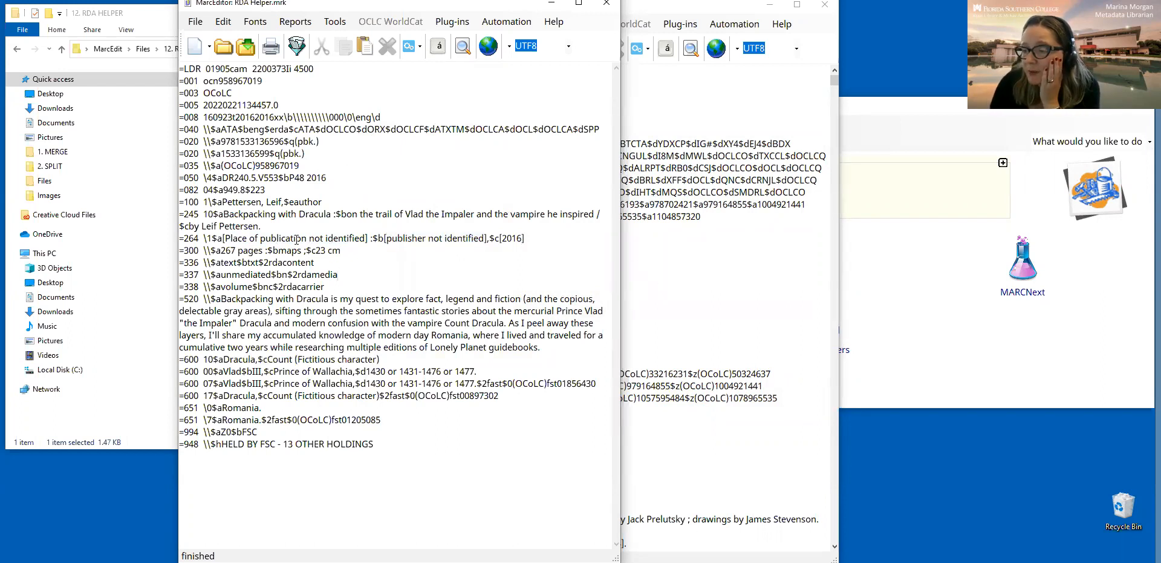
# Close the editor window holding the Dracula files from OCLC via Z39.50
pyautogui.click(149, 22)
pyautogui.click(678, 195)
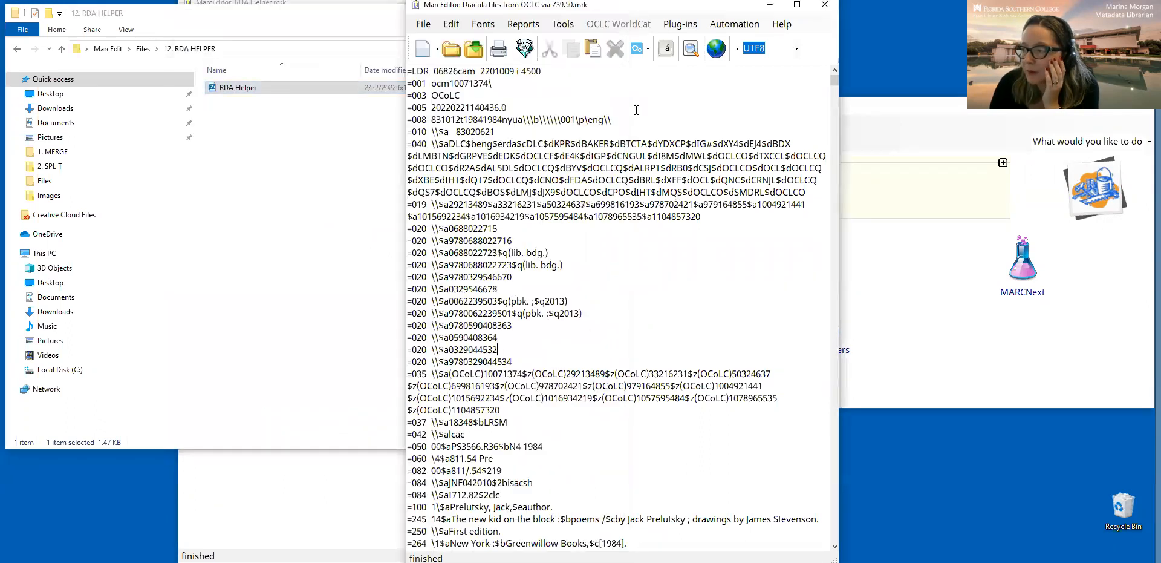
pyautogui.click(831, 8)
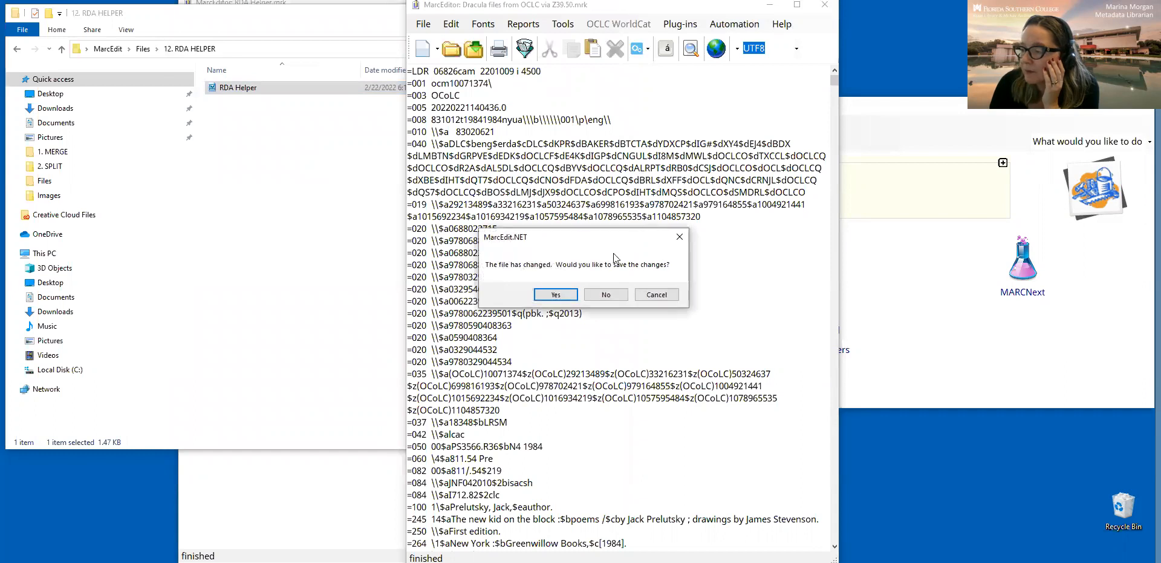
pyautogui.click(605, 295)
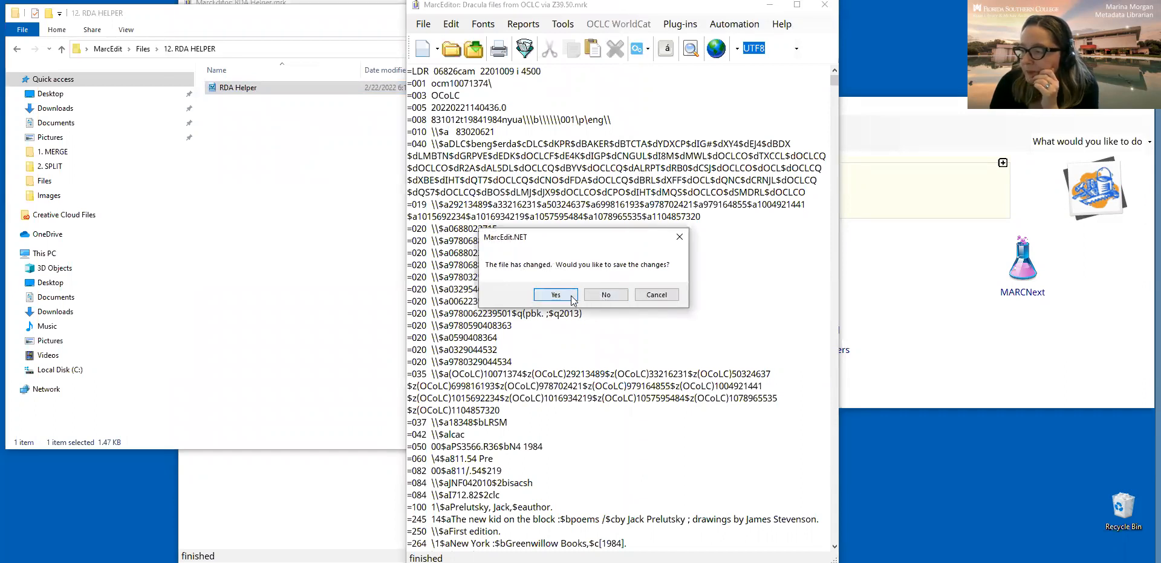
# Open the validator file from the 14. VALIDATOR folder and reposition its editor window beside the file list
pyautogui.click(142, 48)
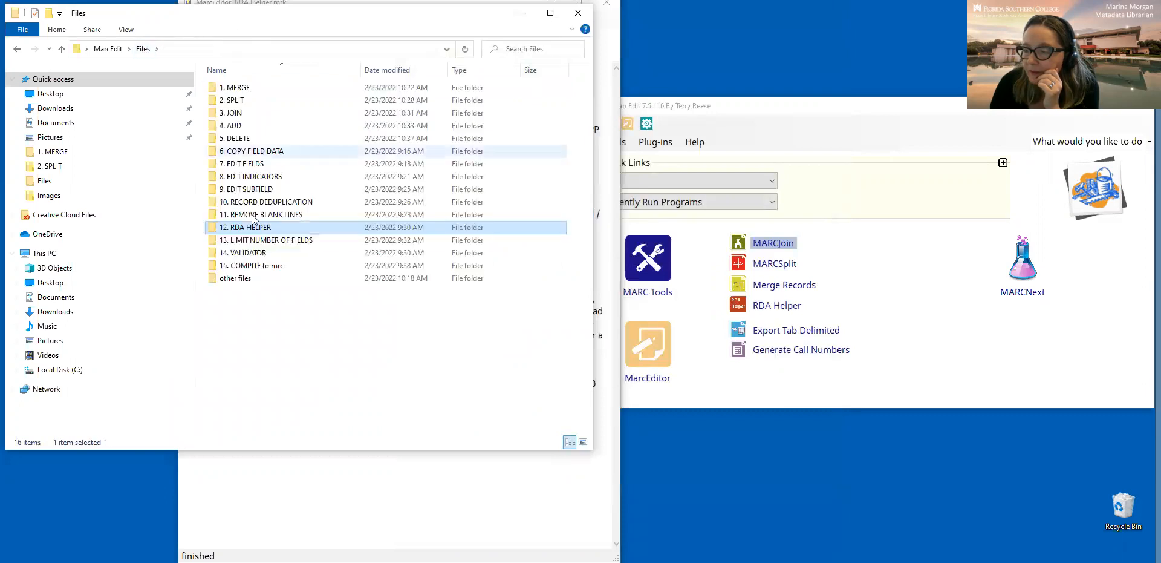
pyautogui.doubleClick(259, 253)
pyautogui.click(240, 91)
pyautogui.doubleClick(240, 88)
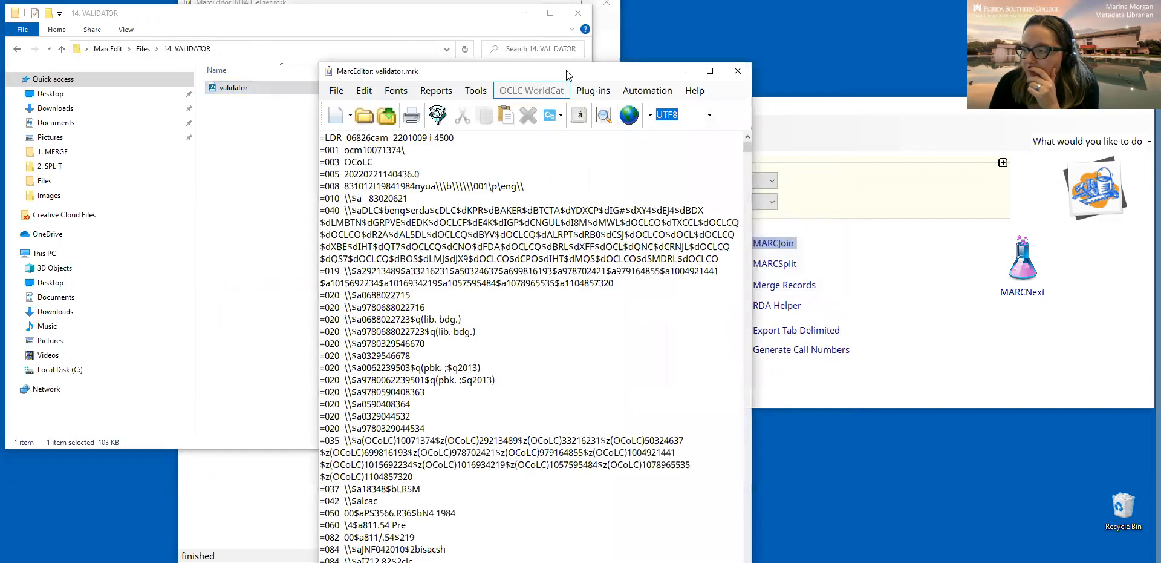
pyautogui.moveTo(576, 70); pyautogui.dragTo(621, 10)
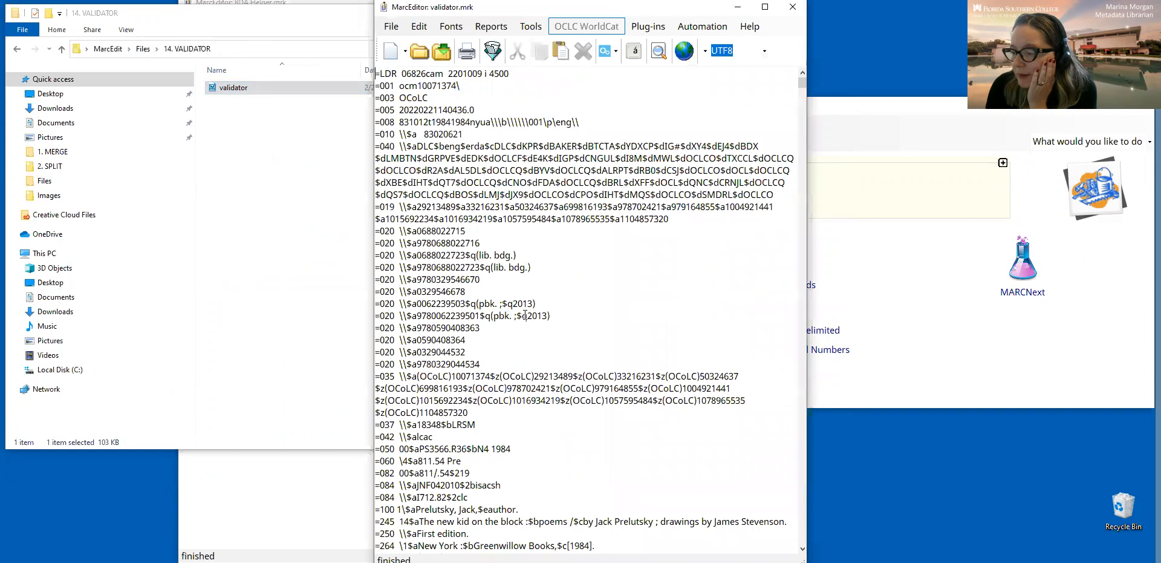
# Delete one of the two spaces after the 050 tag in the first record to introduce a formatting error
pyautogui.scroll(-1, 525, 314)
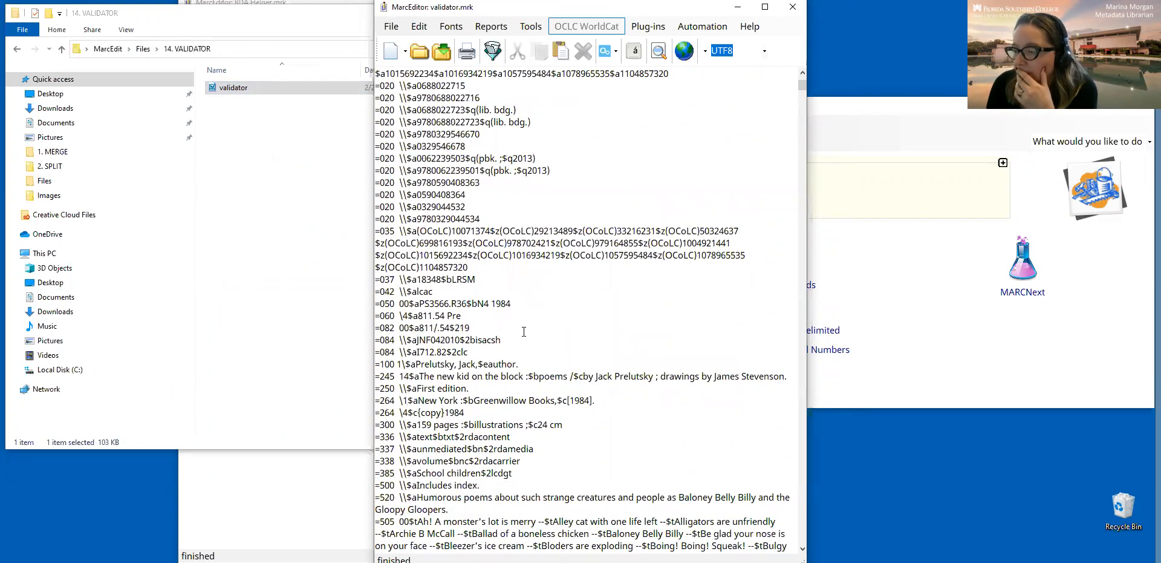
pyautogui.scroll(-1, 431, 342)
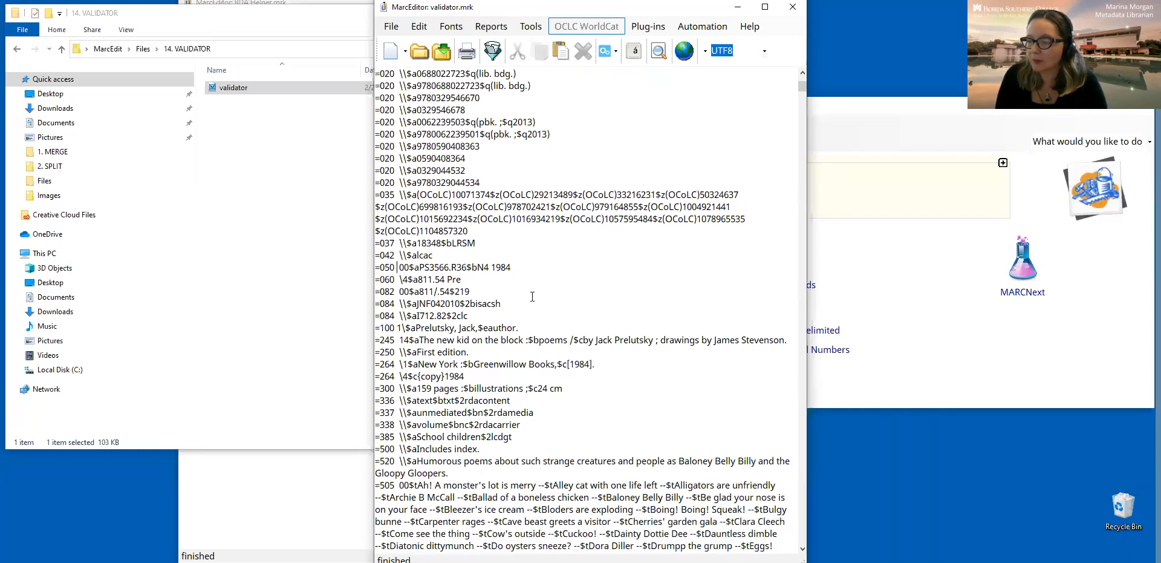
pyautogui.press('BackSpace')
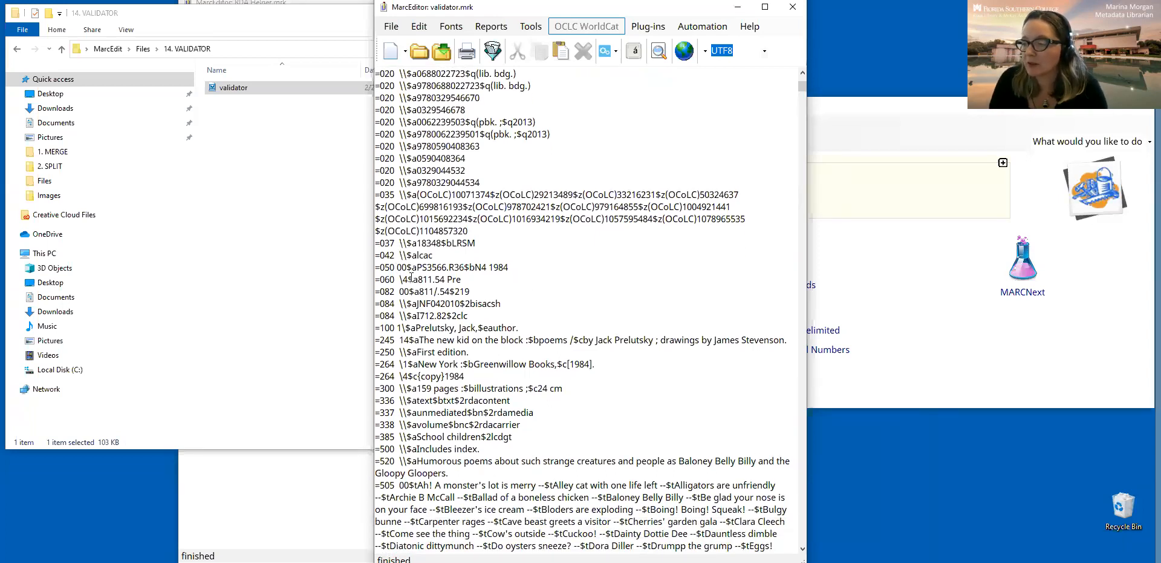
pyautogui.doubleClick(391, 267)
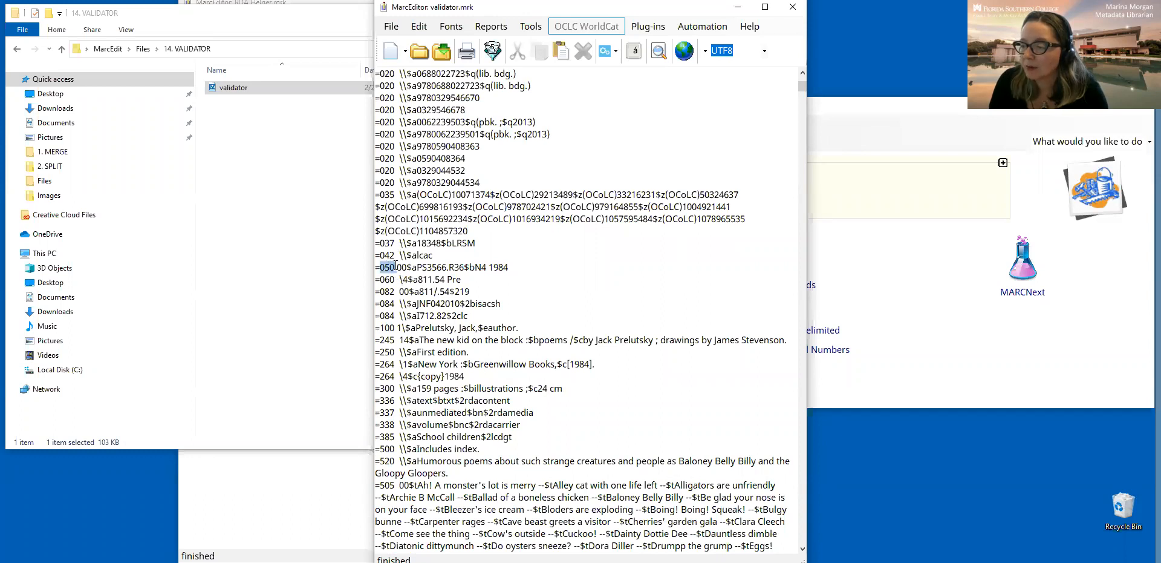
pyautogui.click(397, 267)
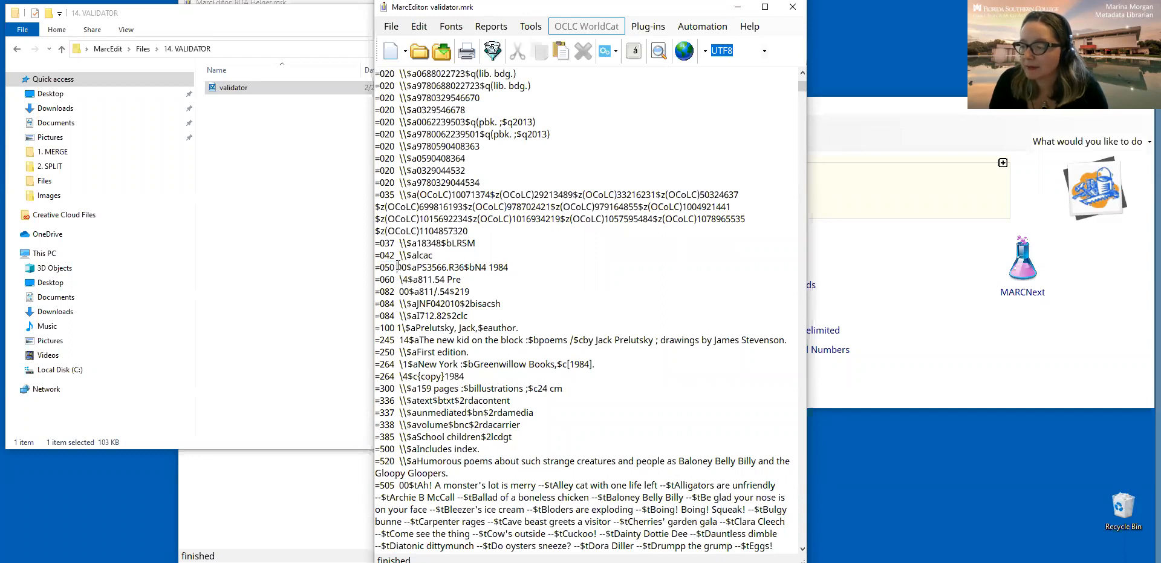
# Run MARCValidator on the current file with the Validate Record Structure option
pyautogui.click(500, 31)
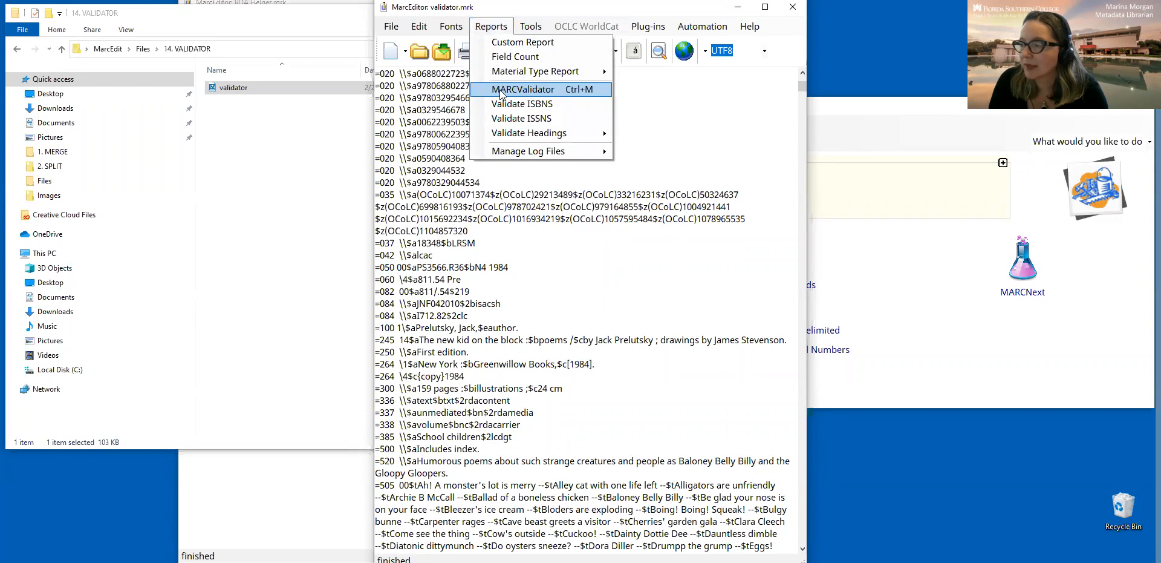
pyautogui.click(500, 91)
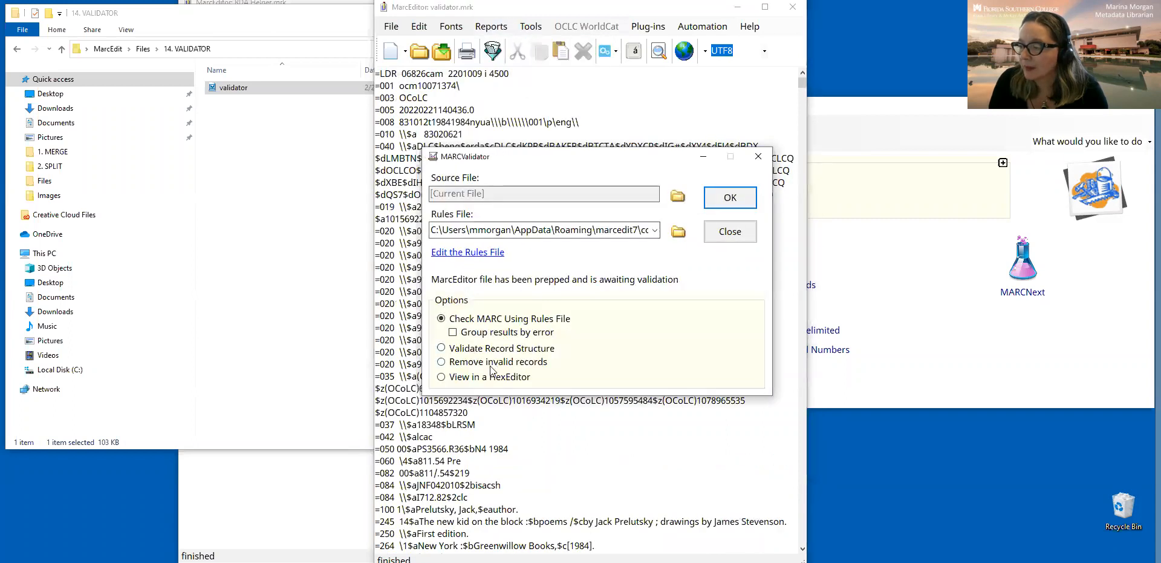
pyautogui.click(446, 350)
pyautogui.click(737, 198)
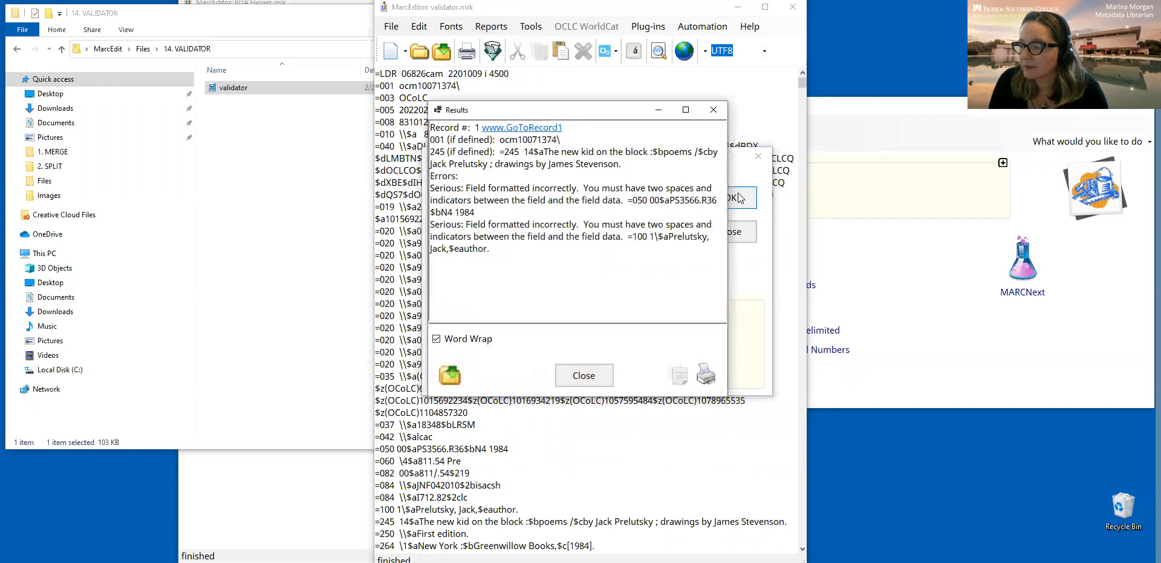
# Examine the validation report's record identifiers and its error entries for fields 050 and 100, then close the report and MARCValidator
pyautogui.doubleClick(447, 150)
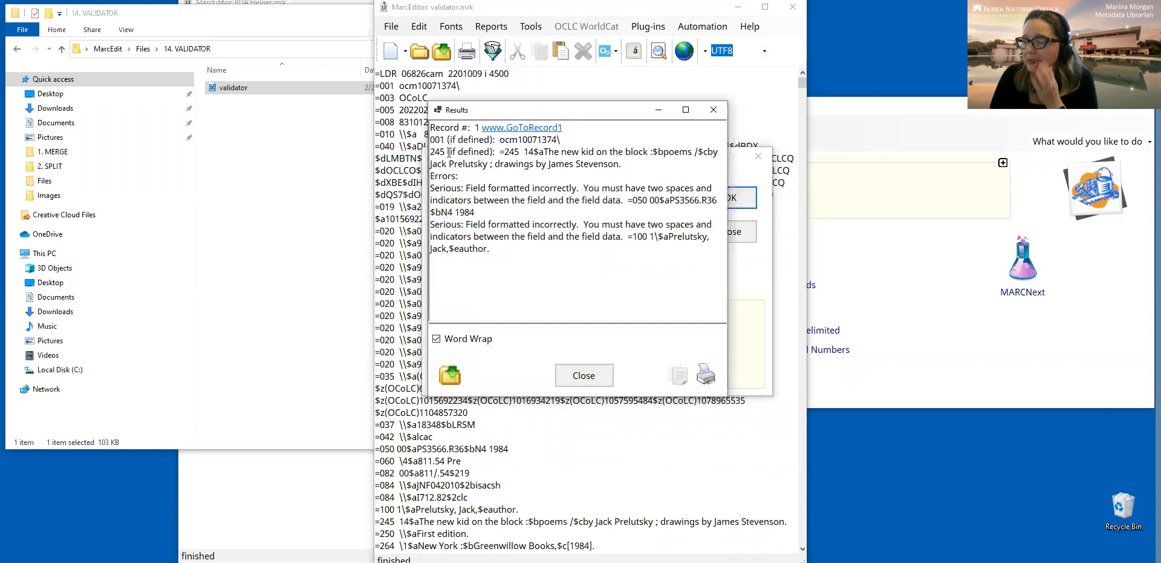
pyautogui.click(480, 152)
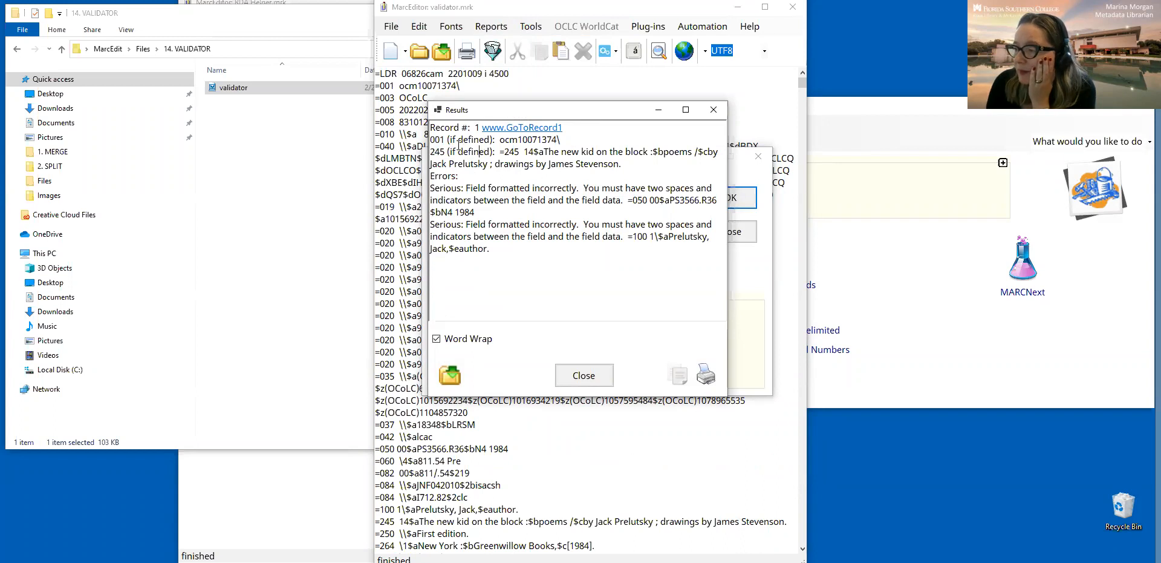
pyautogui.doubleClick(448, 175)
pyautogui.moveTo(445, 139); pyautogui.dragTo(431, 152)
pyautogui.click(466, 181)
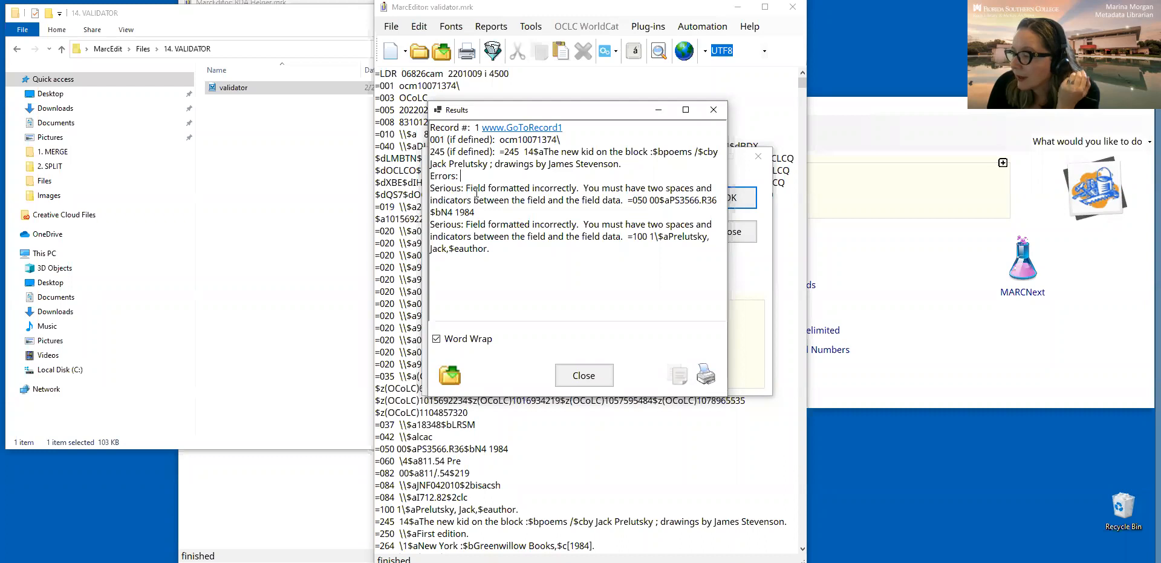
pyautogui.moveTo(646, 200); pyautogui.dragTo(687, 188)
pyautogui.click(645, 188)
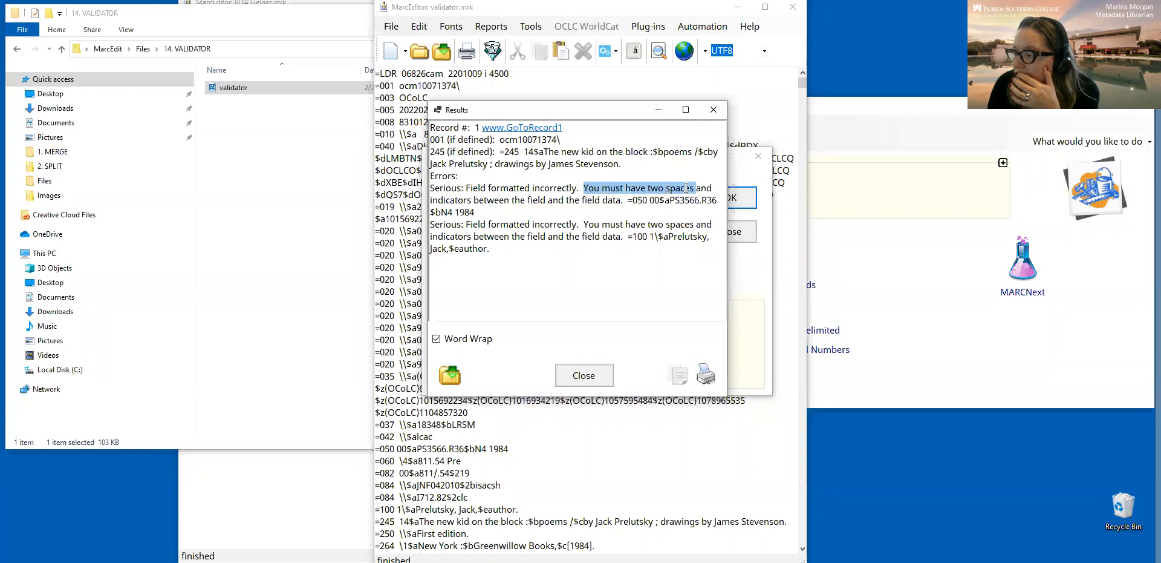
pyautogui.click(544, 242)
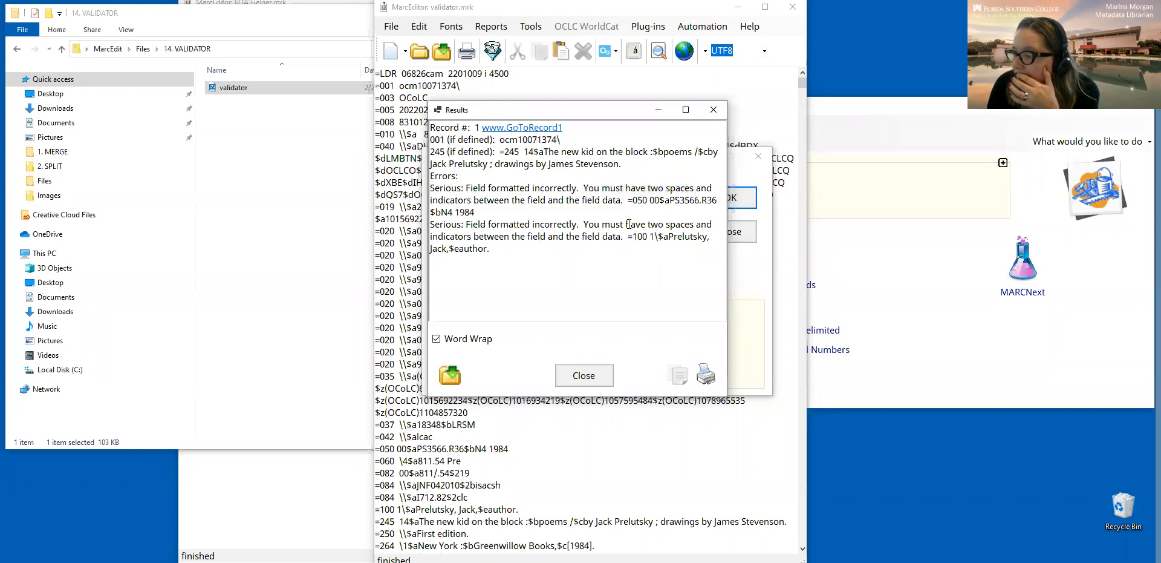
pyautogui.moveTo(597, 225); pyautogui.dragTo(650, 237)
pyautogui.click(650, 237)
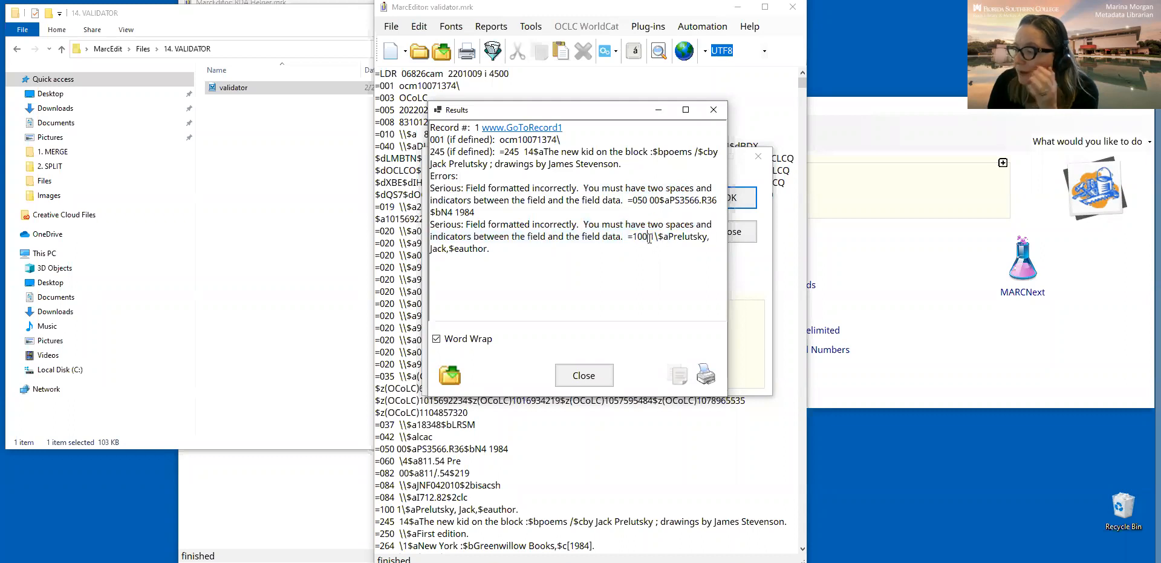
pyautogui.click(585, 377)
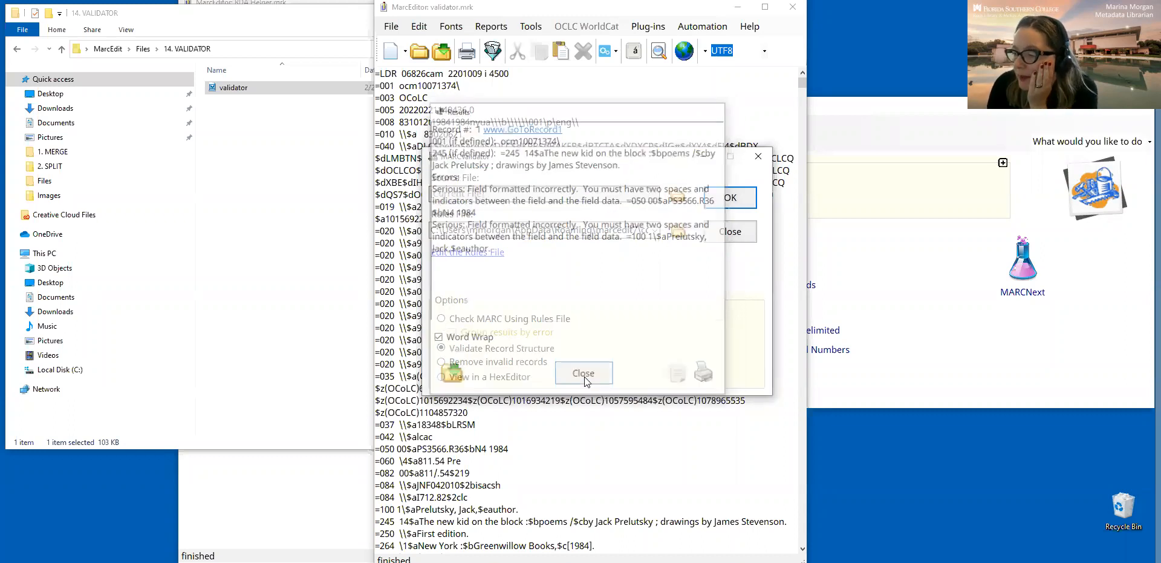
pyautogui.click(729, 237)
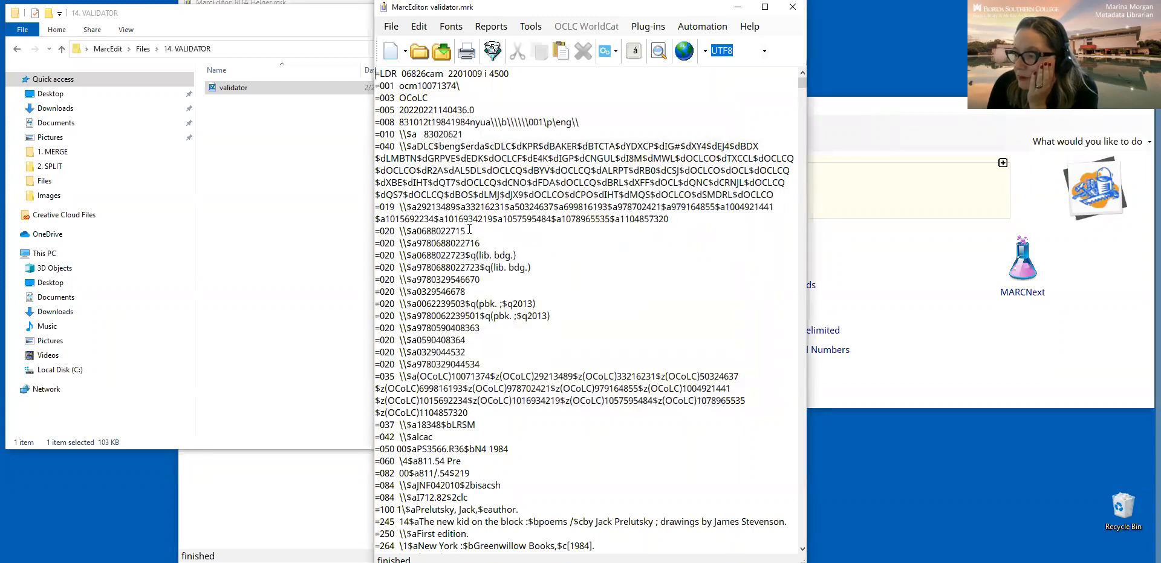
# Restore the missing second space after the 050 and 100 tags in the first record
pyautogui.scroll(-1, 495, 288)
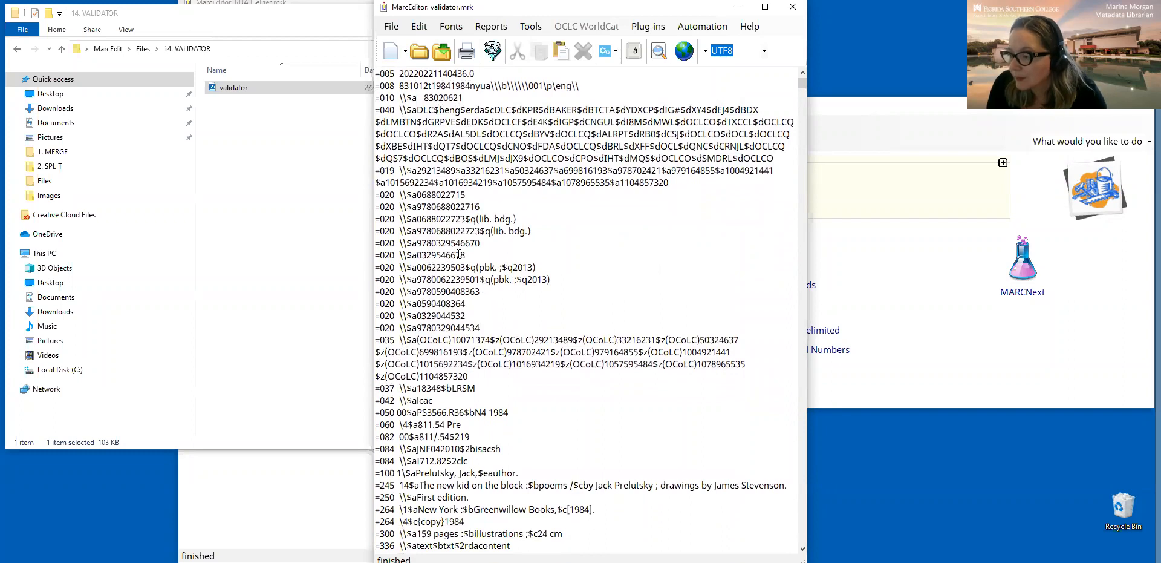
pyautogui.scroll(-3, 447, 275)
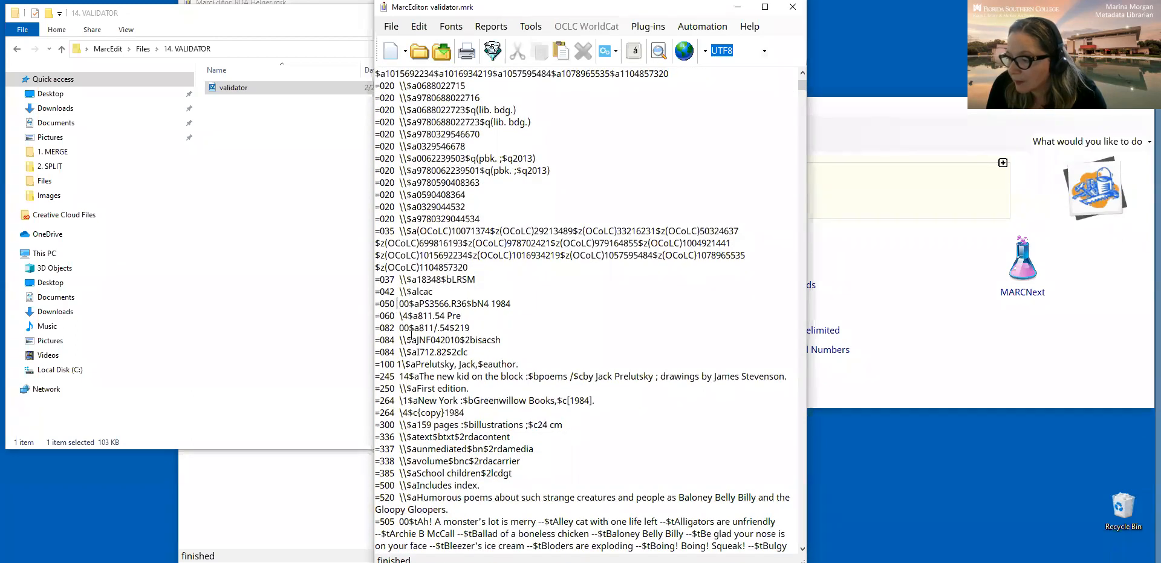
pyautogui.click(398, 365)
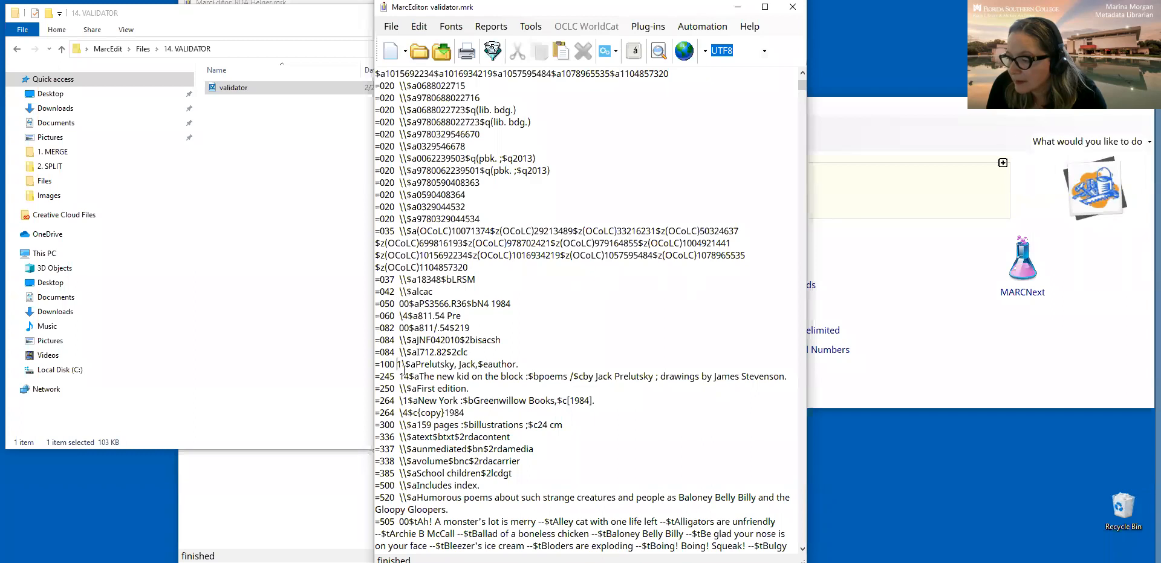
# Run MARCValidator again on the current file with the Validate Record Structure option, then dismiss the result and close the validator
pyautogui.click(502, 29)
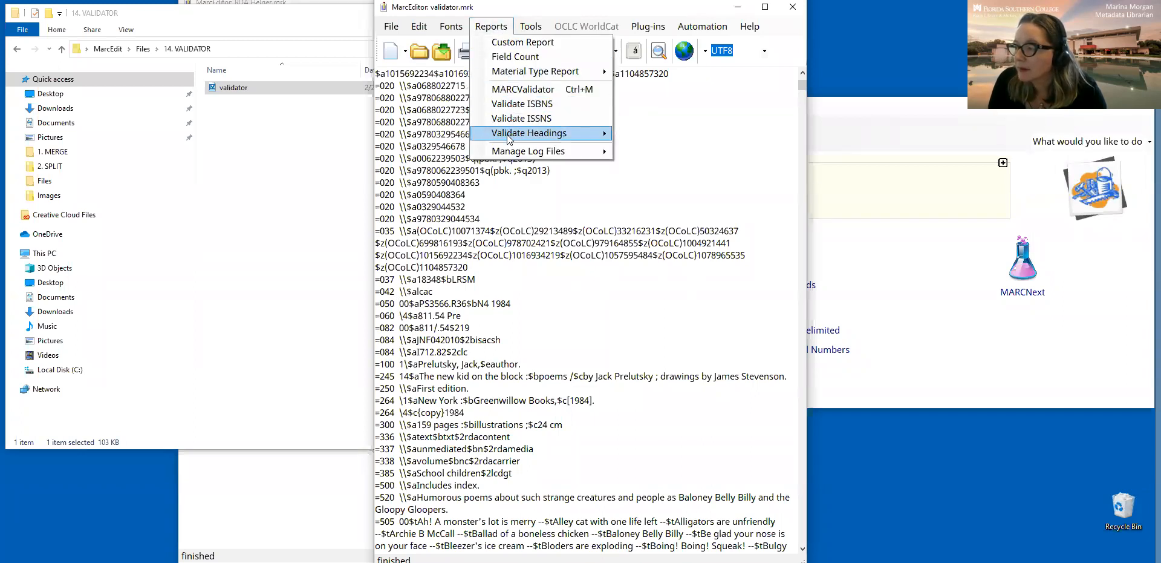
pyautogui.click(518, 90)
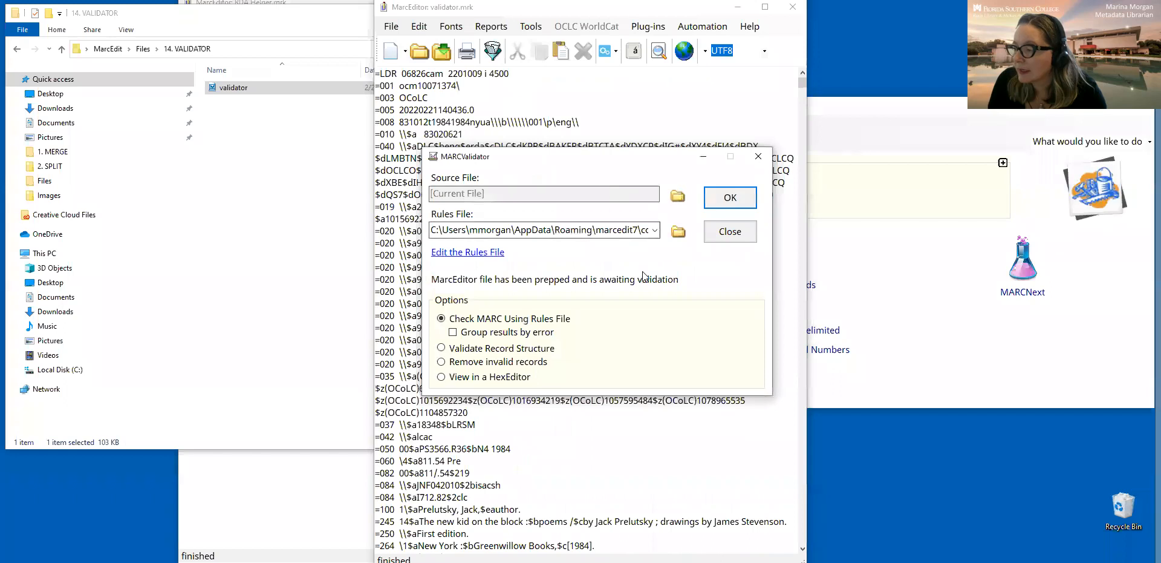
pyautogui.click(508, 347)
pyautogui.click(731, 197)
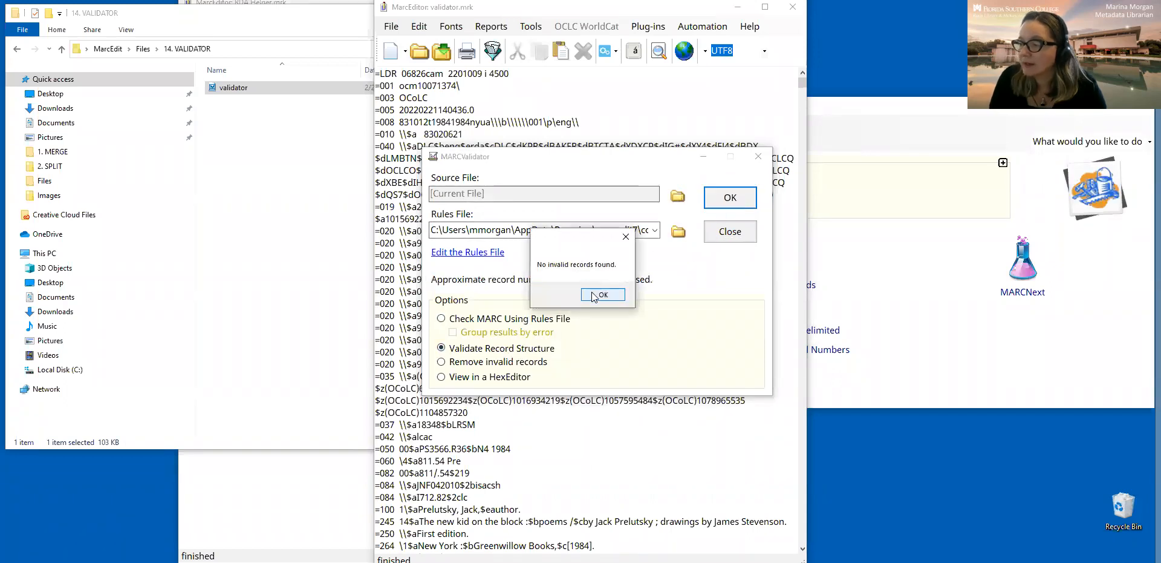
pyautogui.click(603, 294)
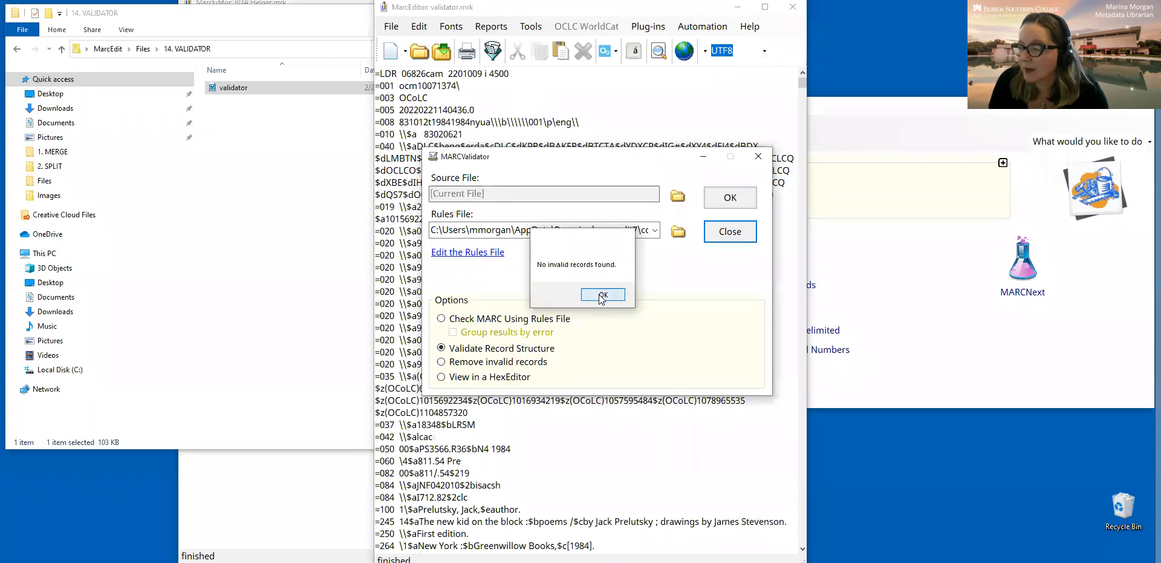
pyautogui.click(717, 234)
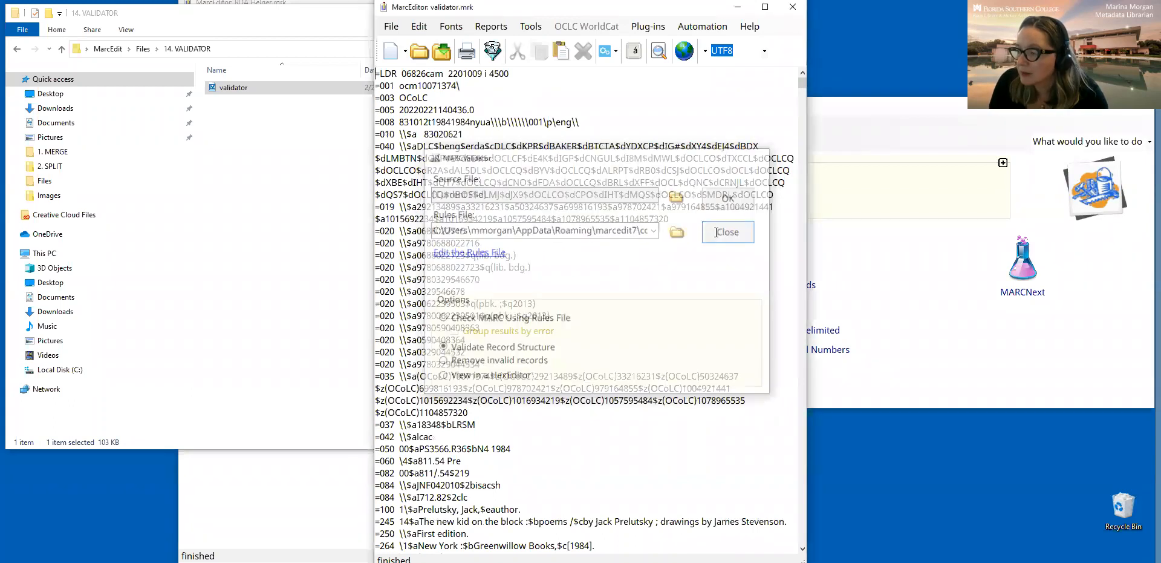
# Compile the corrected file into a MARC (.mrc) file named Validated in the MarcEdit folder on the Desktop
pyautogui.click(392, 29)
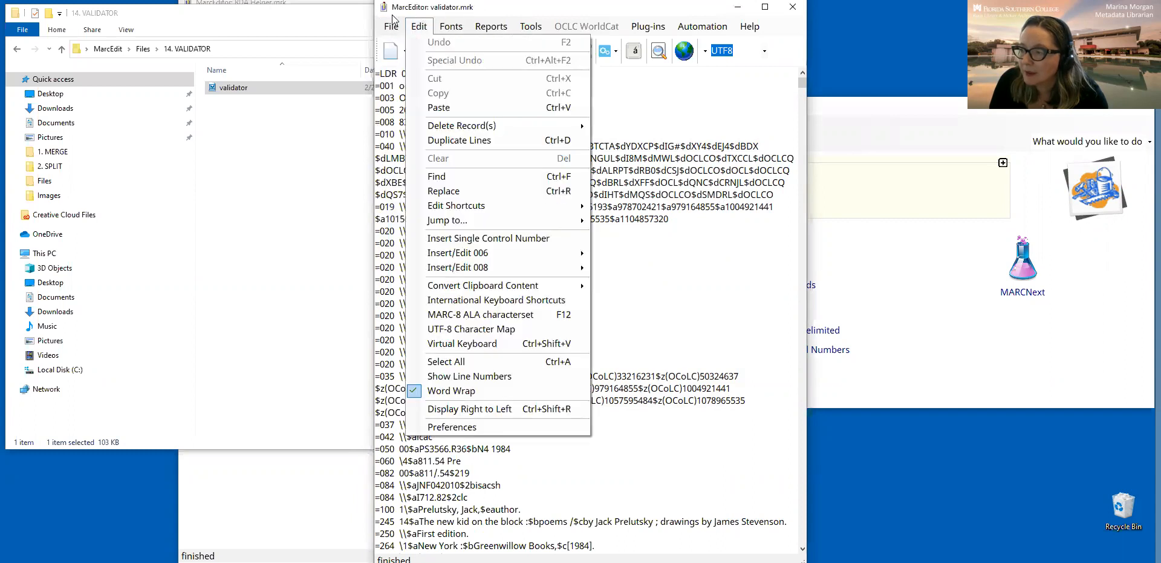
pyautogui.moveTo(393, 21)
pyautogui.click(421, 271)
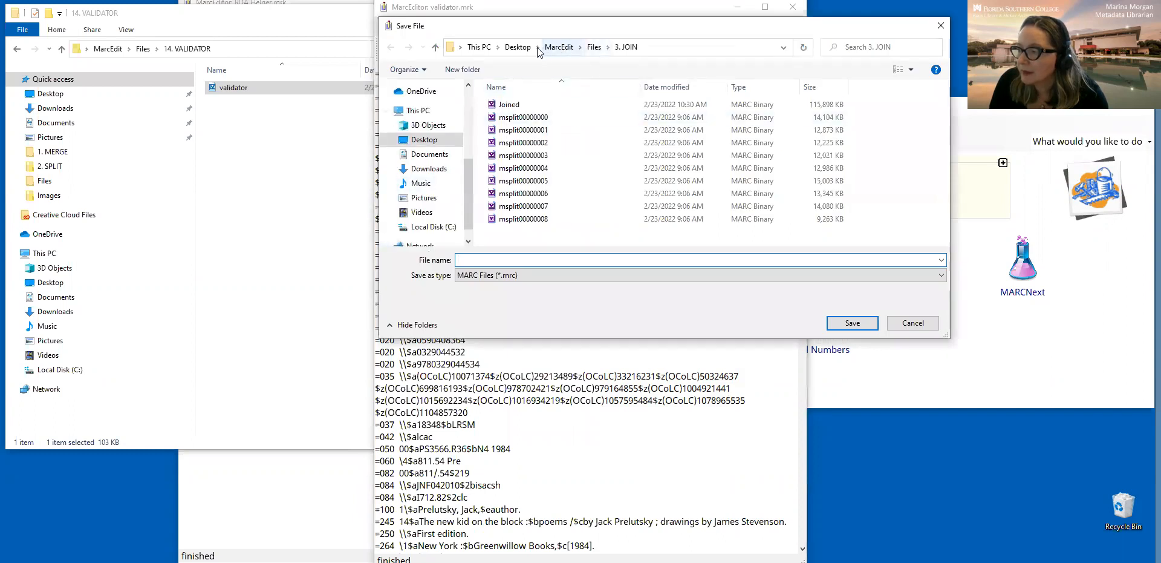
pyautogui.click(559, 47)
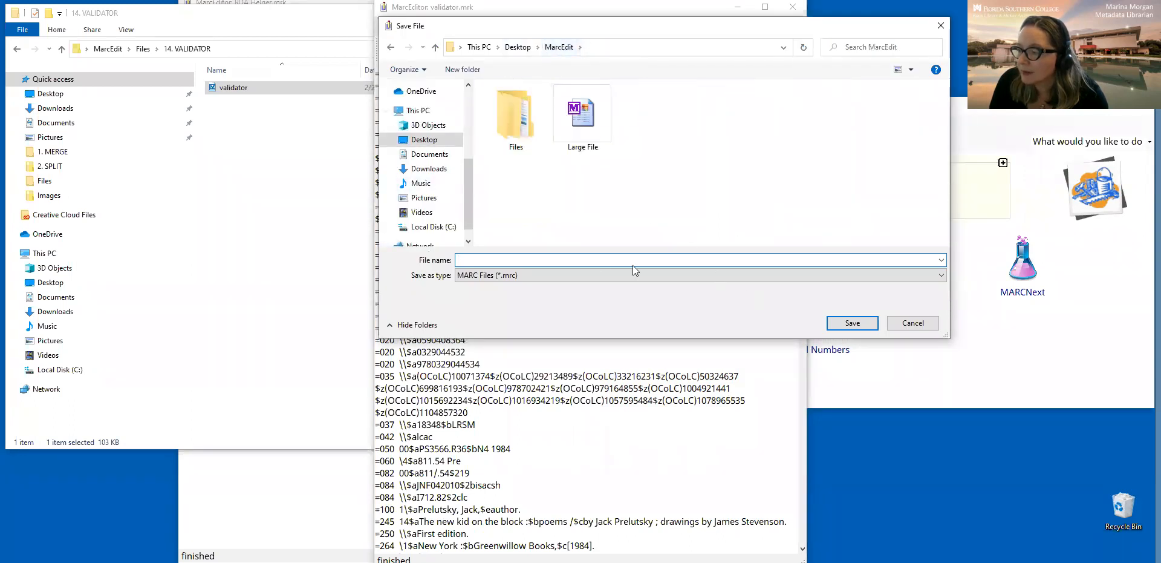
pyautogui.write('V')
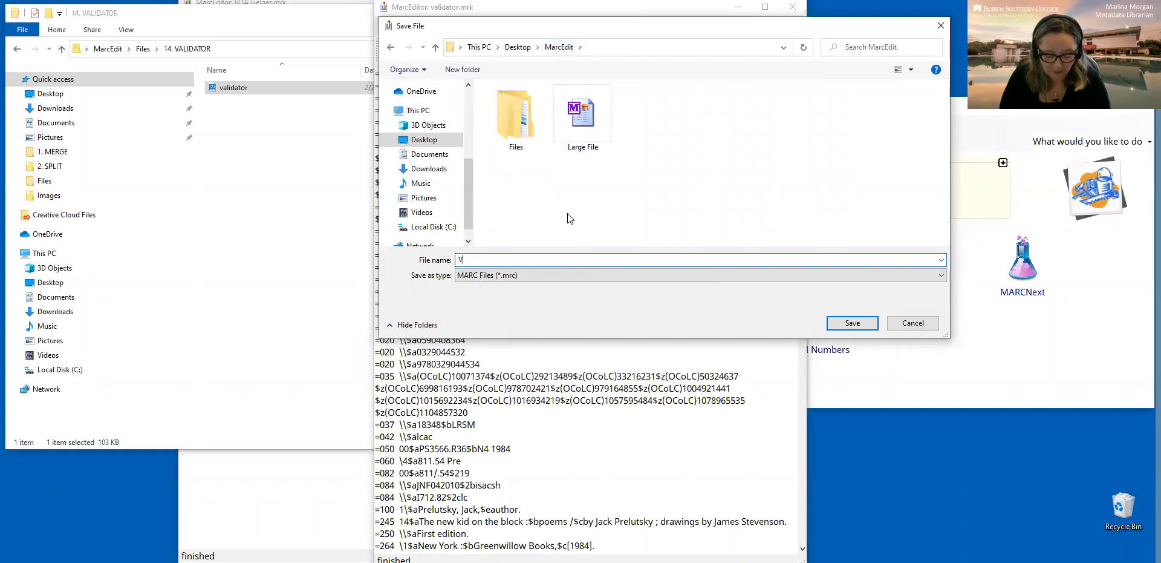
pyautogui.write('alidated')
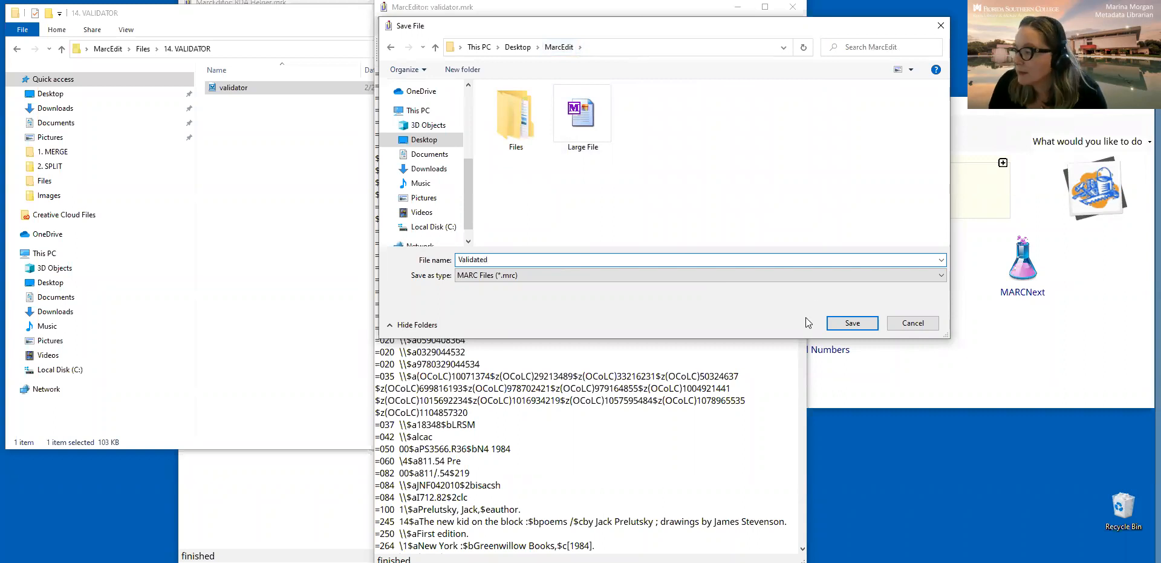
pyautogui.click(848, 324)
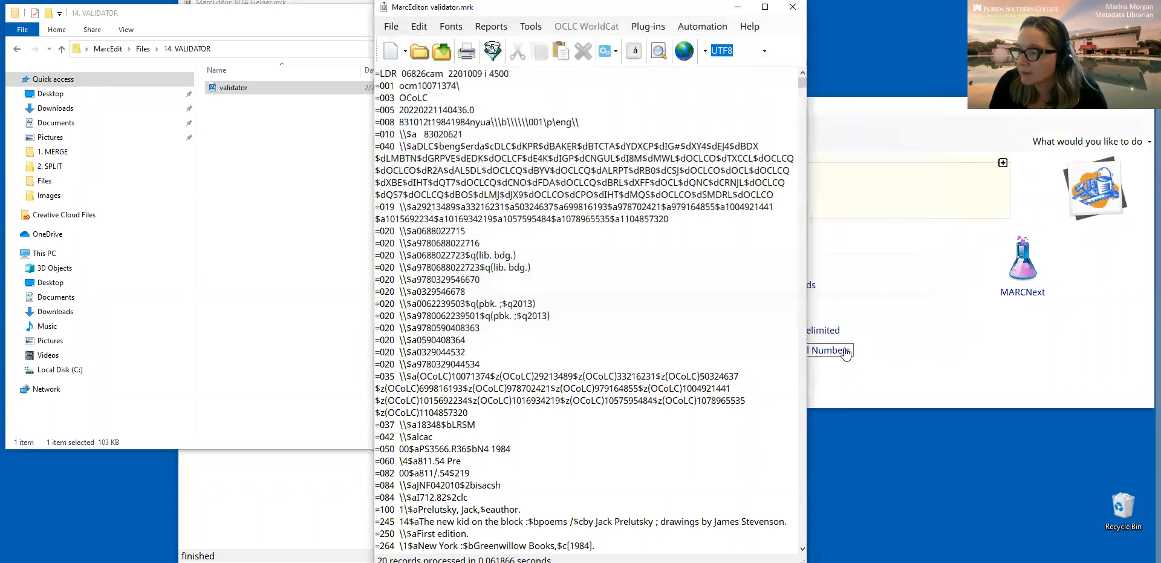
# Close the RDA Helper file's editor window without saving its changes, and close the validator file's editor window
pyautogui.click(333, 493)
pyautogui.click(607, 3)
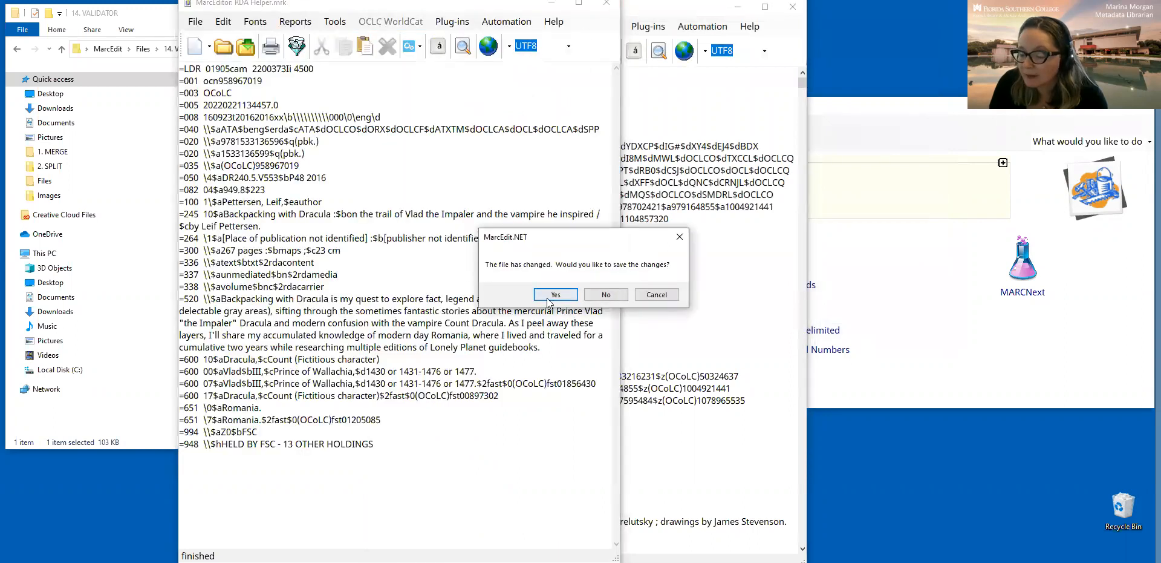
pyautogui.click(606, 296)
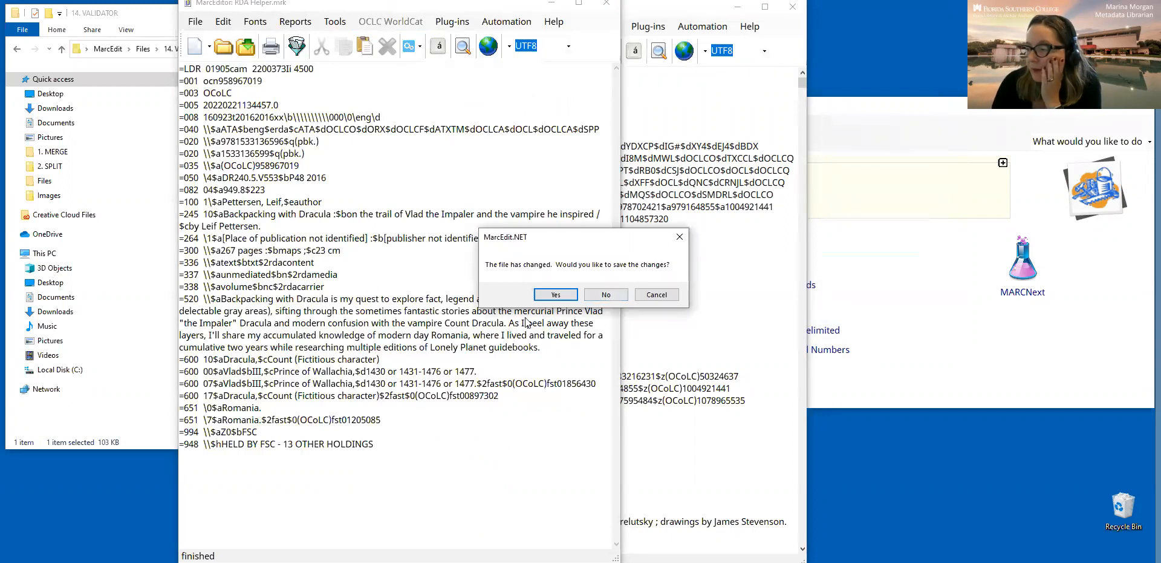
pyautogui.click(596, 297)
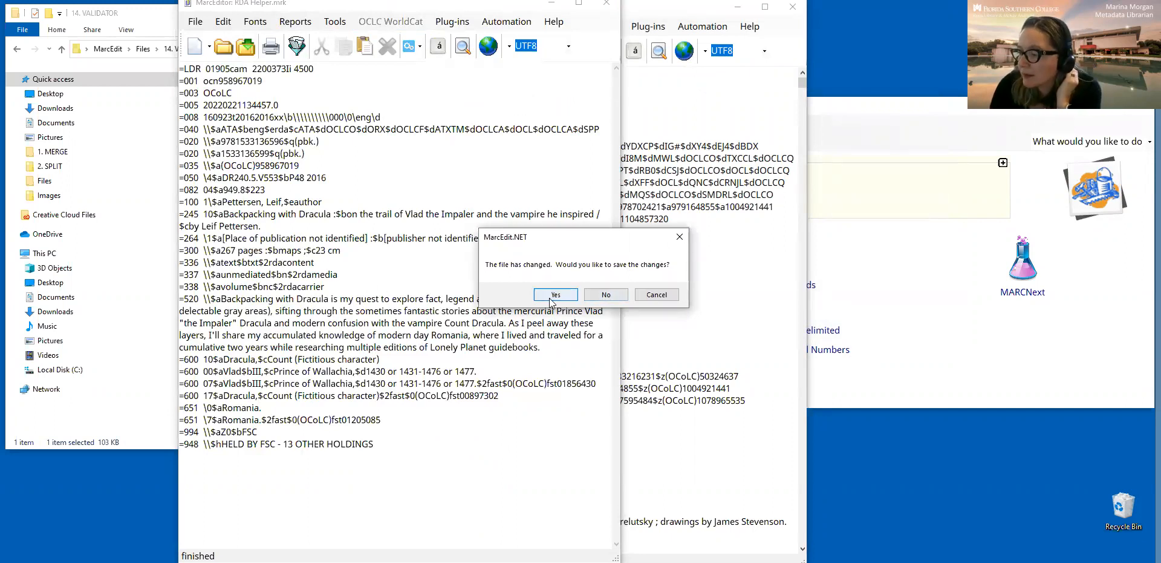
pyautogui.click(793, 8)
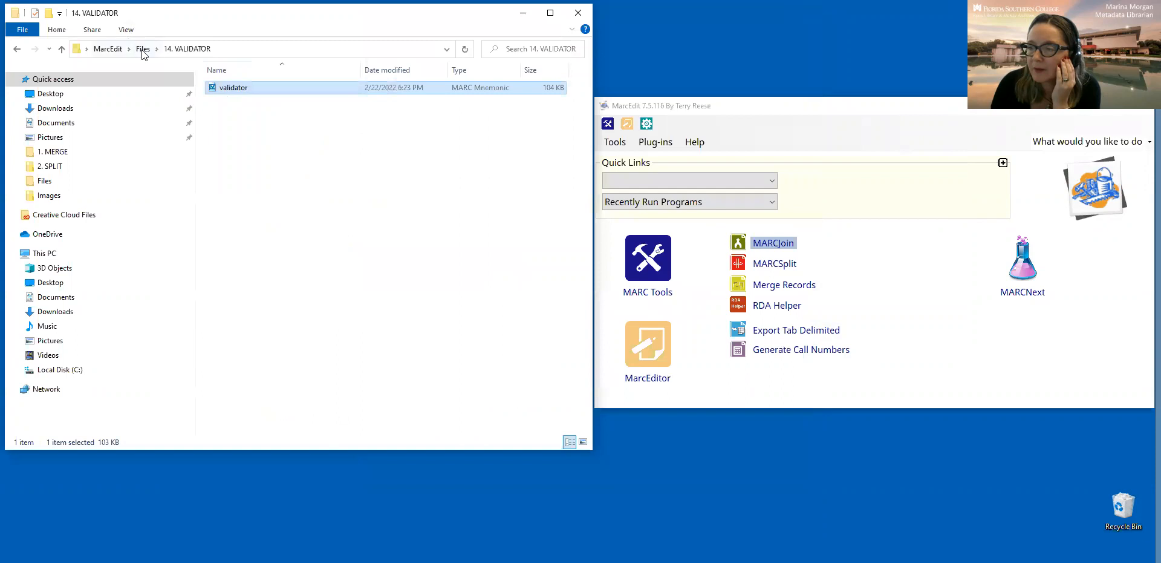
# Return to the Files folder and correct the name of the 15. COMPITE to mrc folder to 15. COMPILE to mrc
pyautogui.click(143, 49)
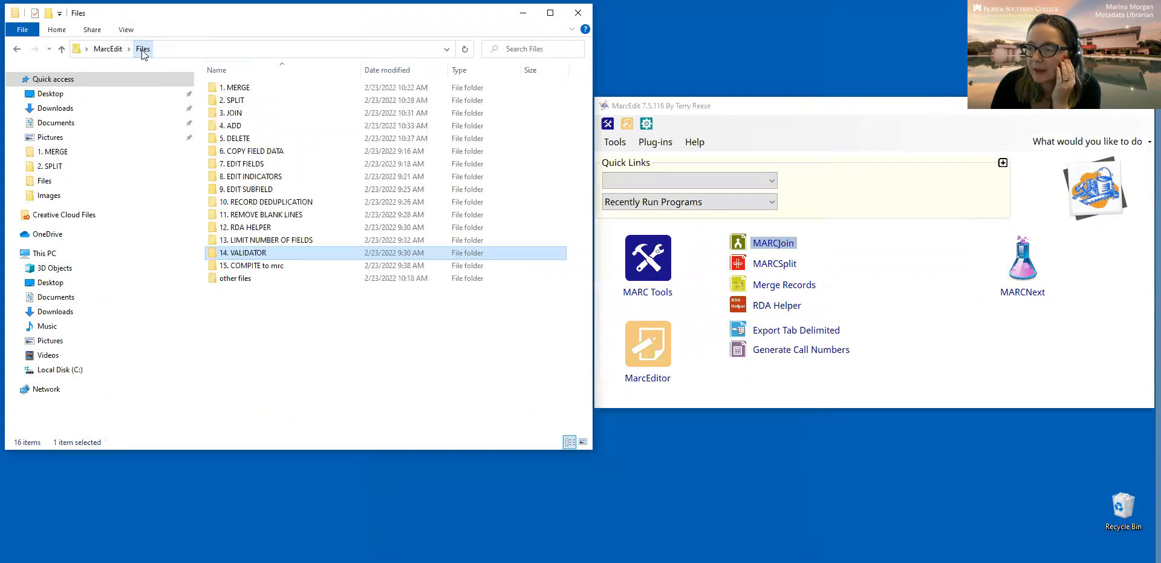
pyautogui.click(261, 267)
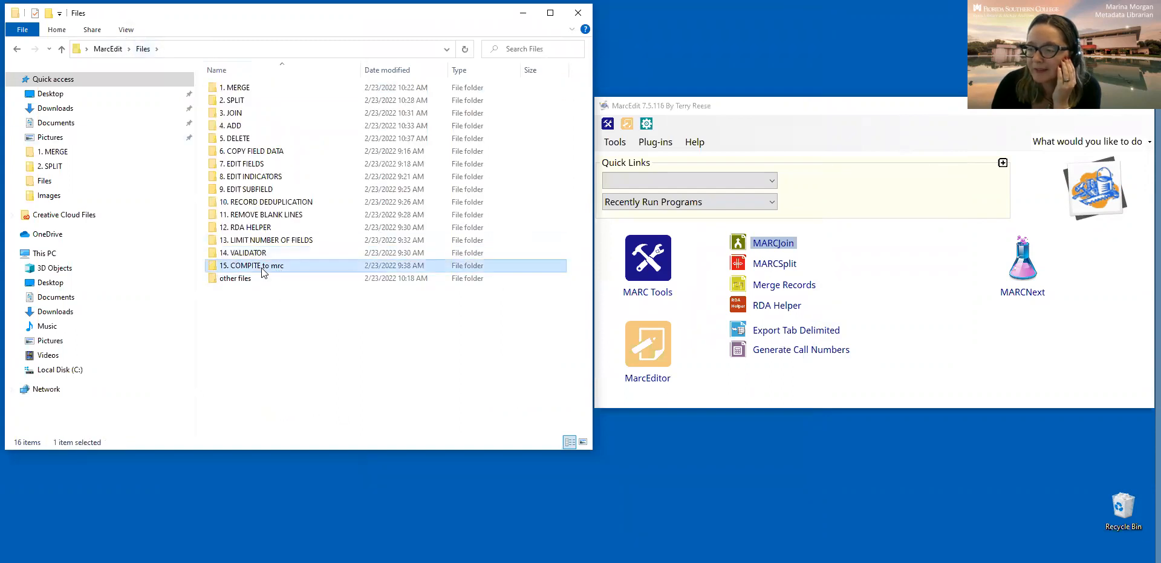
pyautogui.click(259, 267)
pyautogui.click(259, 266)
pyautogui.press('BackSpace')
pyautogui.write('L')
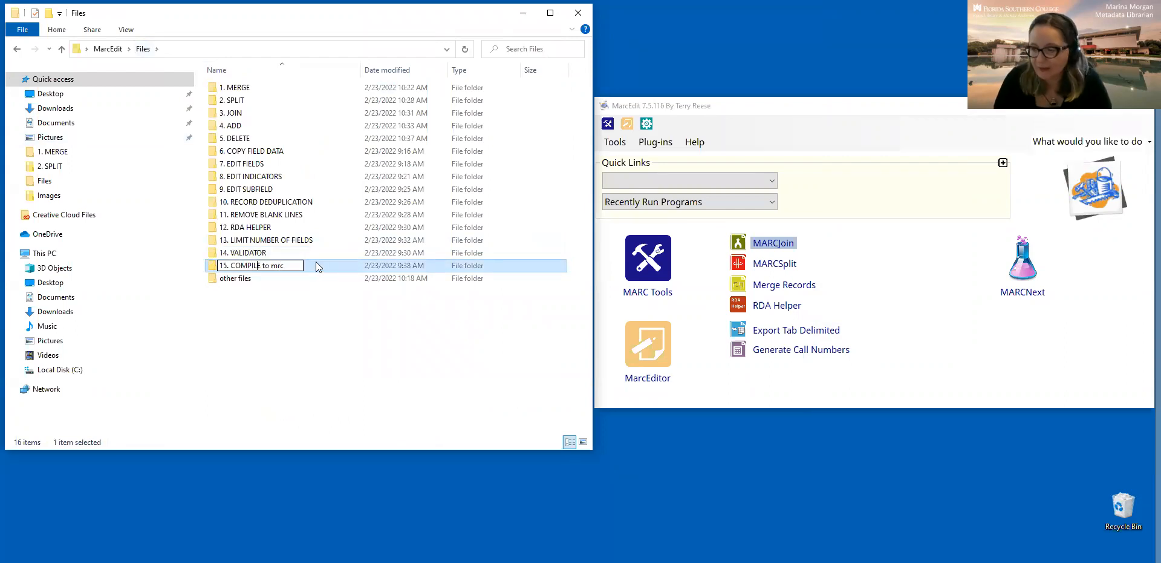
pyautogui.click(296, 342)
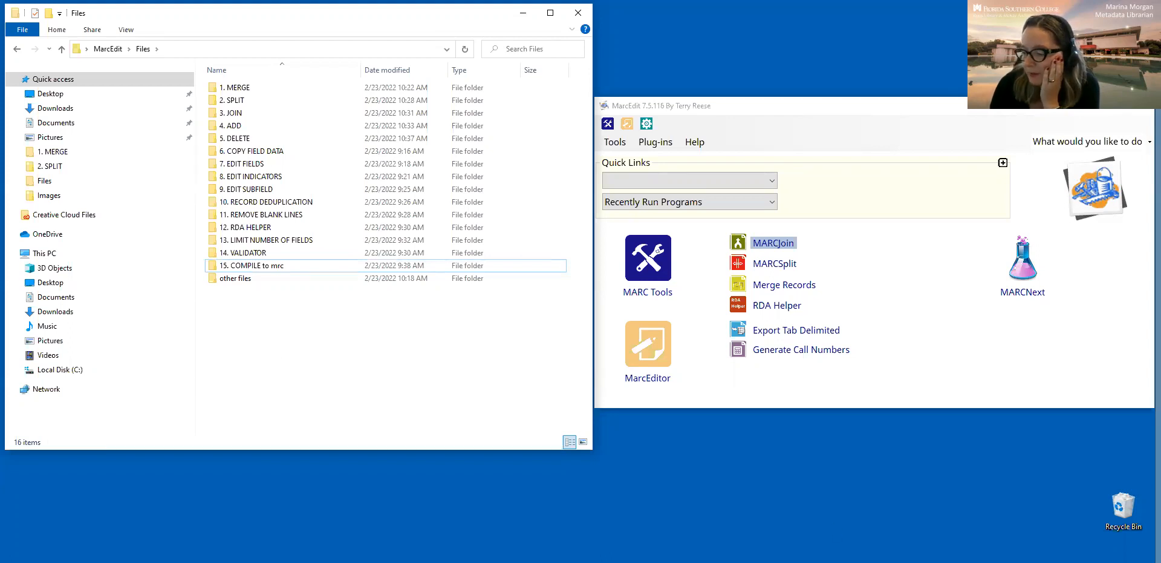
# Switch to the MarcEdit Google Slides presentation and advance past the feature and thank-you slides to the Resources slide
pyautogui.click(218, 562)
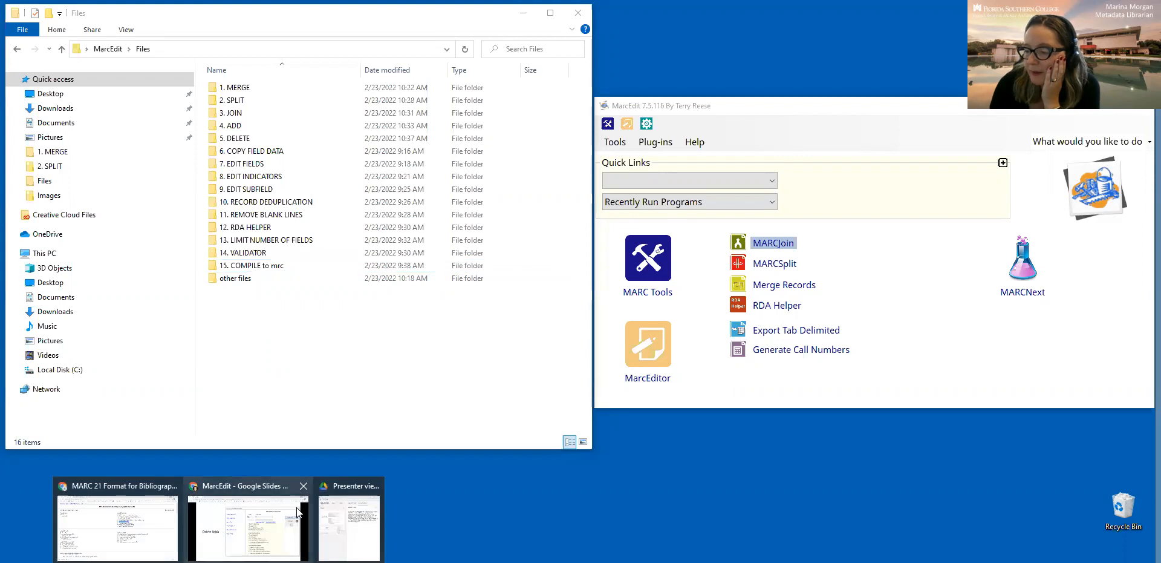
pyautogui.click(241, 536)
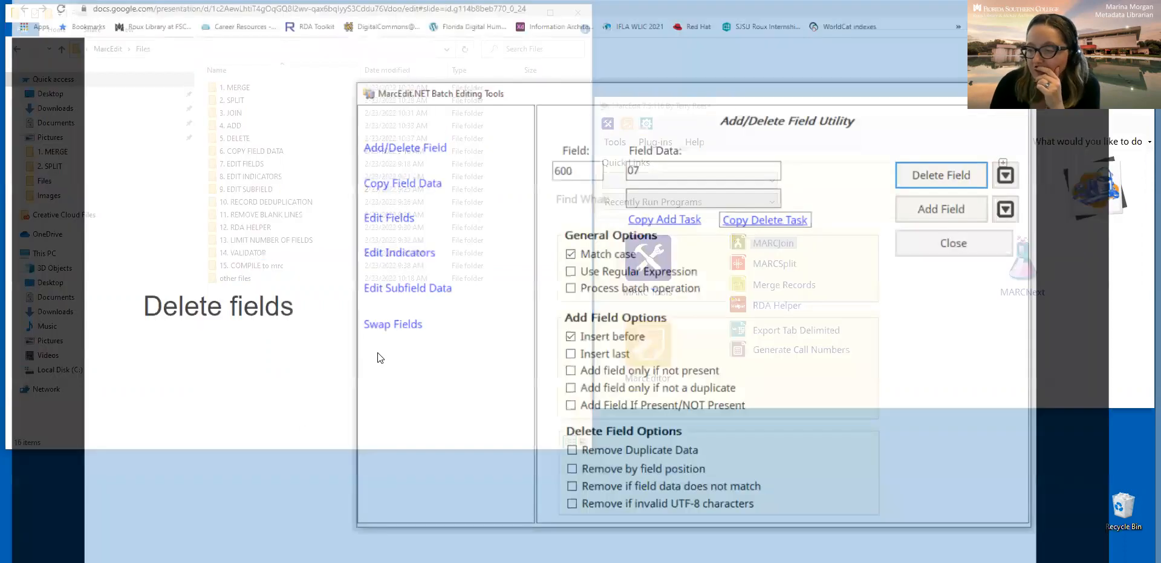
pyautogui.press('Right')
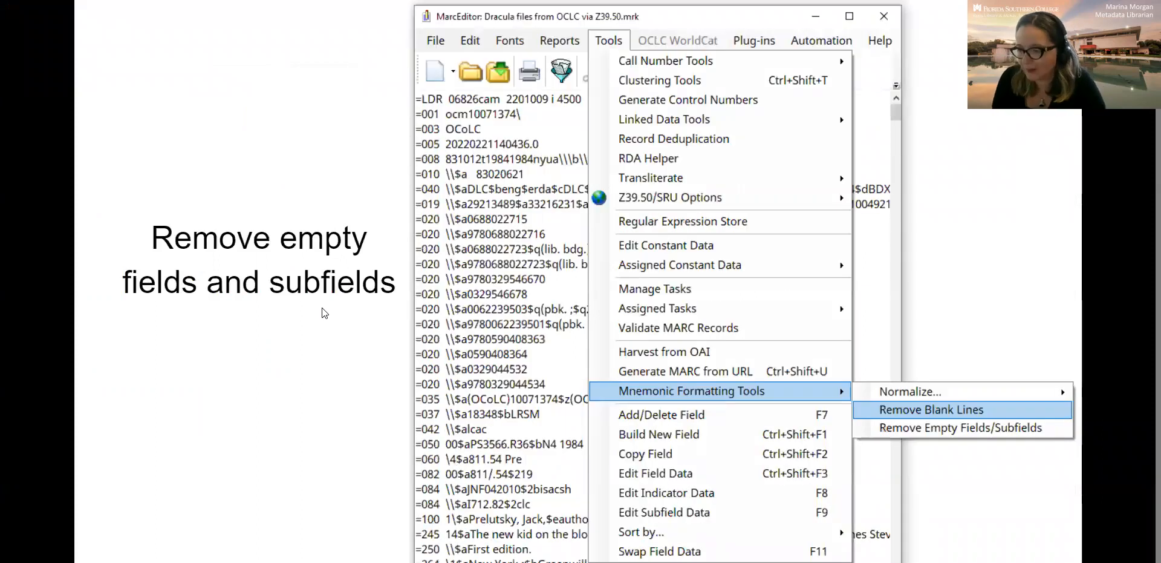
pyautogui.press('Right')
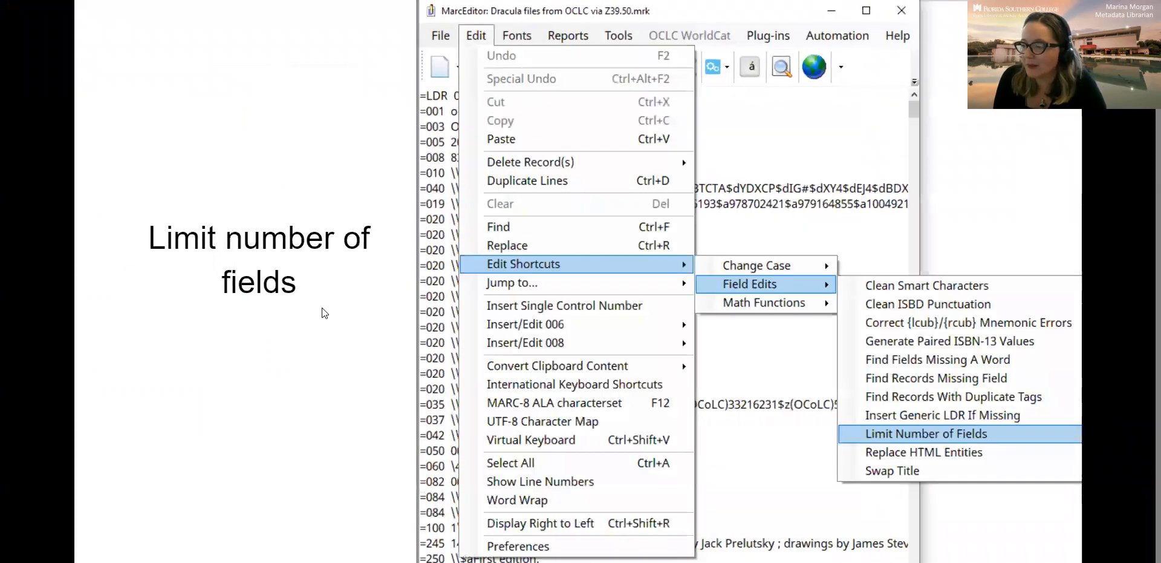
pyautogui.press('Right')
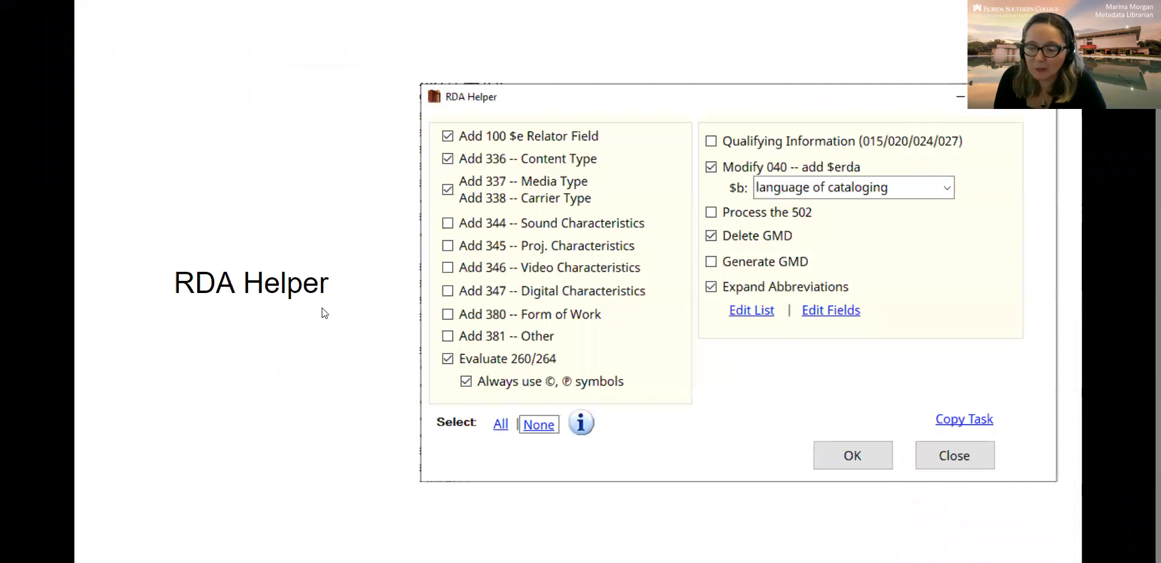
pyautogui.press('Right')
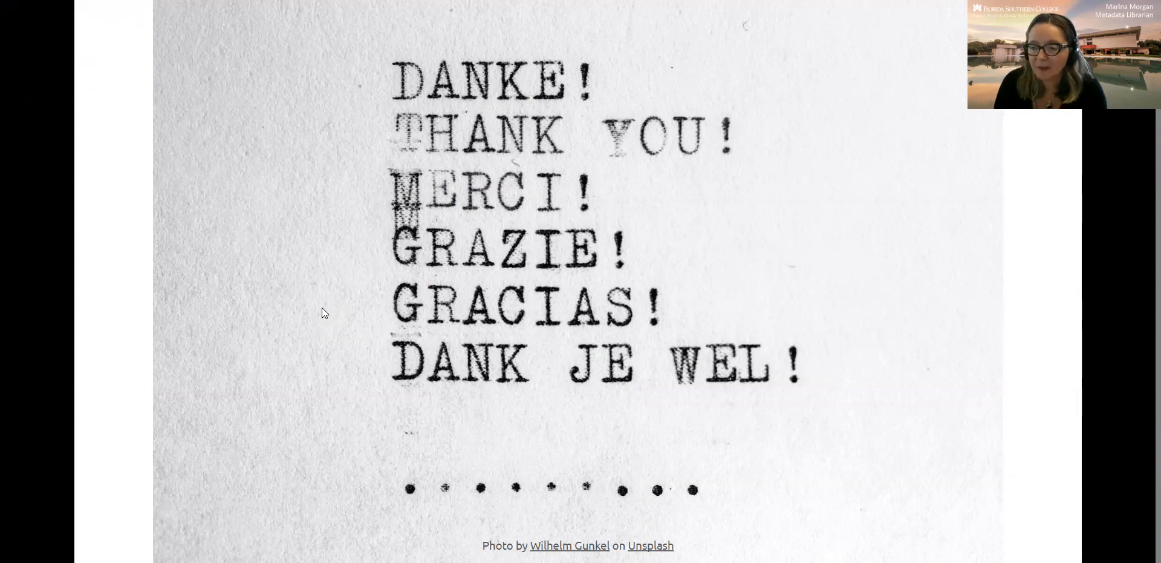
pyautogui.press('Left')
pyautogui.press('Right')
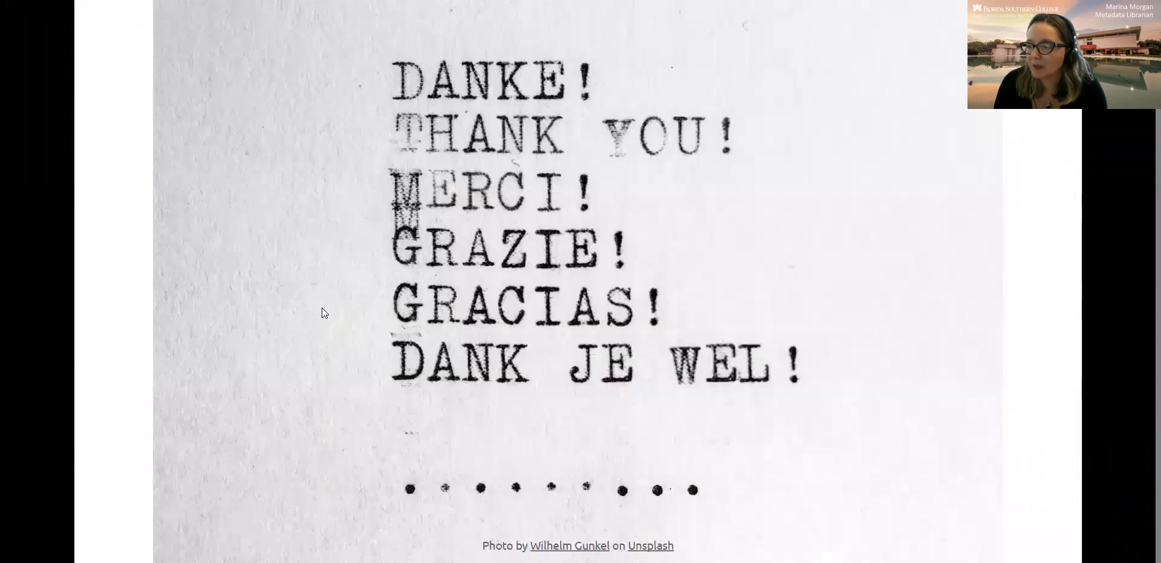
pyautogui.press('Right')
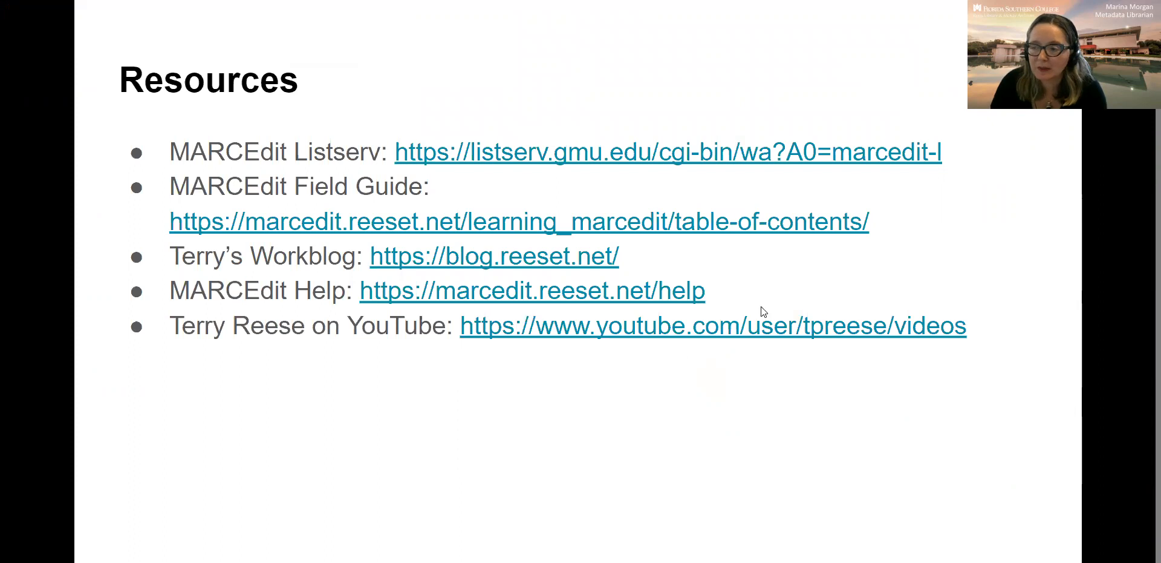